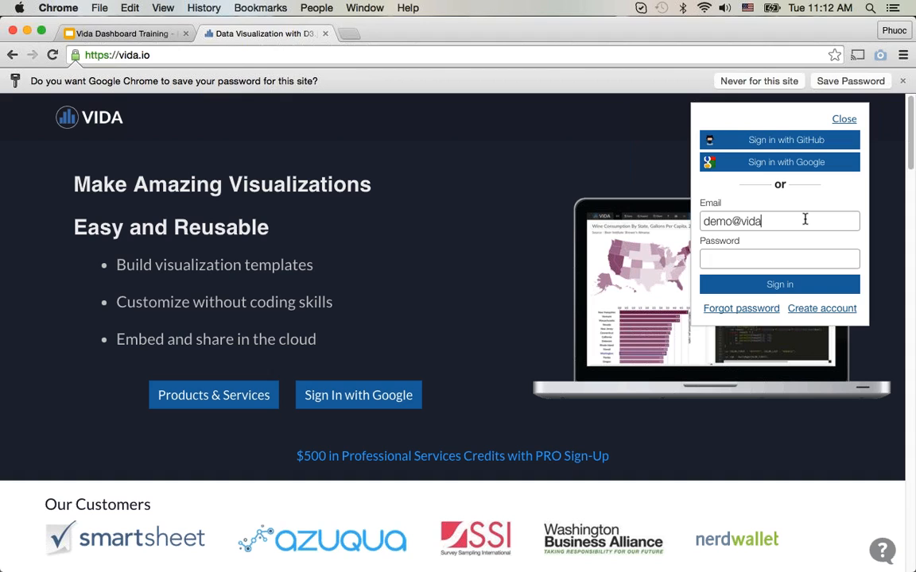
Step: Enter the demo account's password and sign in to Vida
key(Tab)
text(********)
key(Return)
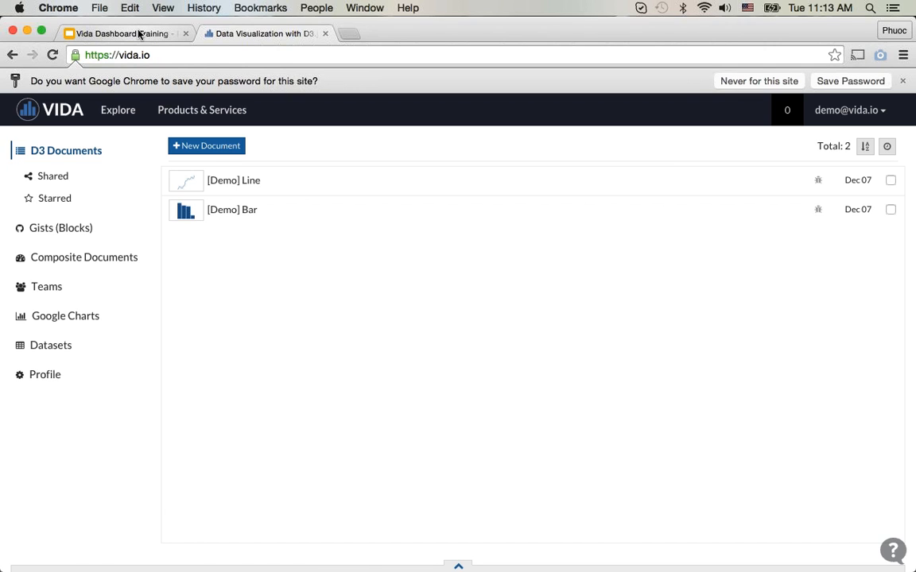
Step: Switch to the Vida Dashboard Training slides and read the Simple Dashboard Demo task list, including the name prefix used in the chart titles
click(138, 34)
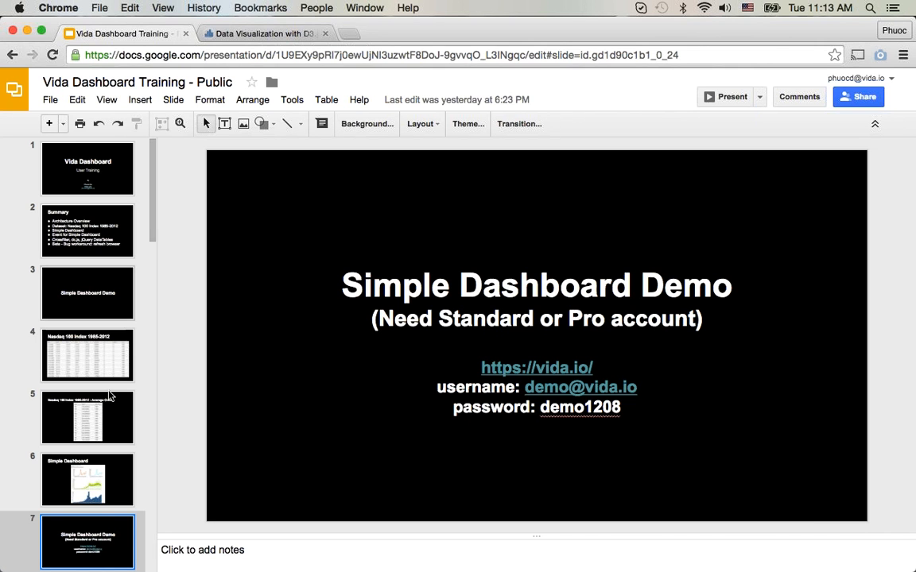
scroll(107, 395, down, 1)
scroll(107, 396, down, 2)
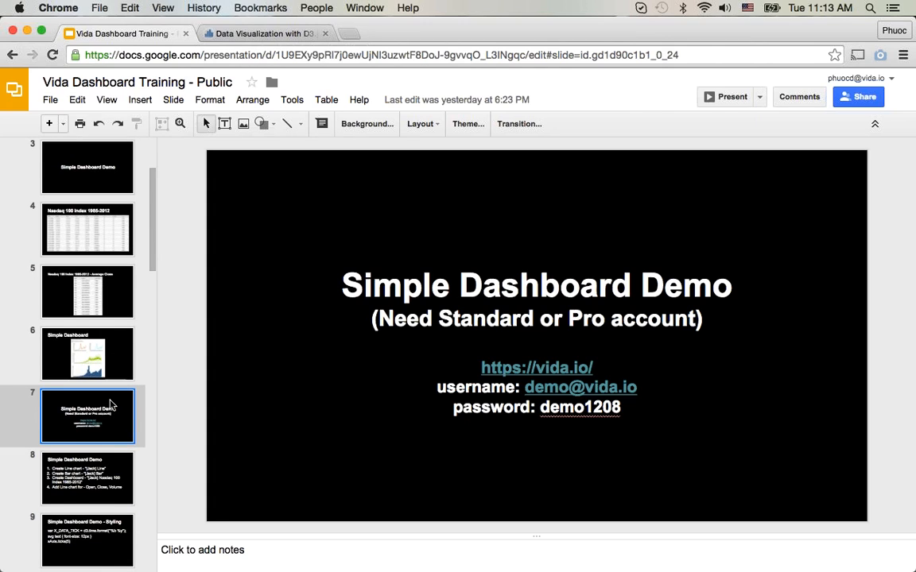
key(Down)
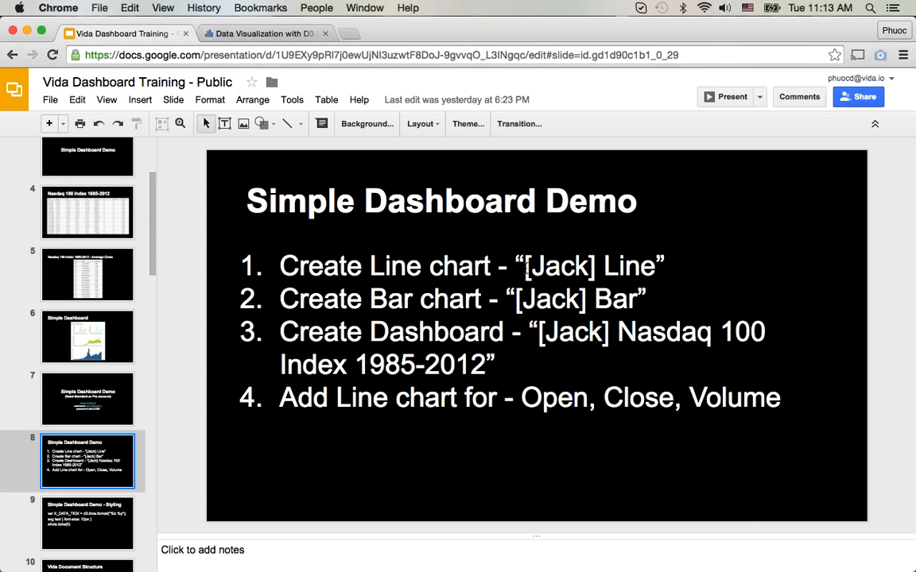
drag(526, 265, 596, 266)
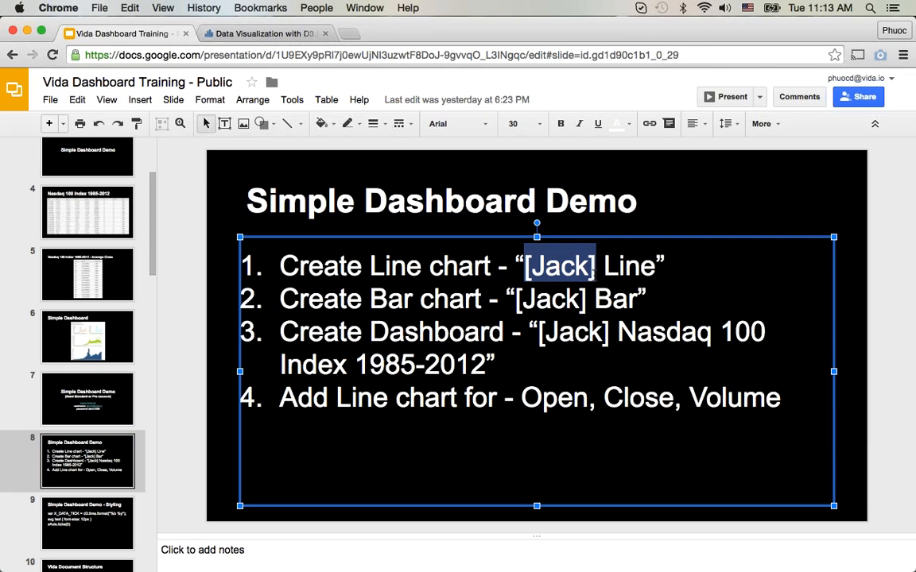
click(596, 265)
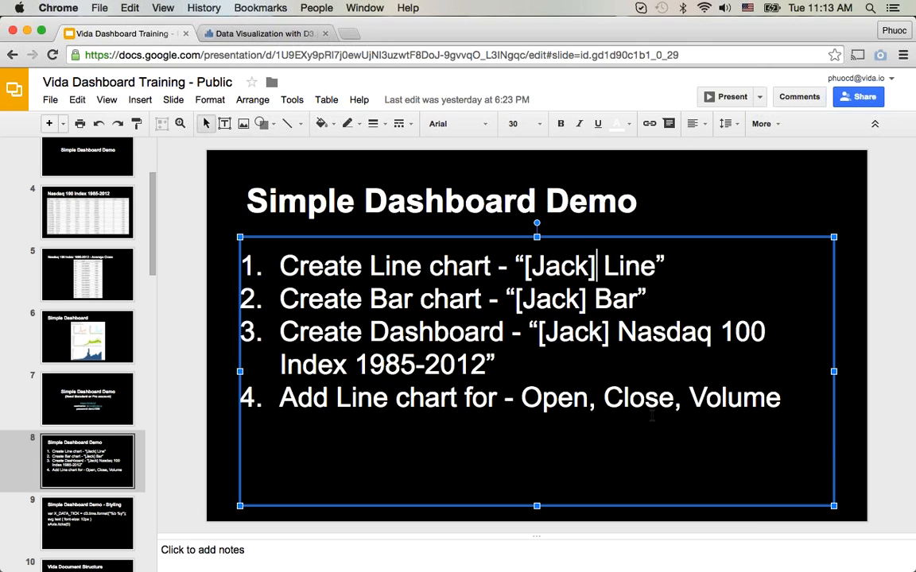
Step: Switch back to Vida and view the "Nasdaq 100 Index 1985-2012" dataset as a grid
click(247, 37)
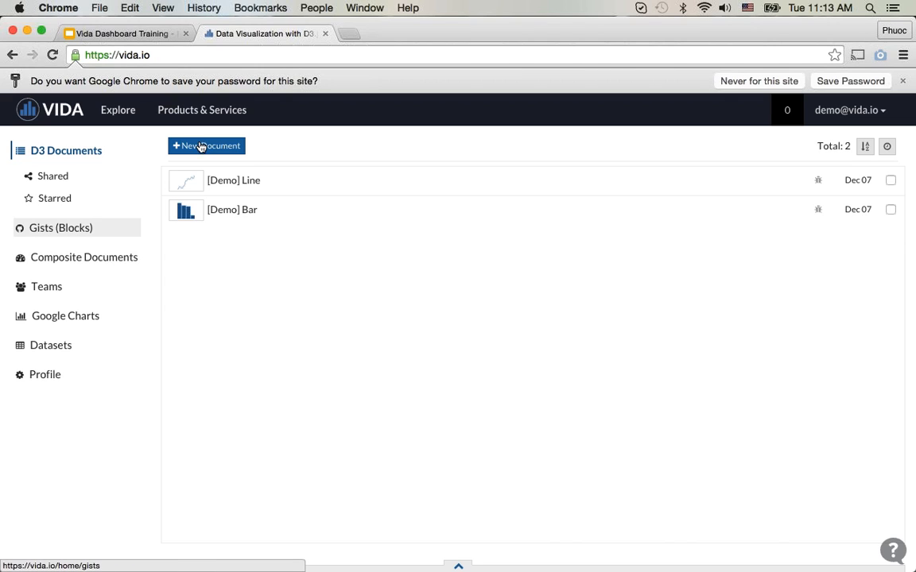
click(87, 344)
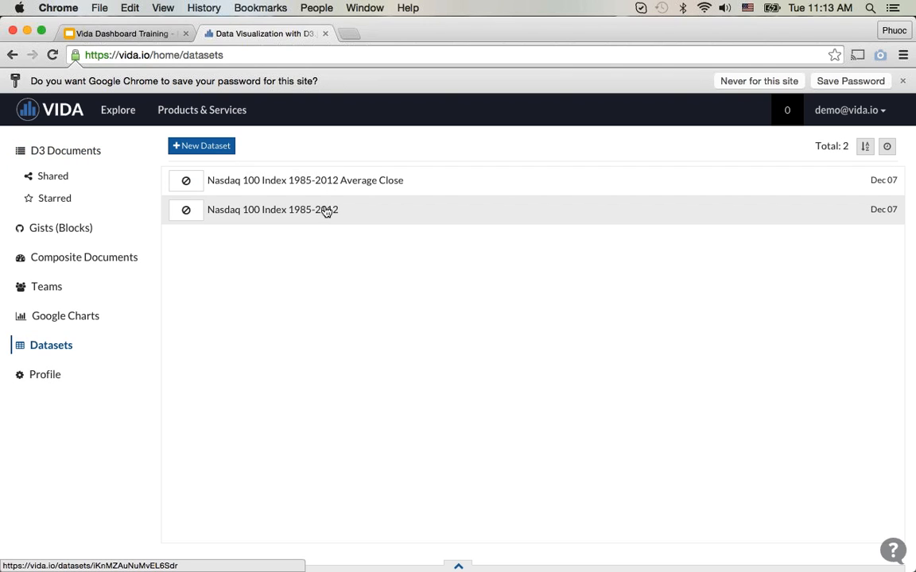
click(326, 212)
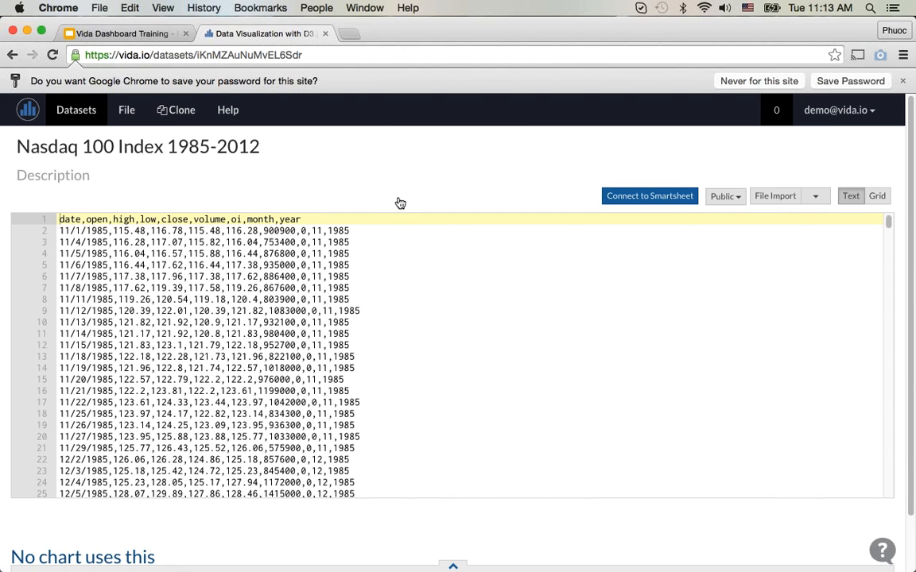
click(879, 196)
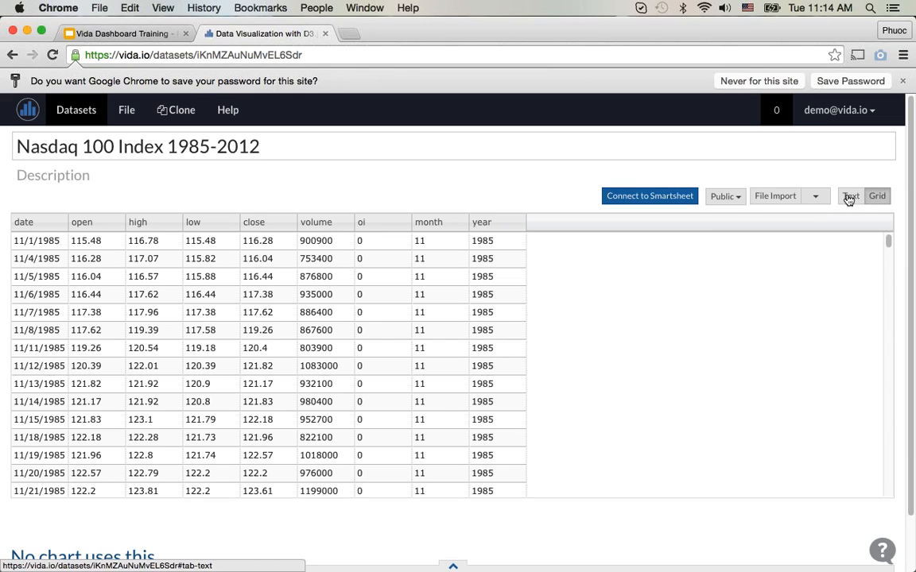
Step: Return to the datasets and view "Nasdaq 100 Index 1985-2012 Average Close" as a grid
click(25, 116)
click(246, 210)
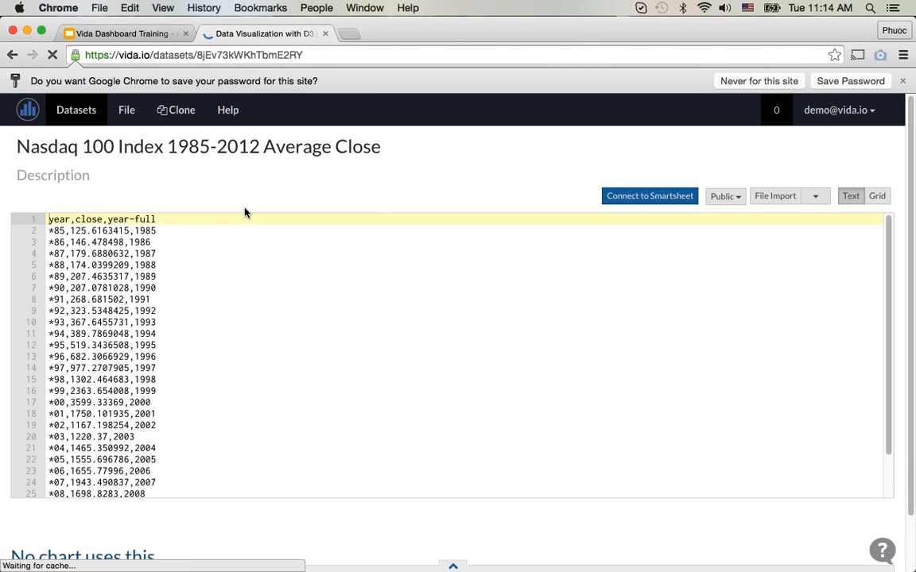
click(877, 196)
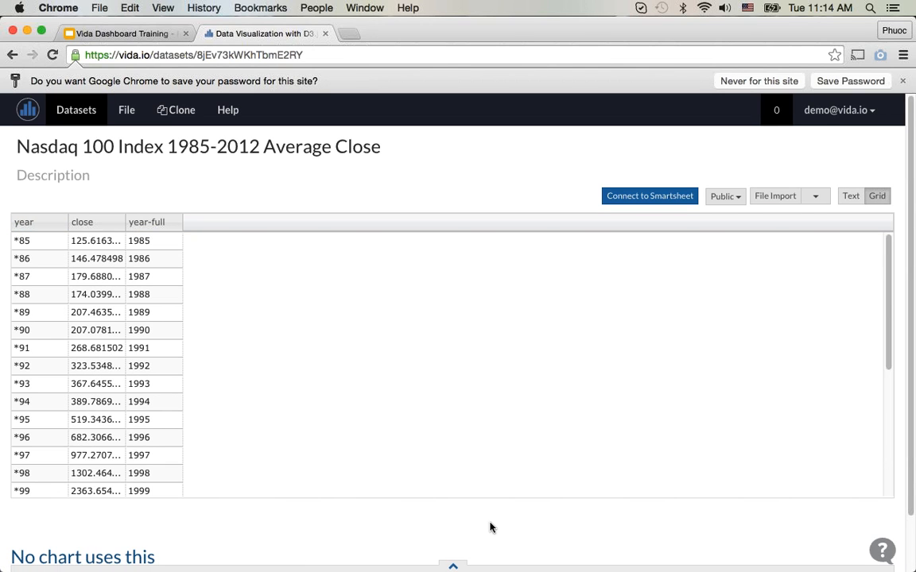
Step: Open the composite document "[Demo] Nasdaq 100 Index Simple Dashboard" and examine its open, close, volume and average index charts
click(30, 107)
click(120, 261)
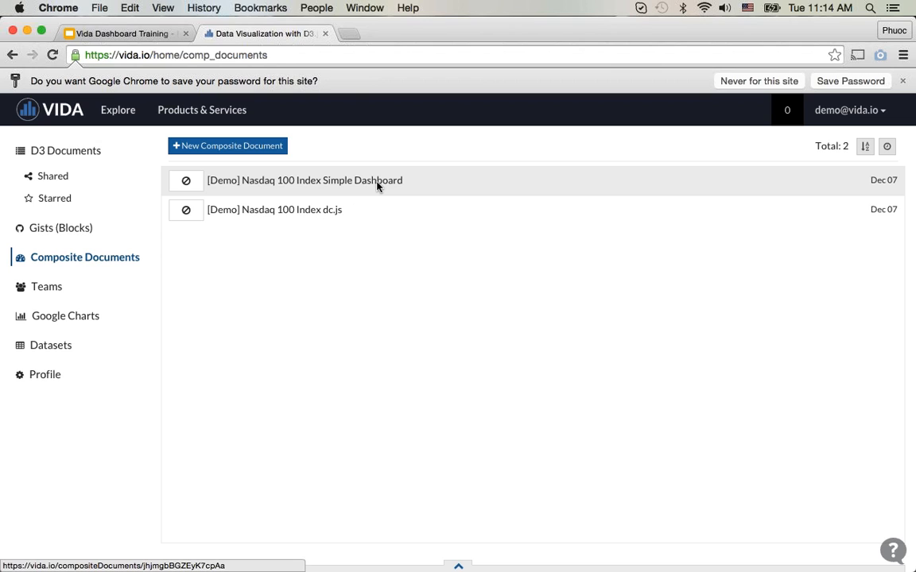
click(378, 183)
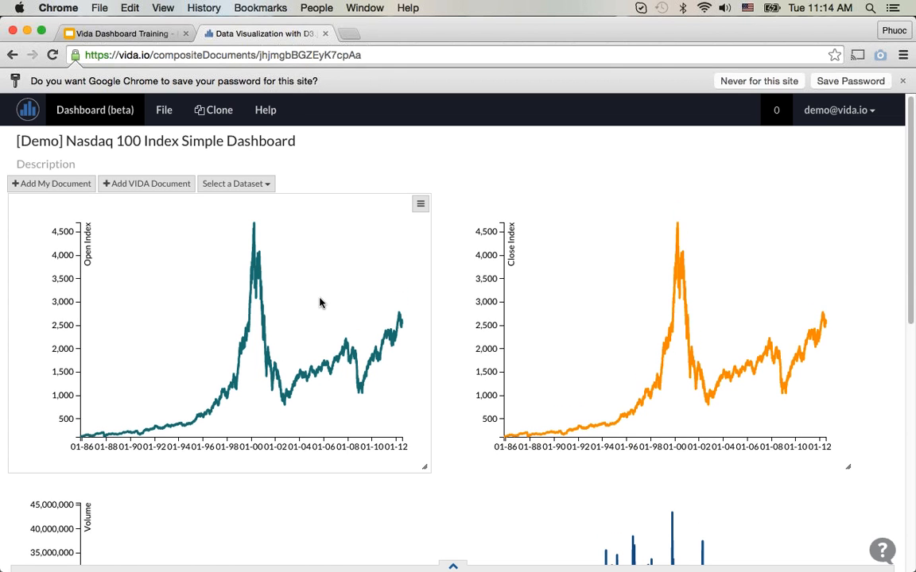
scroll(321, 303, down, 3)
scroll(628, 278, down, 5)
scroll(627, 278, up, 2)
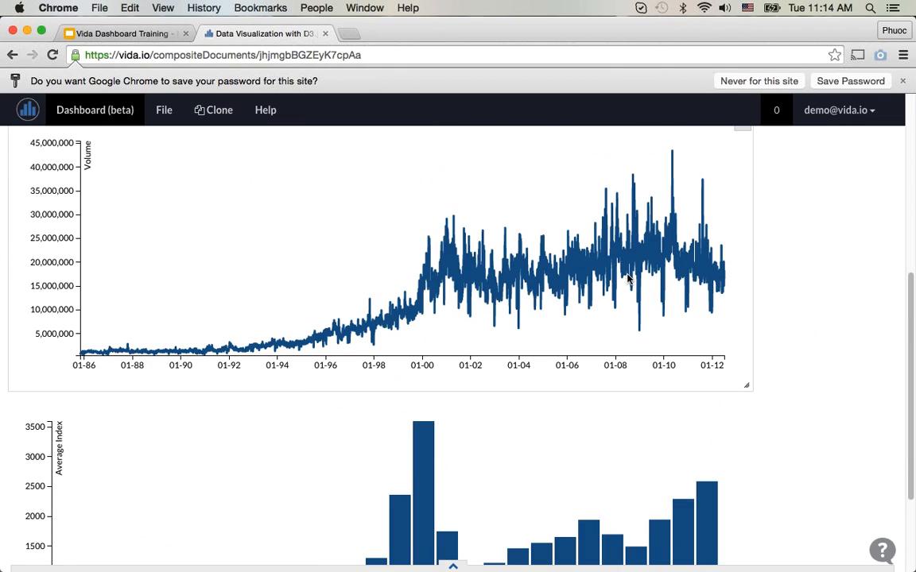
scroll(627, 279, down, 3)
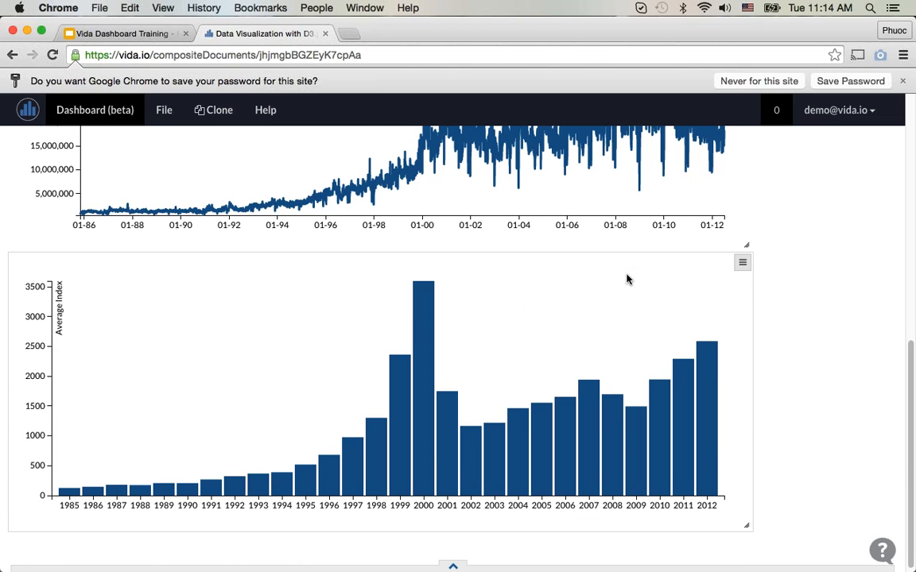
scroll(626, 279, up, 10)
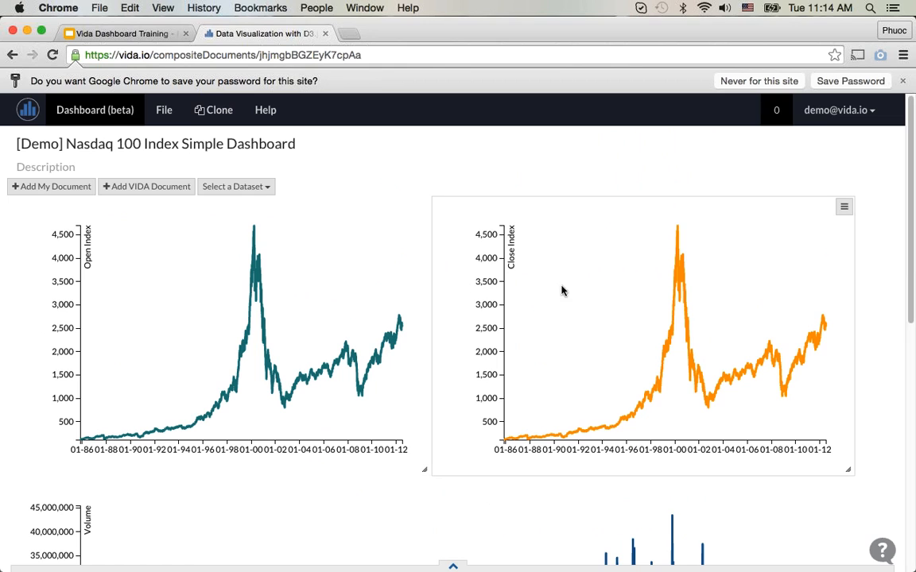
scroll(559, 291, down, 6)
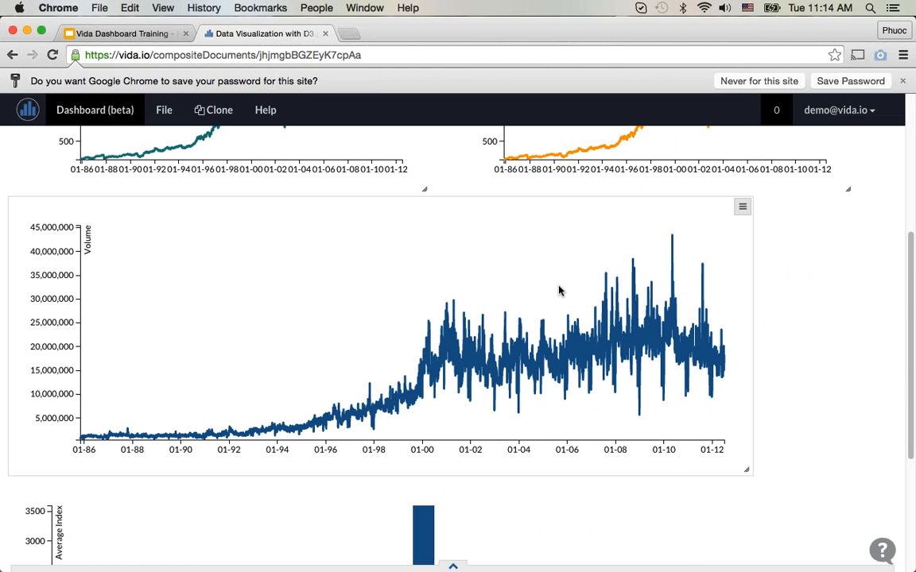
scroll(559, 291, down, 5)
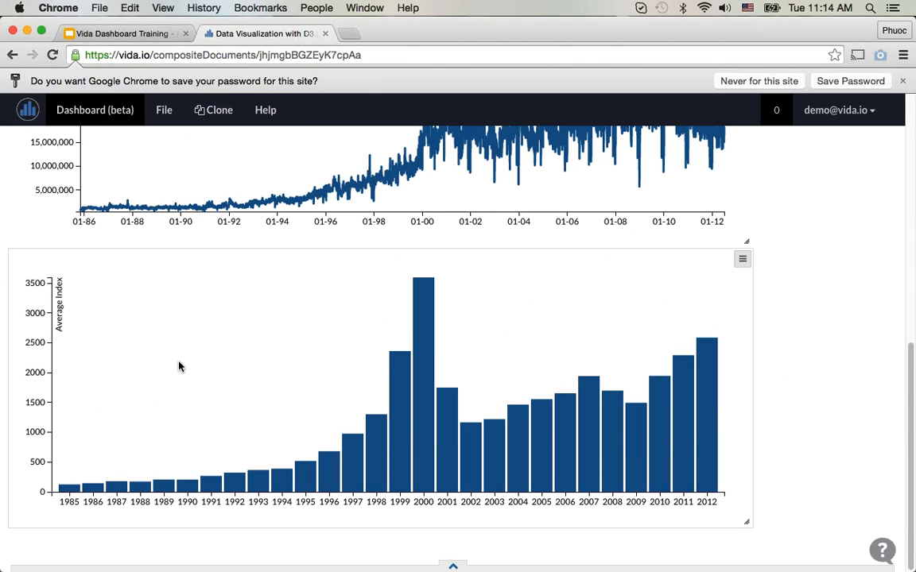
Step: Create a D3 document from the Line template and prefix its title "Line" with the author's first name in square brackets
click(49, 104)
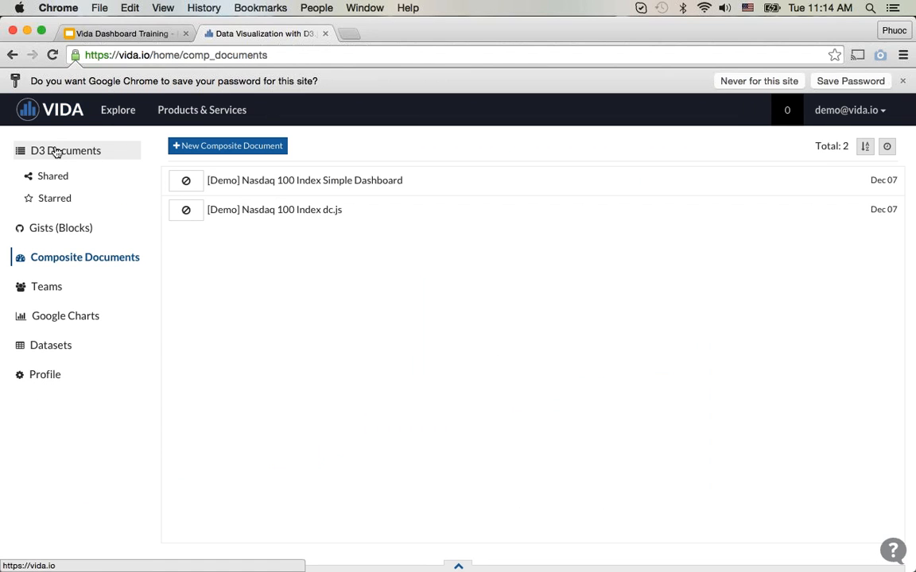
click(55, 150)
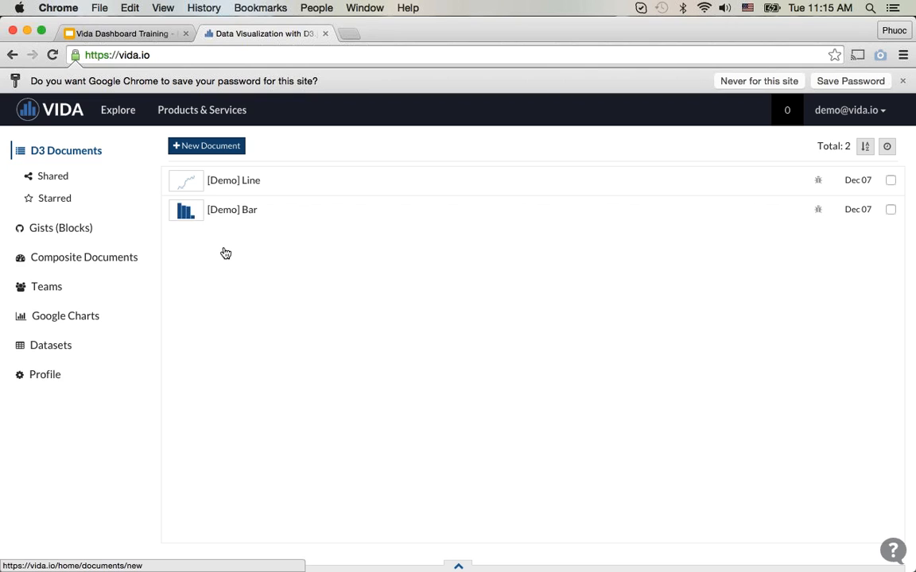
click(207, 146)
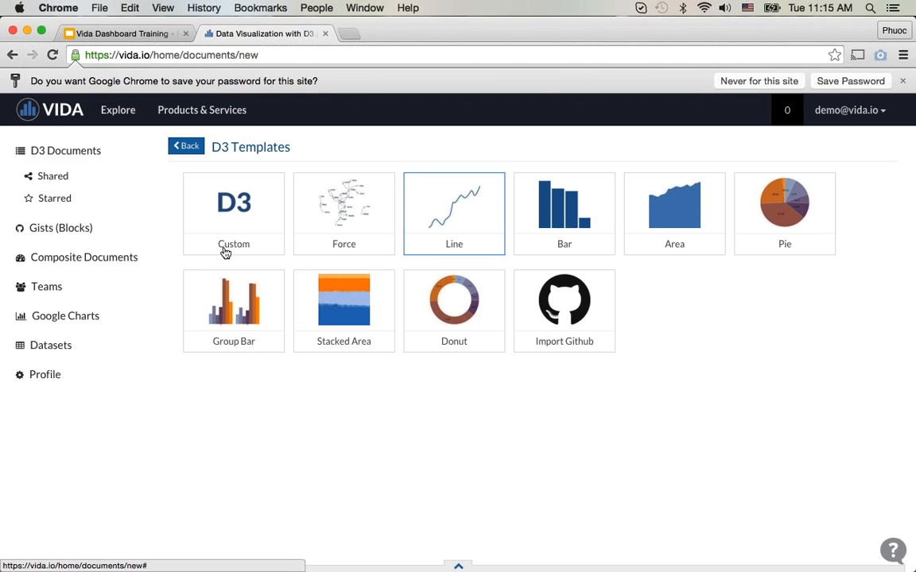
click(456, 206)
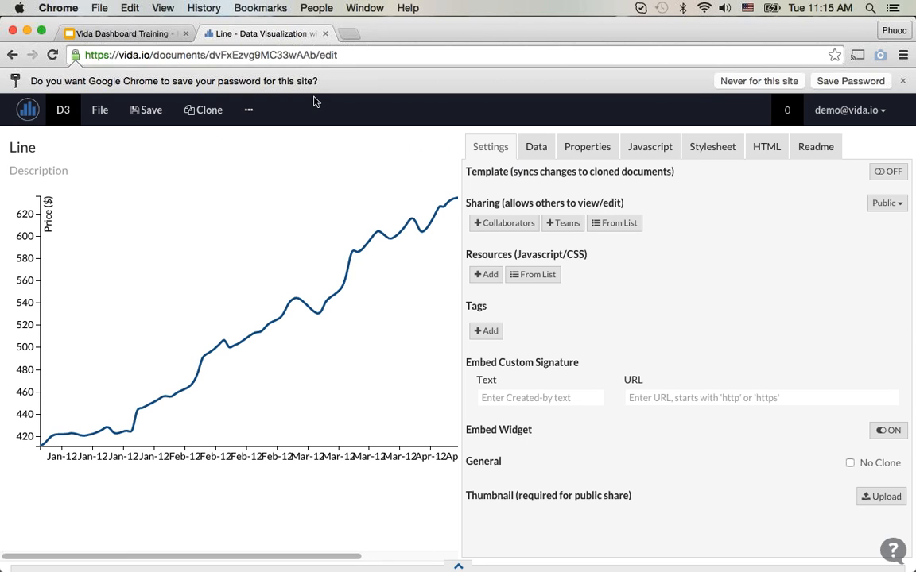
click(198, 155)
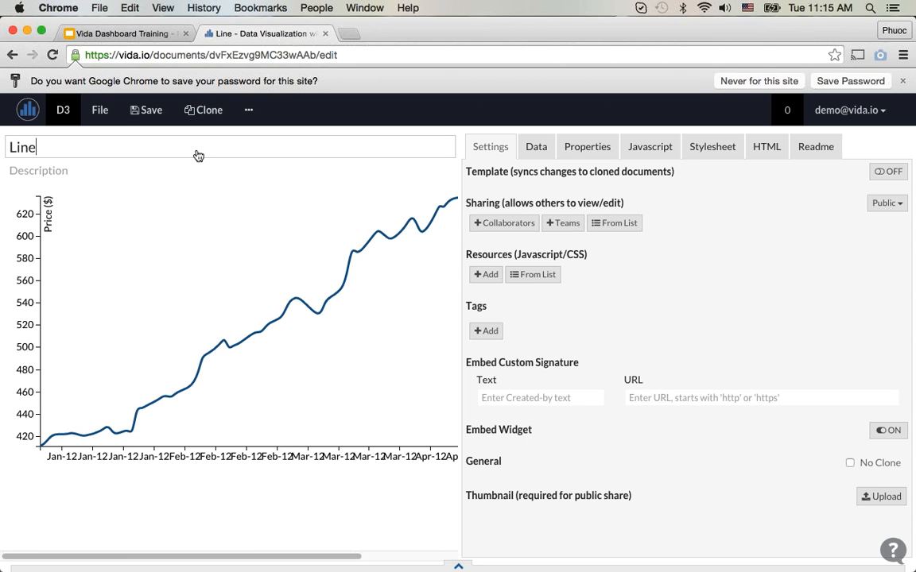
key(super+Left)
text([Phuoc)
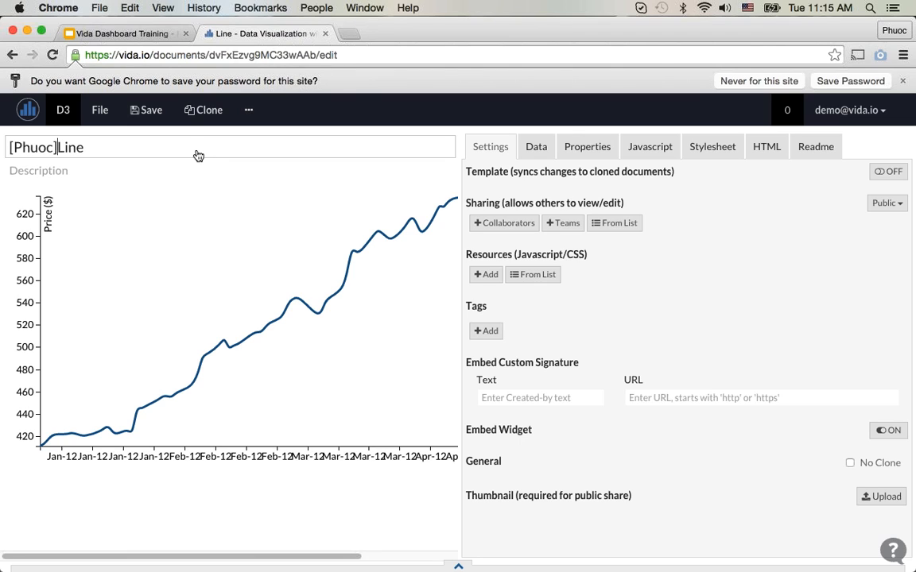
text(])
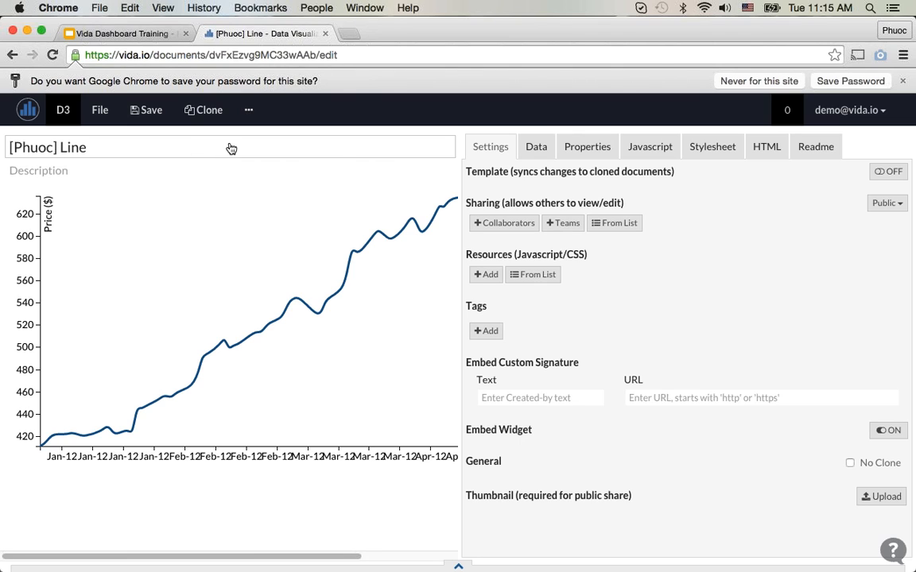
Step: Create a D3 document from the Bar template, prefix its title with the author's bracketed first name, and return to the D3 documents list
click(28, 117)
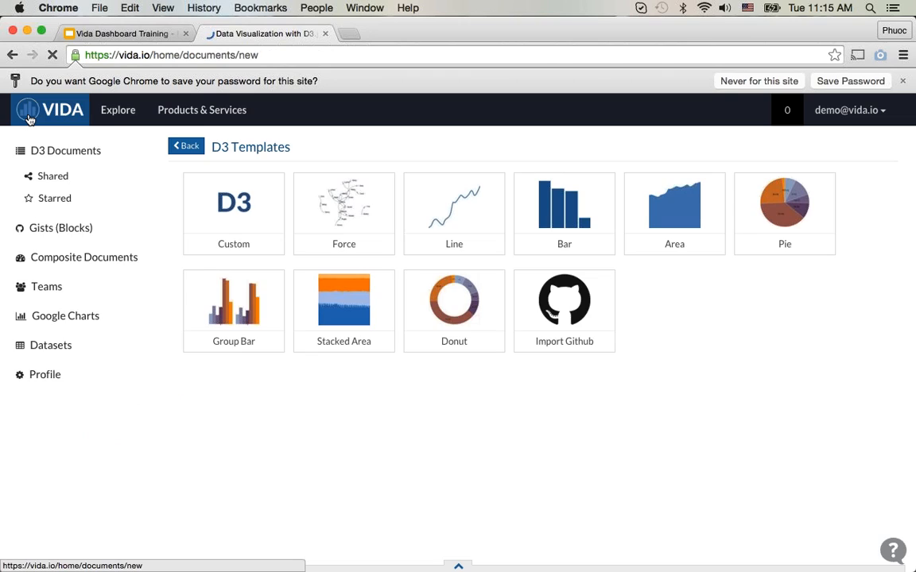
click(583, 202)
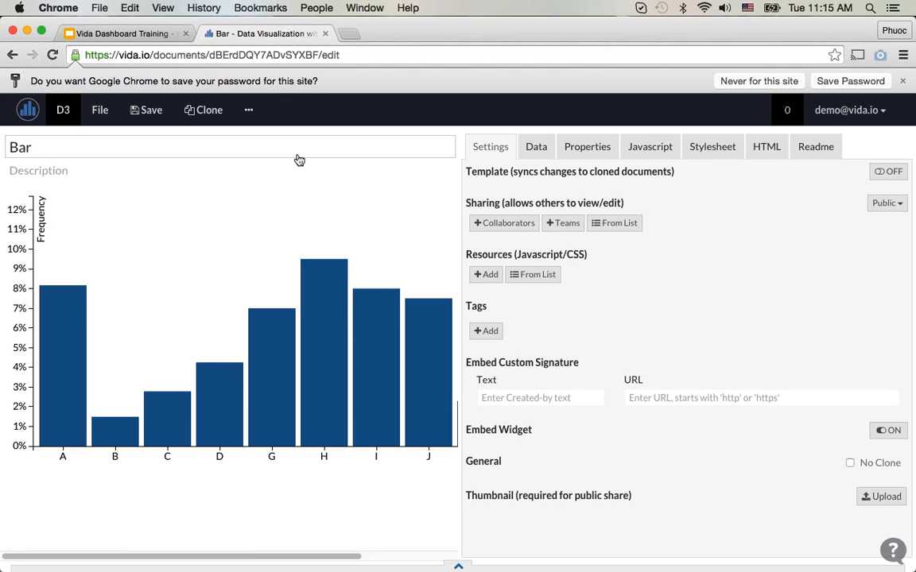
click(297, 156)
key(super+Left)
text([Phuoc)
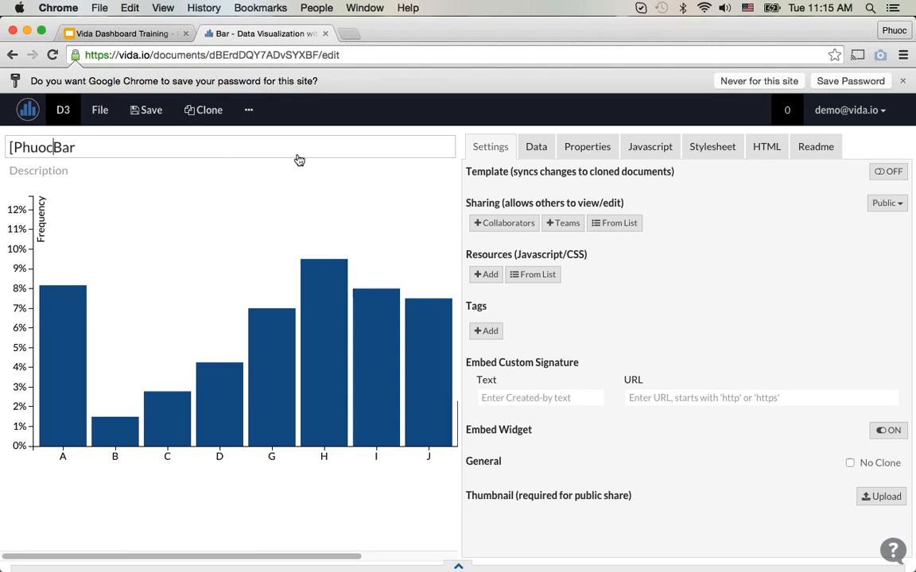
text(])
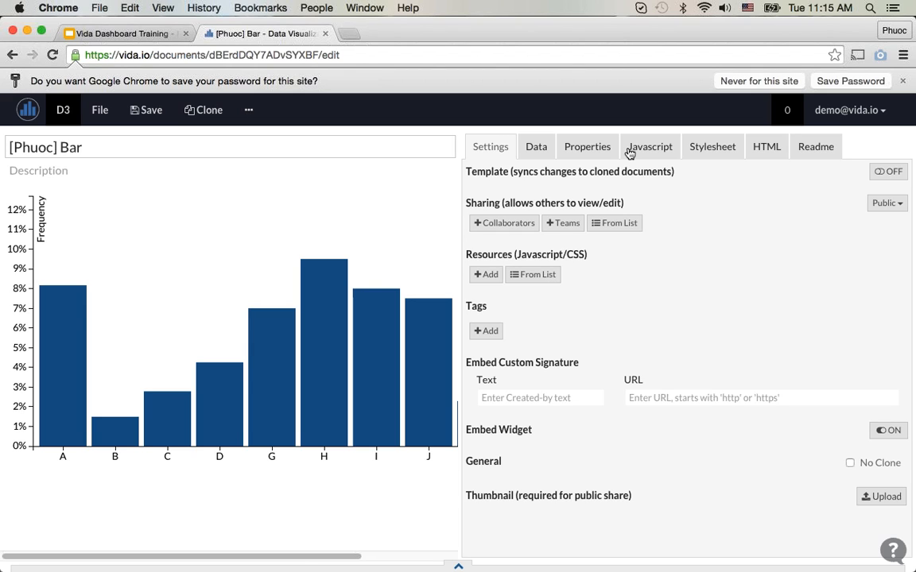
click(22, 121)
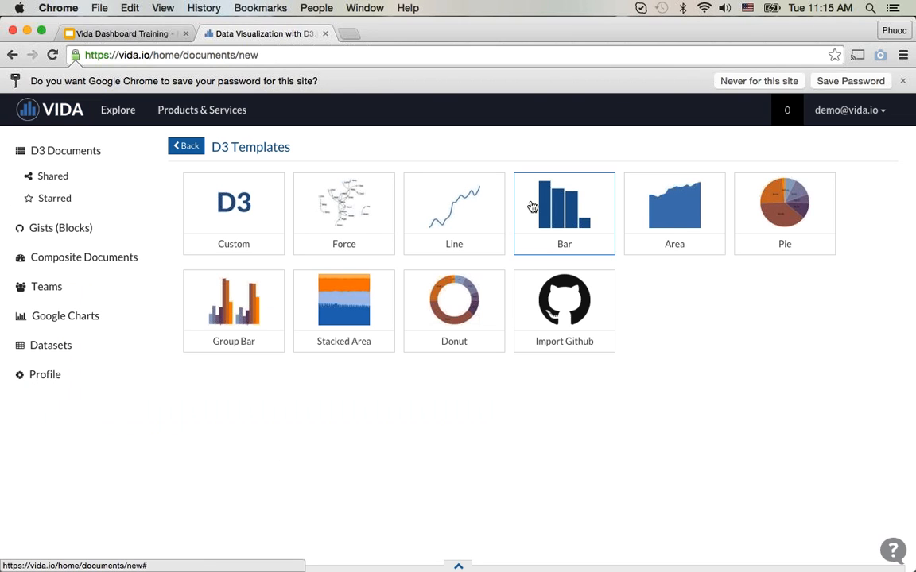
click(199, 148)
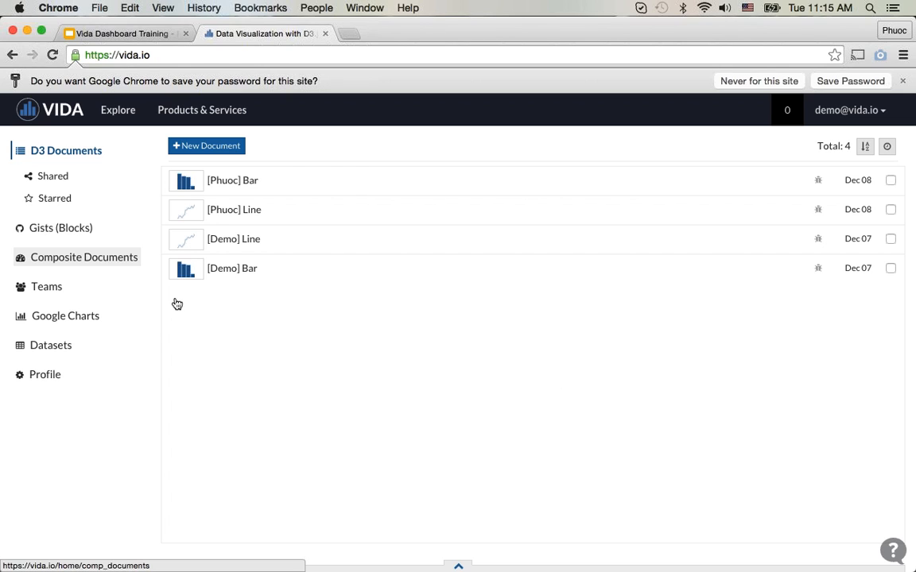
Step: Create a new composite document and title it "Nasdaq 100 Index 1985-2012", prefixed with the author's first name in square brackets
click(110, 259)
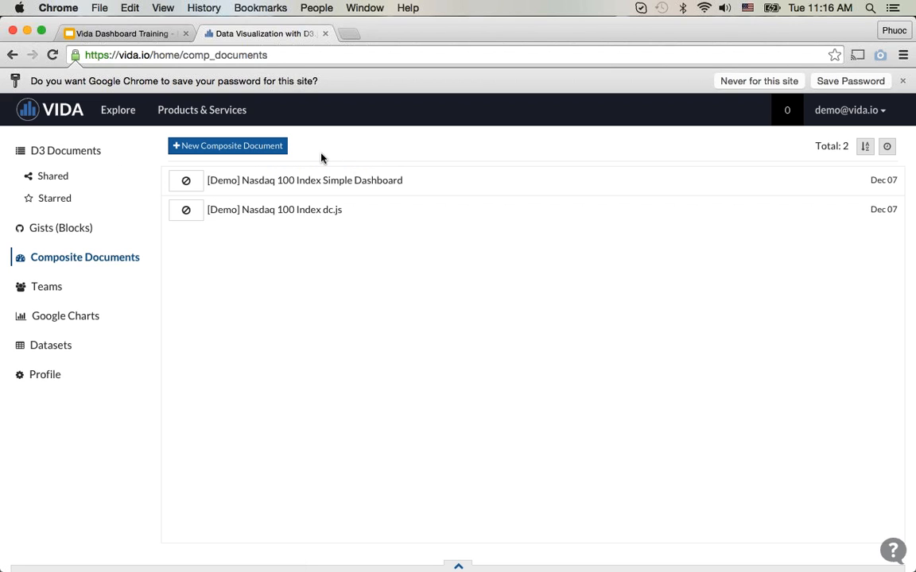
click(271, 148)
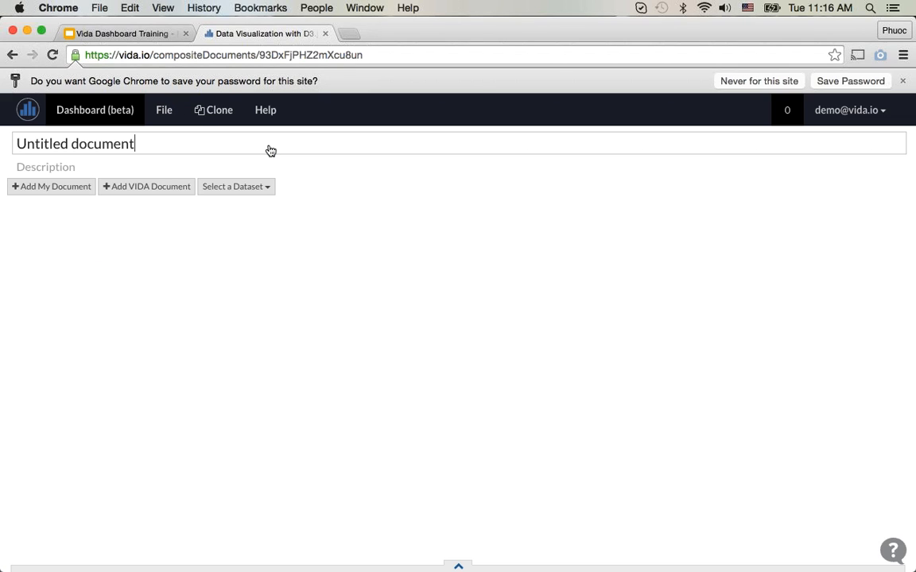
drag(278, 148, 2, 142)
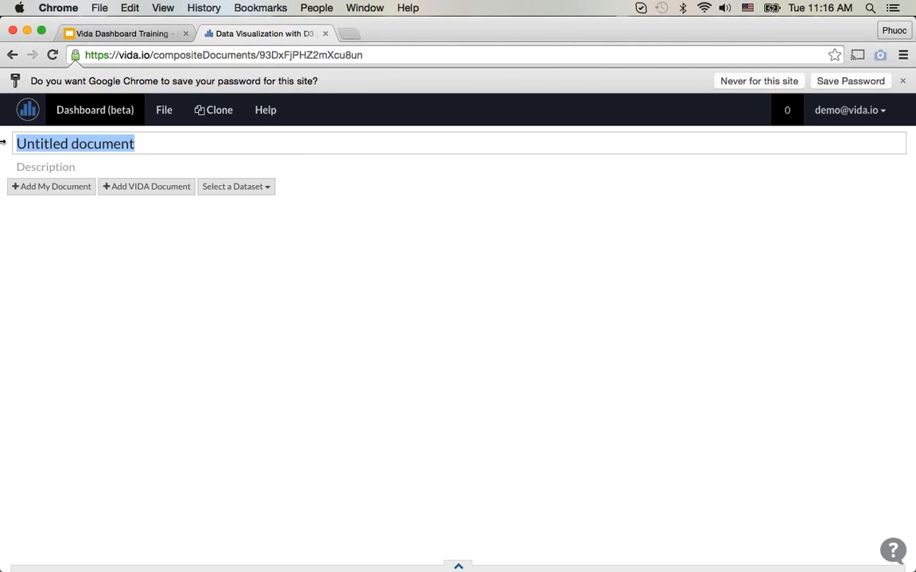
key(BackSpace)
text(Phuo)
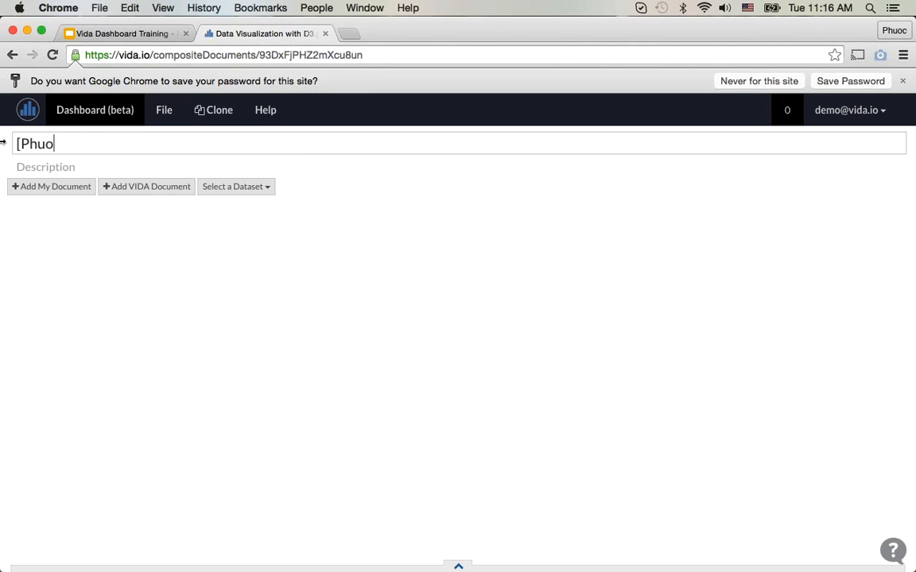
text(c] Nasdaq)
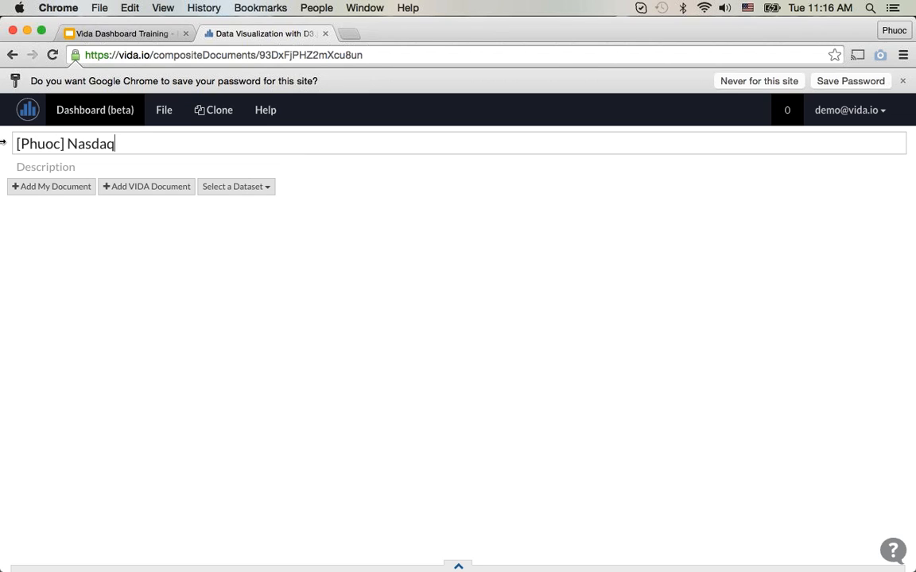
text( 100 Index 1985-2)
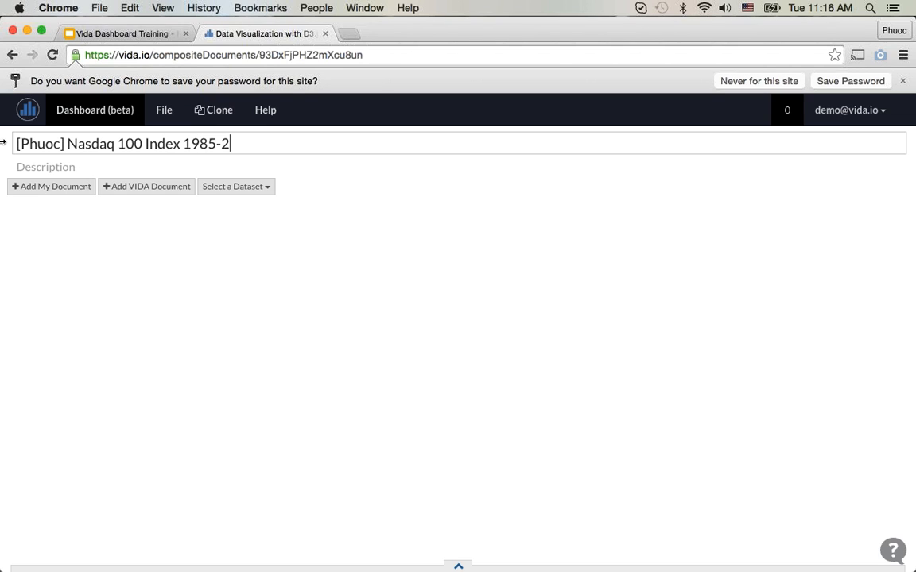
text(012)
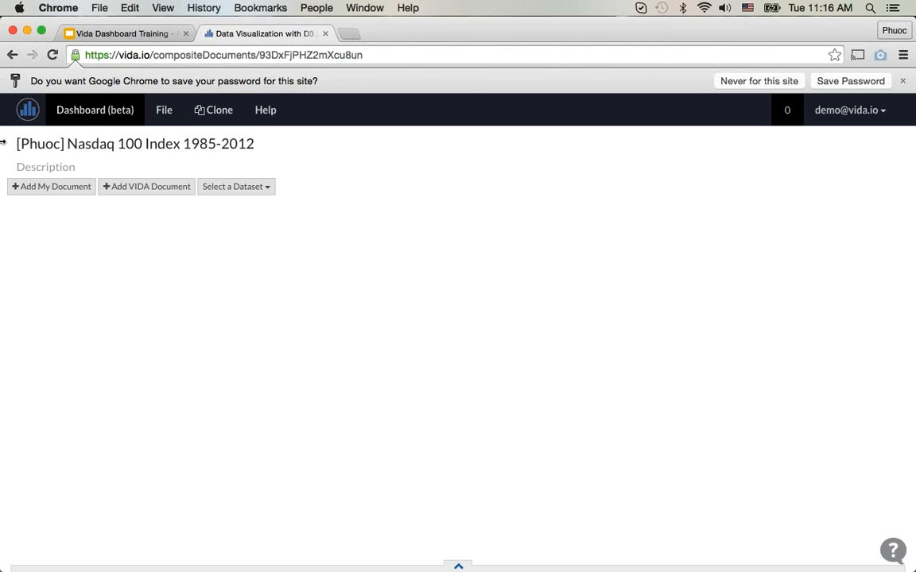
click(112, 159)
Step: Add the author's own Line document to the dashboard three times
click(22, 188)
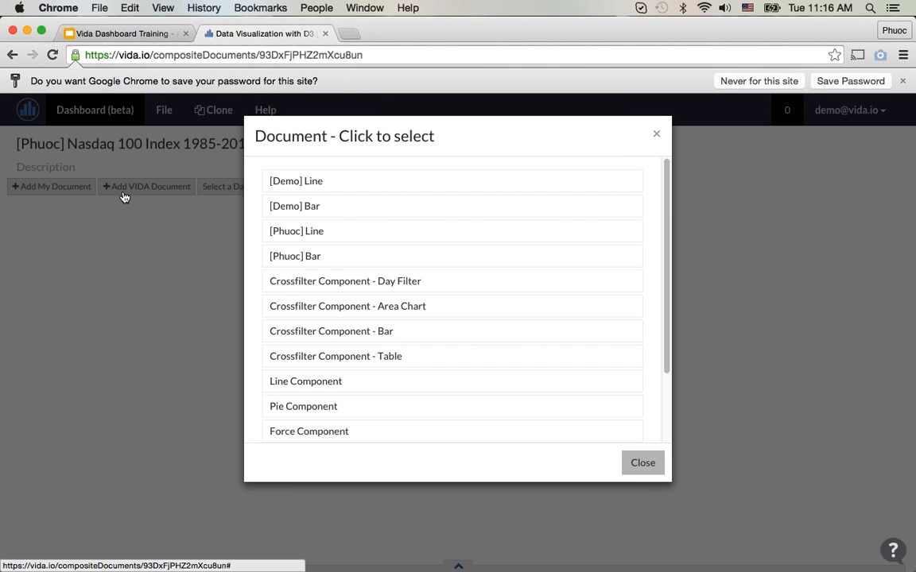
click(374, 232)
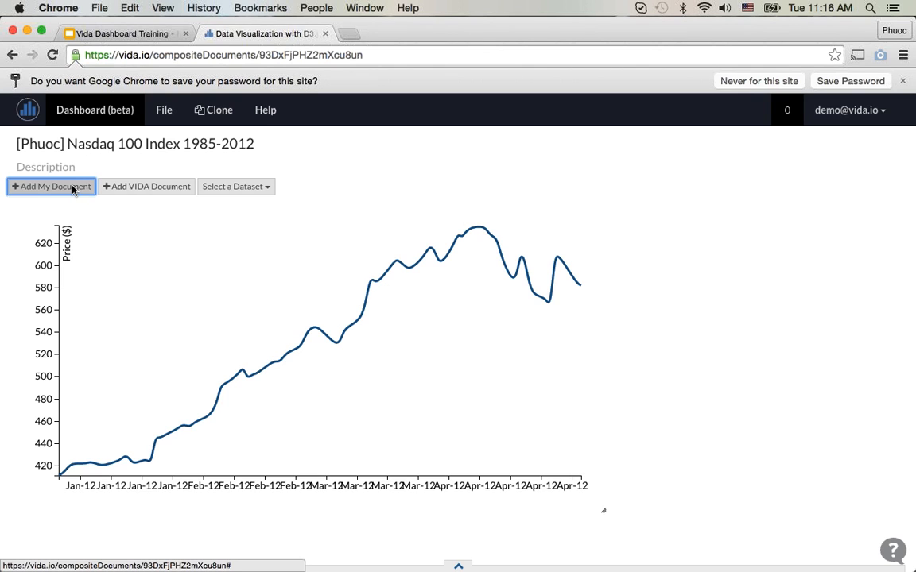
click(23, 187)
click(382, 240)
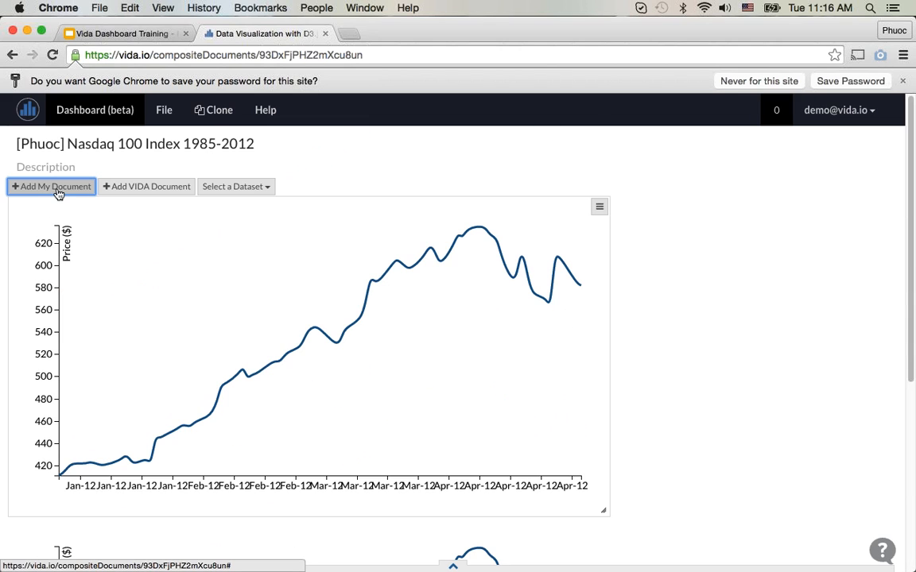
click(83, 189)
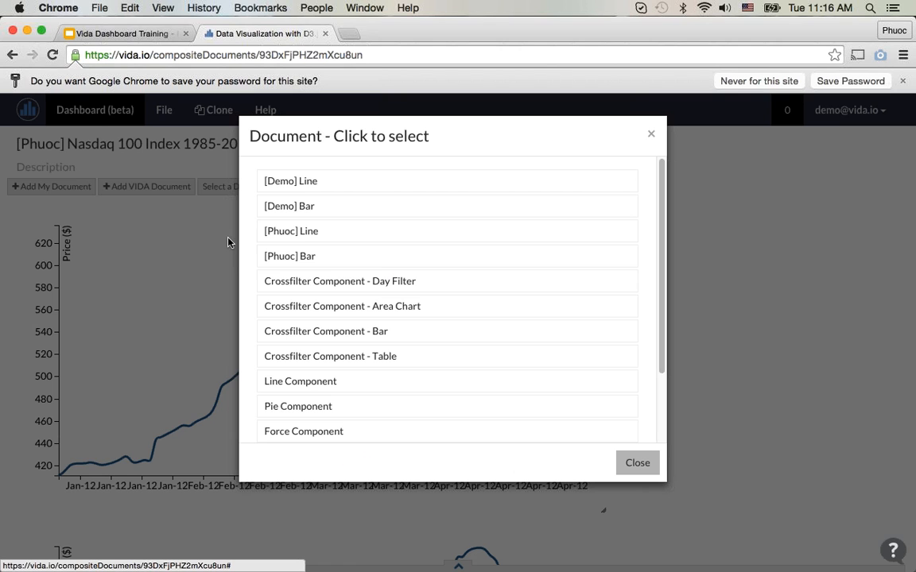
click(285, 231)
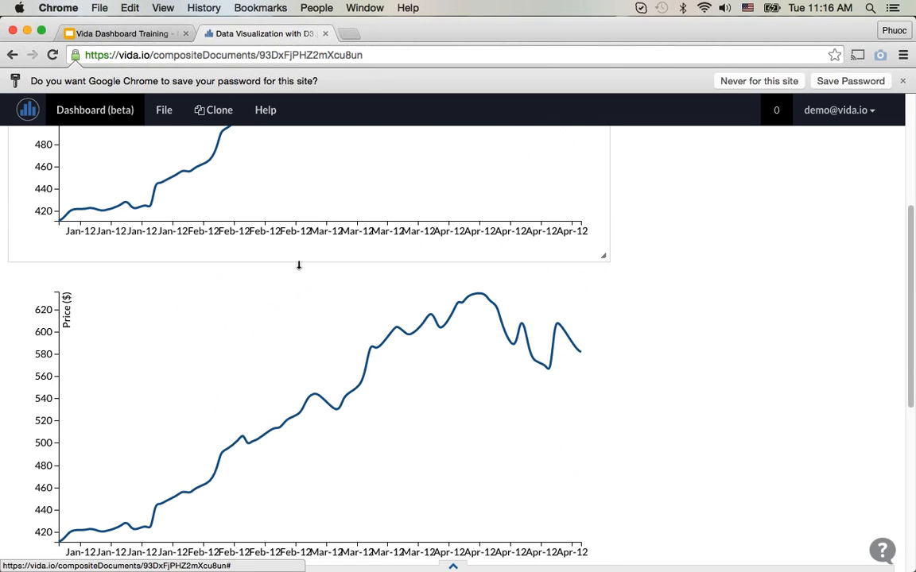
Step: Add the author's own Bar document to the dashboard below the line charts
scroll(299, 266, up, 6)
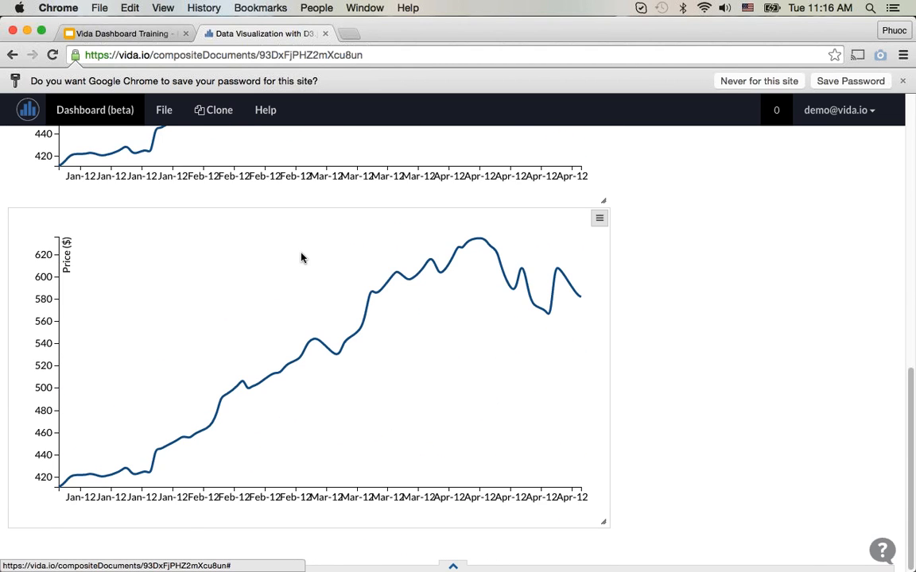
click(48, 185)
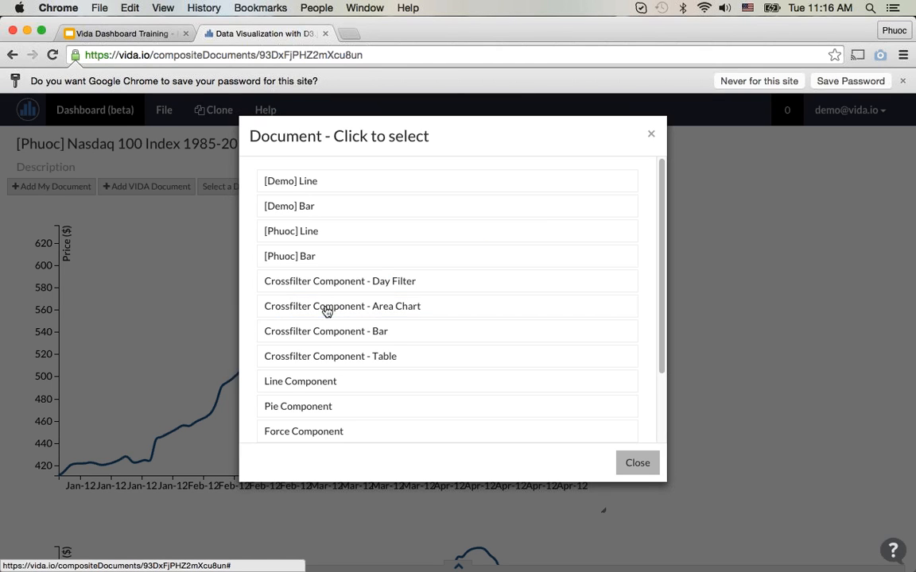
click(330, 256)
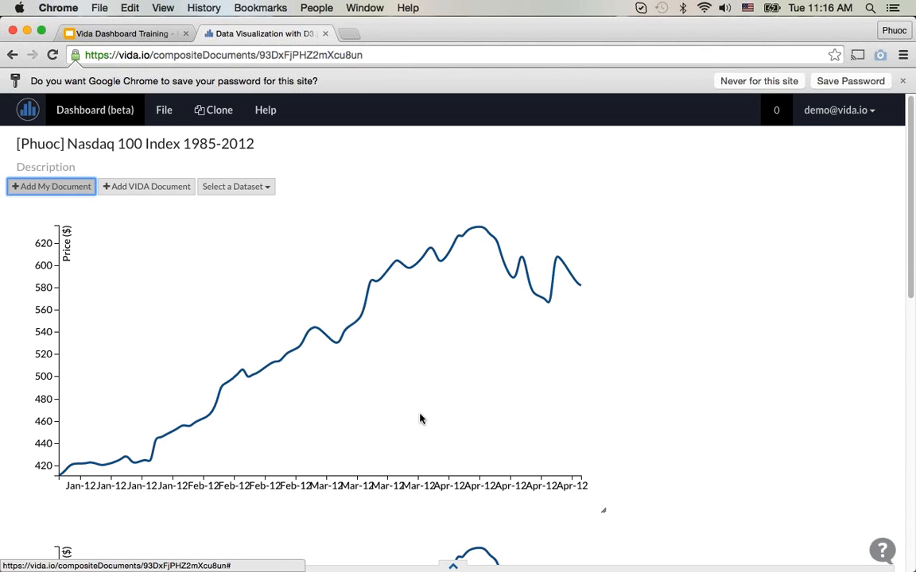
scroll(416, 419, down, 5)
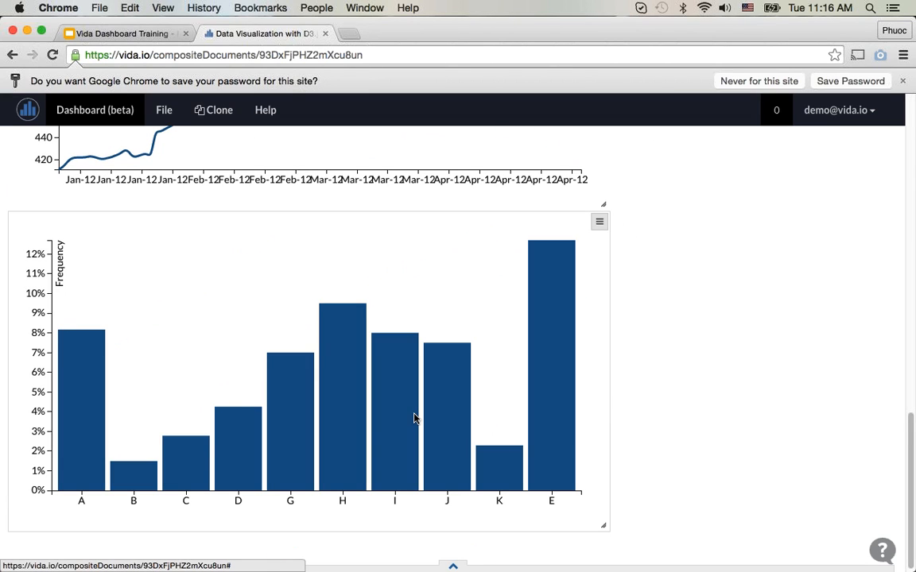
scroll(413, 419, up, 5)
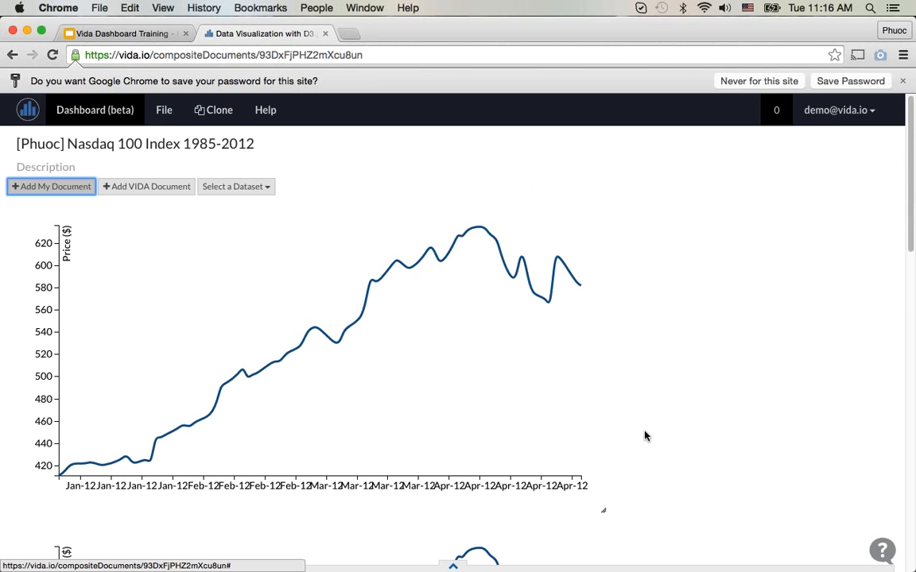
Step: Shrink the first line chart so the second fits beside it, and resize the second to roughly the same height
scroll(645, 435, down, 2)
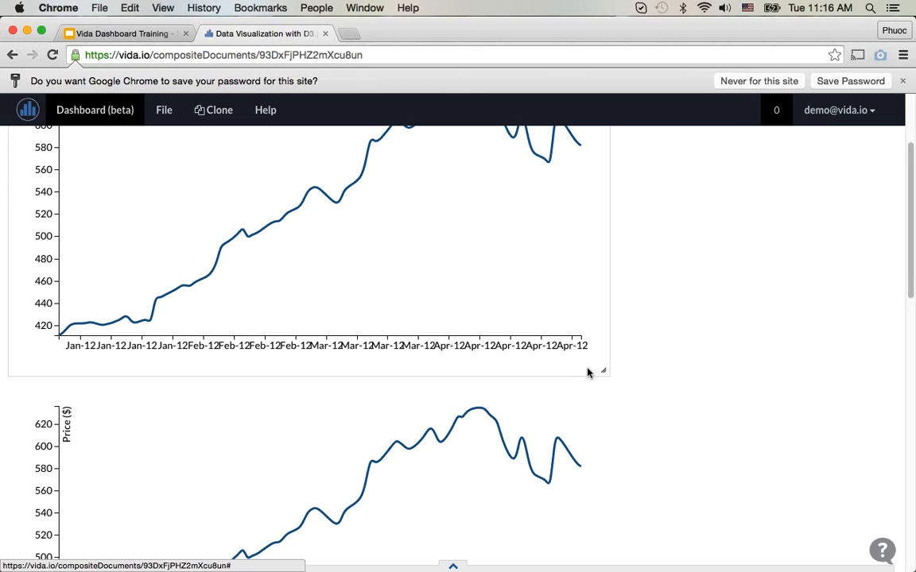
scroll(588, 374, up, 2)
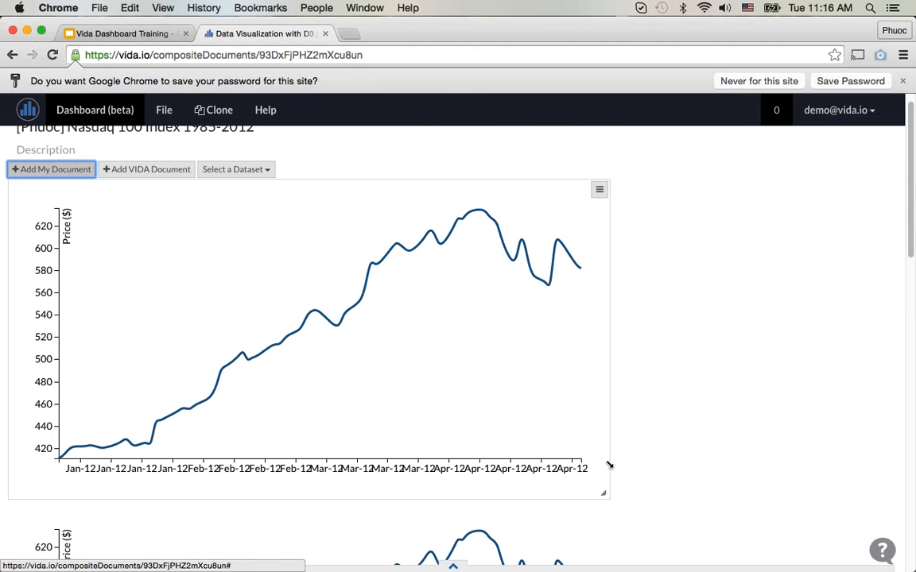
drag(604, 465, 415, 483)
scroll(592, 464, down, 2)
scroll(591, 464, down, 4)
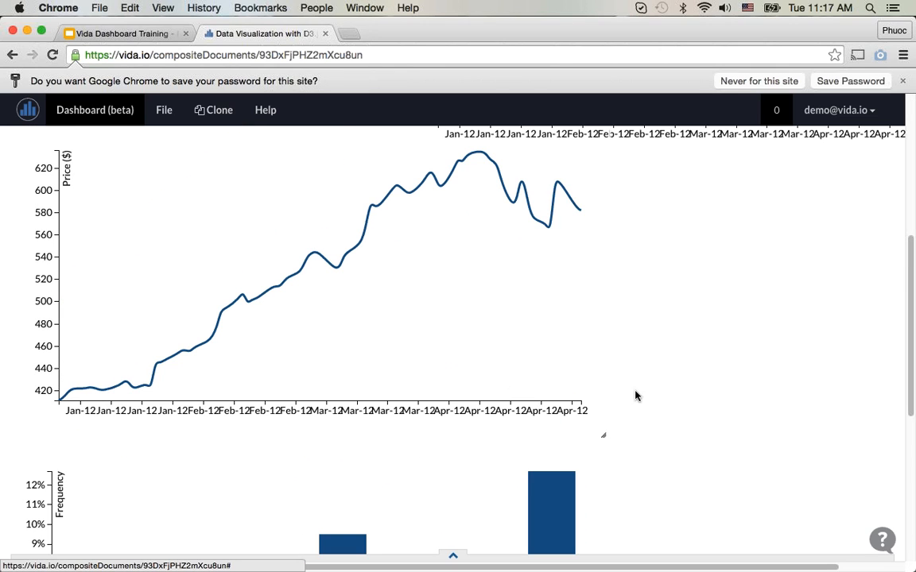
scroll(676, 395, up, 4)
scroll(745, 392, up, 1)
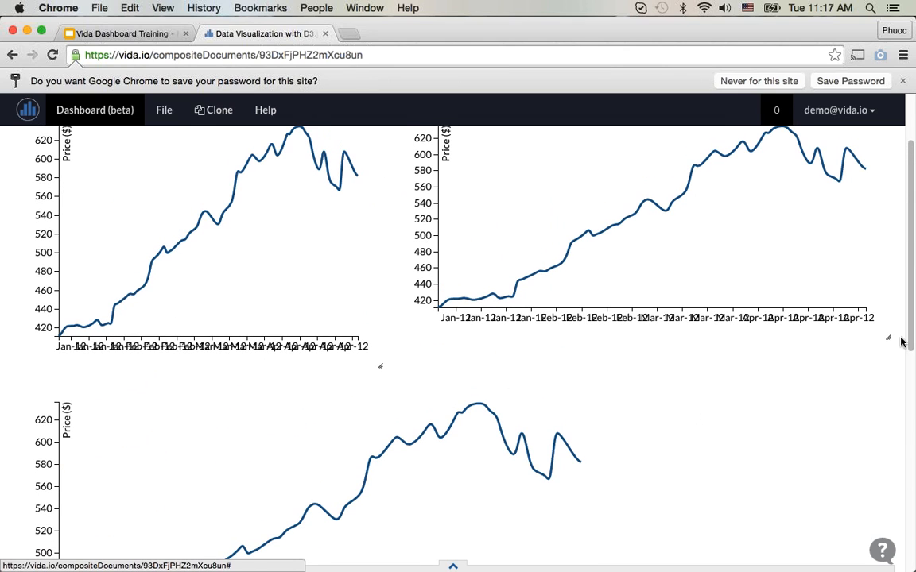
drag(888, 339, 787, 310)
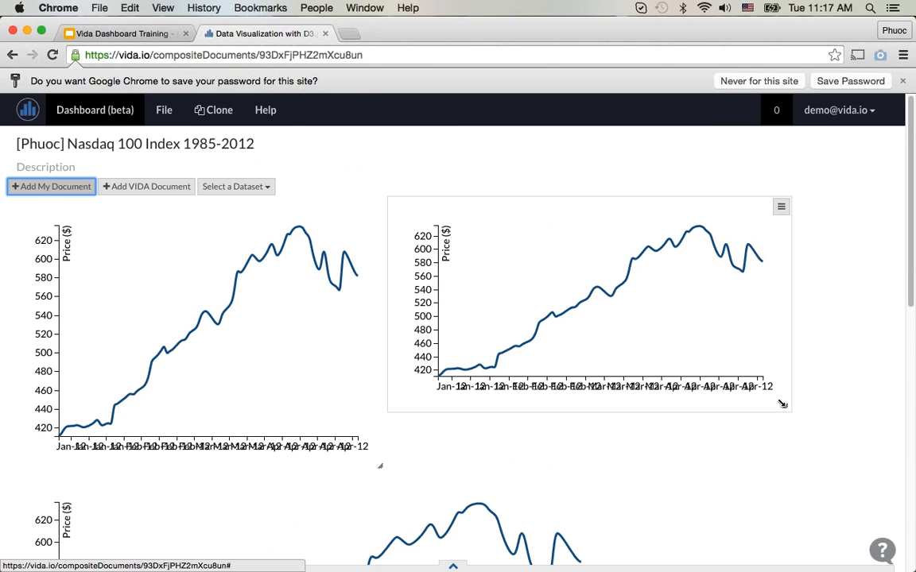
drag(782, 405, 824, 479)
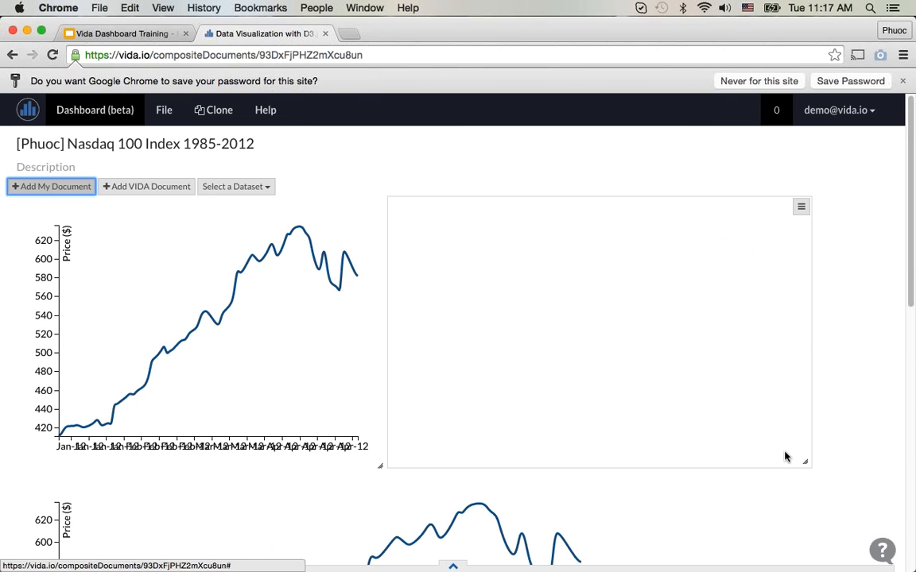
Step: Widen the third line chart and the bar chart to about the combined width of the two side-by-side charts
scroll(785, 455, down, 5)
scroll(785, 455, down, 3)
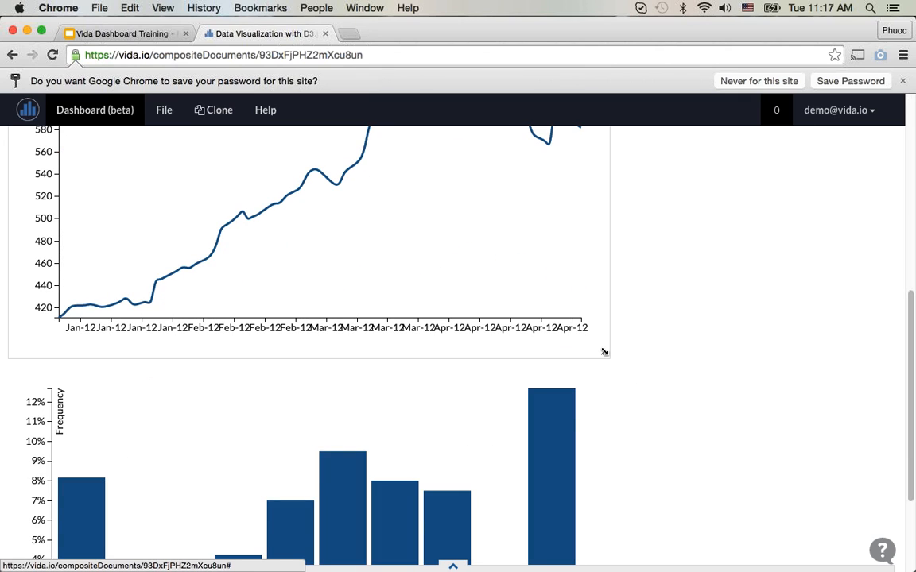
drag(602, 352, 822, 399)
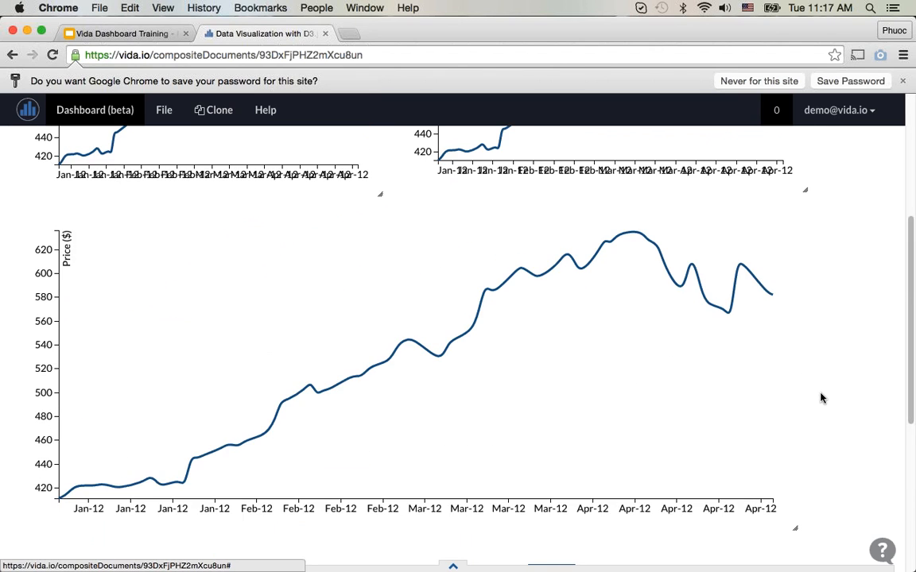
scroll(675, 450, down, 3)
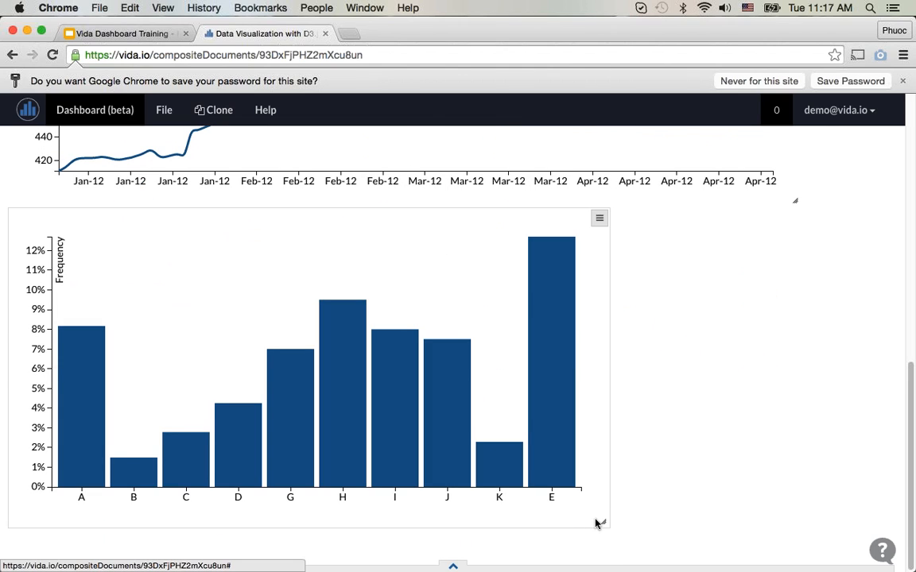
drag(604, 523, 817, 537)
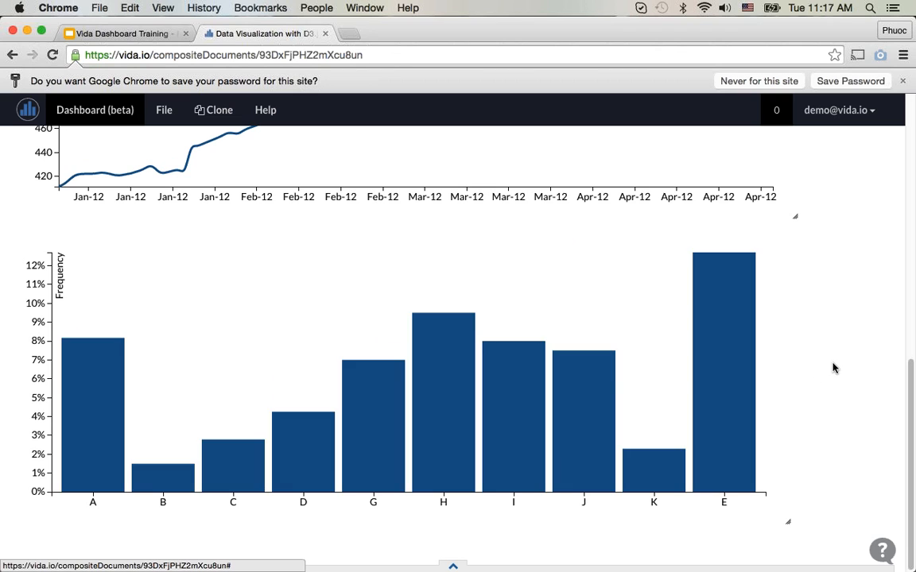
Step: Set the first line chart's width to 500 and height to 350 in its properties
scroll(834, 368, up, 8)
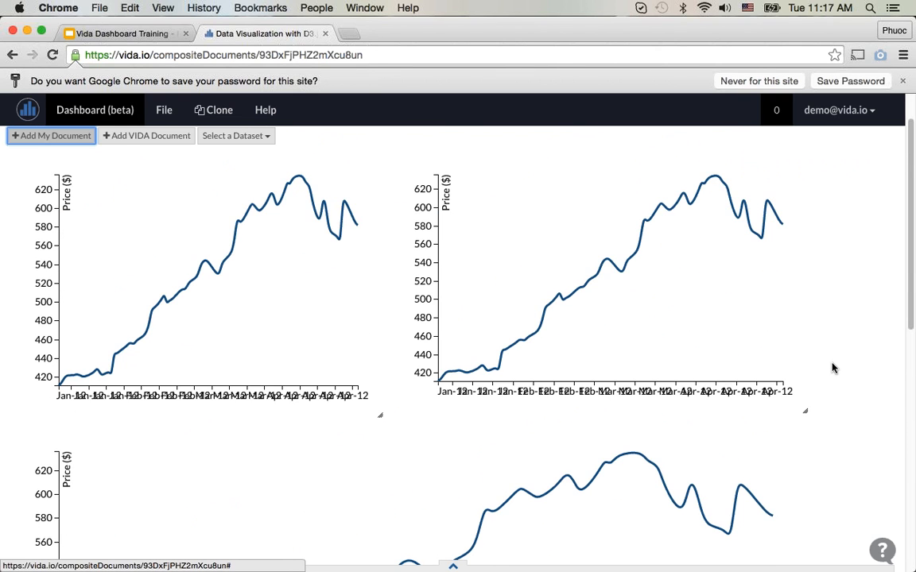
scroll(833, 368, up, 1)
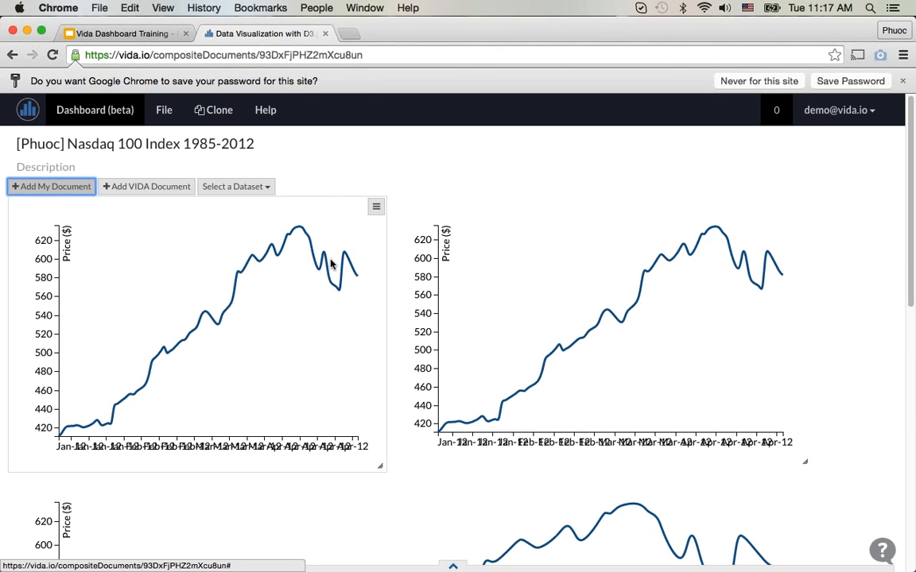
click(376, 211)
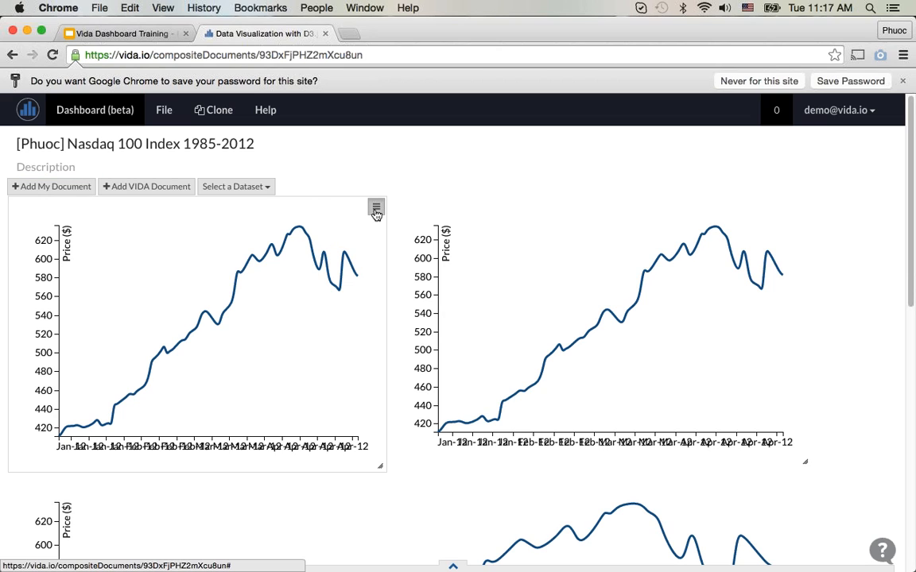
click(376, 209)
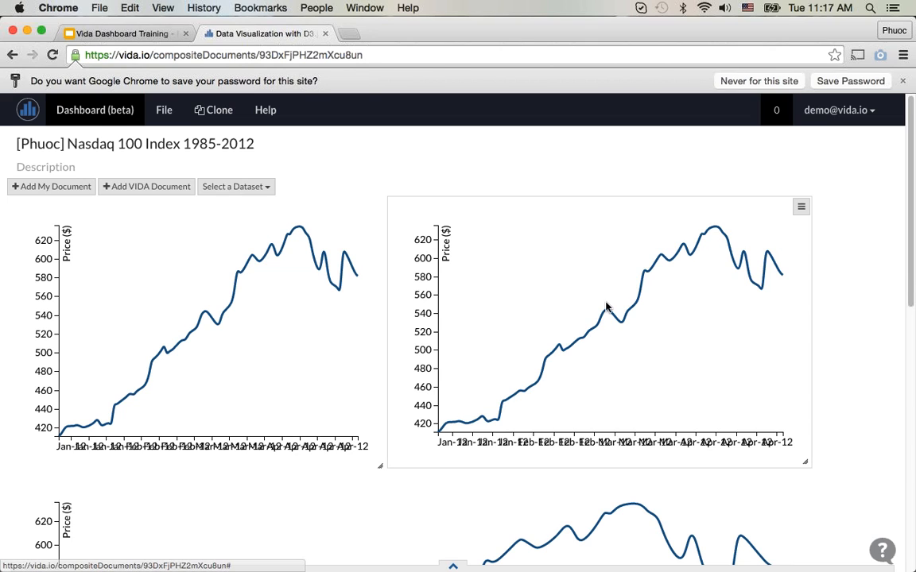
click(376, 206)
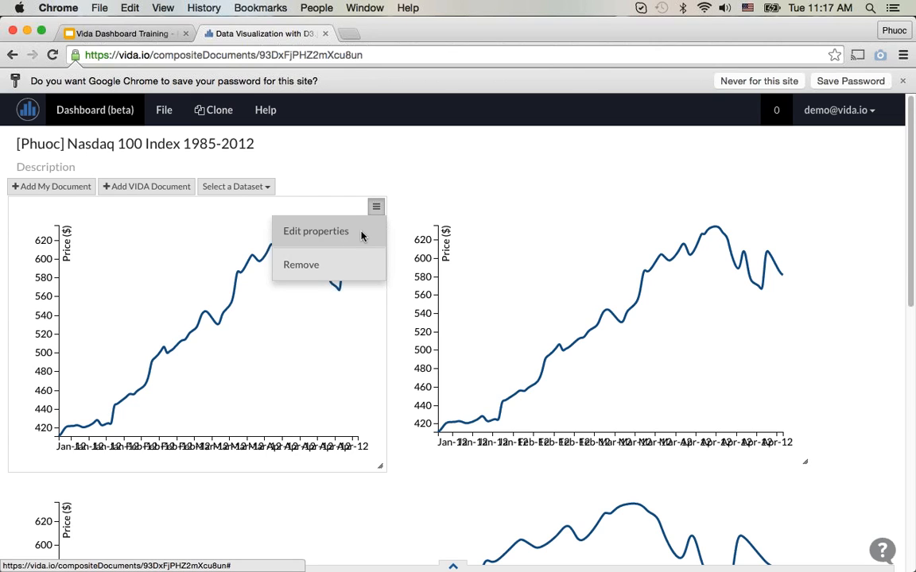
click(362, 236)
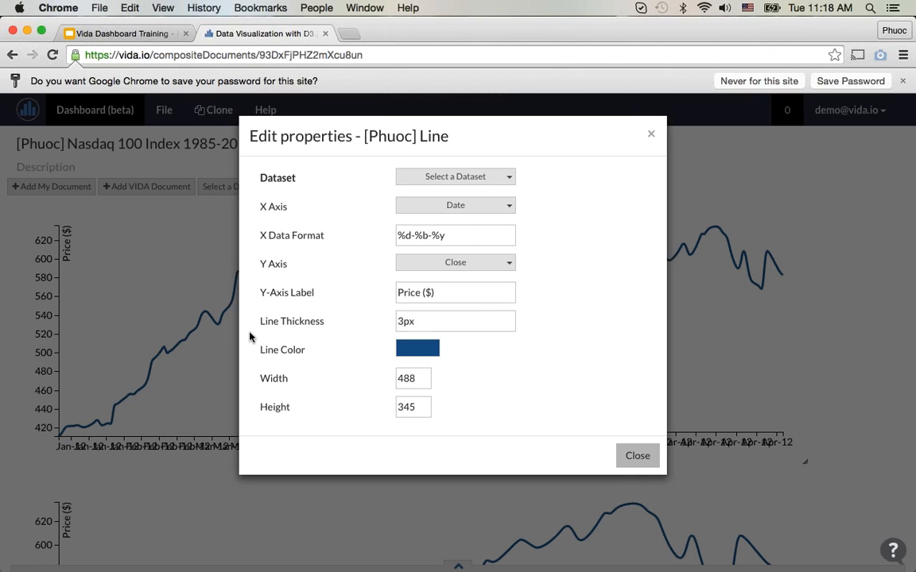
double_click(423, 379)
text(500)
click(423, 408)
key(BackSpace)
key(BackSpace)
text(50)
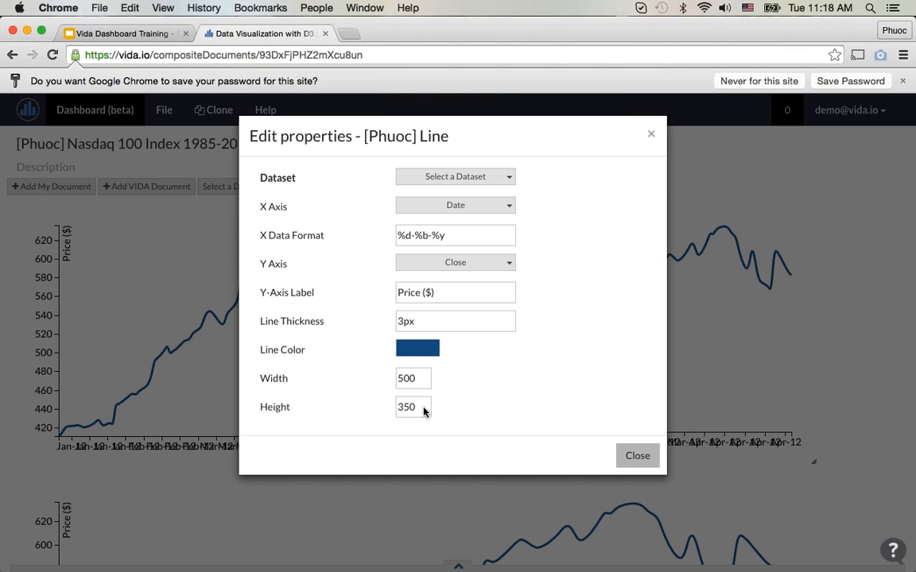
click(634, 459)
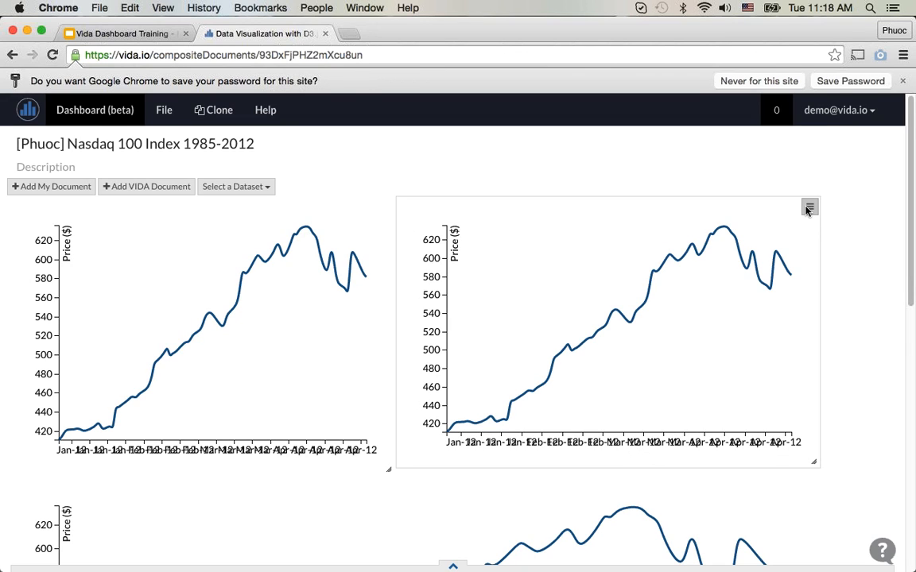
Step: Set the first line chart's width to 550 in its properties
click(385, 207)
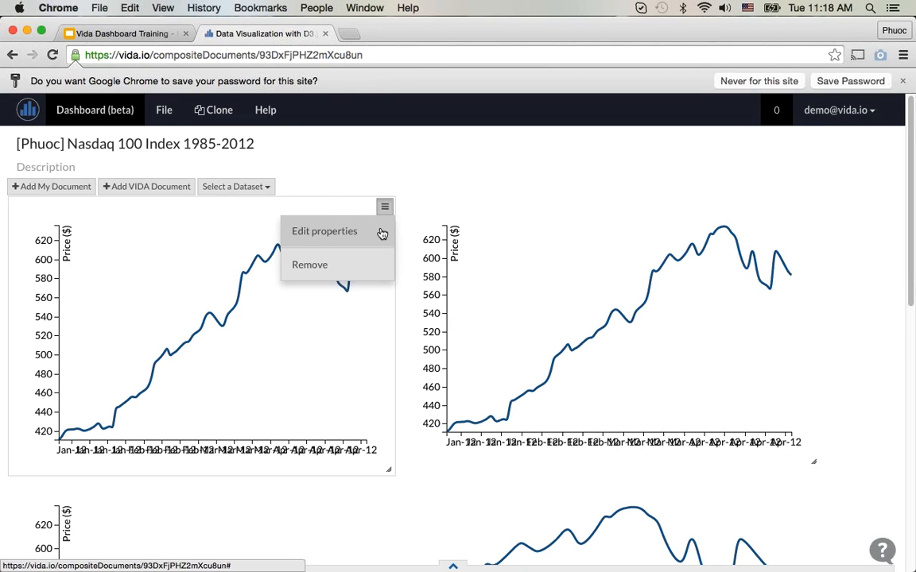
click(382, 233)
double_click(400, 380)
text(550)
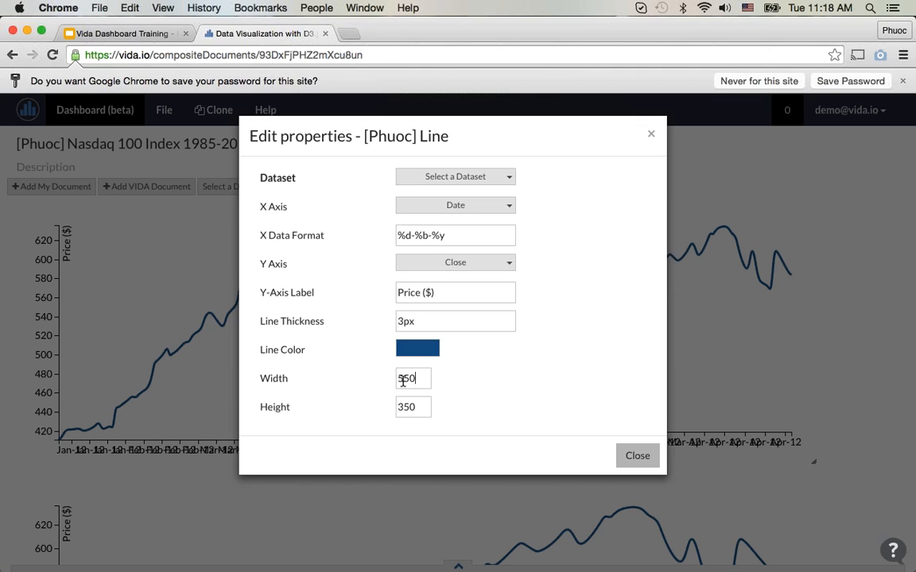
click(534, 392)
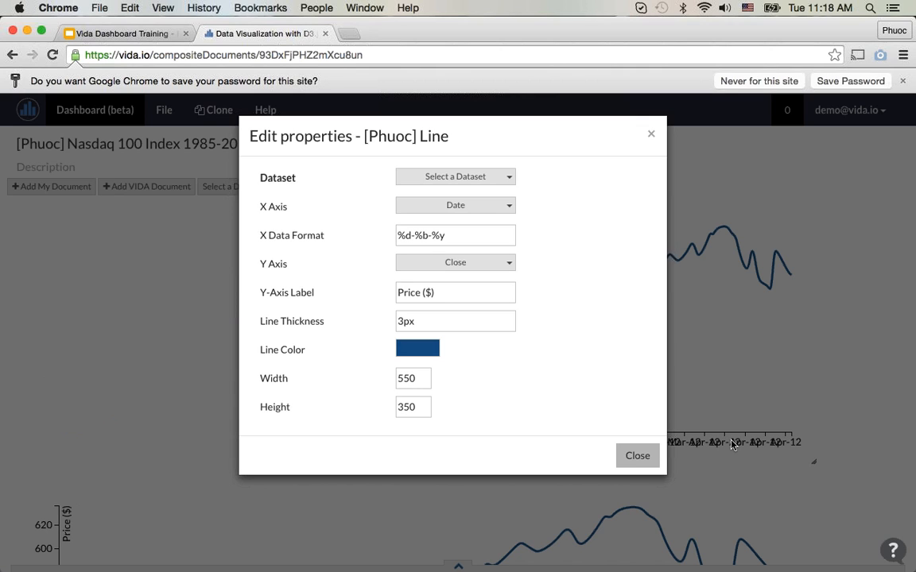
click(637, 456)
Step: Set the second line chart's width to 550 and height to 350 in its properties
click(845, 207)
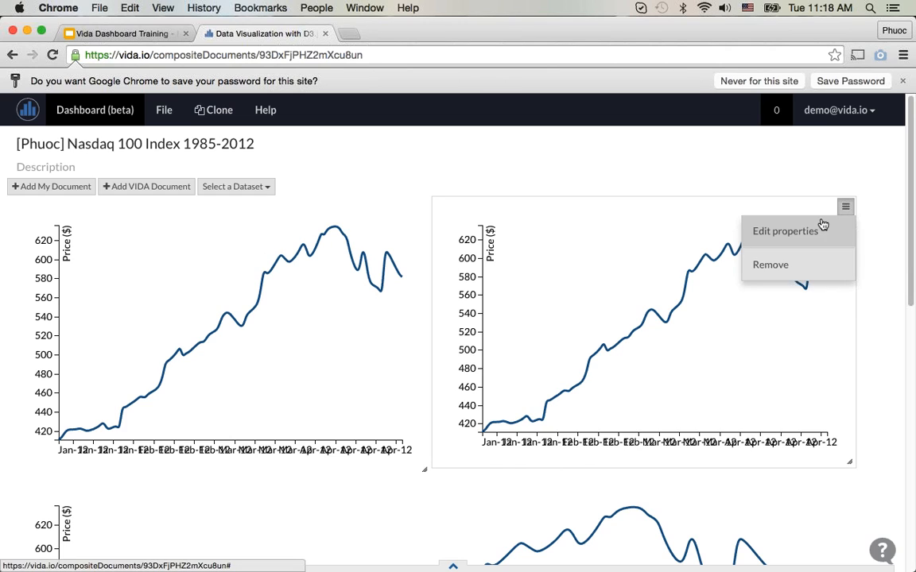
click(821, 225)
click(423, 380)
key(BackSpace)
text(0)
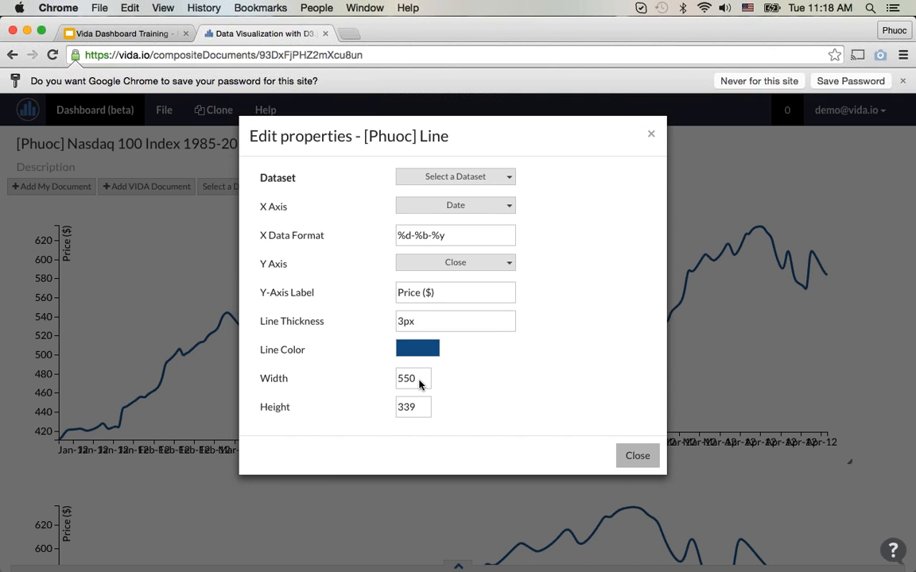
click(423, 408)
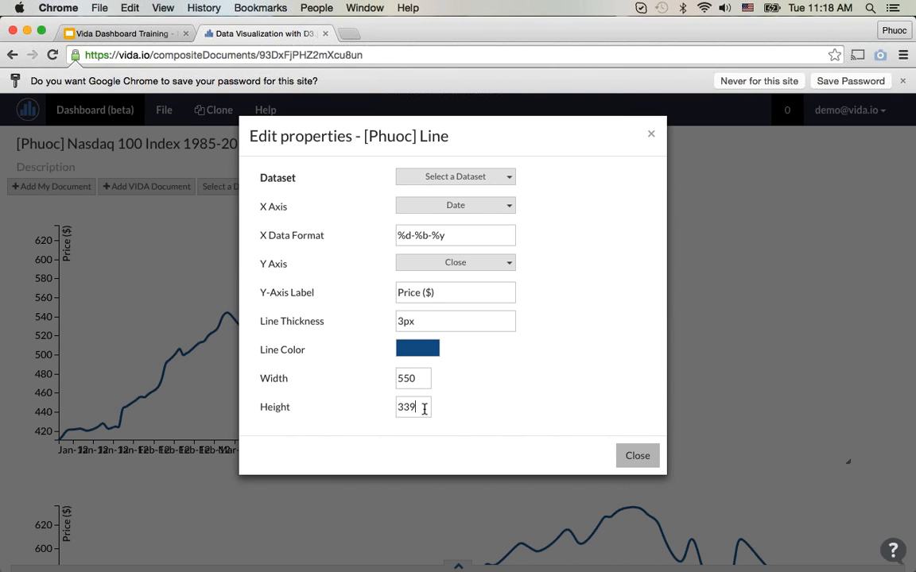
key(BackSpace)
key(BackSpace)
text(50)
click(642, 457)
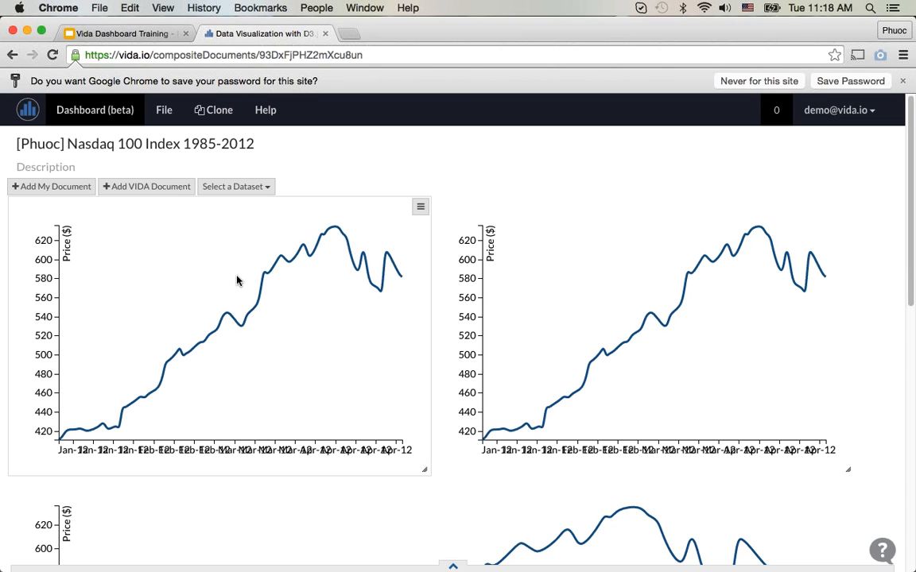
Step: Set the third line chart's width to 1000 and height to 350 in its properties
scroll(354, 373, down, 5)
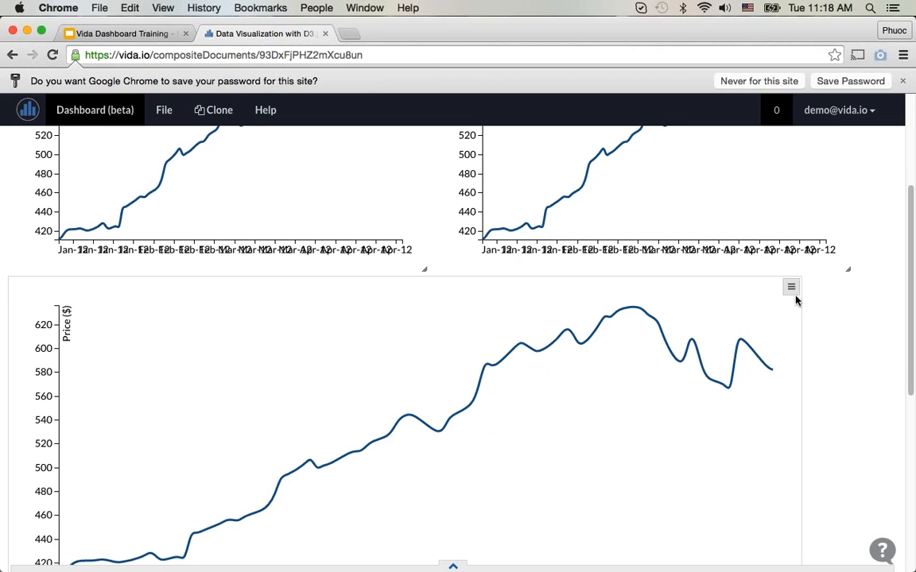
click(791, 287)
click(733, 307)
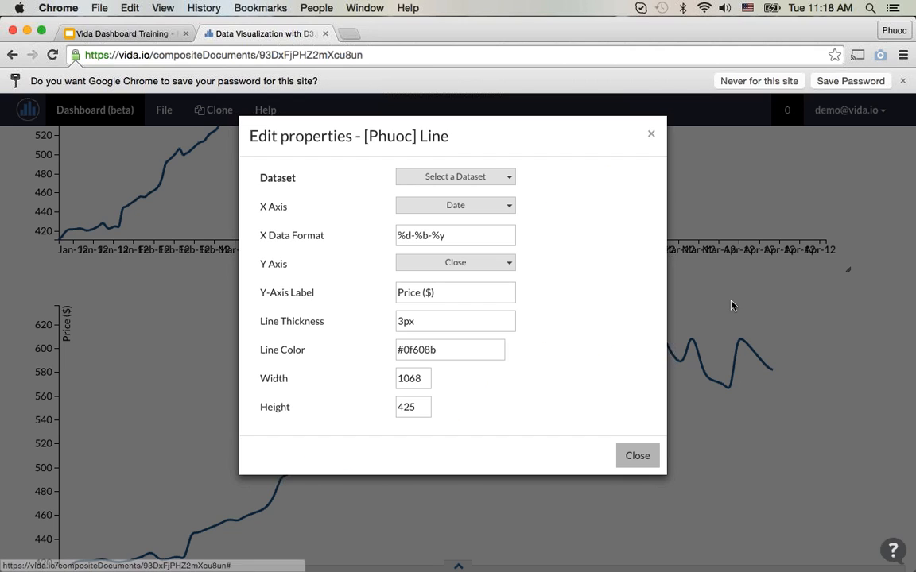
double_click(408, 379)
text(100)
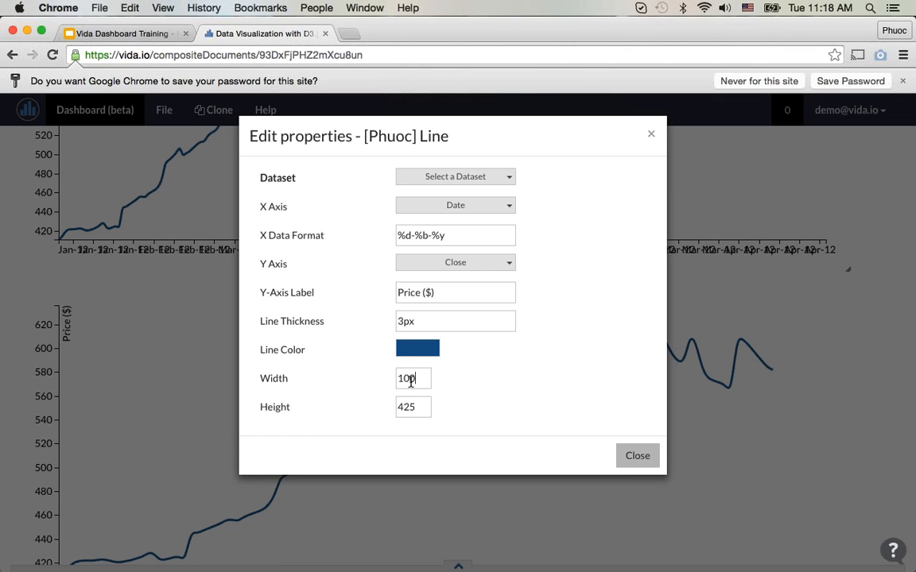
text(0)
double_click(417, 407)
text(350)
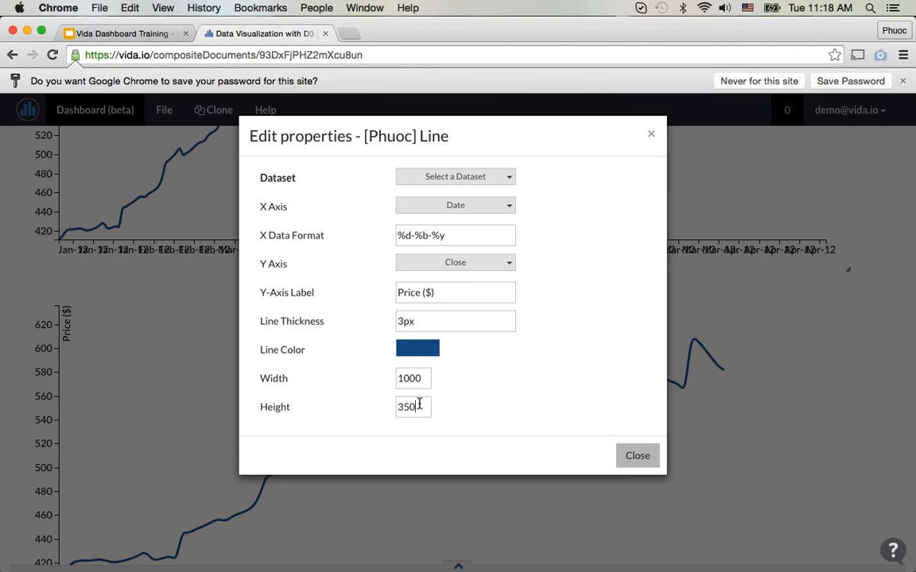
click(593, 396)
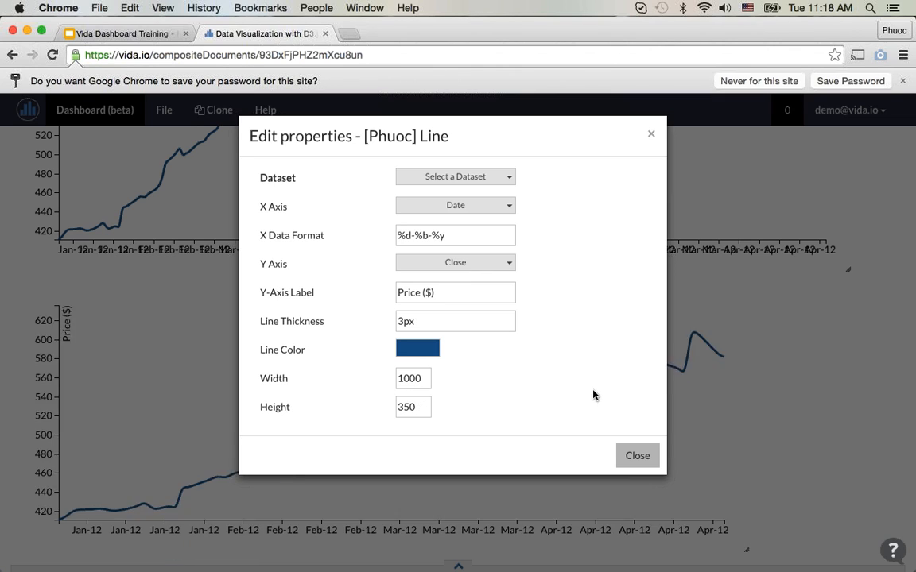
click(640, 453)
Step: Set the bar chart's width to 1000 and height to 350 in its properties
scroll(641, 457, down, 5)
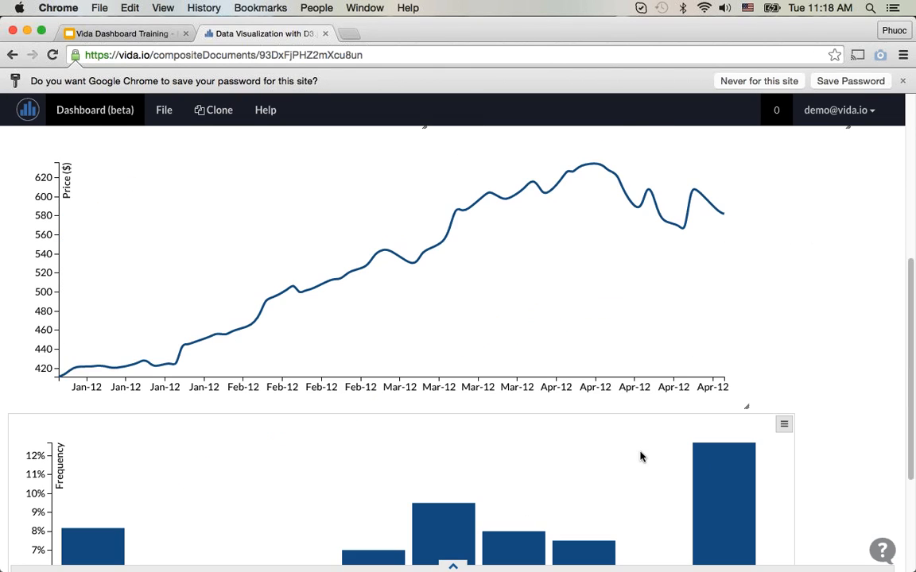
click(784, 347)
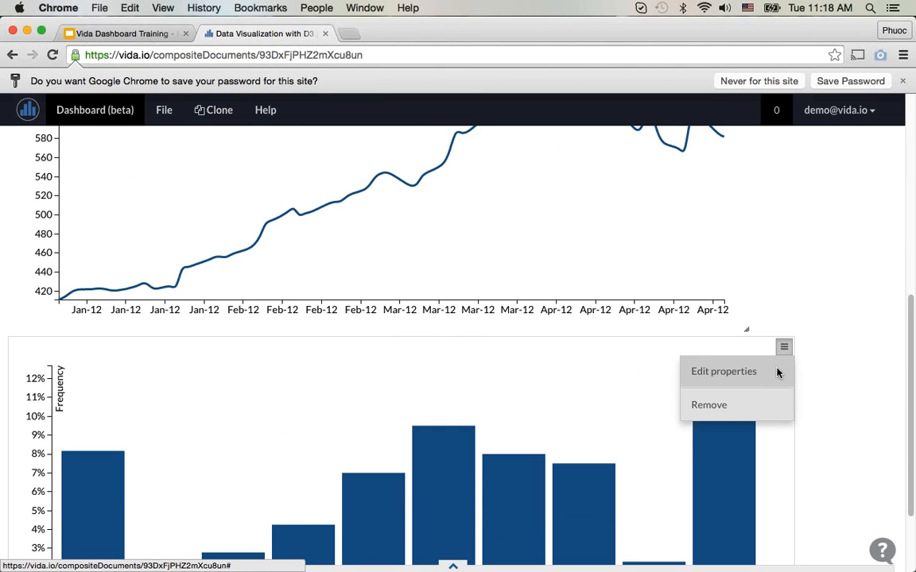
click(777, 372)
double_click(422, 323)
text(1000)
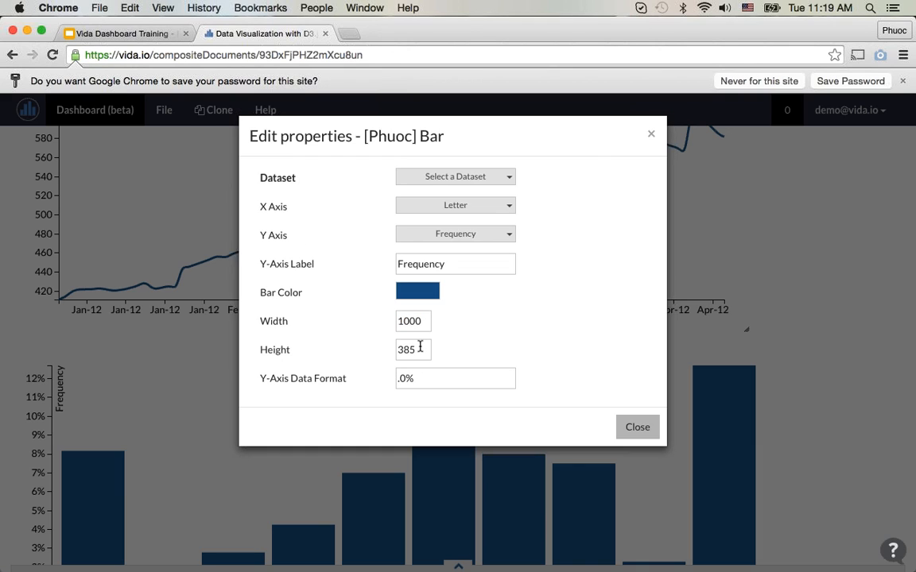
double_click(419, 350)
text(350)
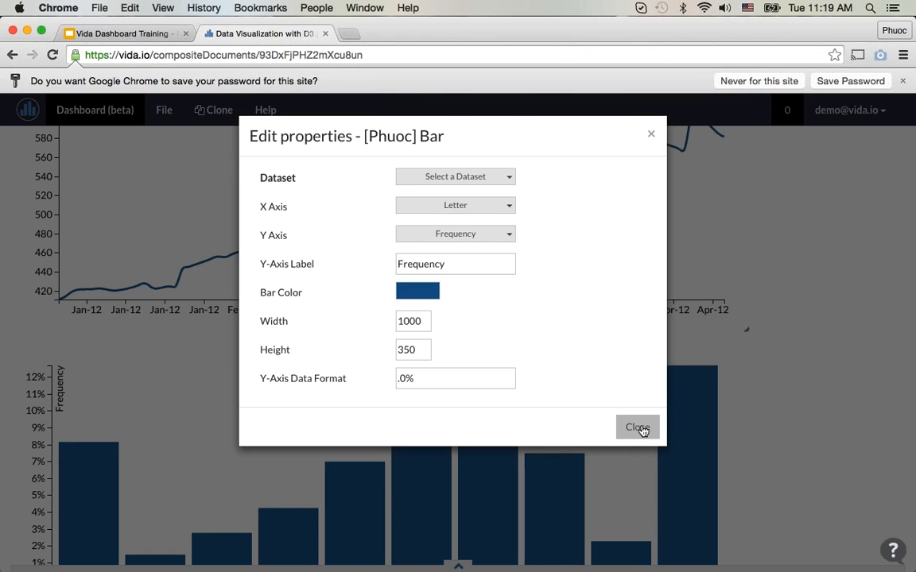
click(640, 429)
Step: Review the layout and relative sizes of the three line charts and the bar chart across the dashboard
scroll(601, 461, down, 3)
scroll(602, 460, up, 10)
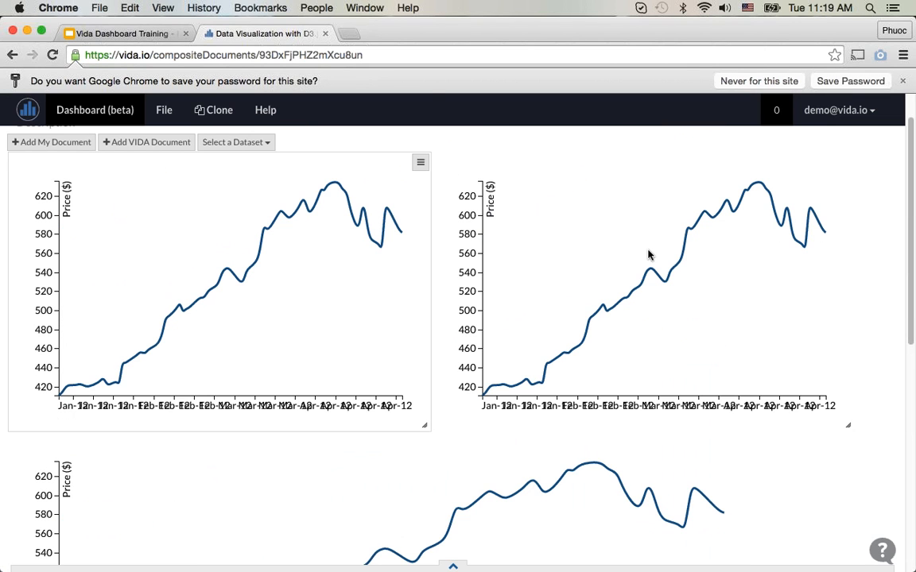
scroll(486, 403, down, 5)
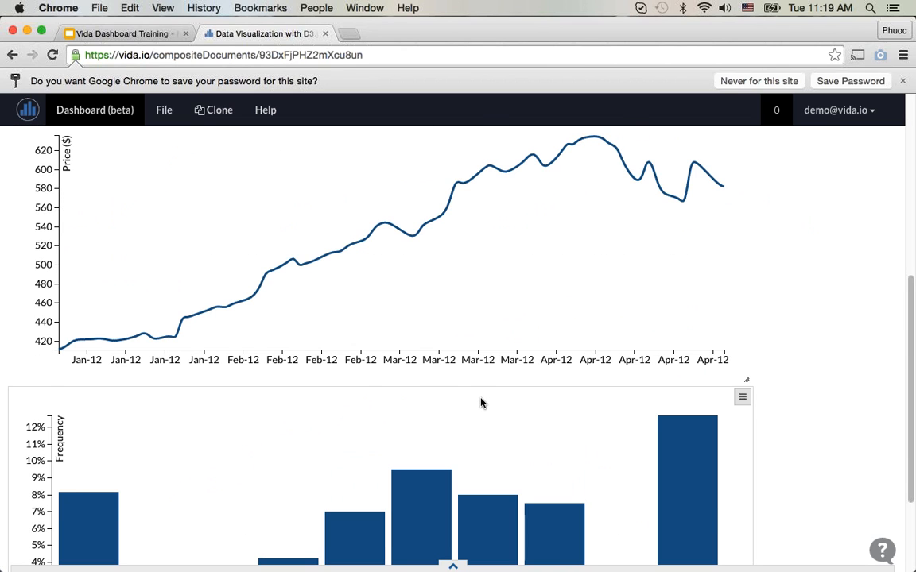
scroll(481, 403, up, 3)
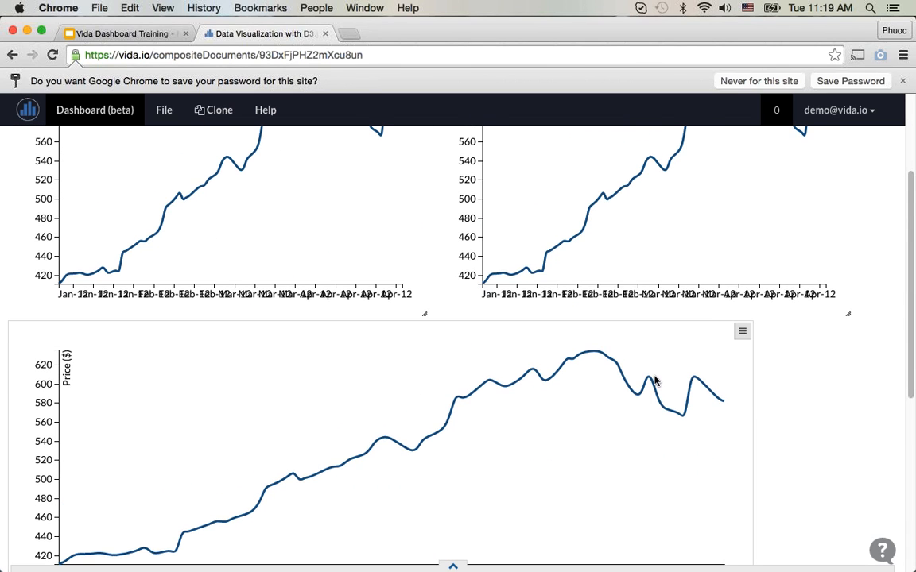
scroll(653, 381, down, 1)
scroll(651, 381, up, 5)
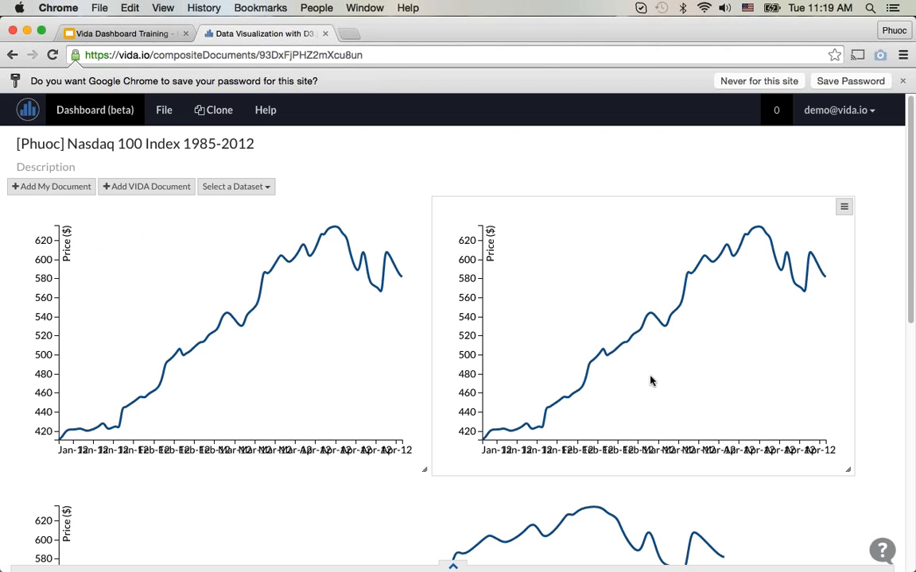
scroll(747, 382, down, 4)
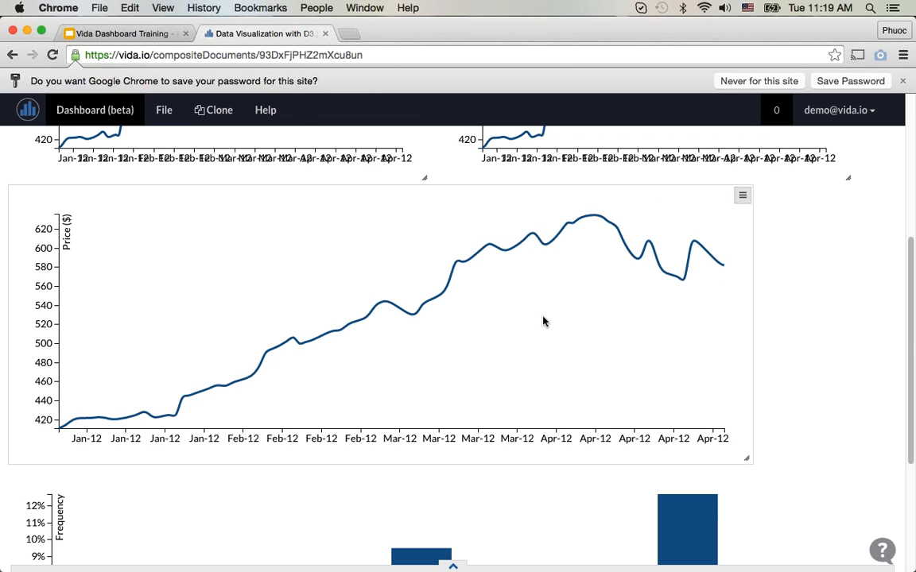
scroll(545, 321, down, 3)
scroll(690, 353, up, 7)
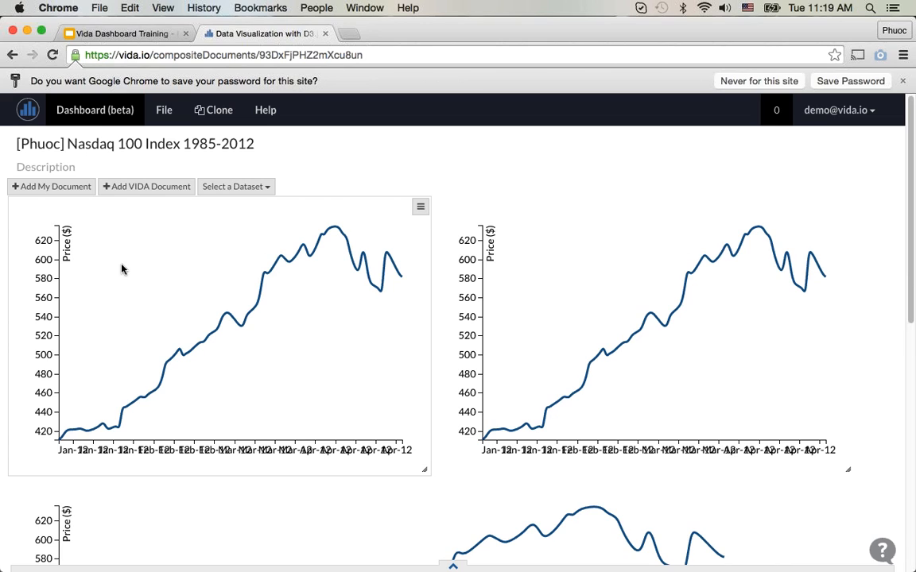
Step: Assign the Nasdaq 100 Index 1985-2012 dataset to the first line chart
click(420, 207)
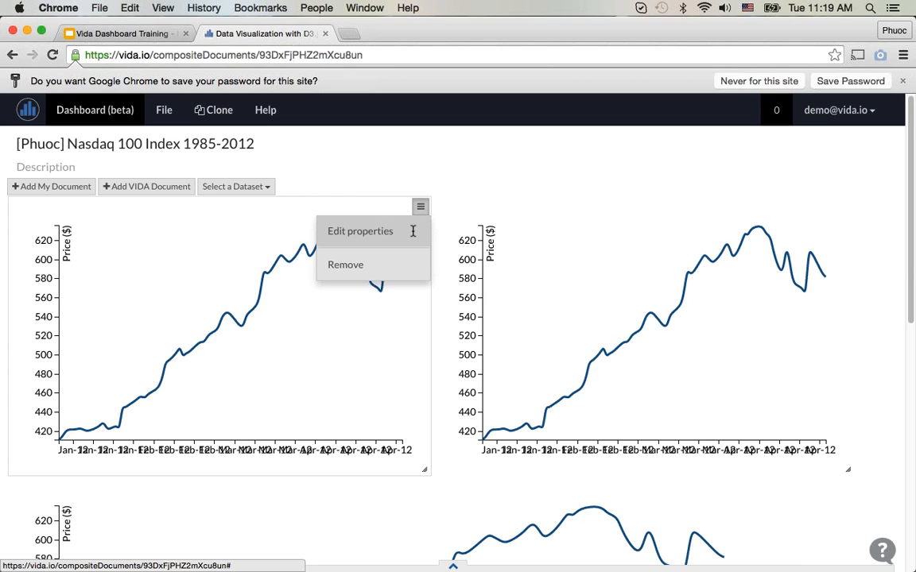
click(412, 231)
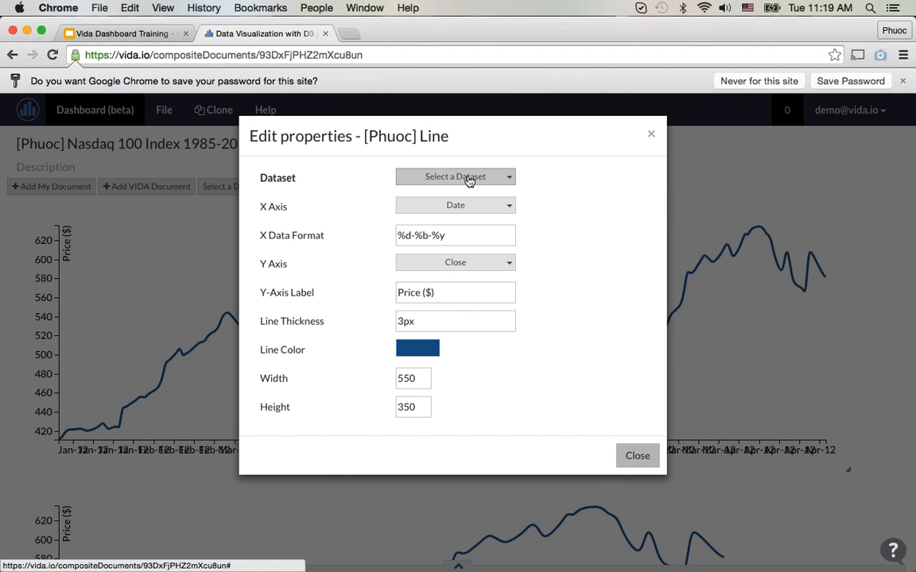
click(470, 178)
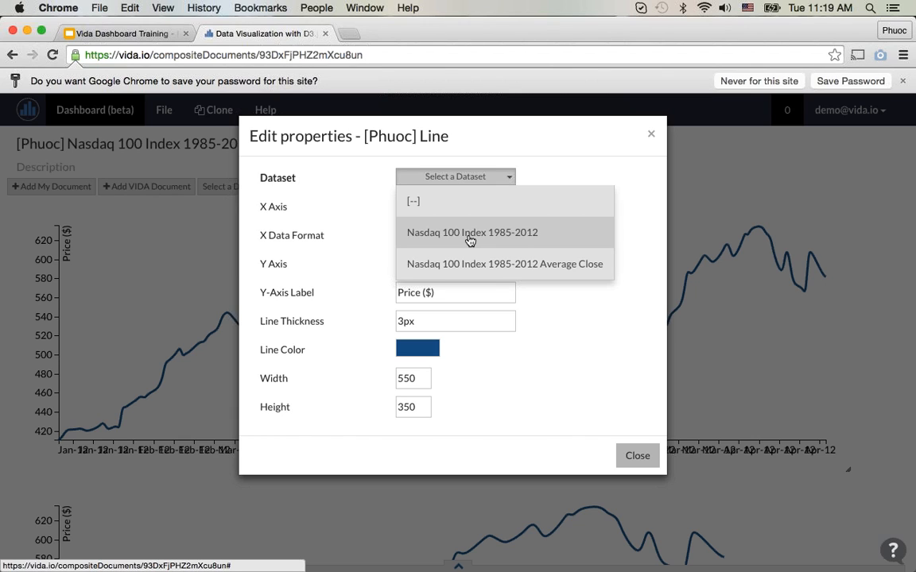
click(469, 236)
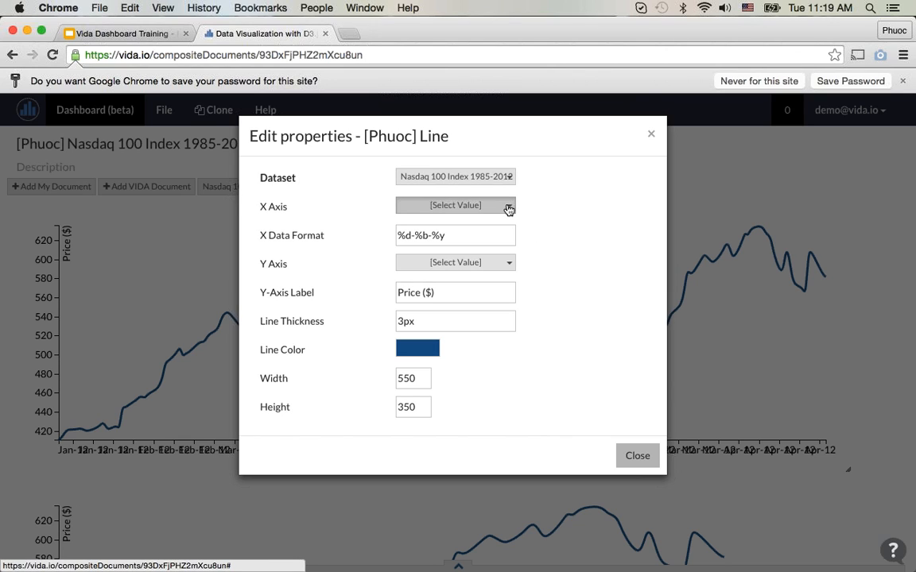
click(646, 456)
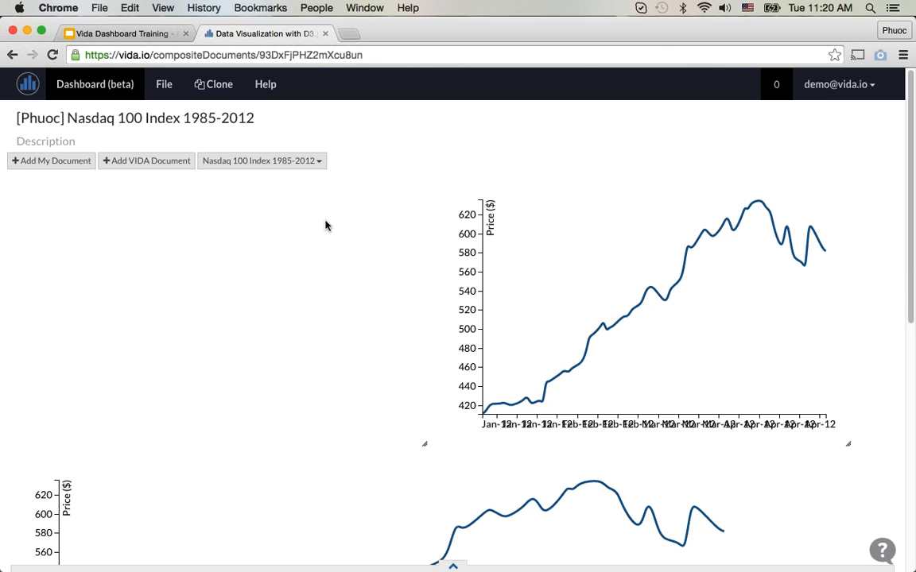
Step: Map the first line chart's X axis to Date and its Y axis to Open
mouse_move(321, 223)
click(420, 185)
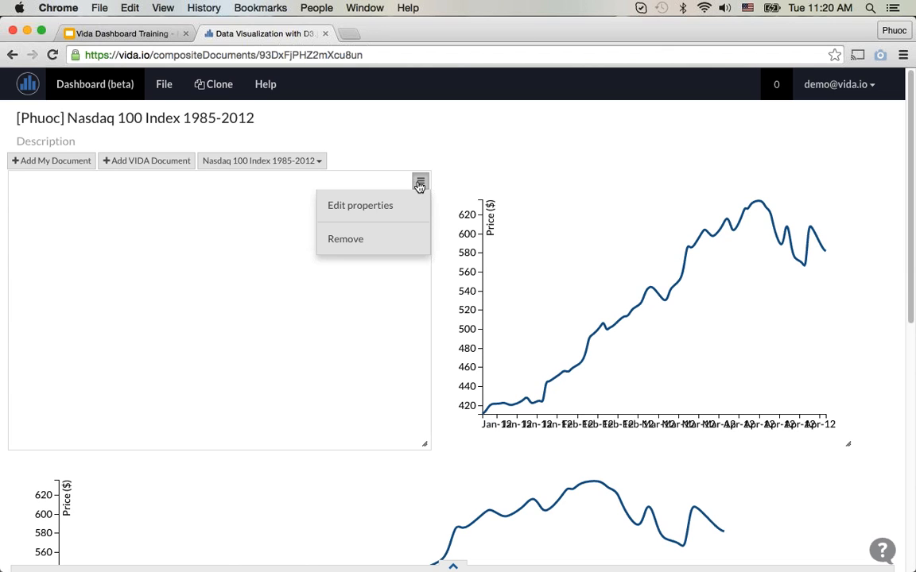
click(415, 206)
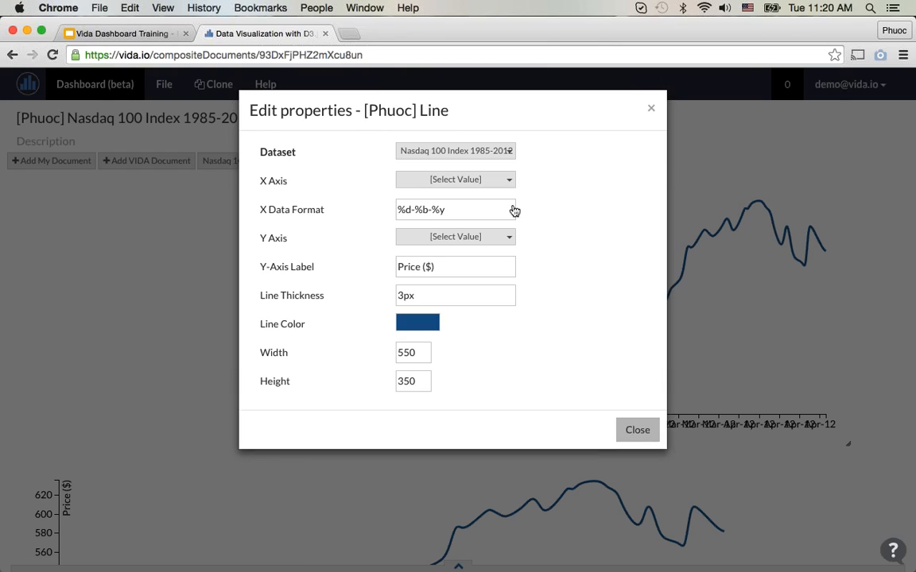
click(474, 180)
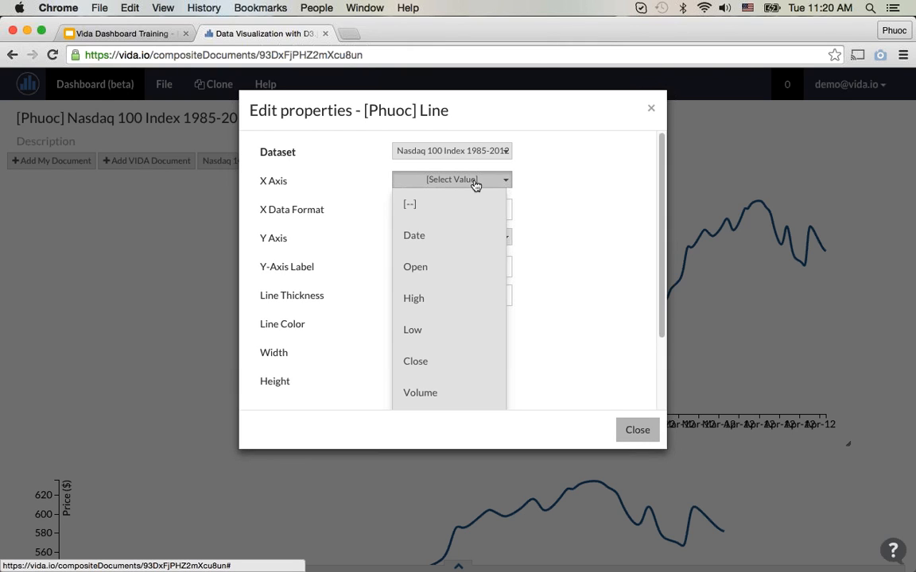
click(466, 236)
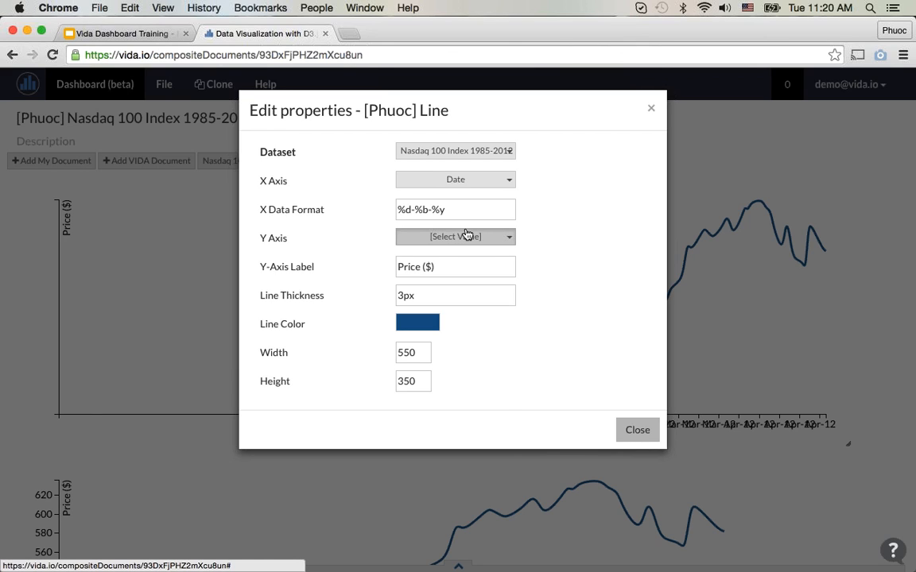
click(467, 236)
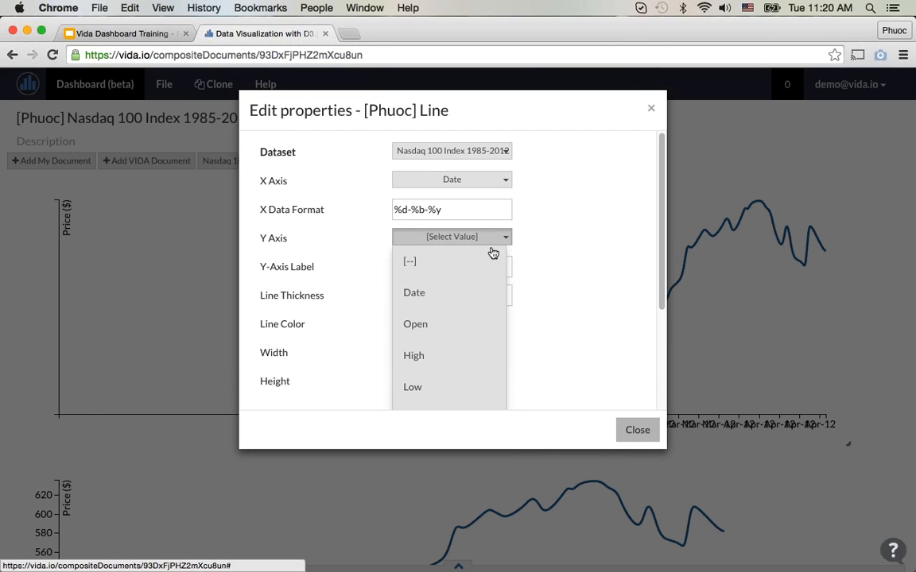
click(442, 334)
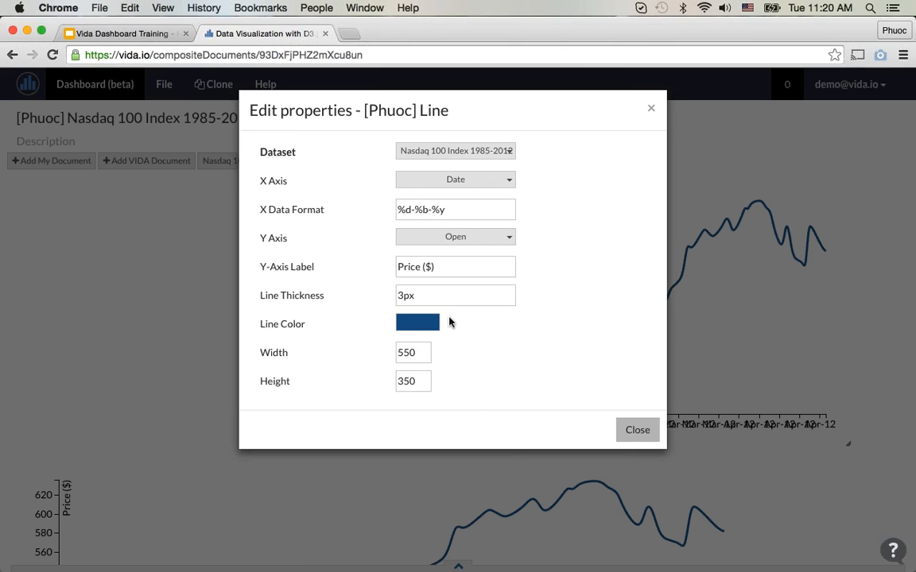
Step: Change the first line chart's Y-axis label to "Open Index"
click(466, 265)
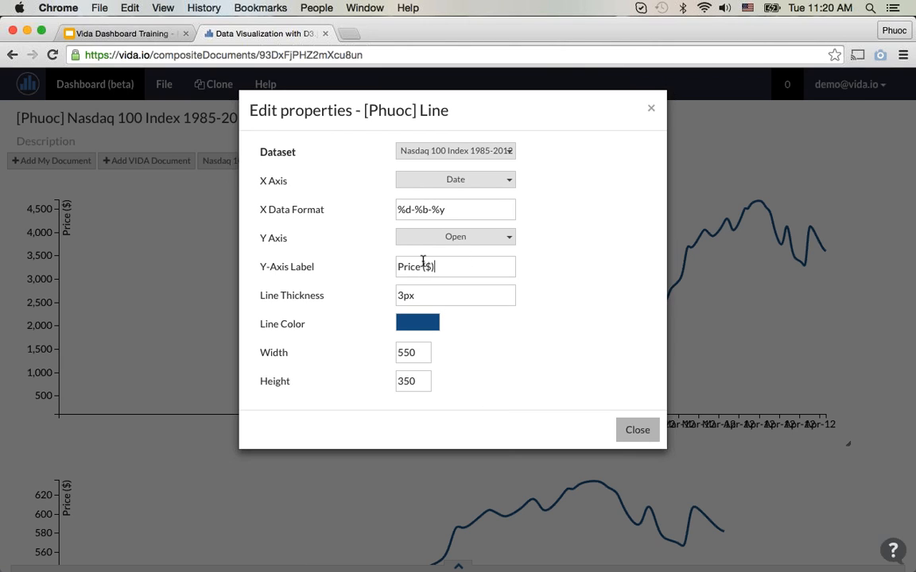
key(super+a)
text(Open Index)
click(630, 276)
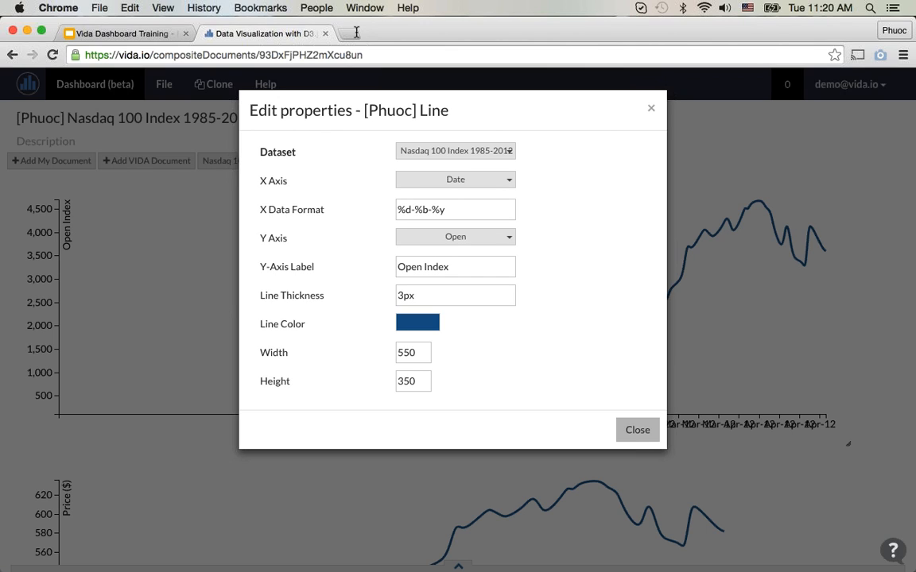
Step: Open the Nasdaq 100 Index 1985-2012 dataset on vida.io separately from the dashboard and check its date column's format in grid view
click(482, 211)
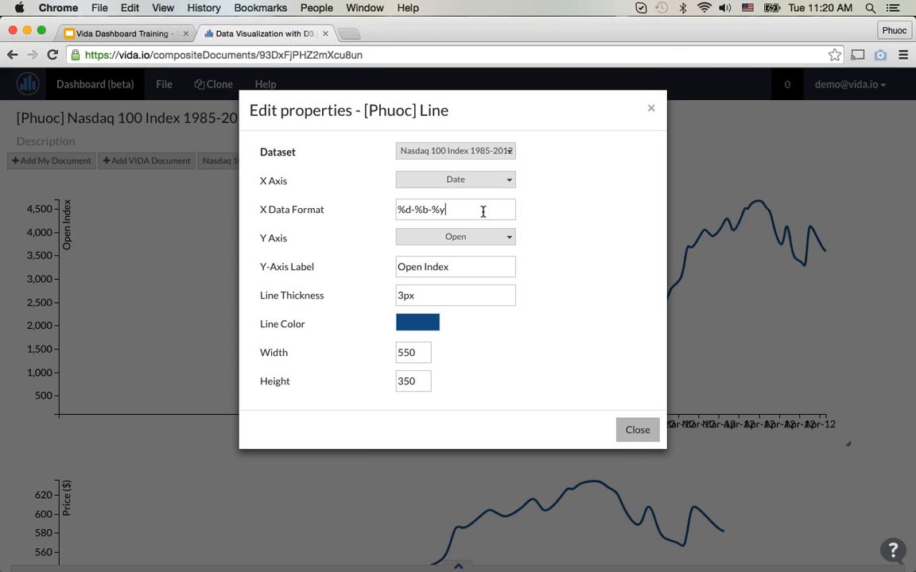
click(349, 34)
text(vida.io)
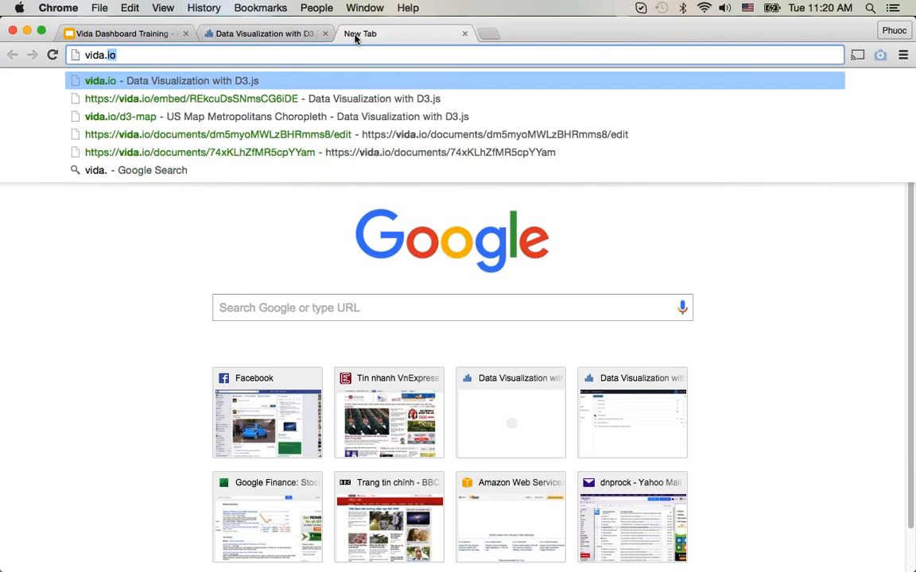
key(Return)
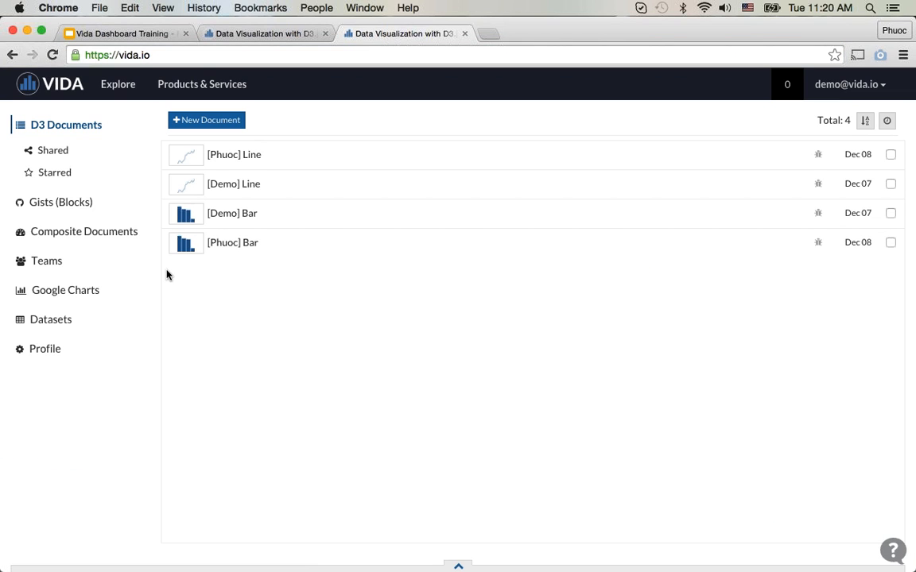
click(97, 236)
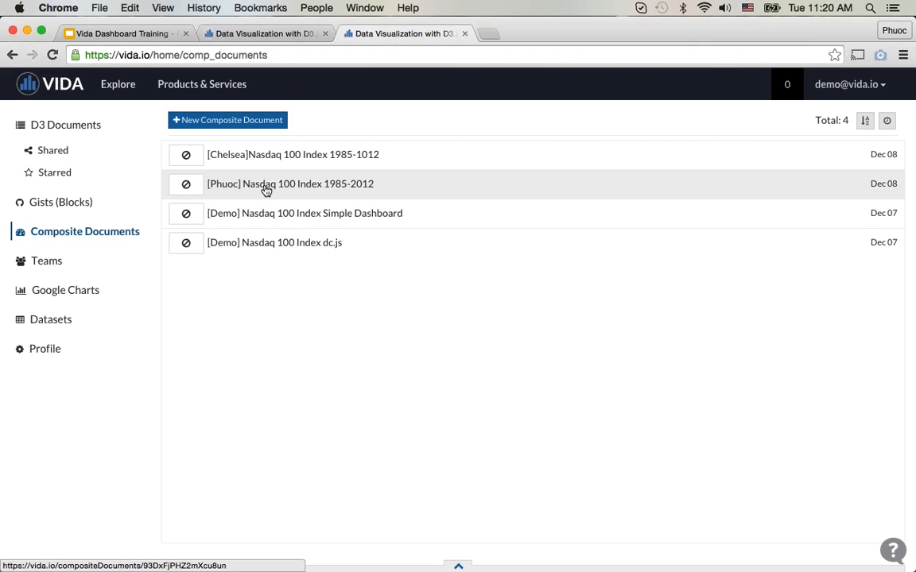
click(63, 314)
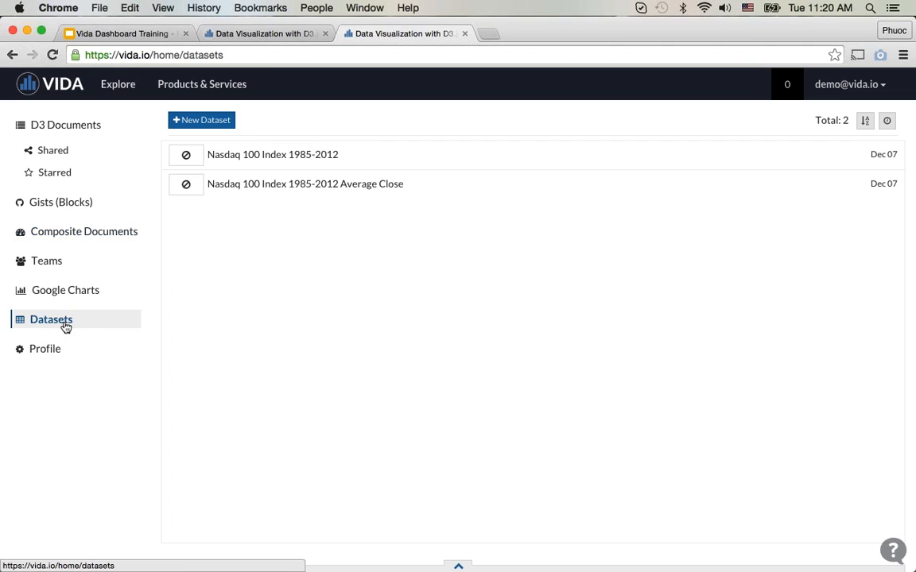
click(246, 155)
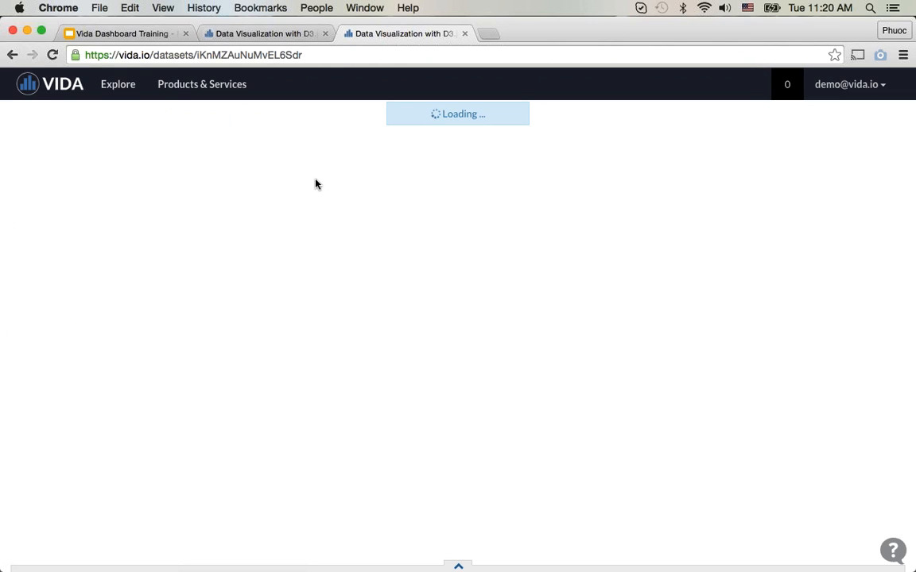
click(879, 172)
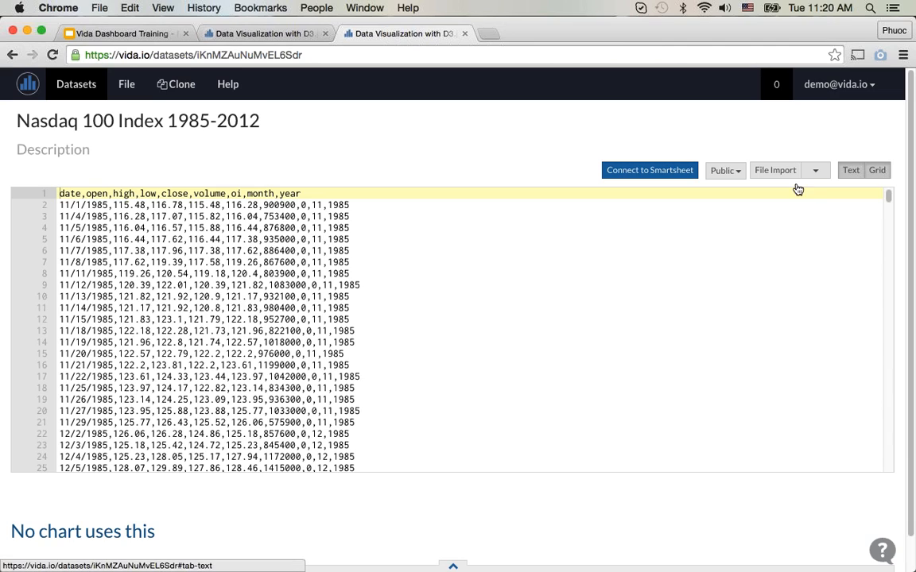
click(26, 220)
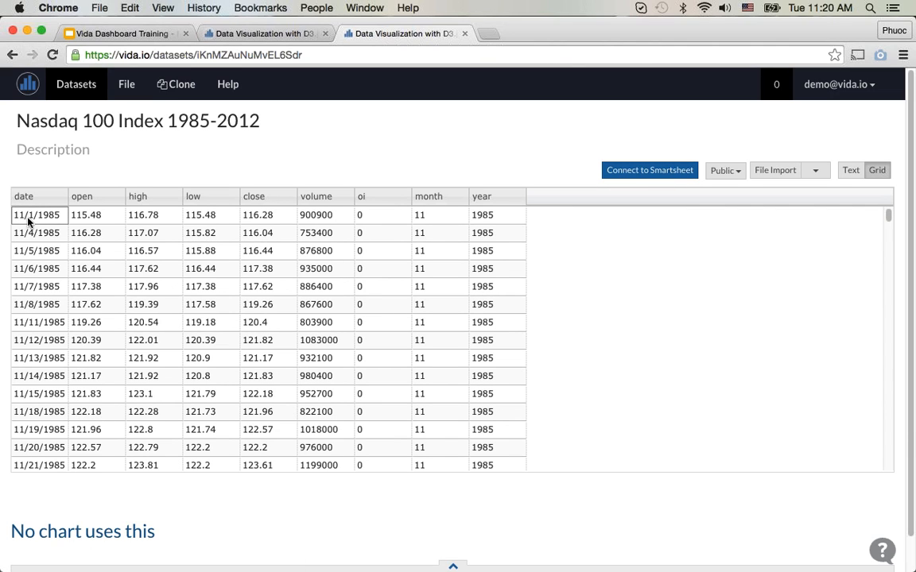
Step: Return to the dashboard and set the first line chart's X data format to %m/%d/%Y
click(304, 32)
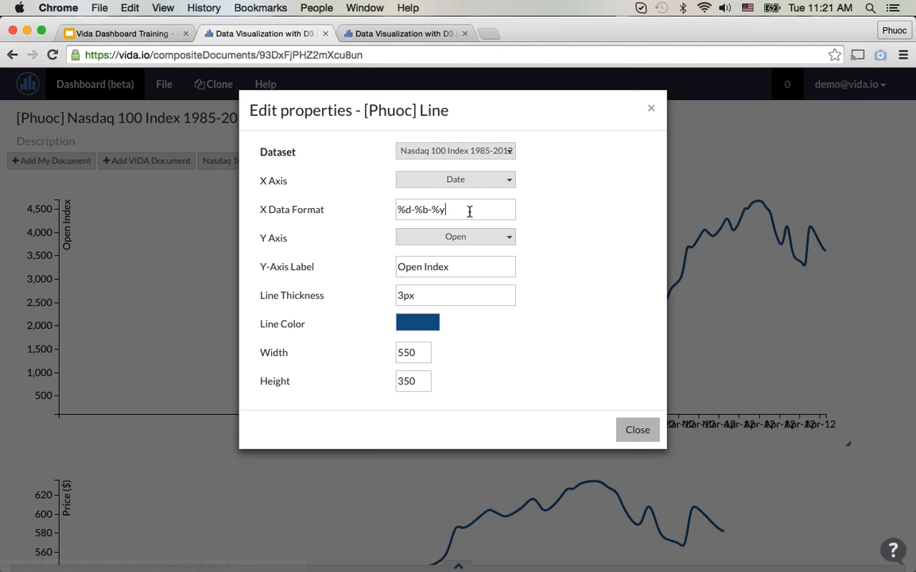
drag(468, 210, 372, 211)
text(%)
text(m/)
text(%d/^)
text(Y)
key(BackSpace)
key(BackSpace)
text(%Y)
drag(445, 206, 458, 207)
click(466, 209)
click(577, 264)
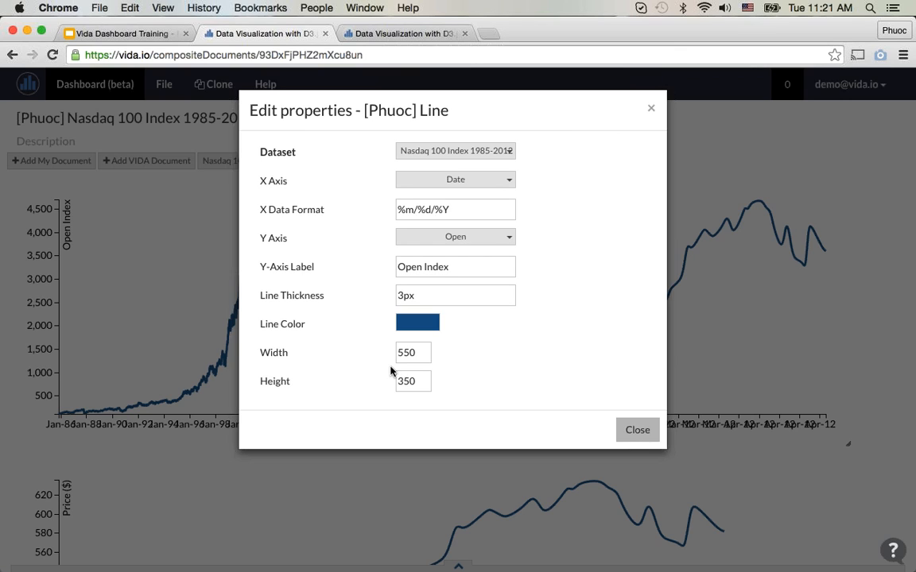
Step: Change the first line chart's line color to teal #008080 and close its properties
click(411, 324)
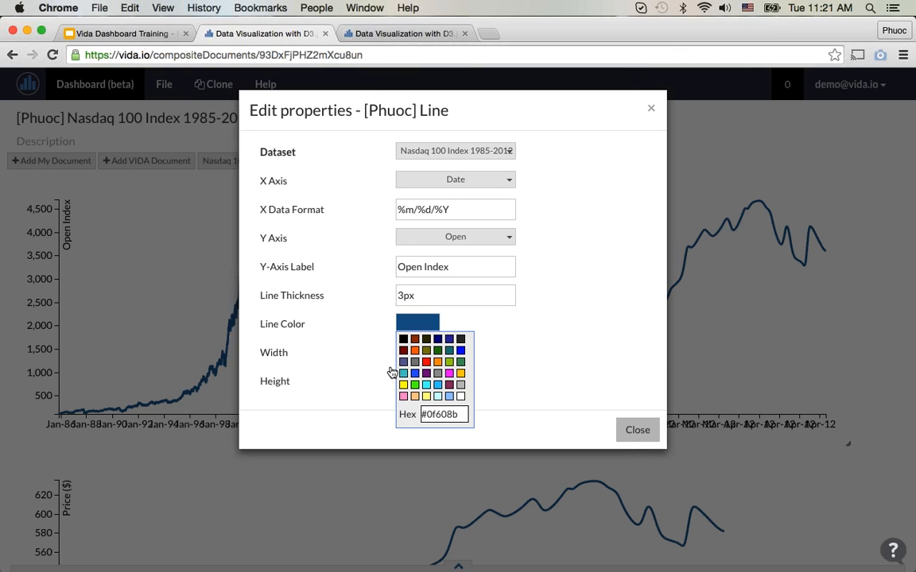
click(449, 351)
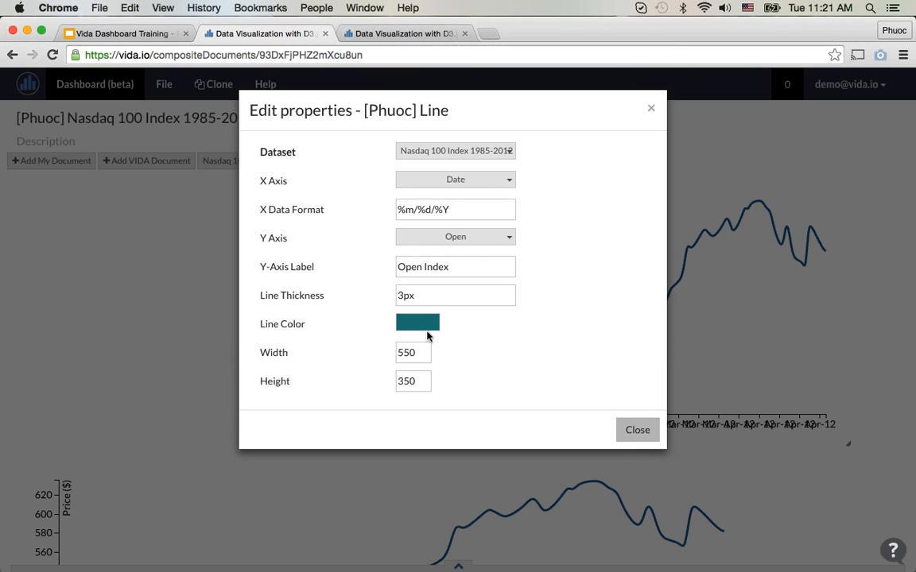
click(427, 332)
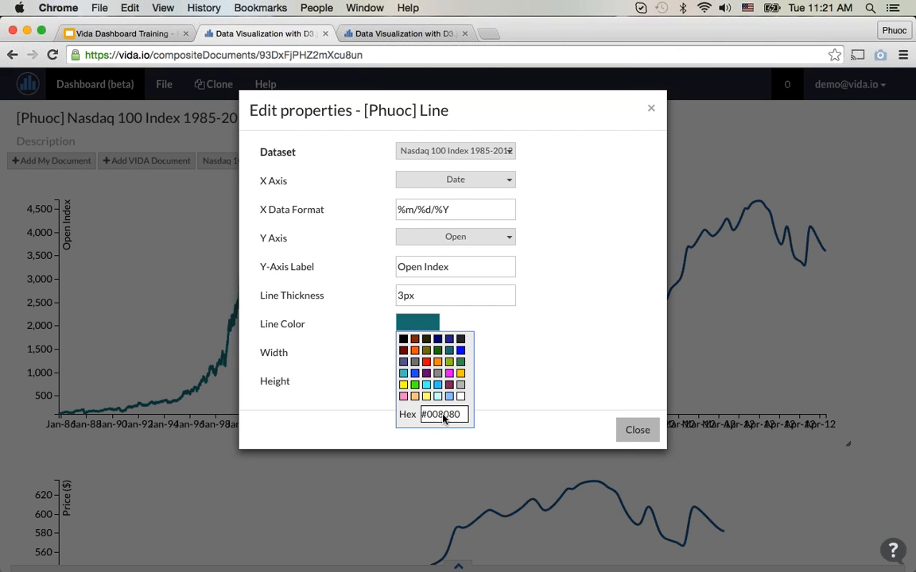
click(523, 398)
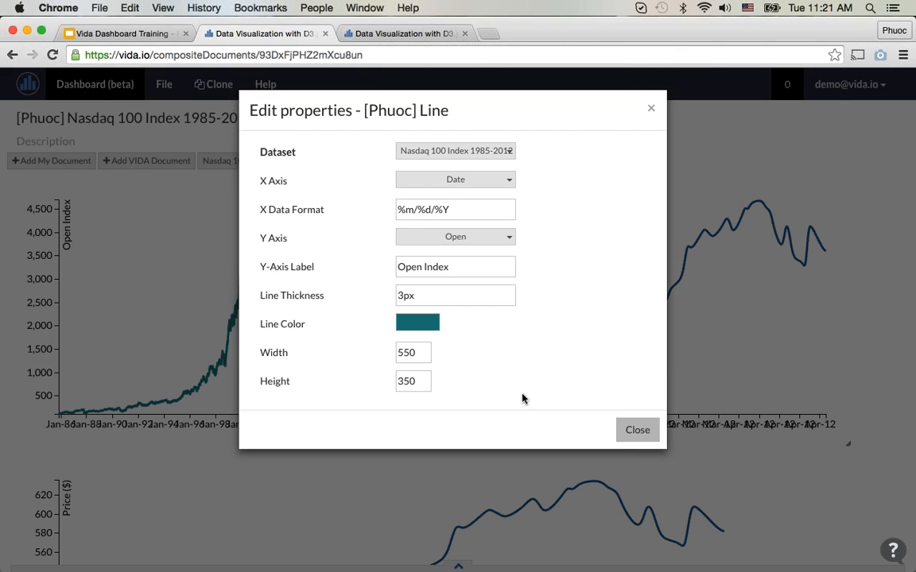
click(645, 431)
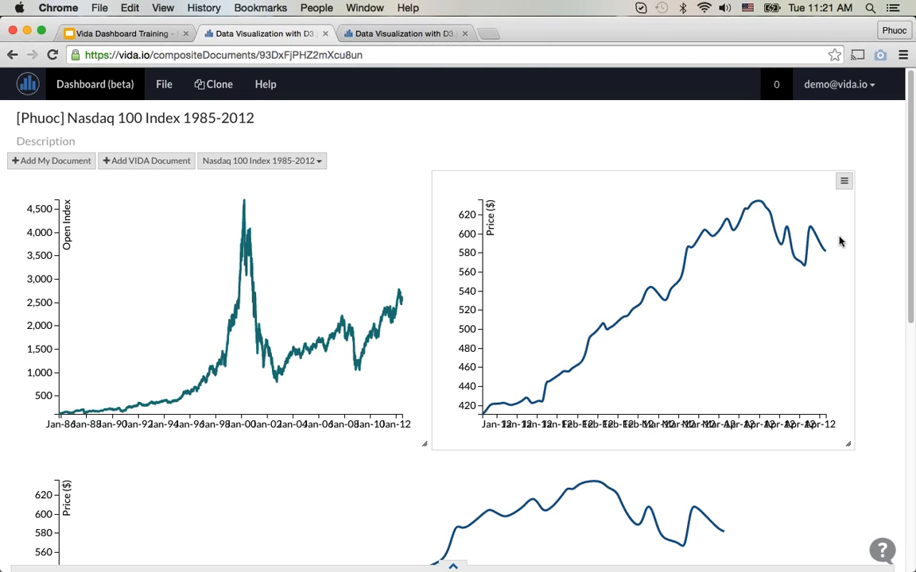
Step: Assign the Nasdaq 100 Index 1985-2012 dataset to the second line chart, beside the Open Index chart
click(842, 183)
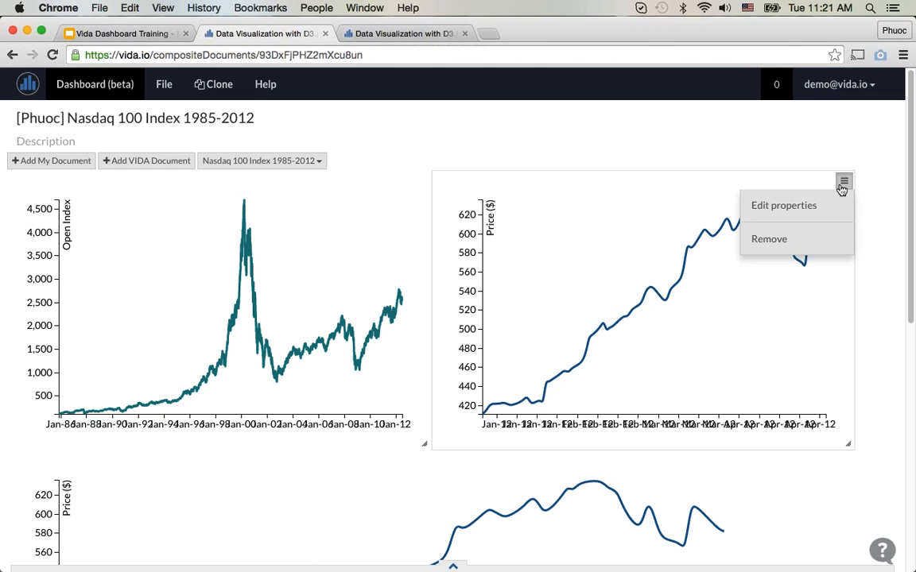
click(811, 206)
click(457, 151)
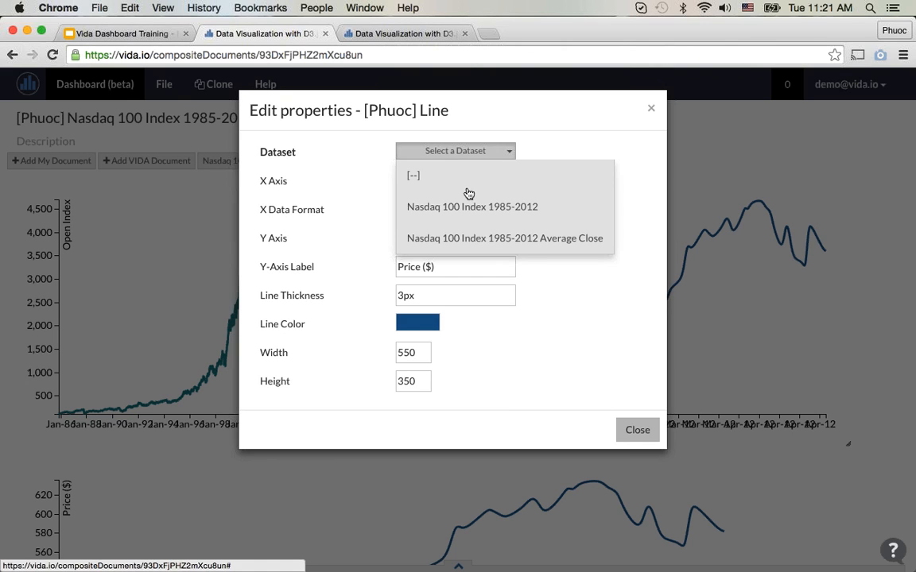
click(476, 209)
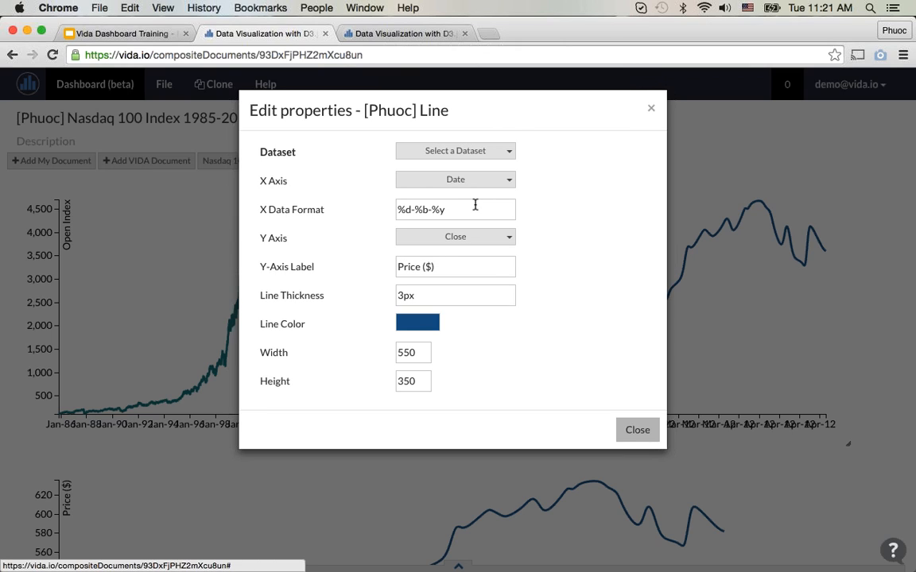
Step: Map the second line chart's X axis to Date and its Y axis to Close
click(496, 181)
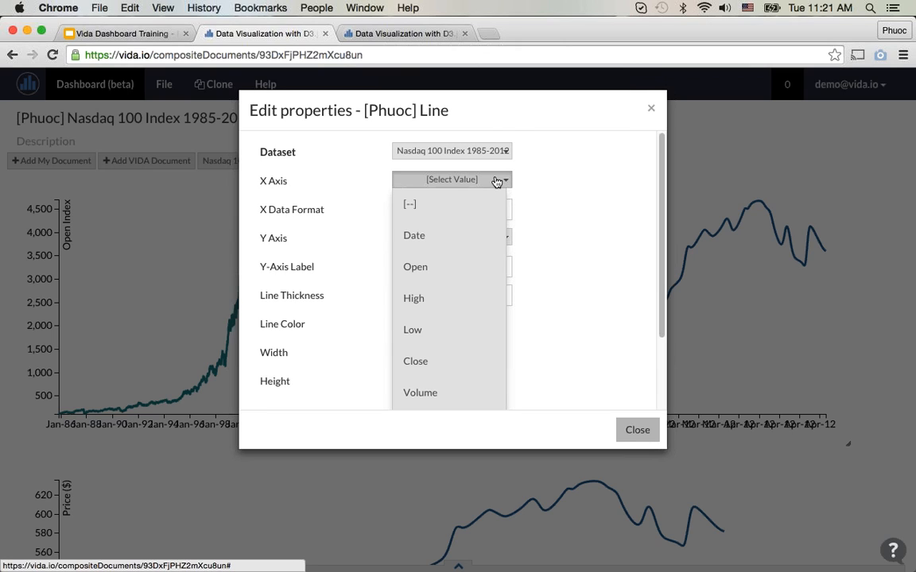
click(483, 236)
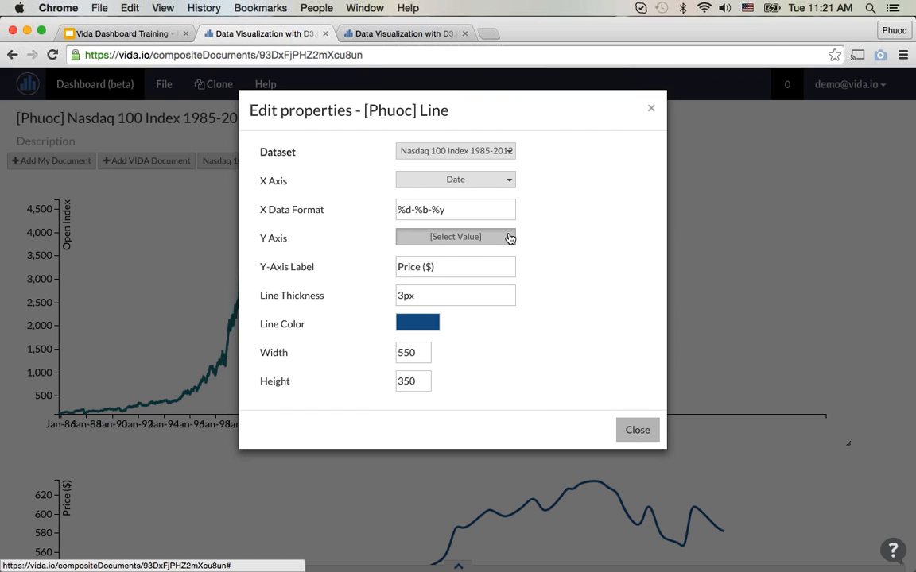
click(509, 238)
scroll(462, 380, down, 2)
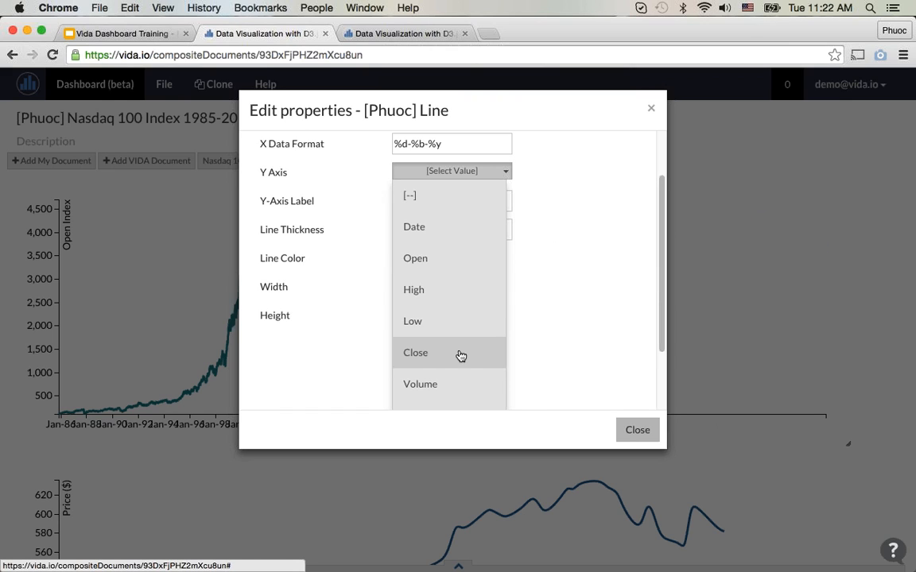
scroll(457, 350, down, 1)
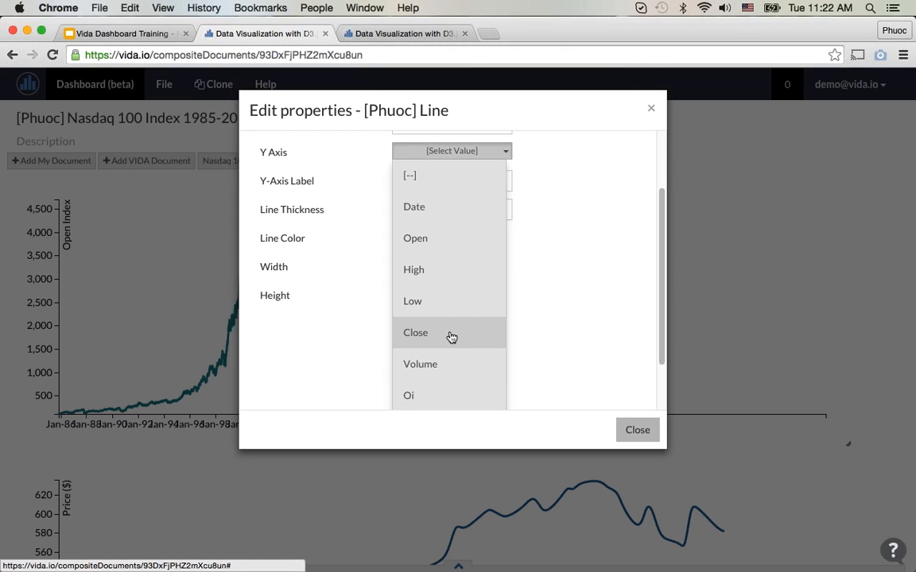
click(451, 336)
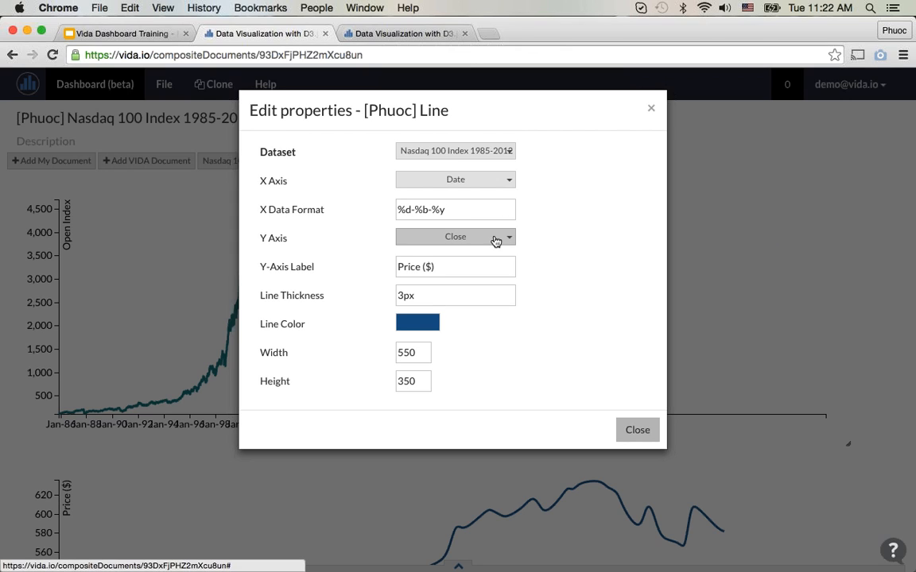
Step: Set the second line chart's X data format to %m/%d/%Y and its Y-axis label to "Close Index"
drag(445, 211, 395, 213)
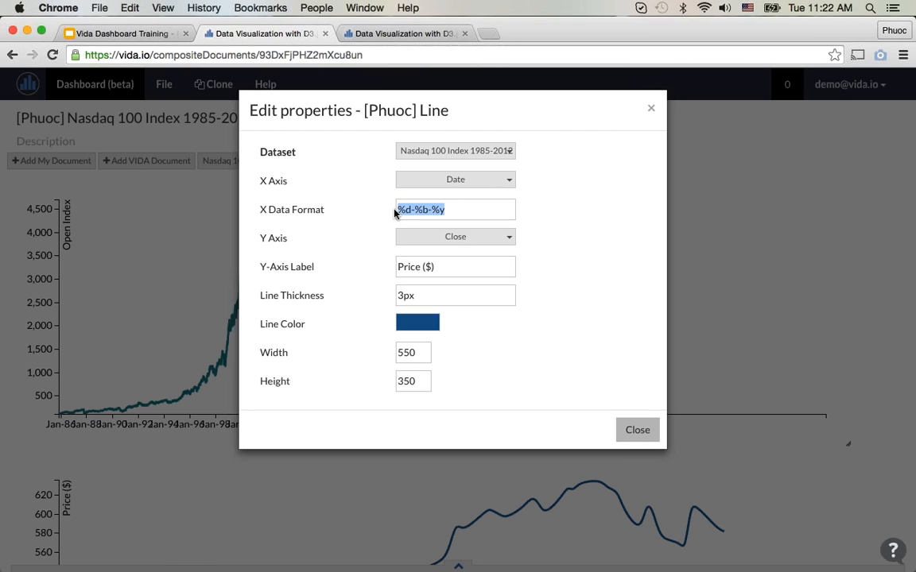
text(%m/%d/%Y)
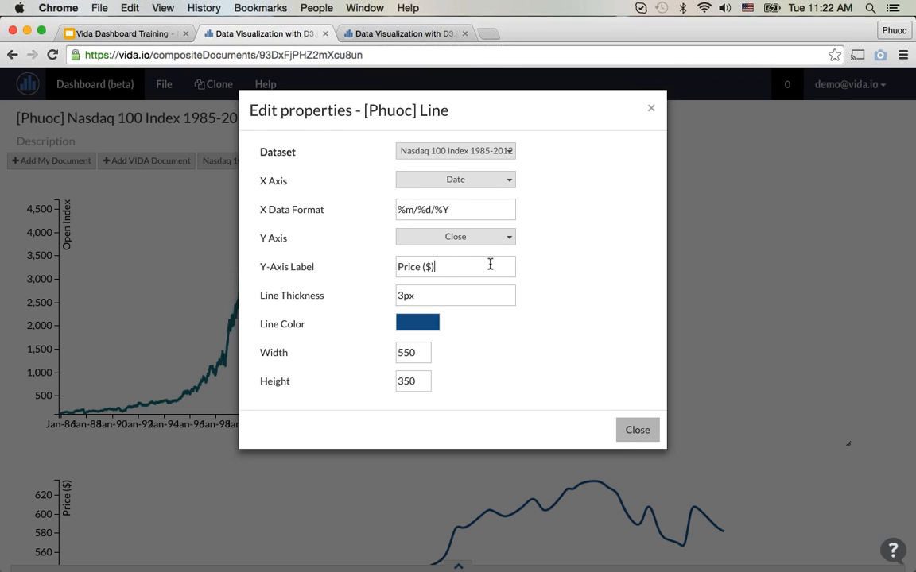
drag(491, 264, 356, 274)
text(Close Index)
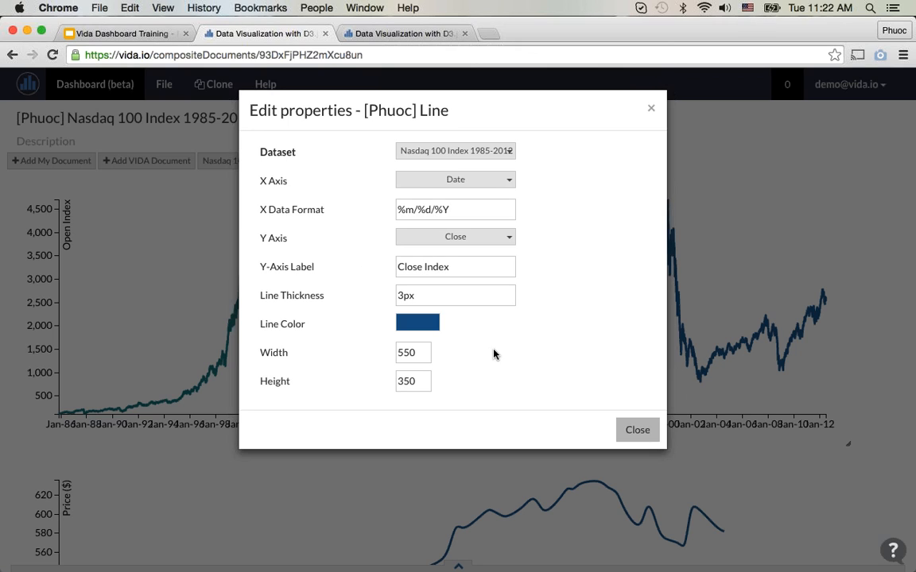
click(478, 327)
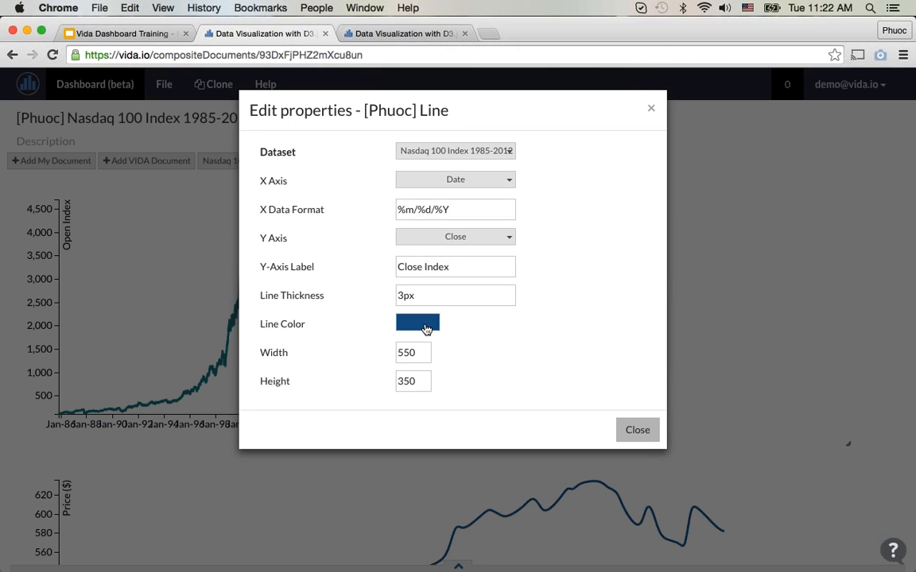
Step: Change the second line chart's line color to orange #ff6600 and close its properties
click(427, 330)
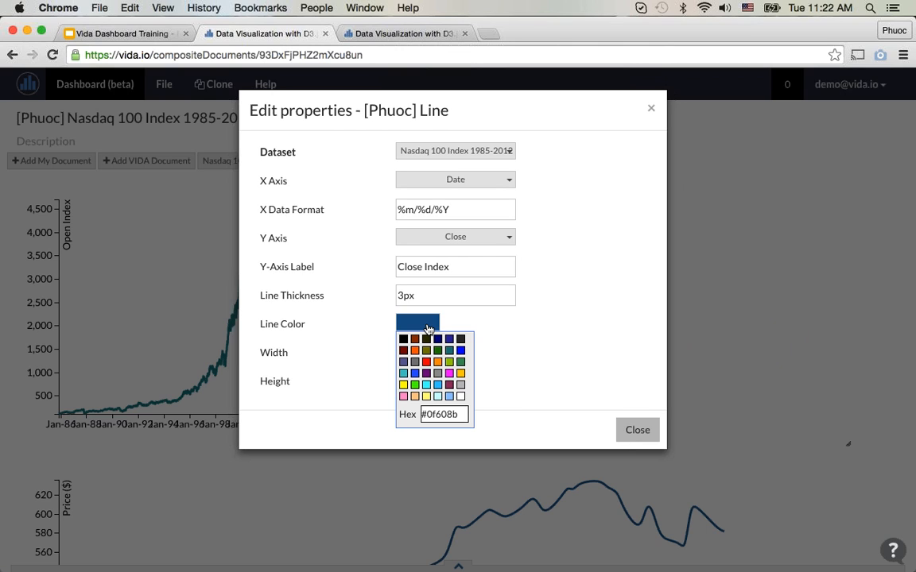
click(449, 373)
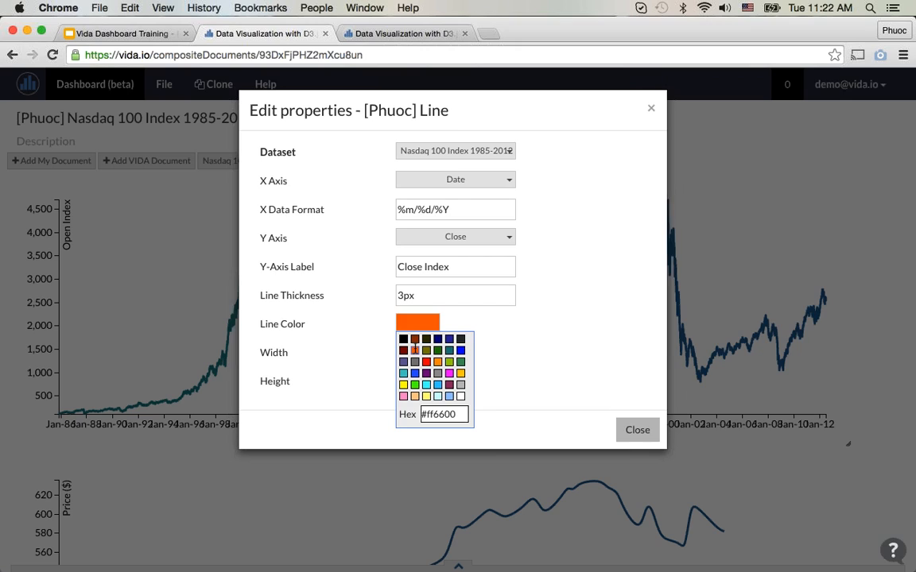
click(414, 349)
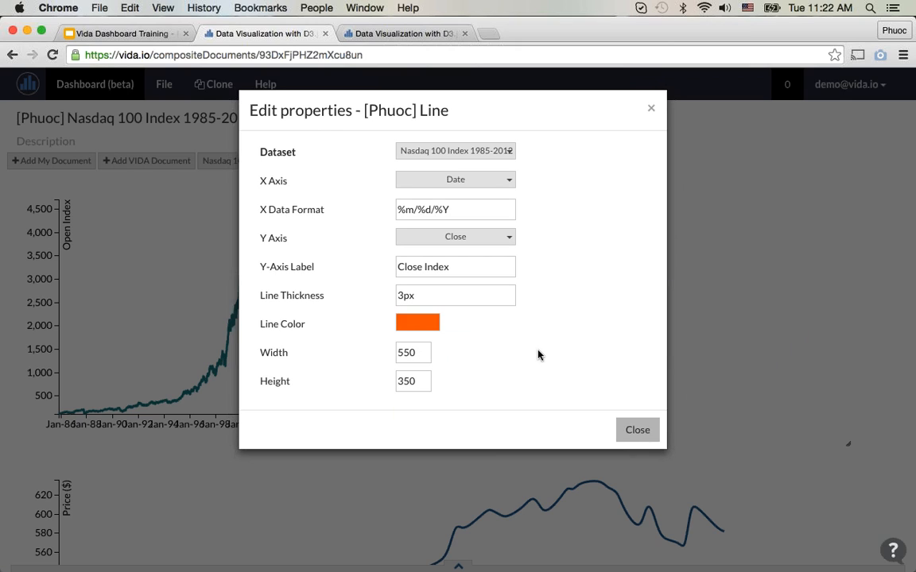
click(648, 420)
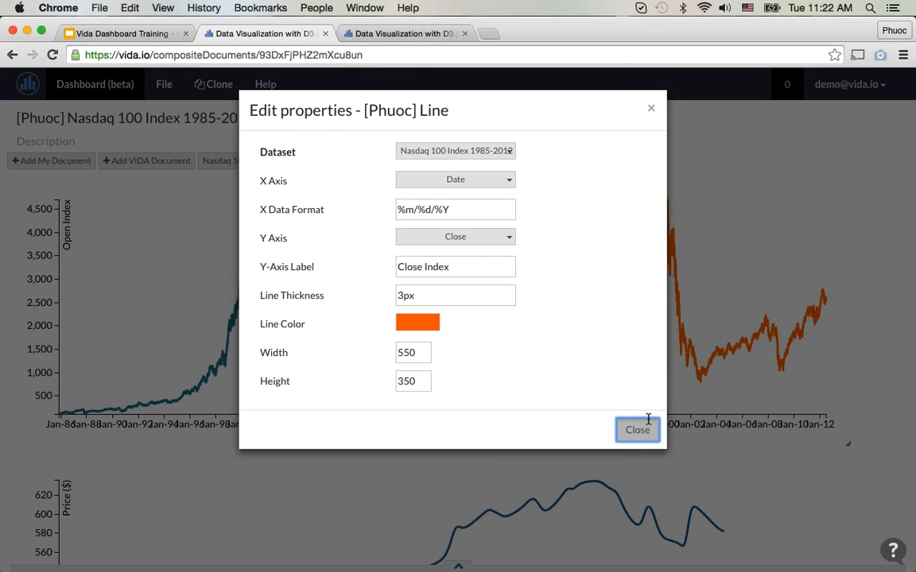
Step: Assign the Nasdaq 100 Index 1985-2012 dataset to the wide third line chart below the first two
scroll(577, 311, down, 2)
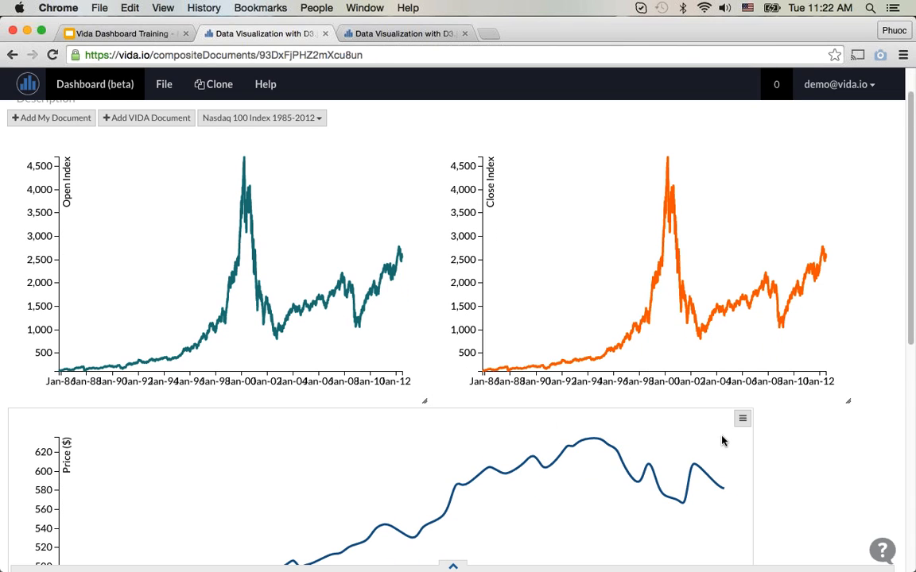
scroll(722, 439, down, 3)
scroll(722, 437, down, 3)
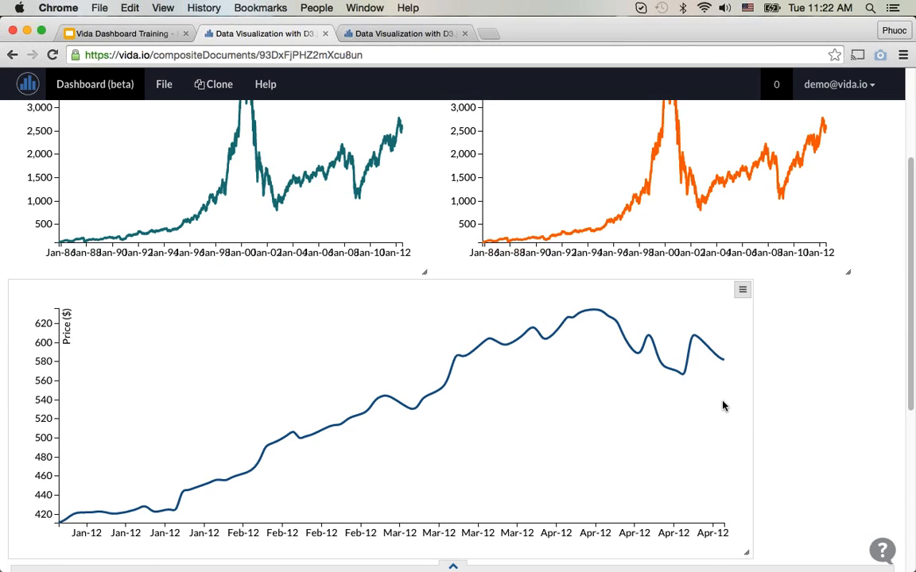
click(743, 292)
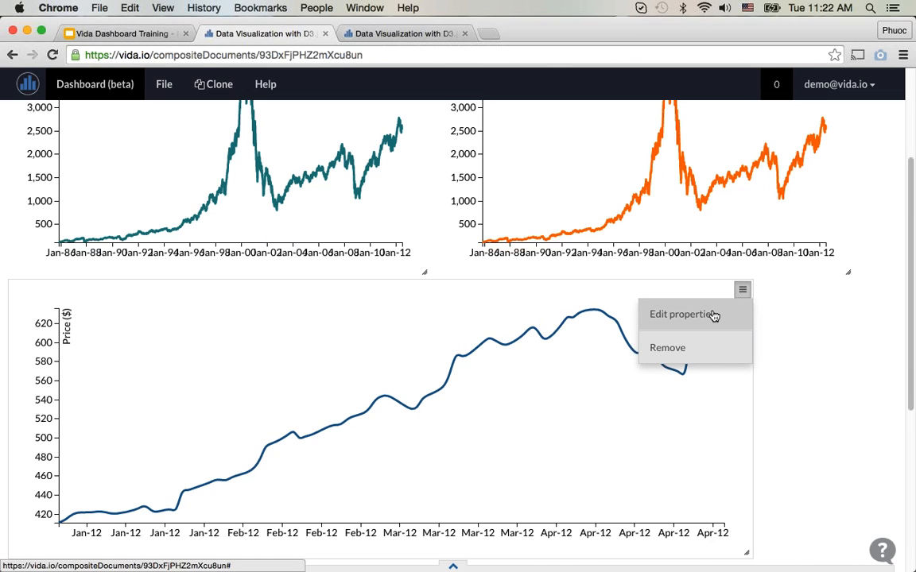
click(713, 316)
click(475, 152)
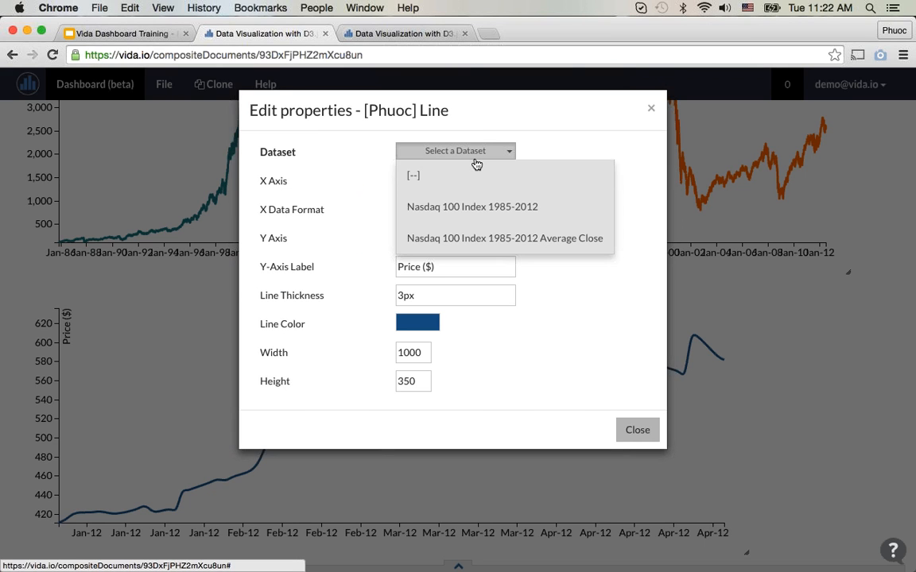
click(469, 206)
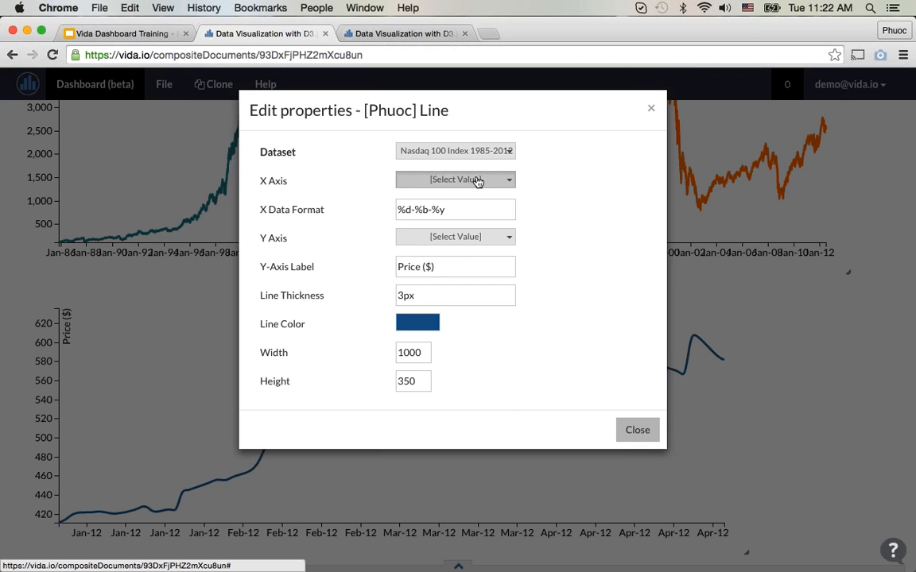
Step: Map the third line chart's X axis to Date and its Y axis to Volume
click(475, 180)
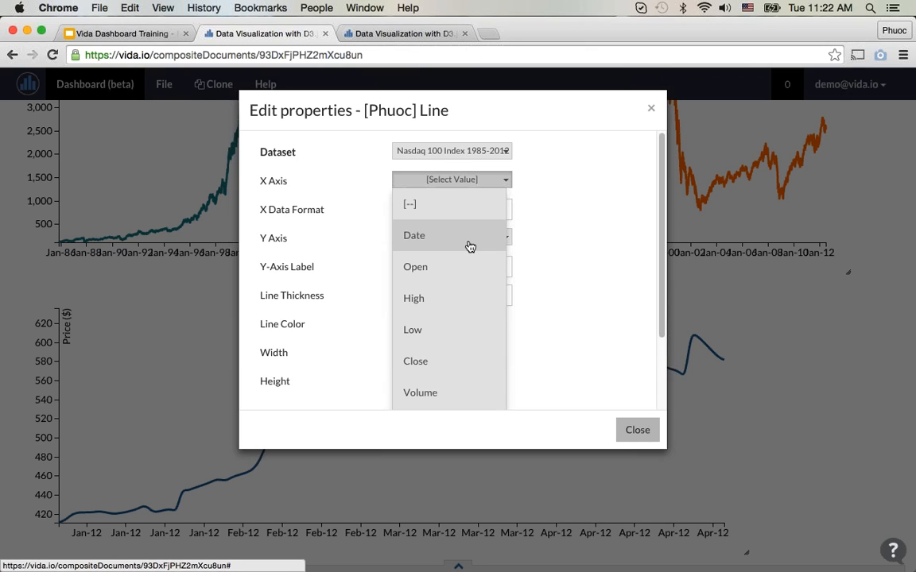
click(470, 239)
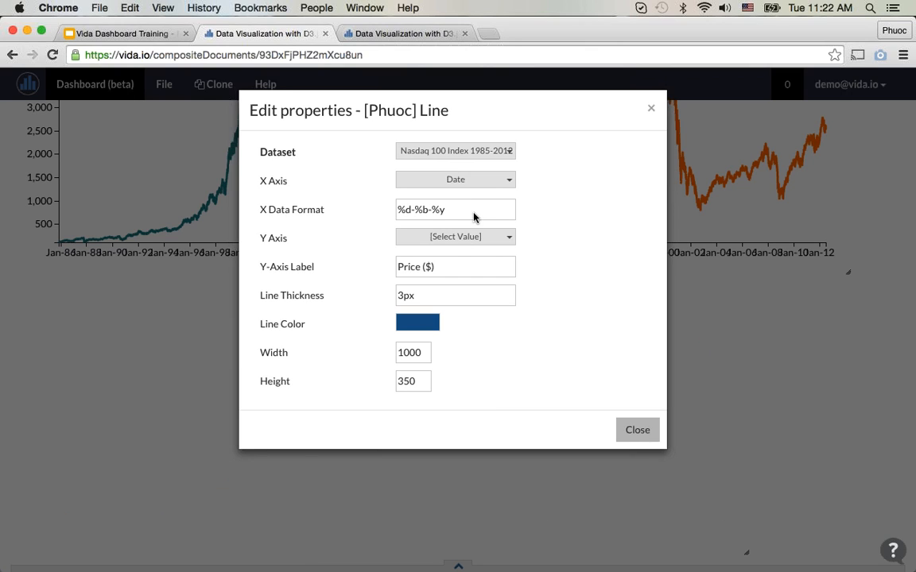
click(477, 241)
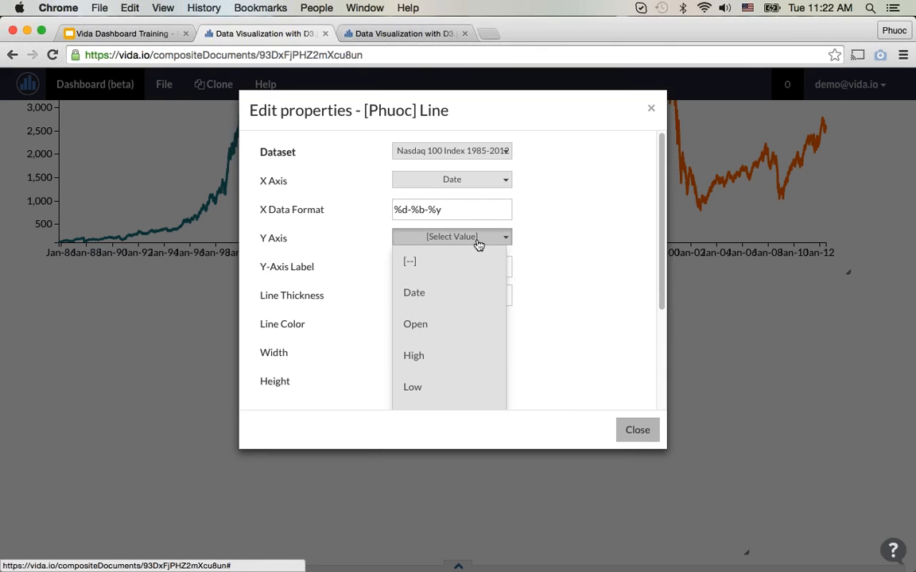
scroll(477, 246, down, 3)
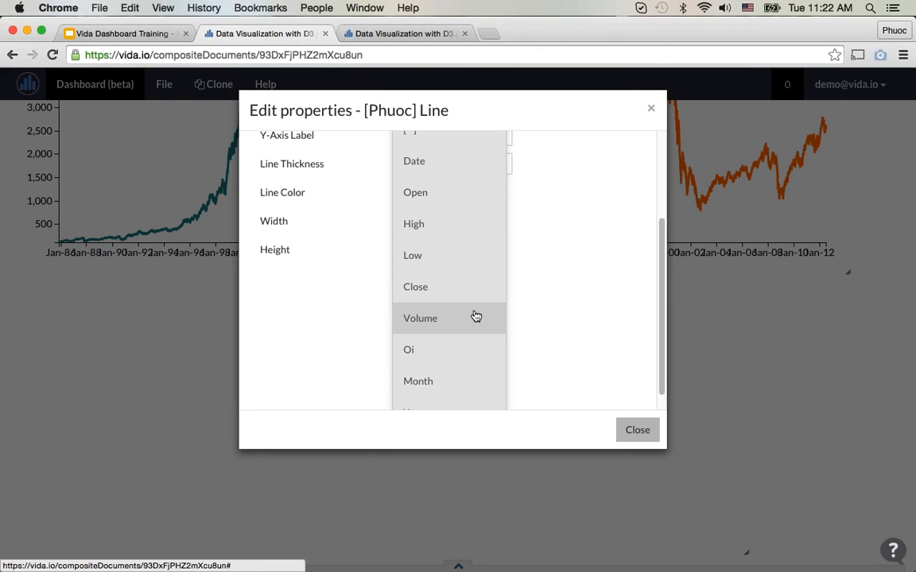
click(512, 310)
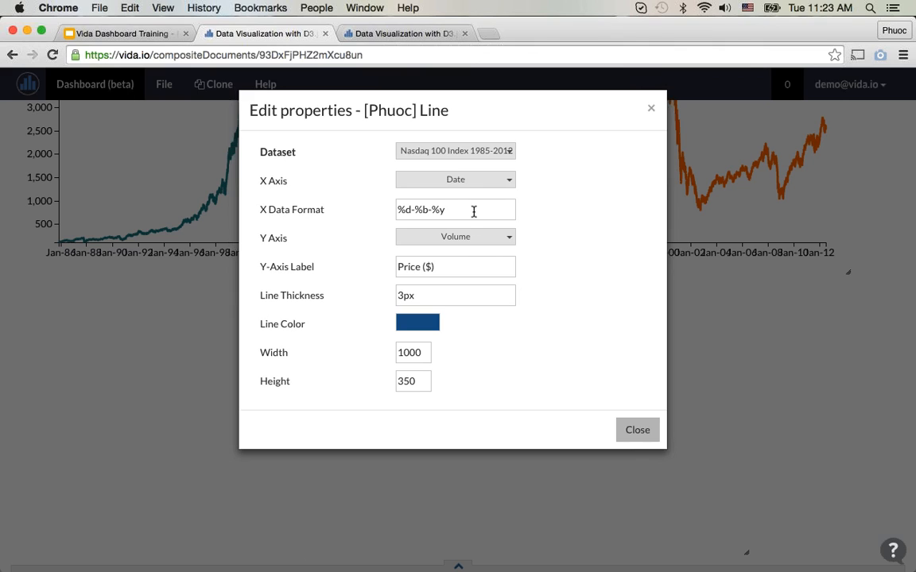
Step: Set the third line chart's X data format to %m/%d/%Y and its Y-axis label to "Volume", and close its properties
drag(494, 208, 387, 212)
text(%m/%d/%Y)
drag(450, 267, 388, 270)
text(Volume)
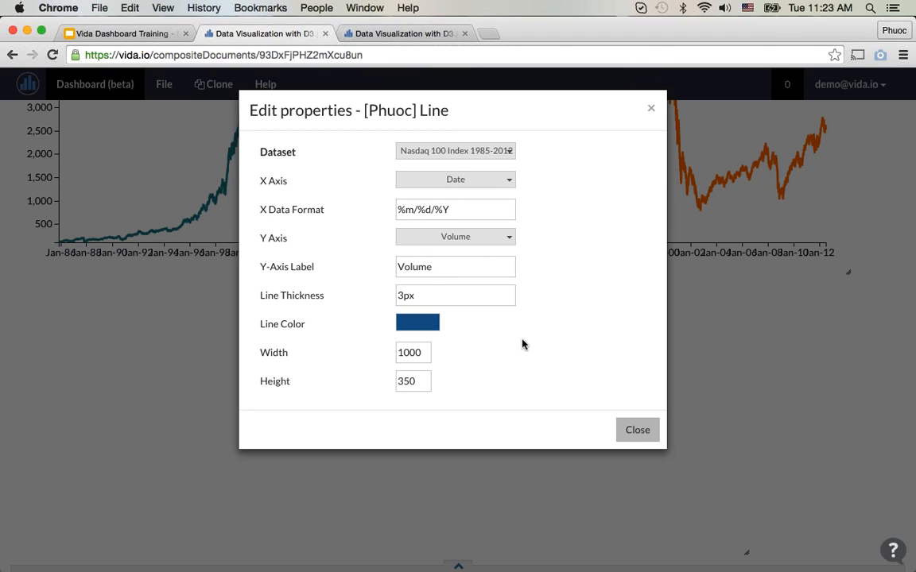
click(629, 429)
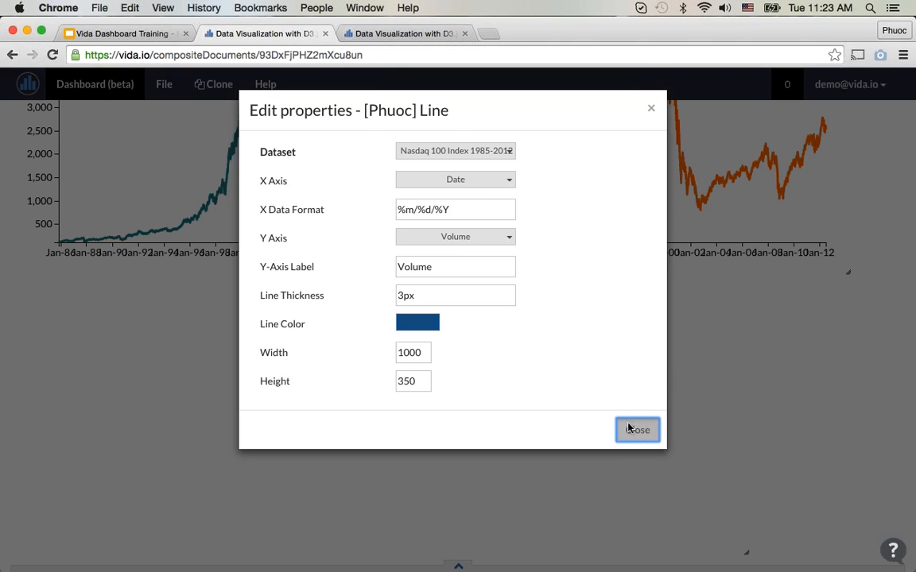
Step: Change the Volume line chart's line color to light blue #00ccff and close its properties
scroll(454, 317, up, 3)
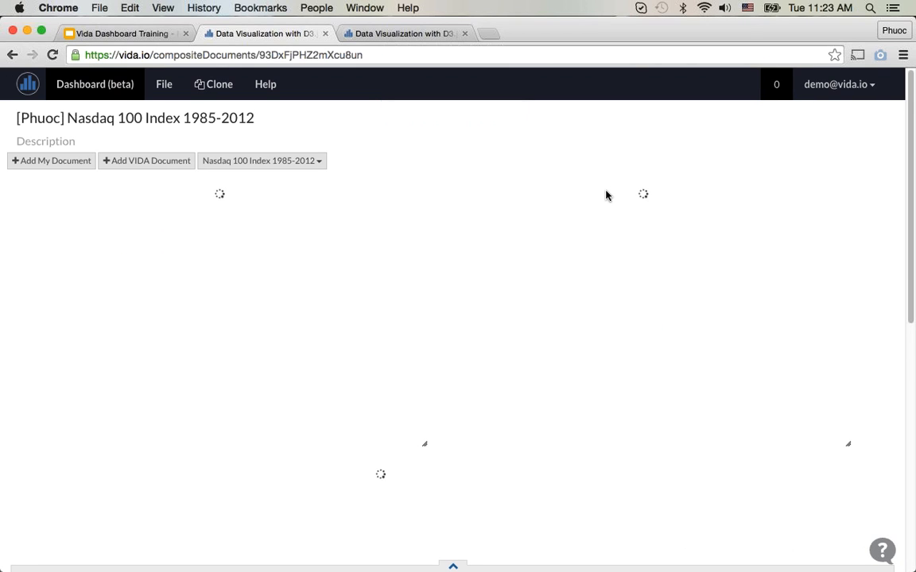
scroll(606, 196, down, 5)
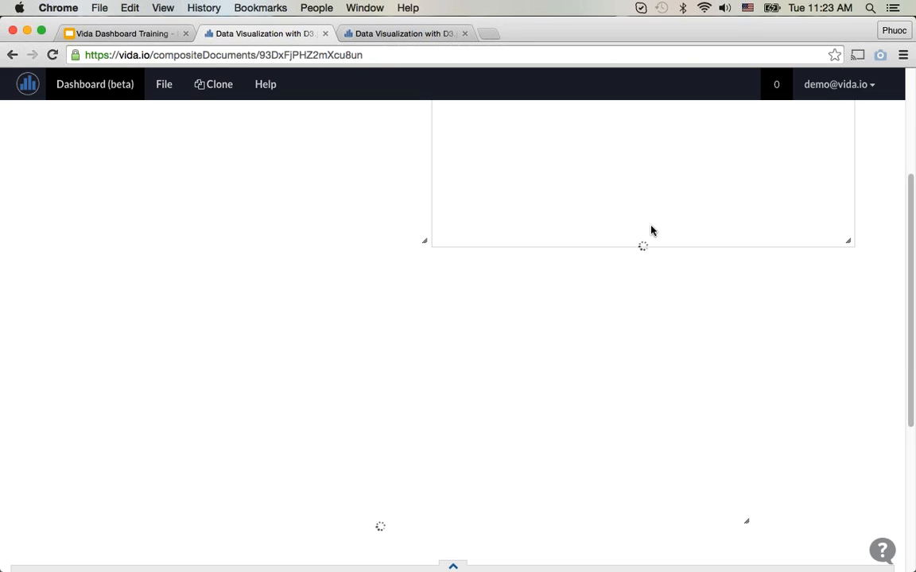
scroll(773, 319, up, 4)
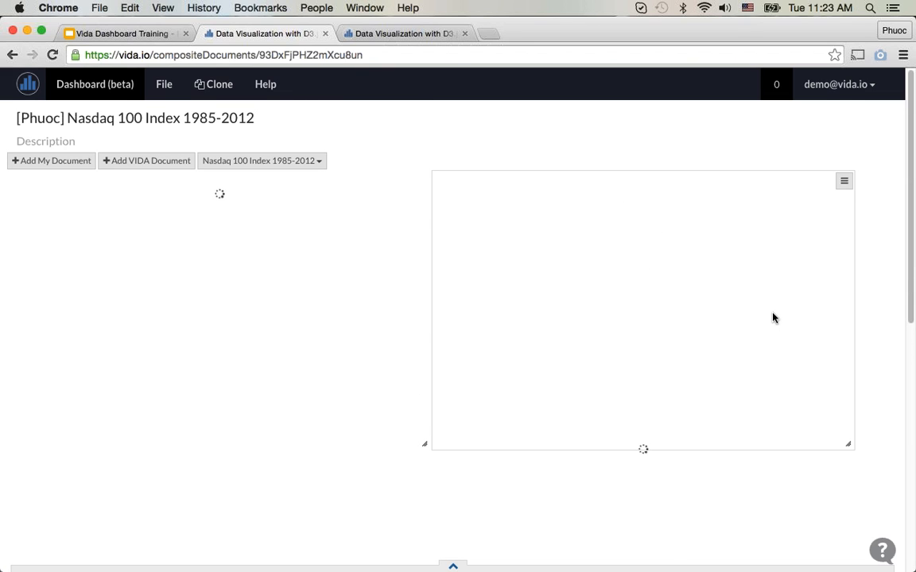
scroll(766, 329, down, 5)
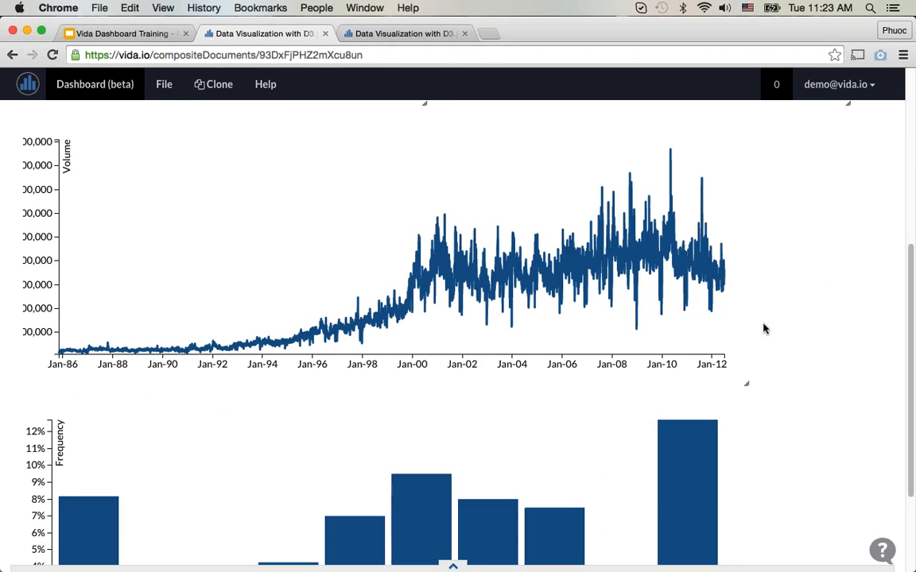
scroll(691, 276, up, 1)
scroll(690, 276, up, 2)
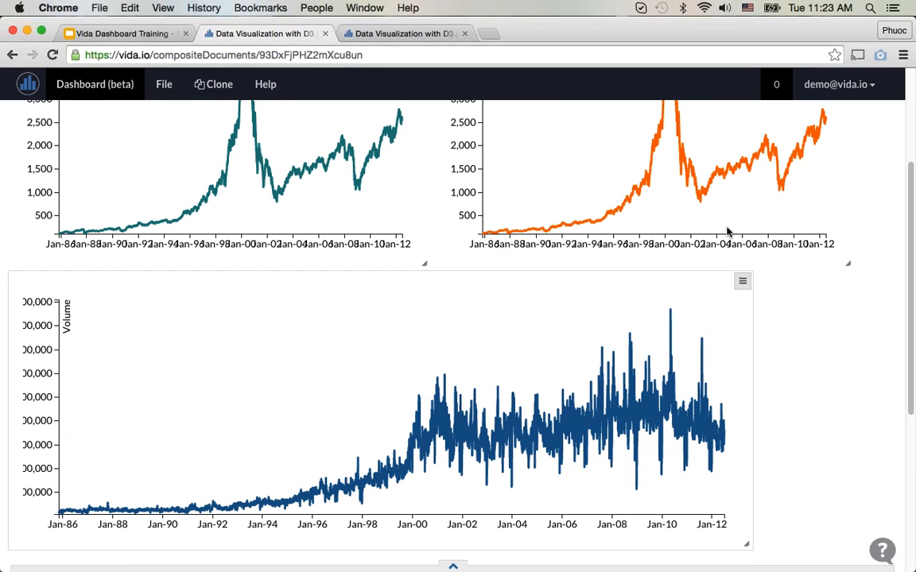
click(742, 282)
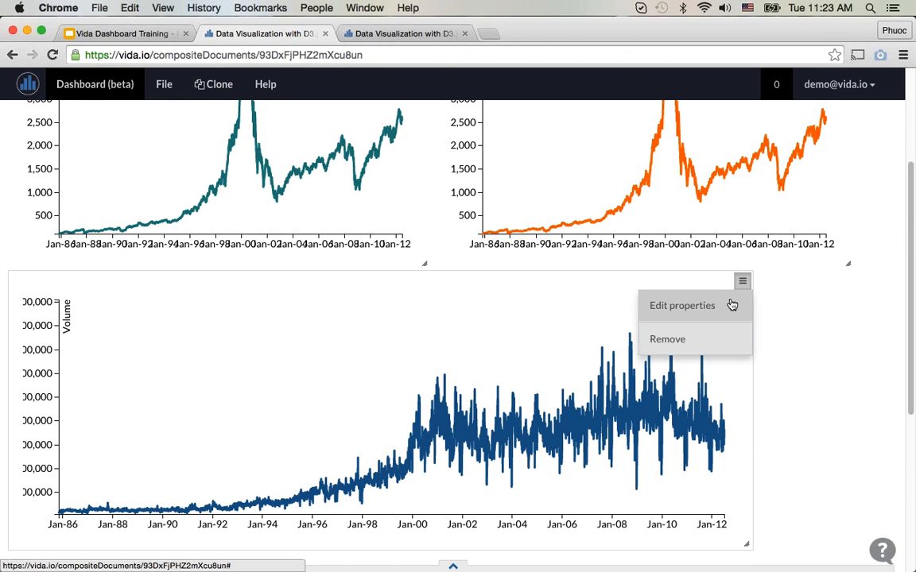
click(730, 305)
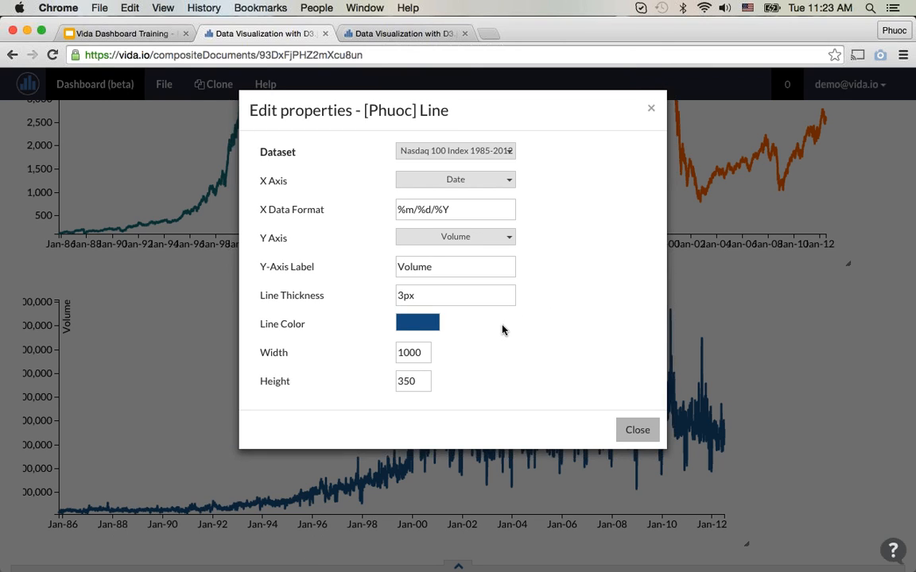
click(429, 328)
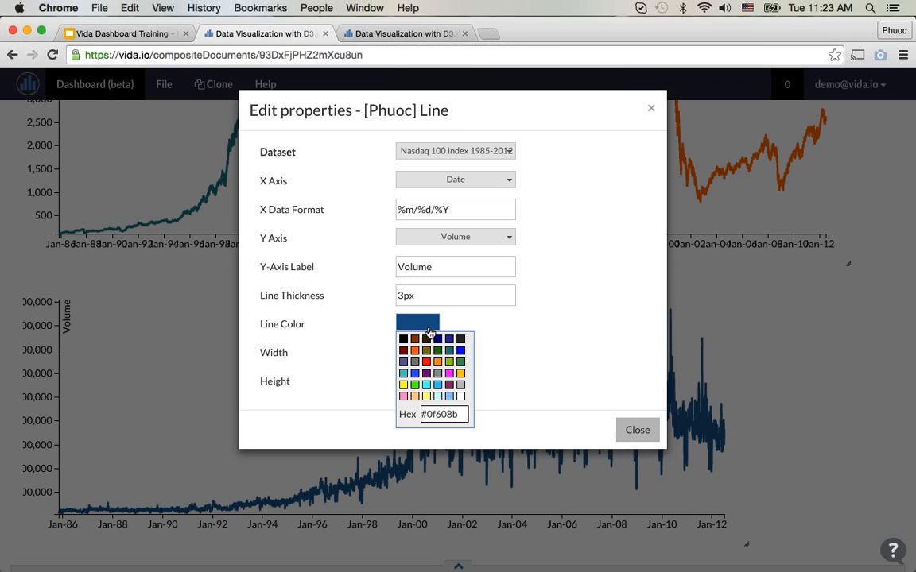
click(438, 386)
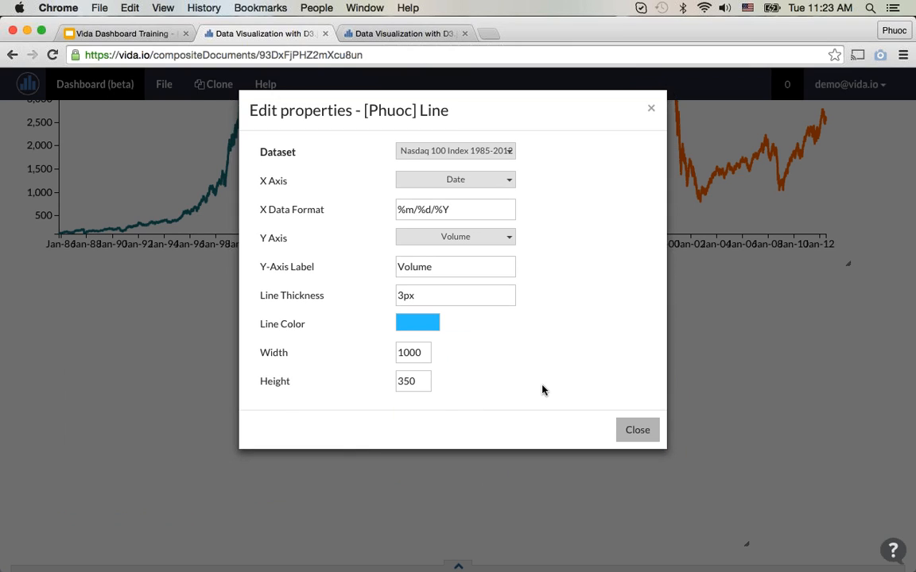
click(636, 429)
Step: Assign the Nasdaq 100 Index 1985-2012 Average Close dataset to the bar chart below the Volume line chart
scroll(687, 402, down, 3)
scroll(687, 402, down, 1)
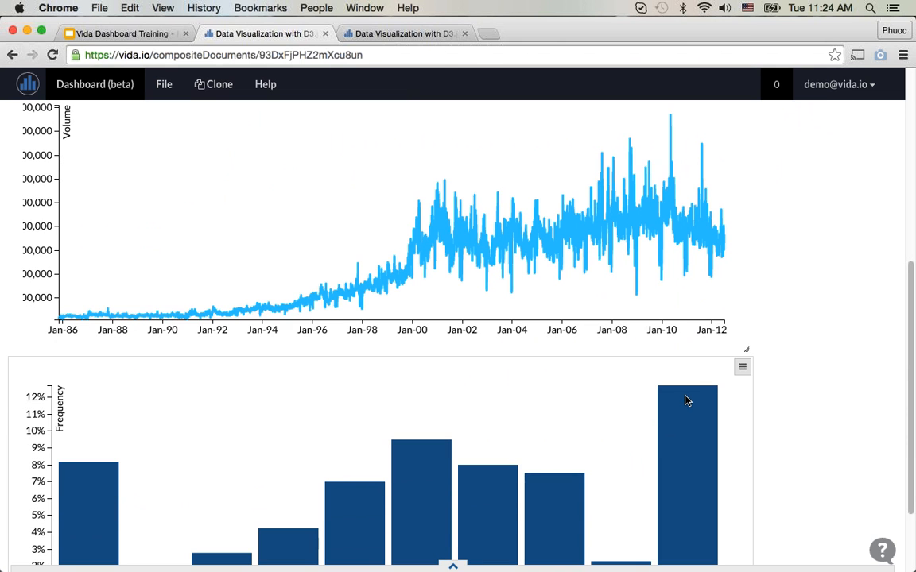
scroll(687, 401, down, 2)
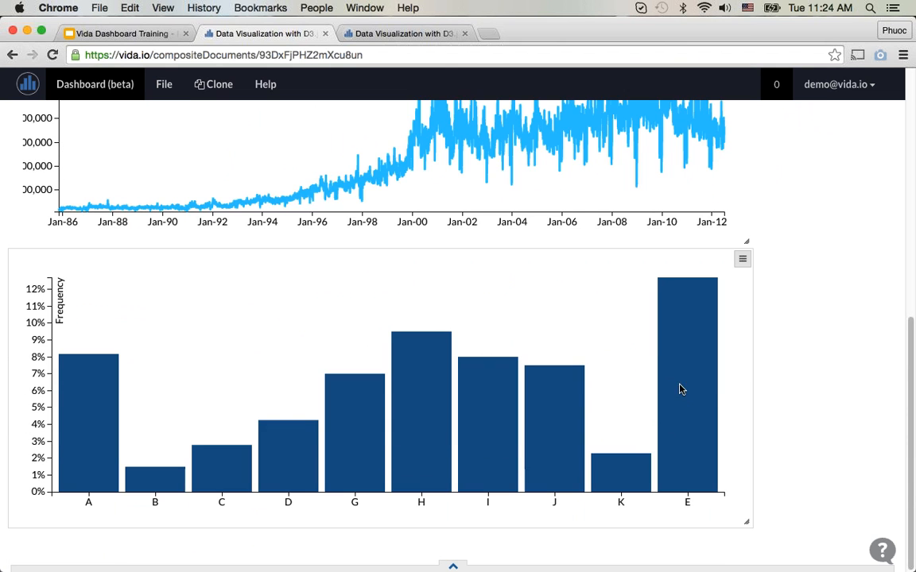
click(743, 260)
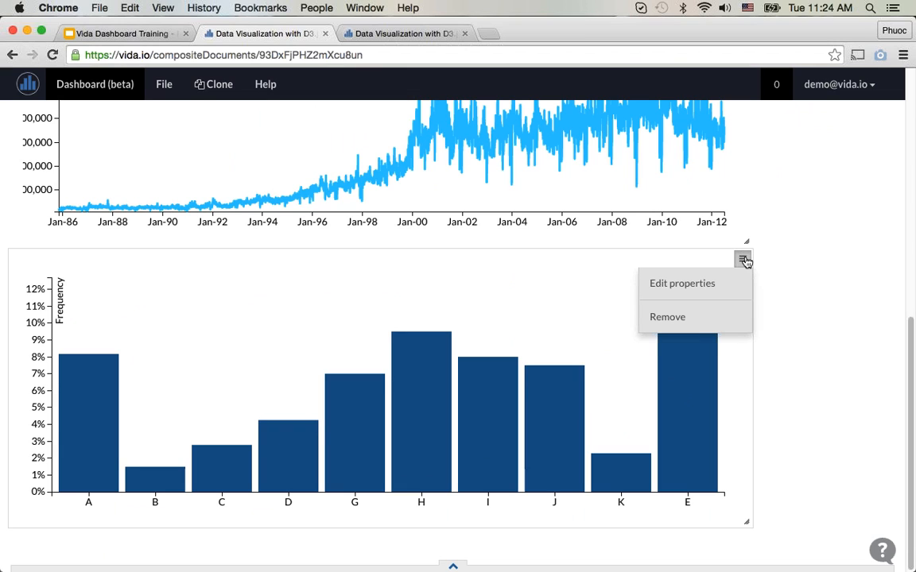
click(731, 284)
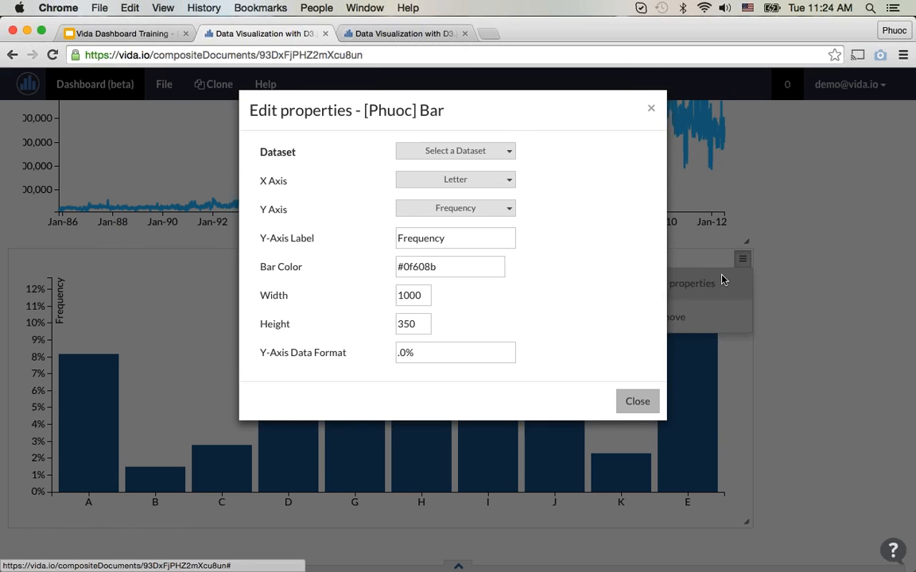
click(478, 160)
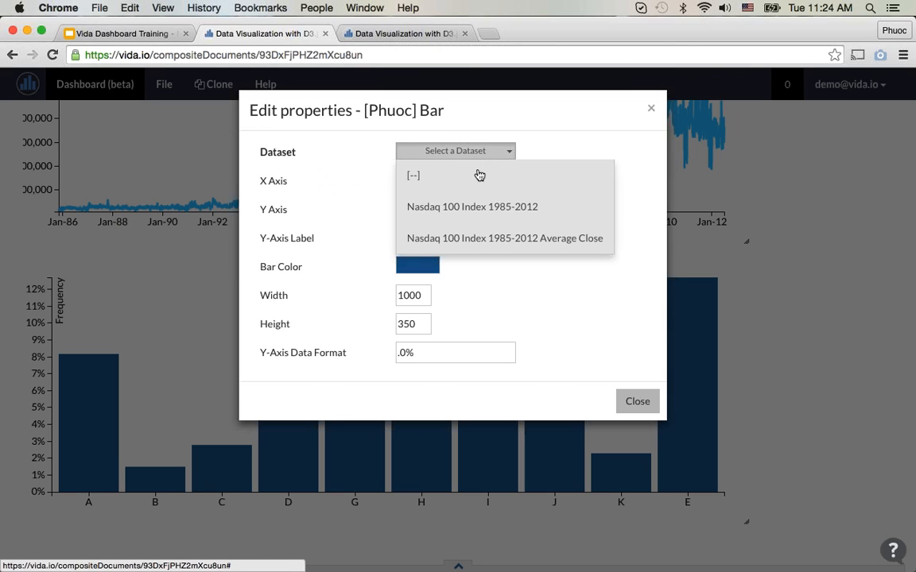
click(584, 238)
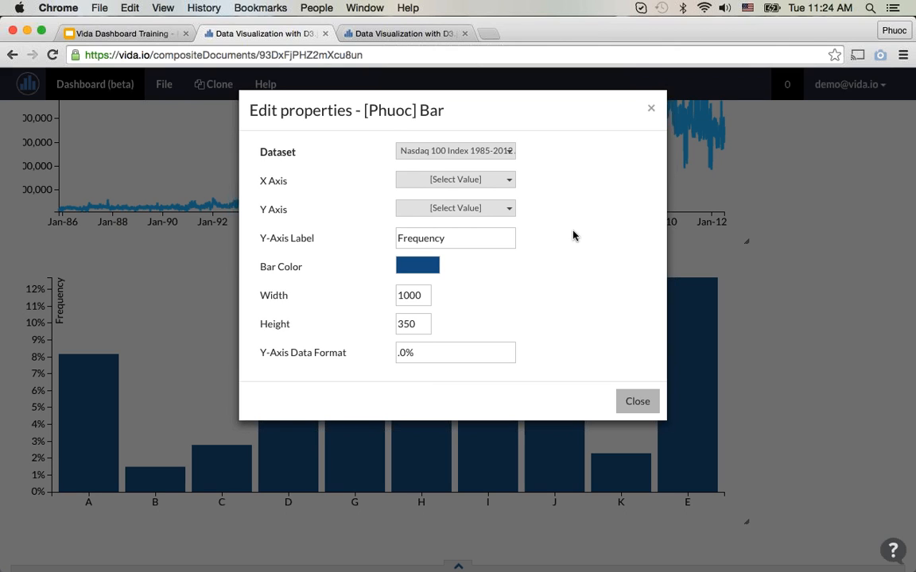
Step: Examine the columns of the Nasdaq 100 Index 1985-2012 Average Close dataset in grid view and return to the bar chart's properties
click(480, 182)
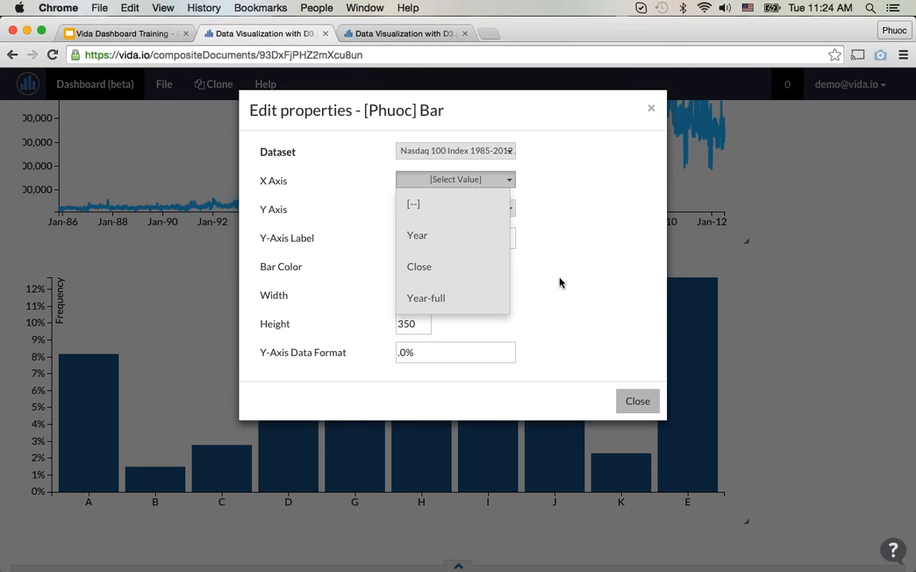
key(ctrl+Tab)
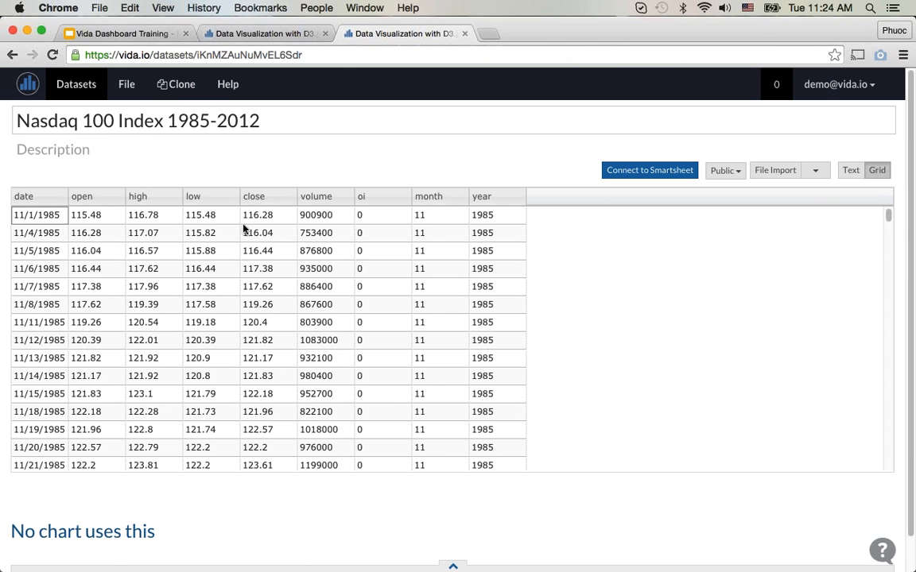
click(33, 93)
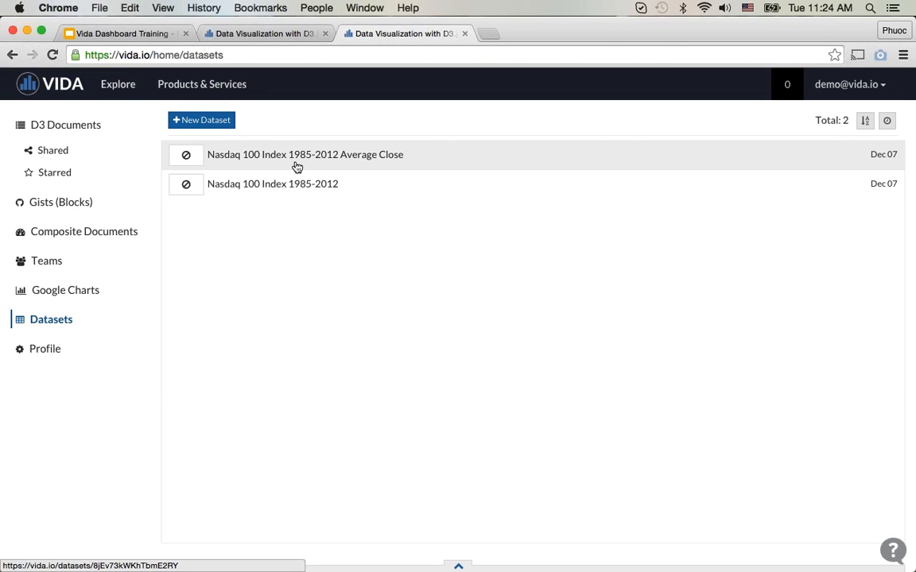
click(296, 167)
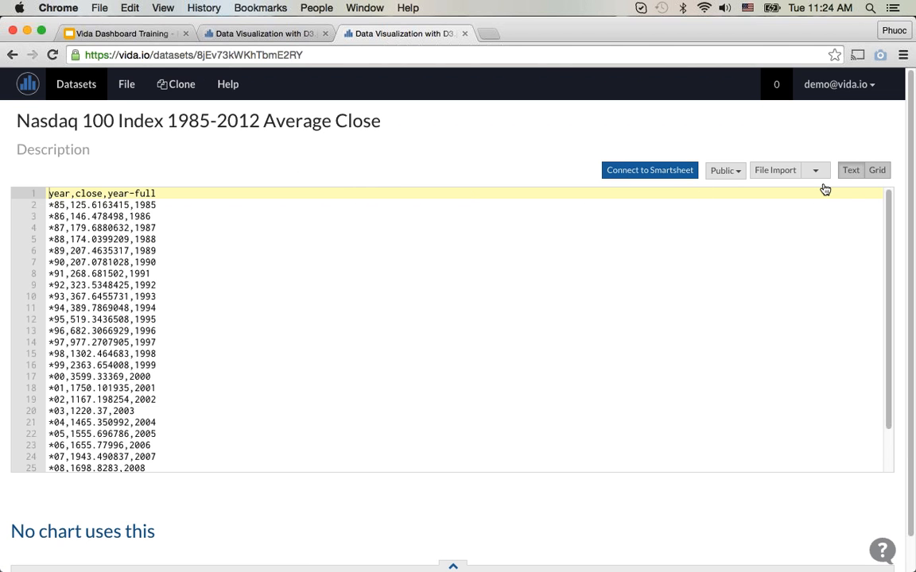
click(874, 171)
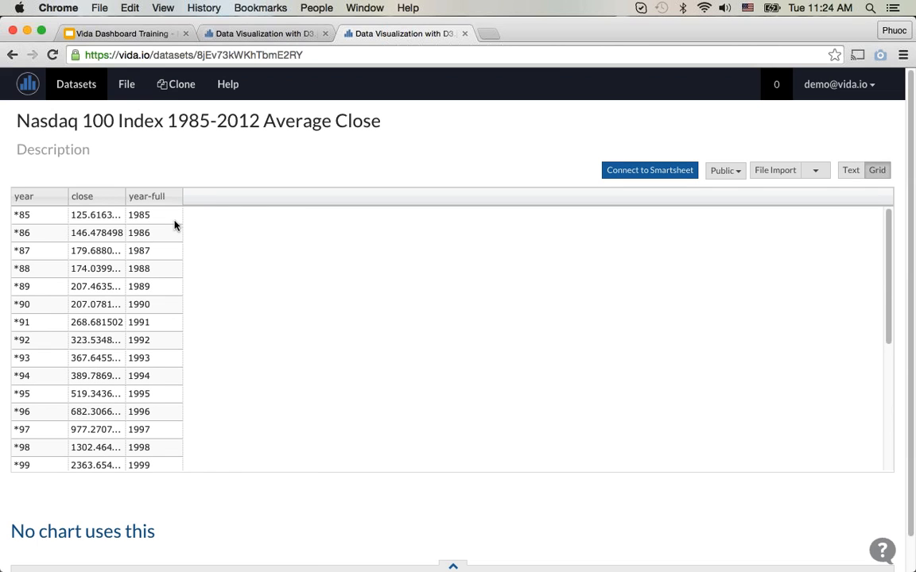
click(227, 36)
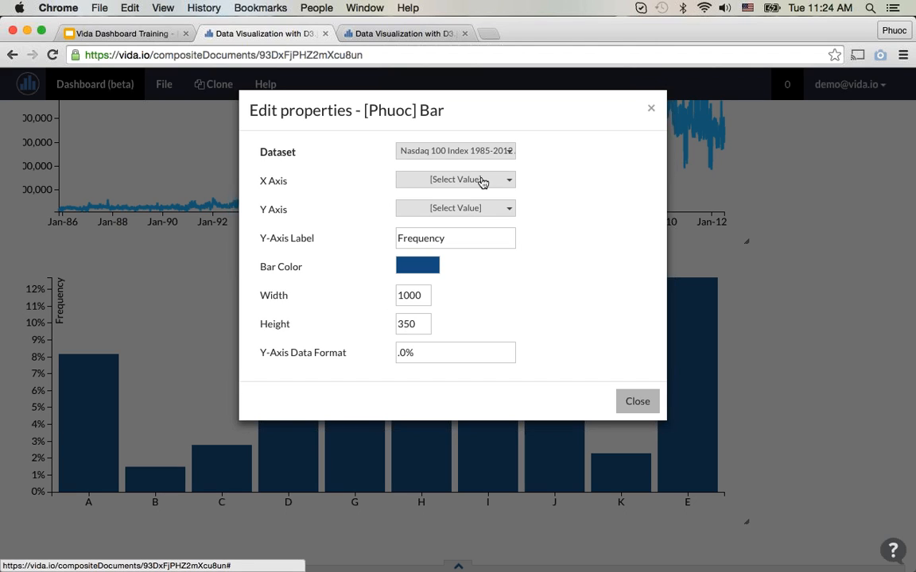
Step: Try to map the bar chart's X axis to Year-full and its Y axis to Close, and close its properties
click(484, 210)
click(509, 187)
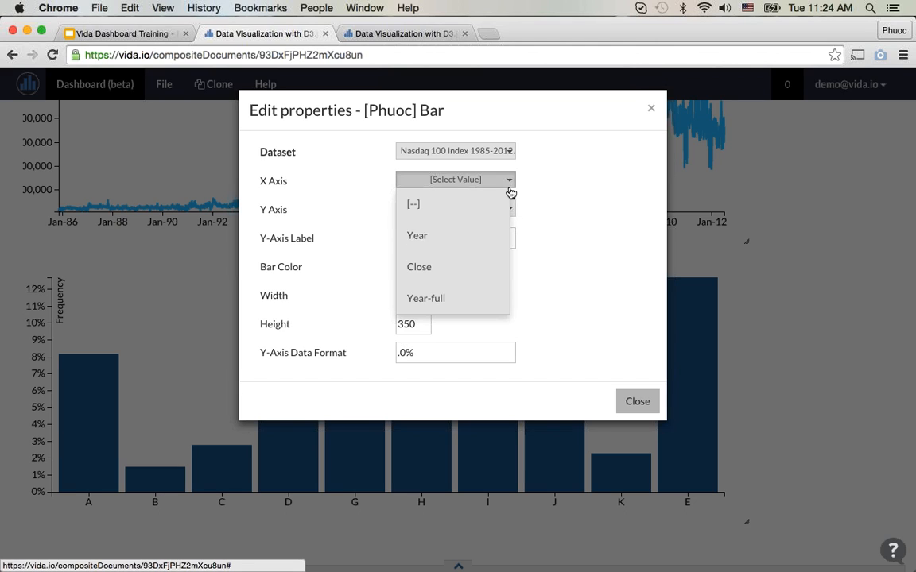
click(475, 301)
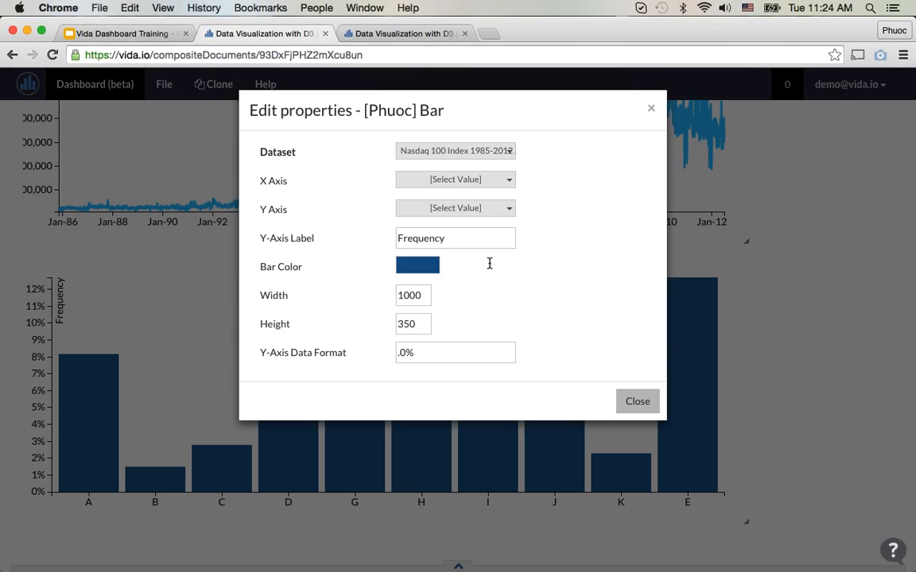
click(497, 209)
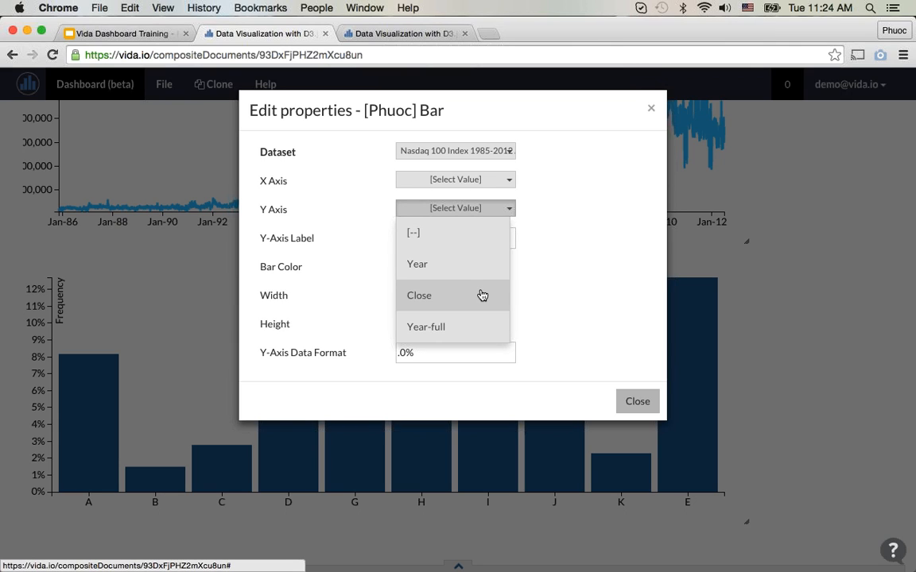
click(481, 295)
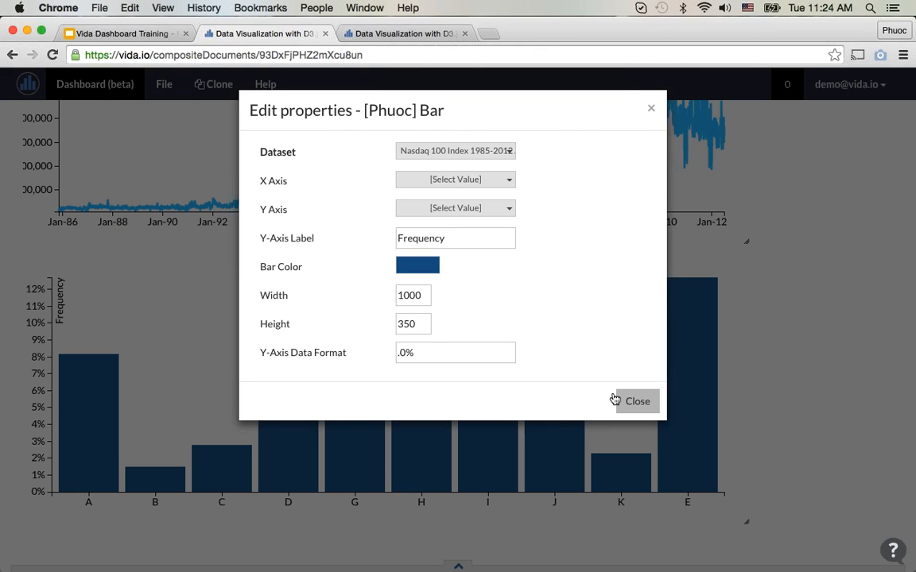
drag(633, 436, 435, 276)
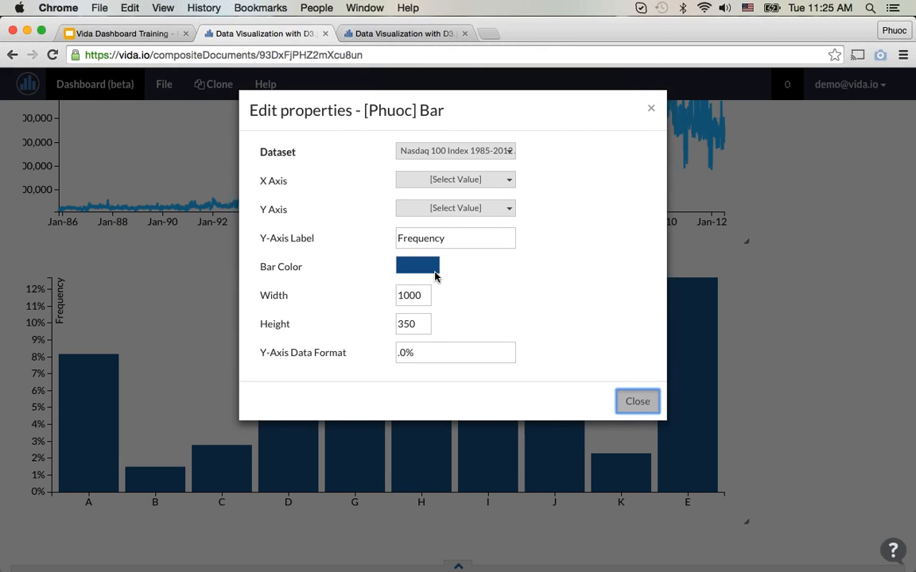
key(Escape)
Step: Map the bar chart's X axis to Year-full and its Y axis to Close in its properties
click(743, 258)
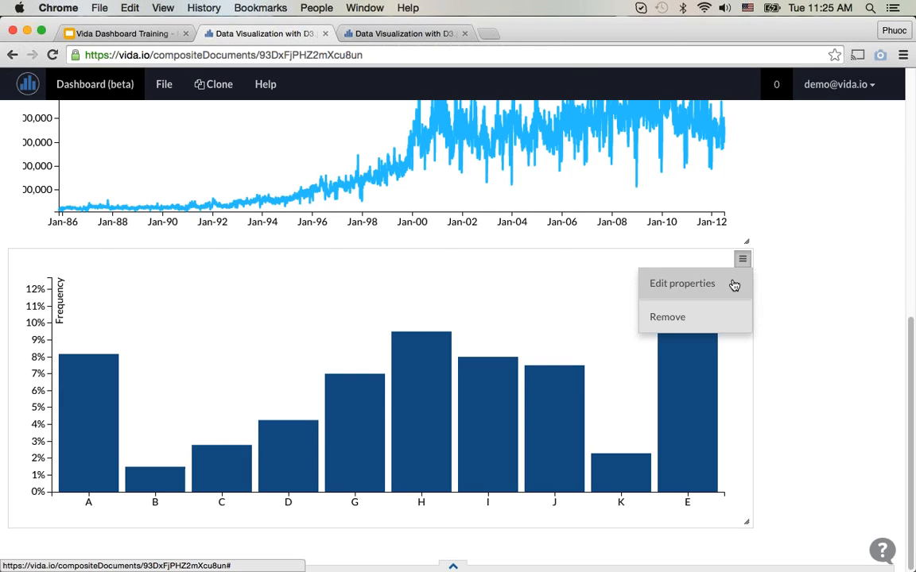
click(680, 284)
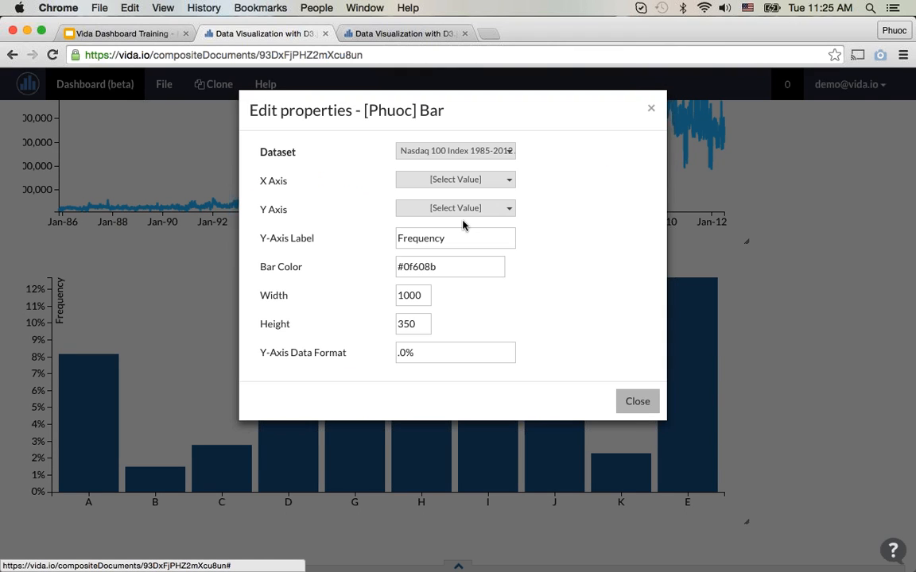
click(456, 180)
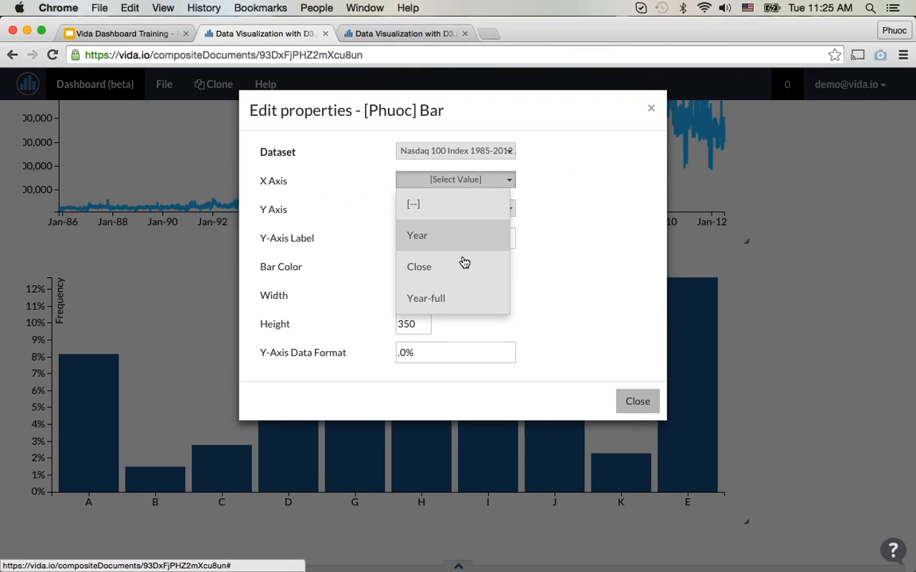
click(464, 300)
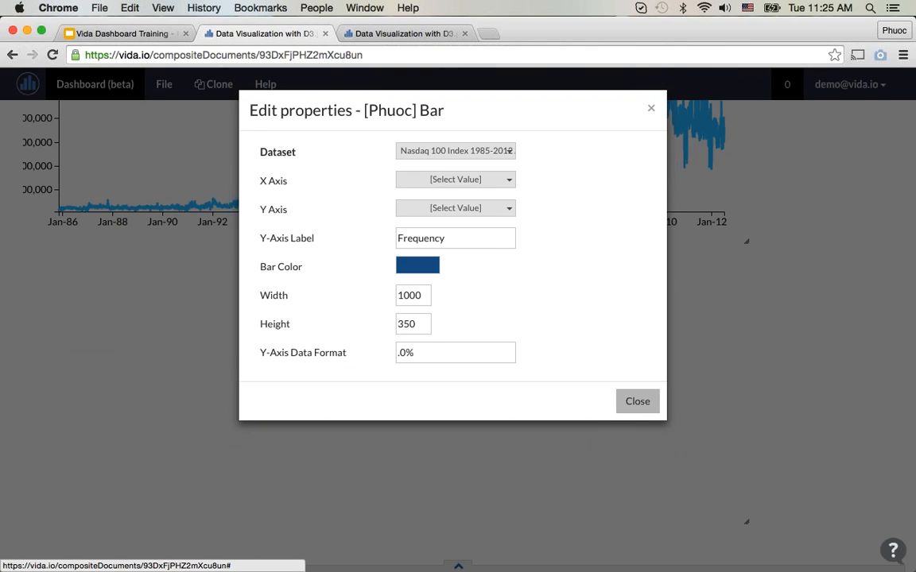
click(494, 211)
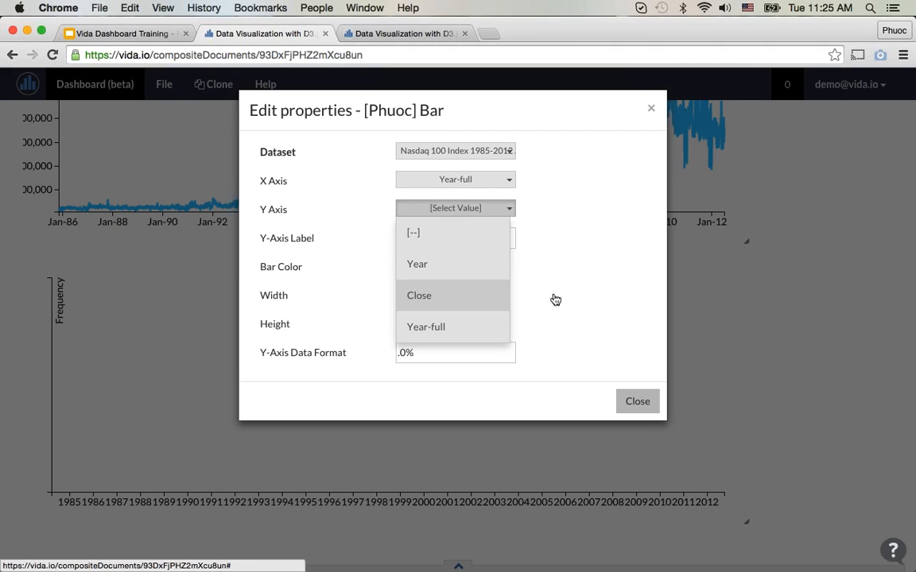
key(Return)
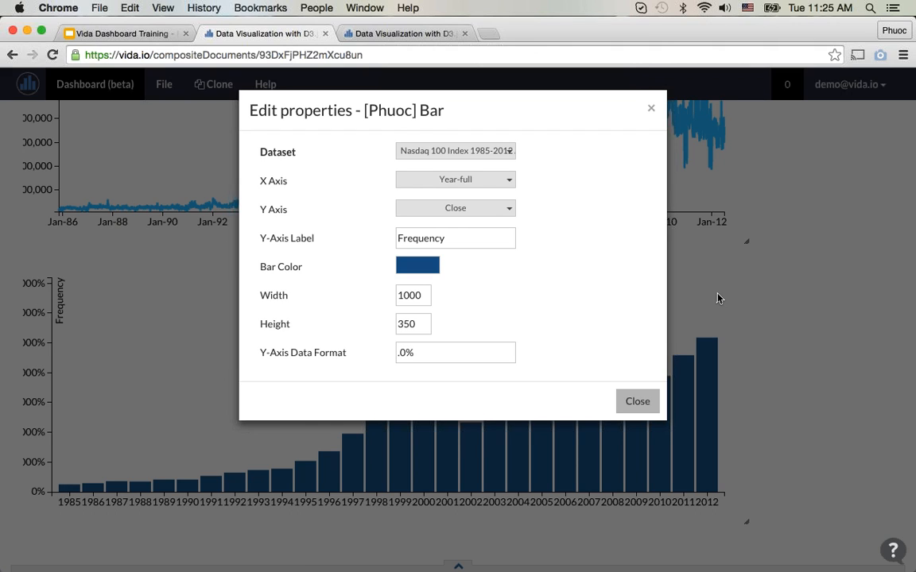
Step: Set the bar chart's Y-axis label to "Average Close"
click(466, 241)
double_click(466, 241)
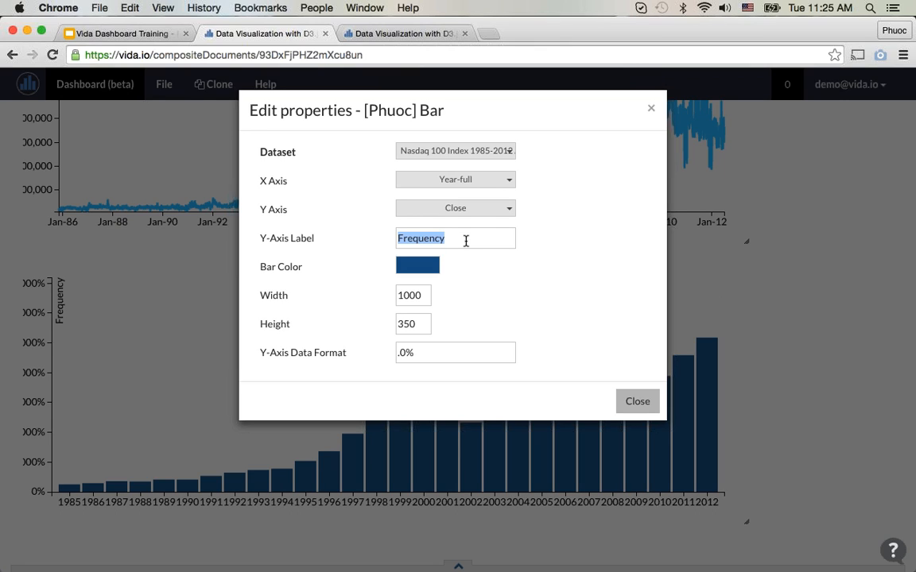
text(Avera)
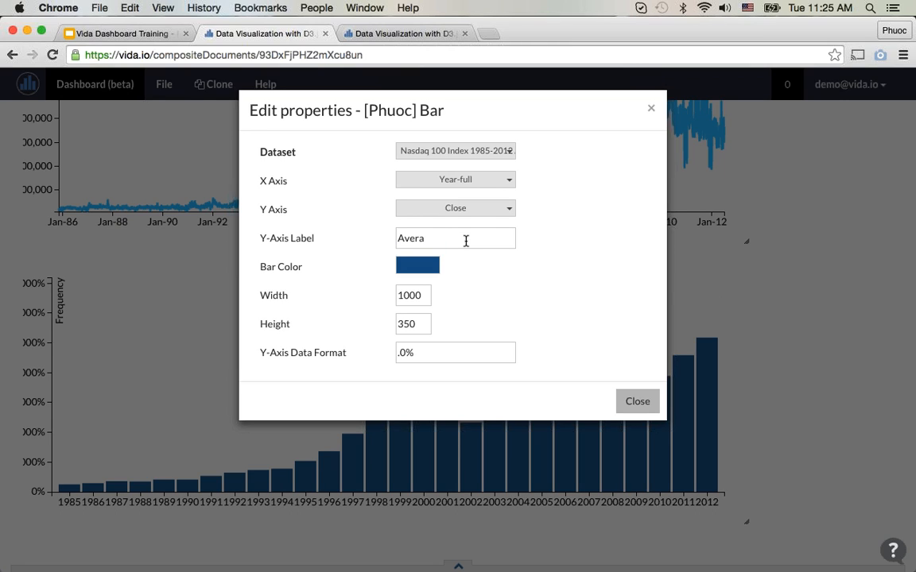
text(ge Close)
click(535, 291)
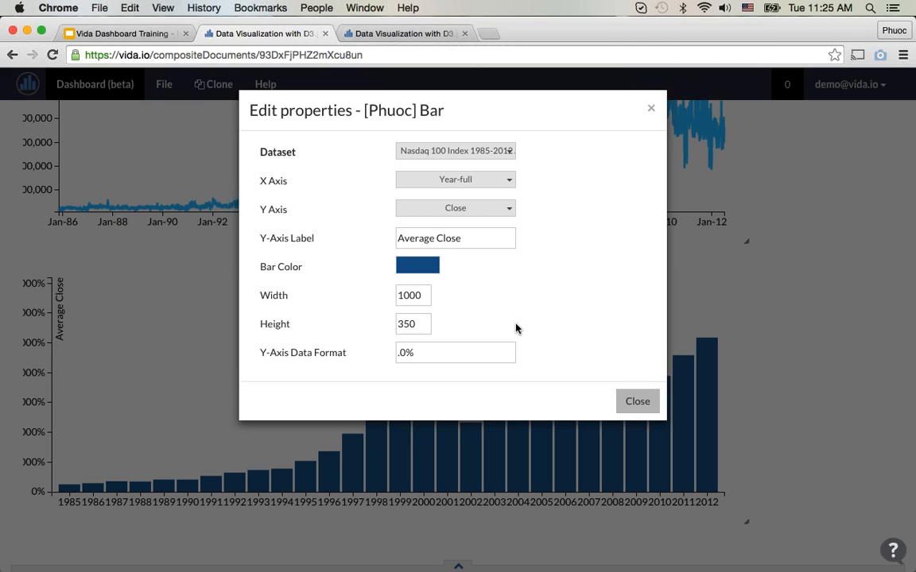
Step: Clear the bar chart's Y-axis data format and close its properties
drag(442, 355, 354, 353)
key(BackSpace)
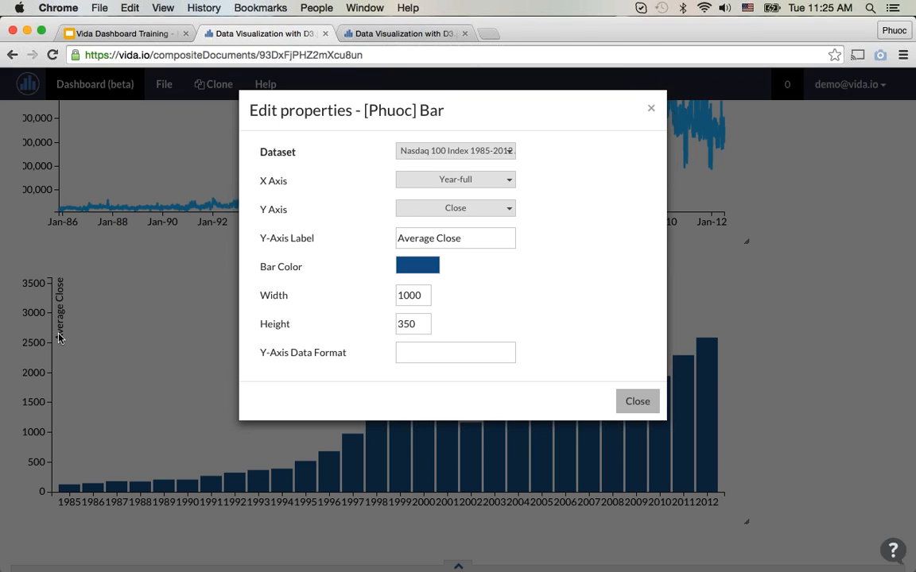
click(632, 404)
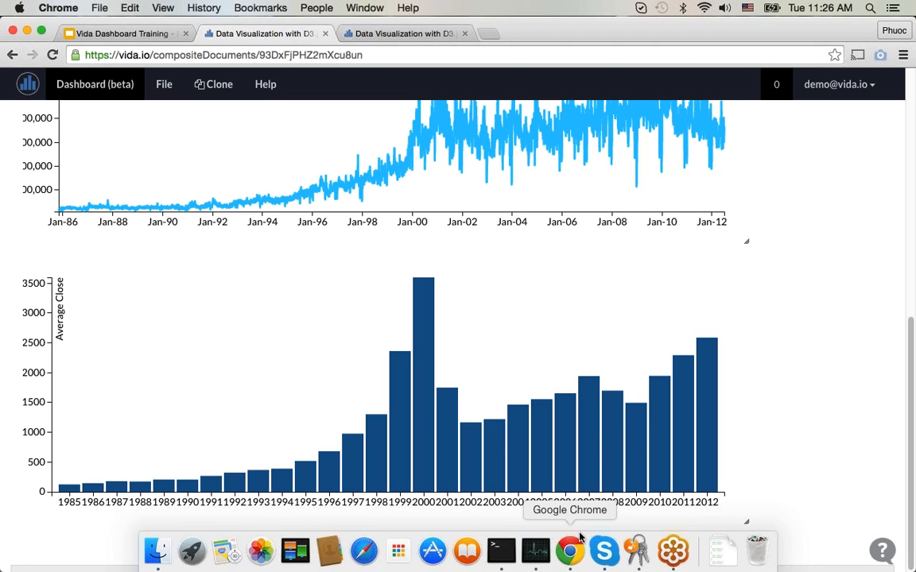
Step: Review the Open Index, Close Index, Volume and Average Close charts across the dashboard, checking their axis labels
scroll(377, 374, up, 2)
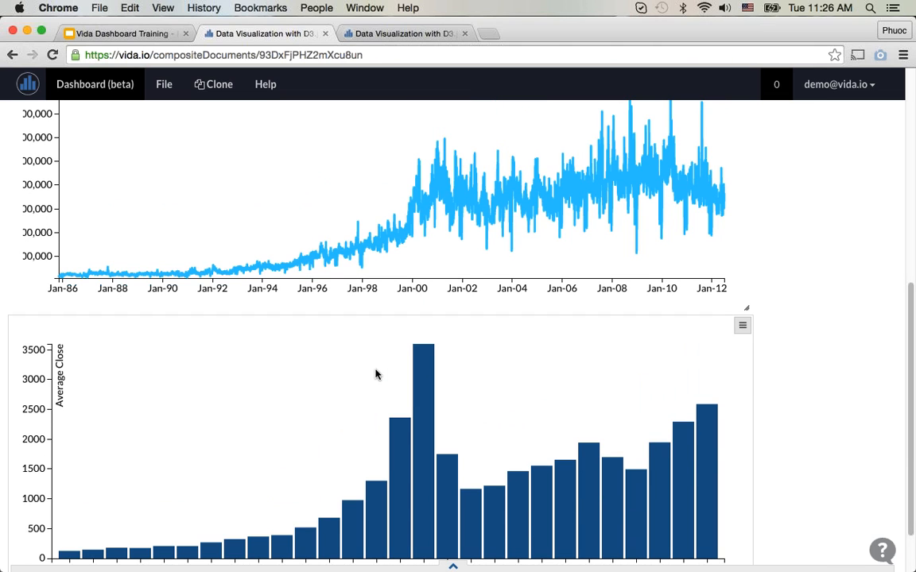
scroll(376, 373, up, 5)
scroll(376, 374, up, 6)
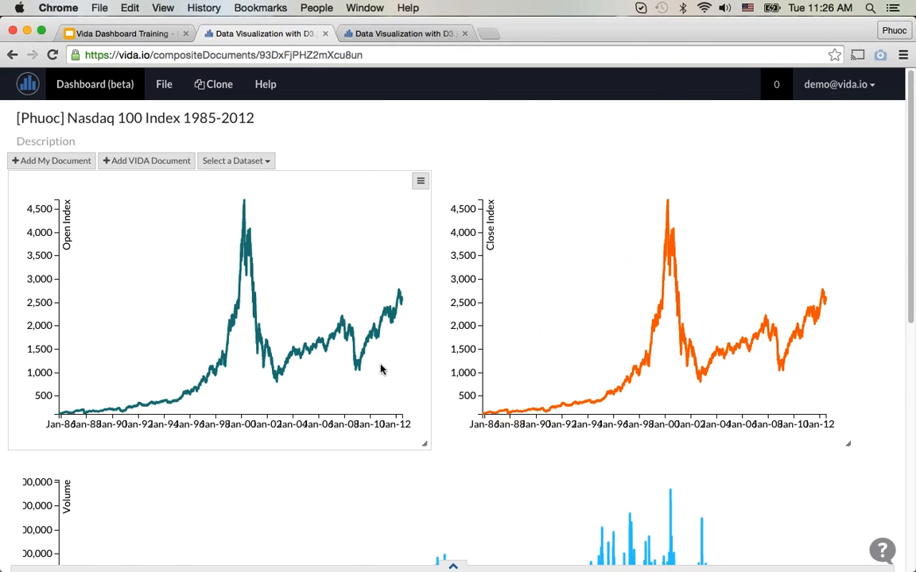
scroll(380, 369, down, 4)
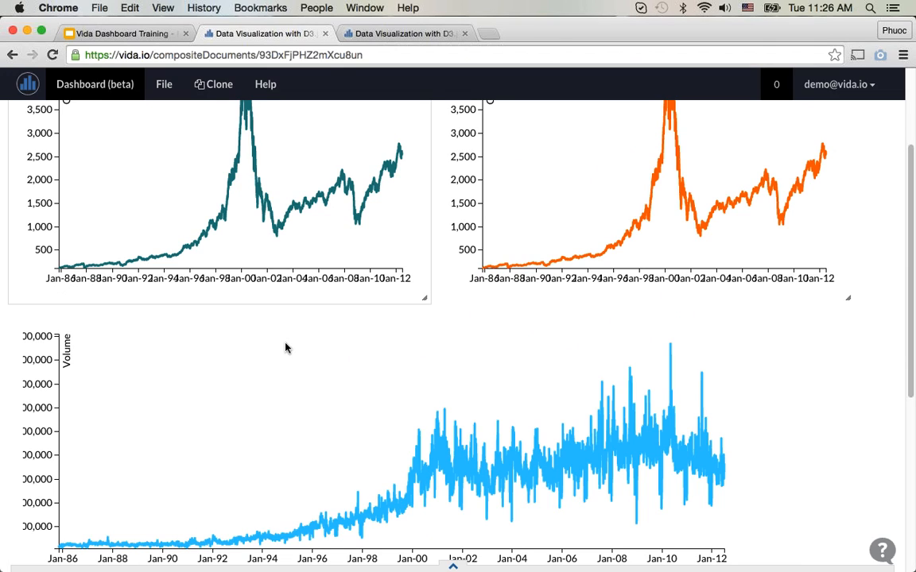
scroll(175, 326, up, 1)
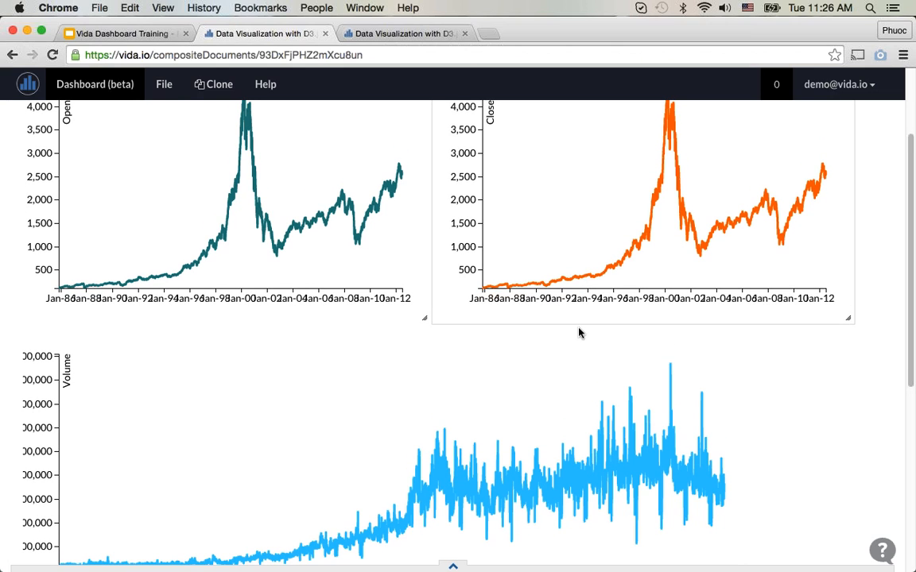
scroll(531, 356, down, 1)
scroll(531, 356, down, 3)
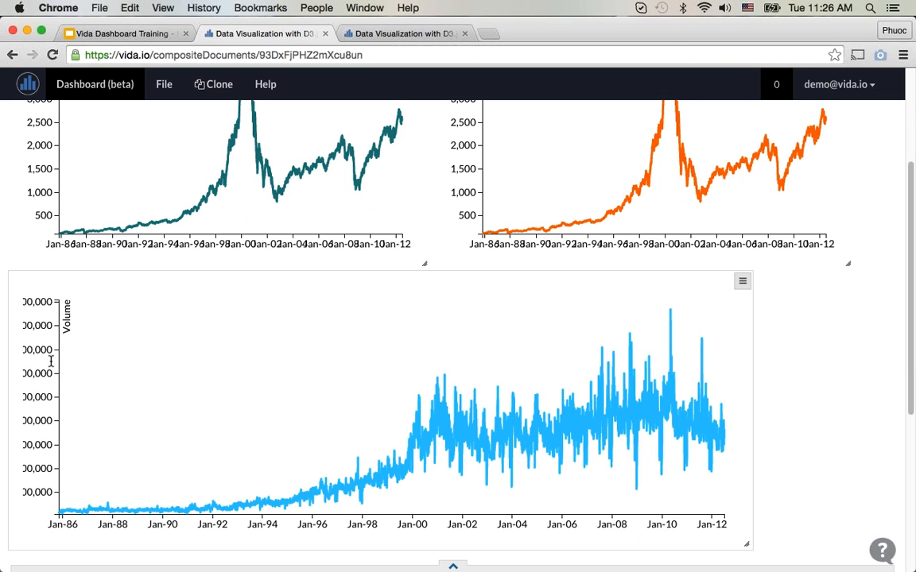
scroll(48, 434, down, 5)
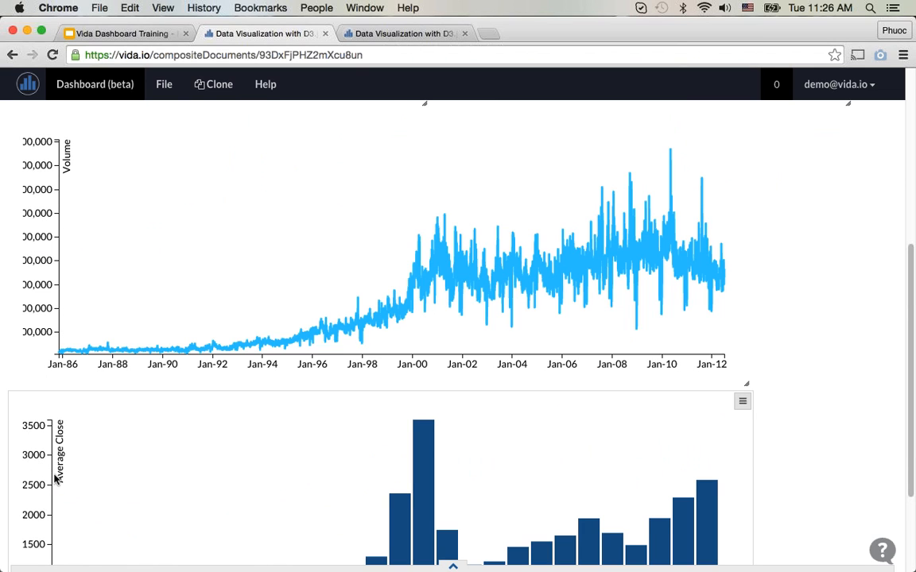
scroll(507, 390, up, 1)
scroll(507, 390, up, 5)
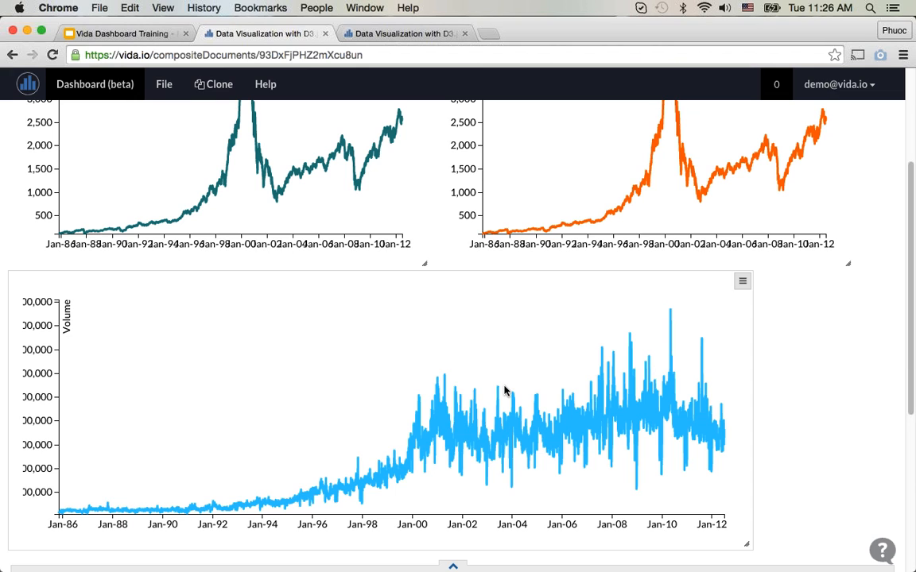
scroll(504, 384, up, 3)
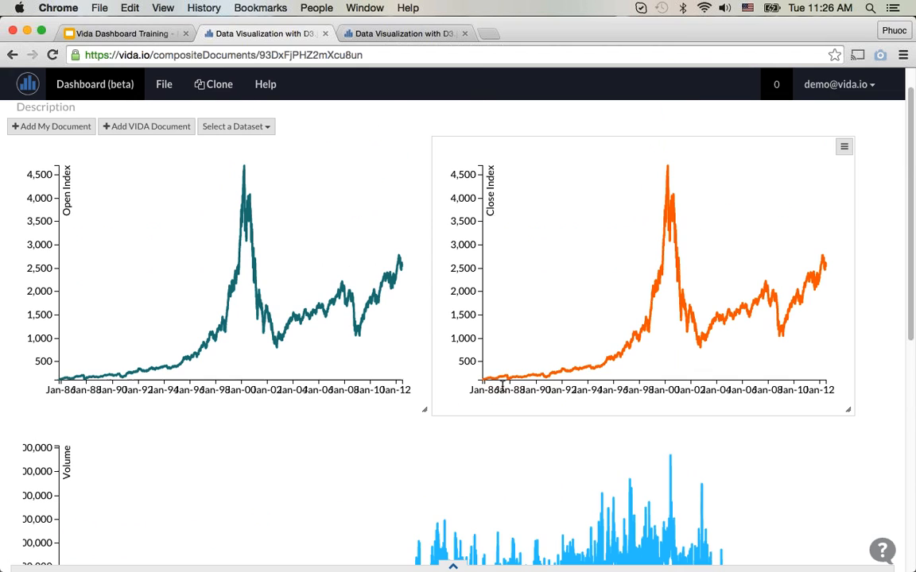
scroll(492, 384, up, 1)
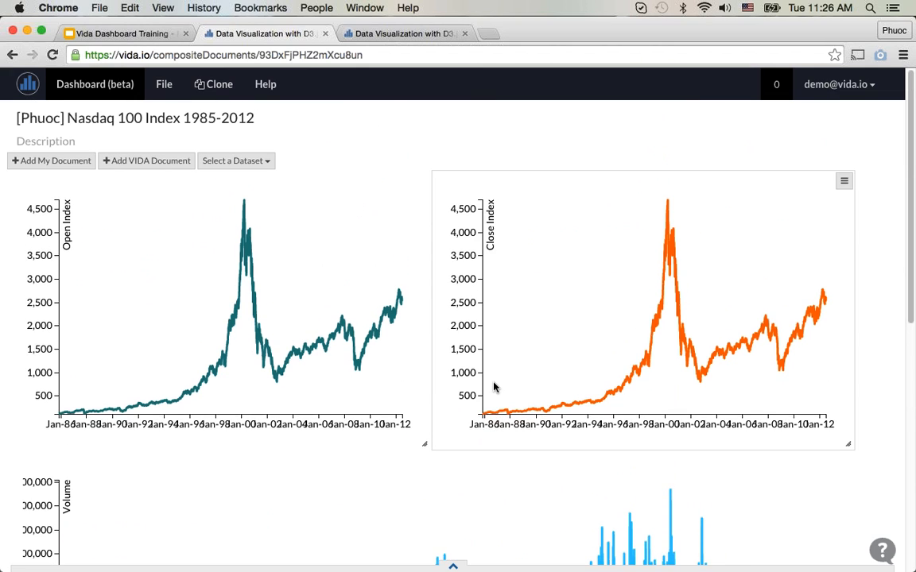
Step: Open the D3 Line document behind the dashboard's line charts and show its Javascript code
click(398, 34)
click(28, 82)
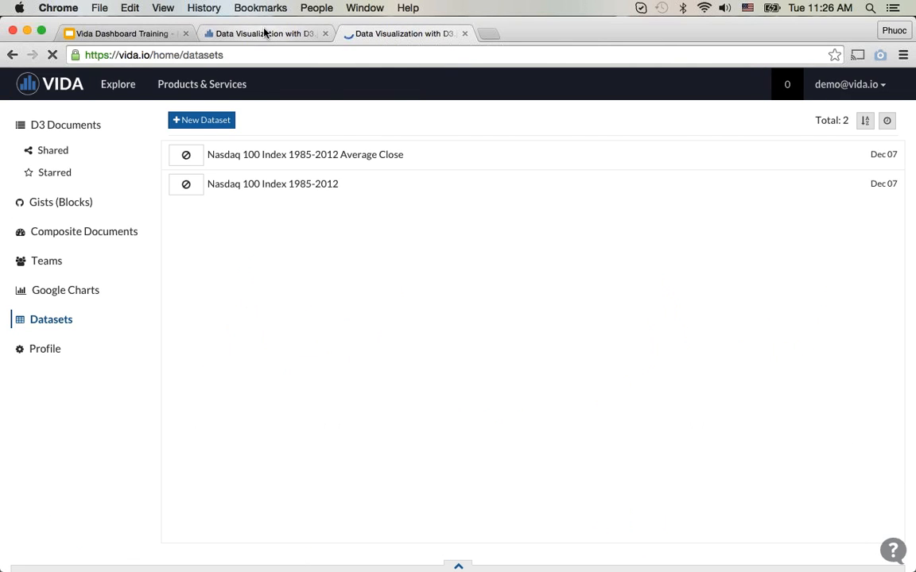
click(265, 33)
click(368, 35)
click(68, 126)
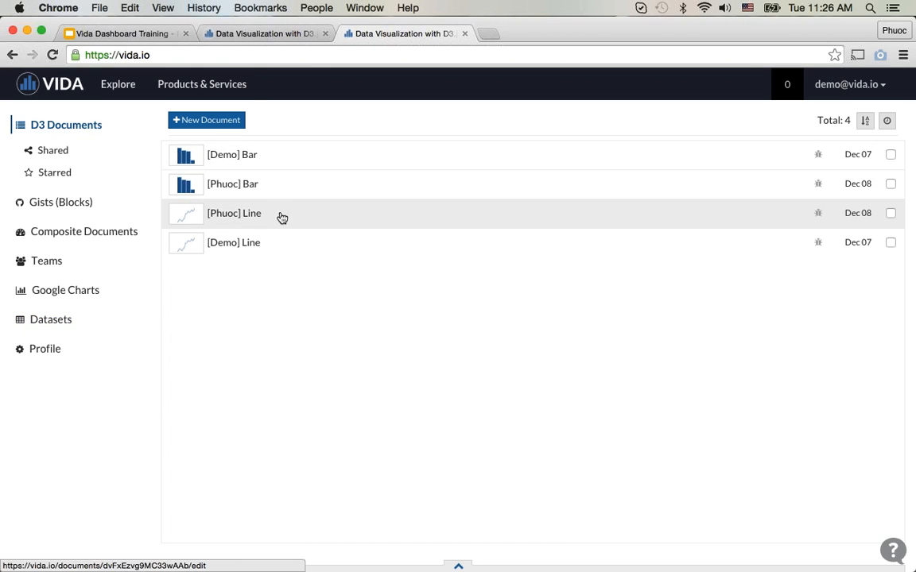
click(253, 218)
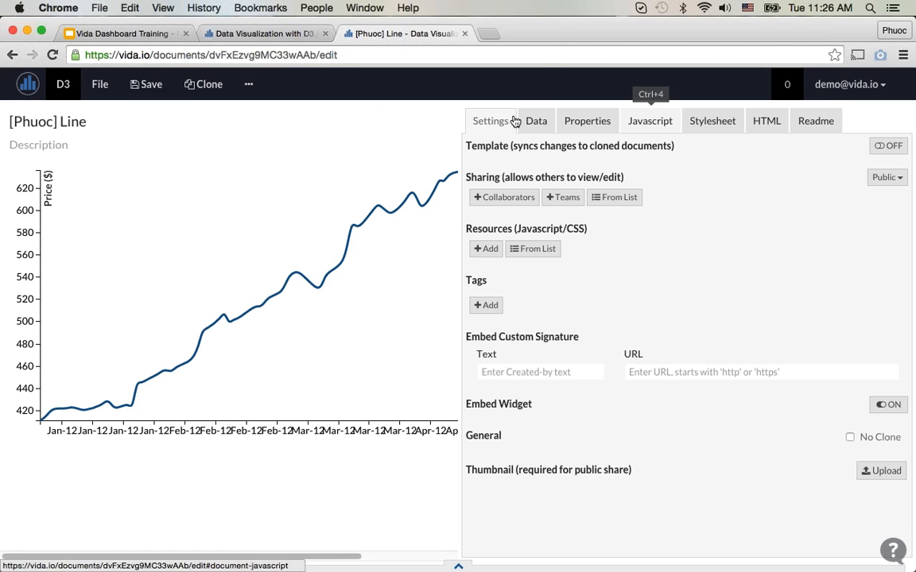
click(667, 122)
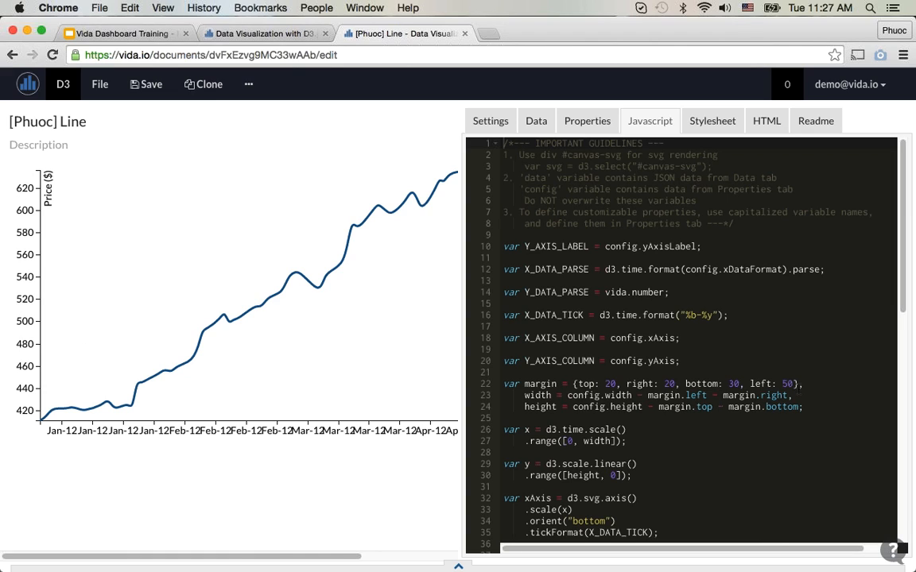
Step: Check the Volume chart's cut-off Y-axis labels on the dashboard, set the left margin in the line chart's code to 80, and save
double_click(788, 383)
click(267, 34)
scroll(143, 346, down, 5)
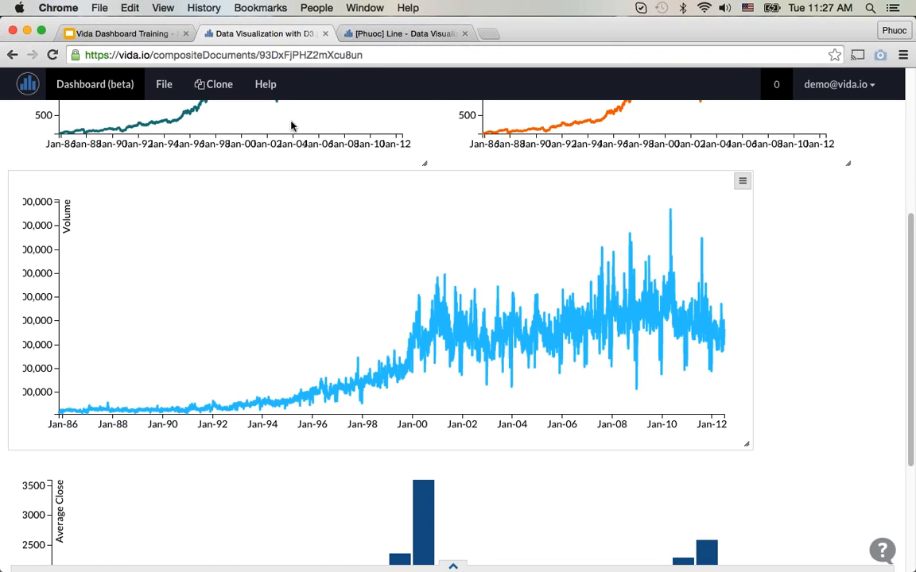
click(350, 34)
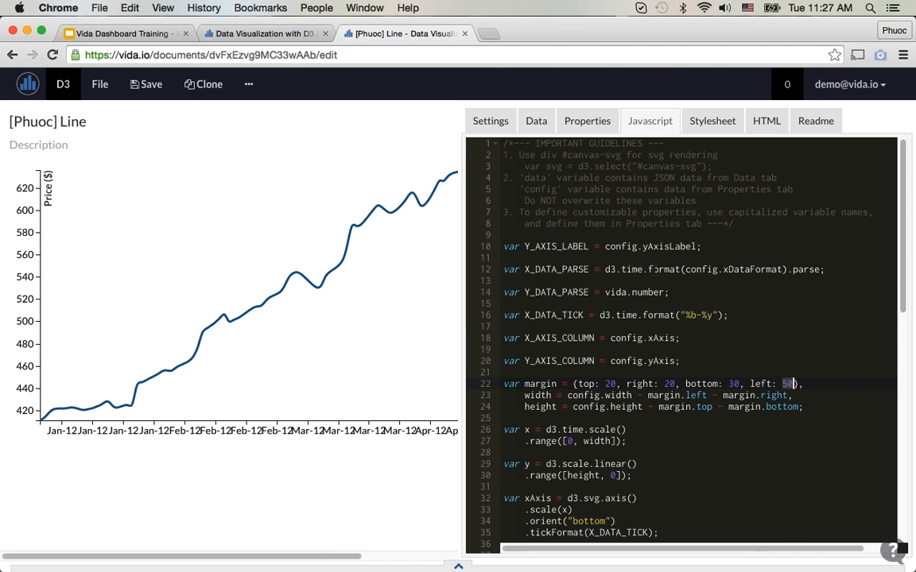
key(BackSpace)
key(BackSpace)
text(4)
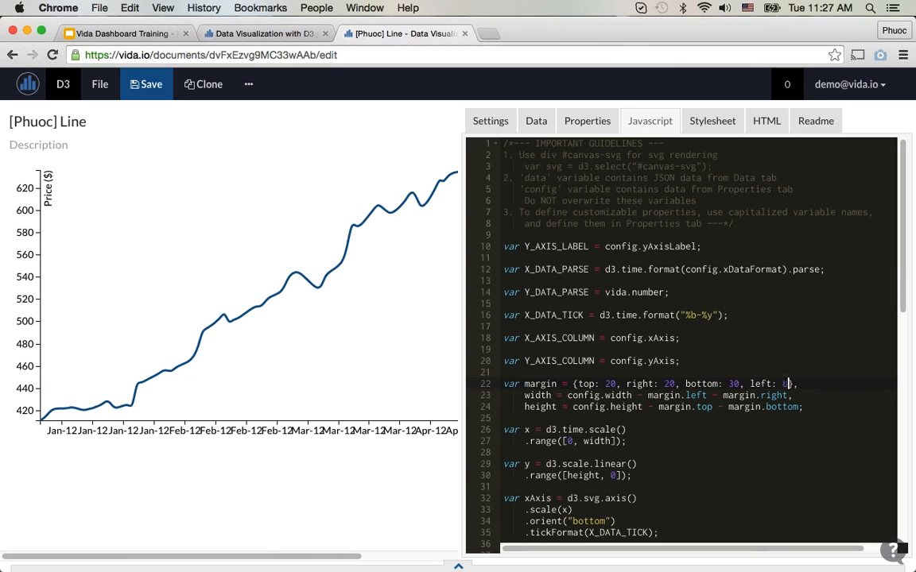
text(0)
key(super+s)
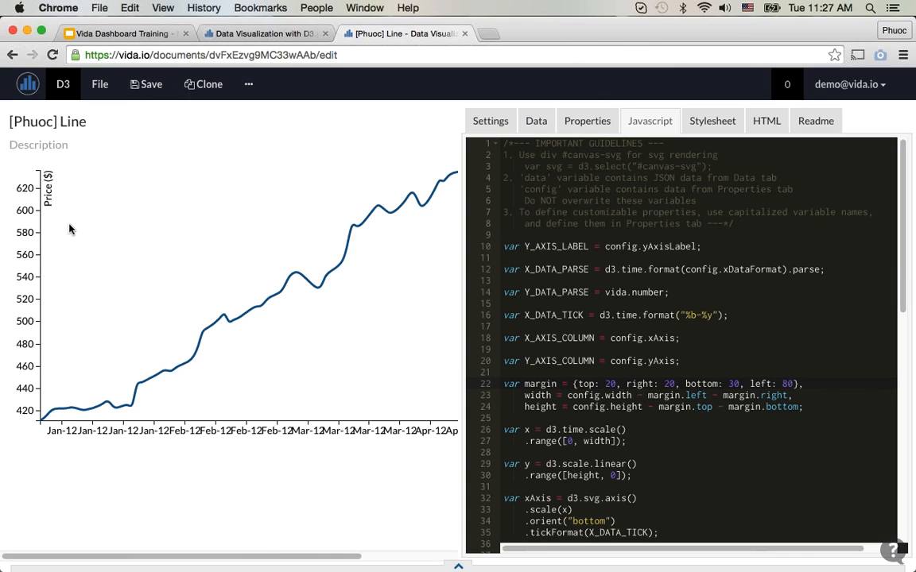
key(BackSpace)
key(BackSpace)
text(80)
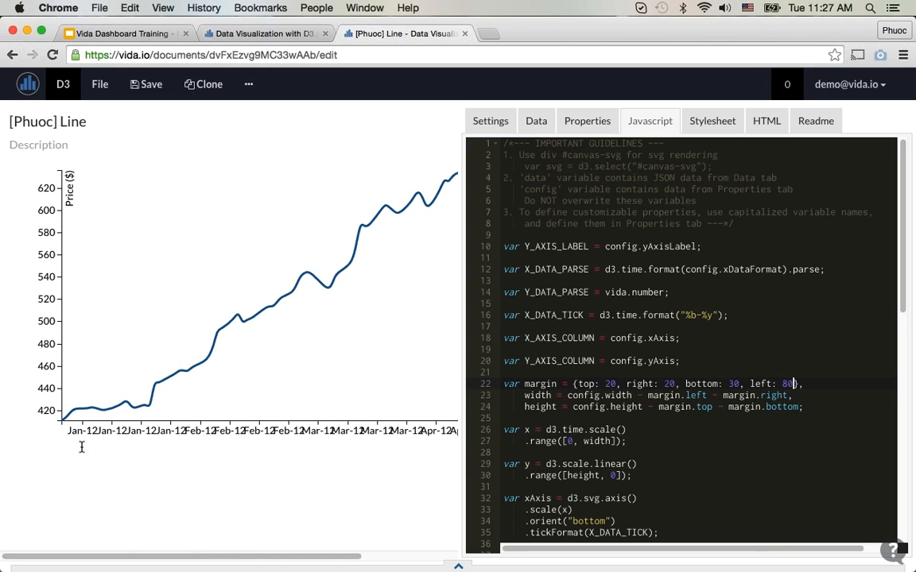
Step: Change the X_DATA_TICK time format in the line chart's code to "%m/%y" and save the document
drag(68, 430, 131, 430)
click(101, 434)
click(696, 315)
key(BackSpace)
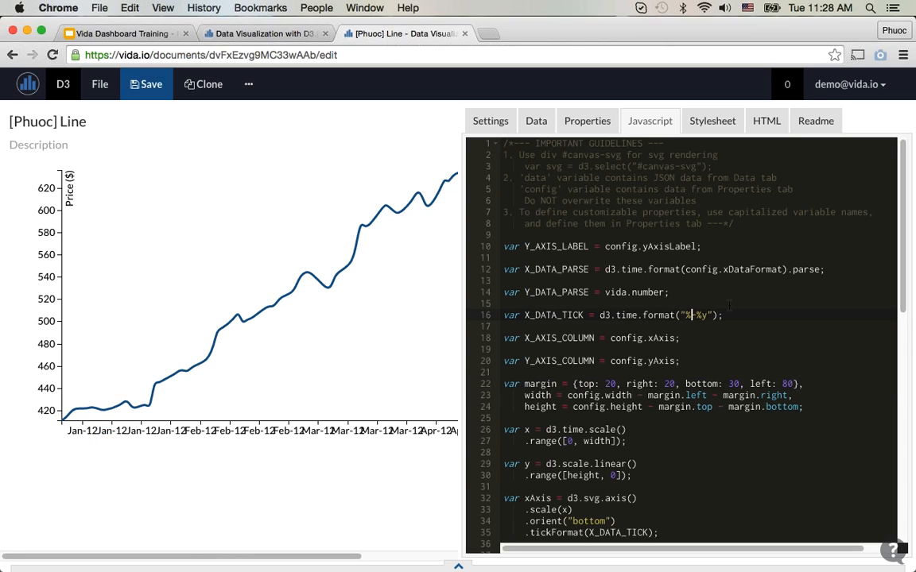
text(m)
key(BackSpace)
text(/)
key(super+s)
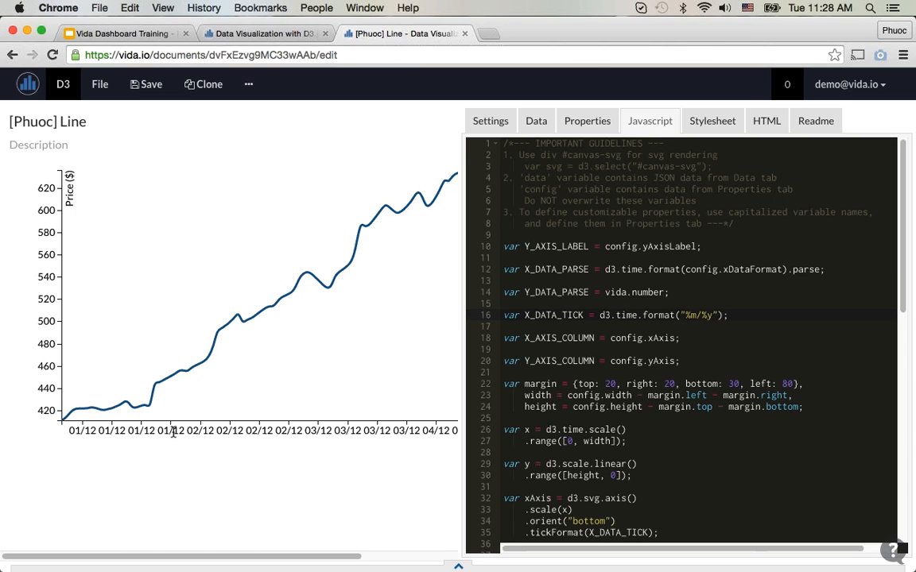
Step: Reload the Nasdaq 100 Index 1985-2012 dashboard and check the line charts' margins and date labels
key(ctrl+shift+Tab)
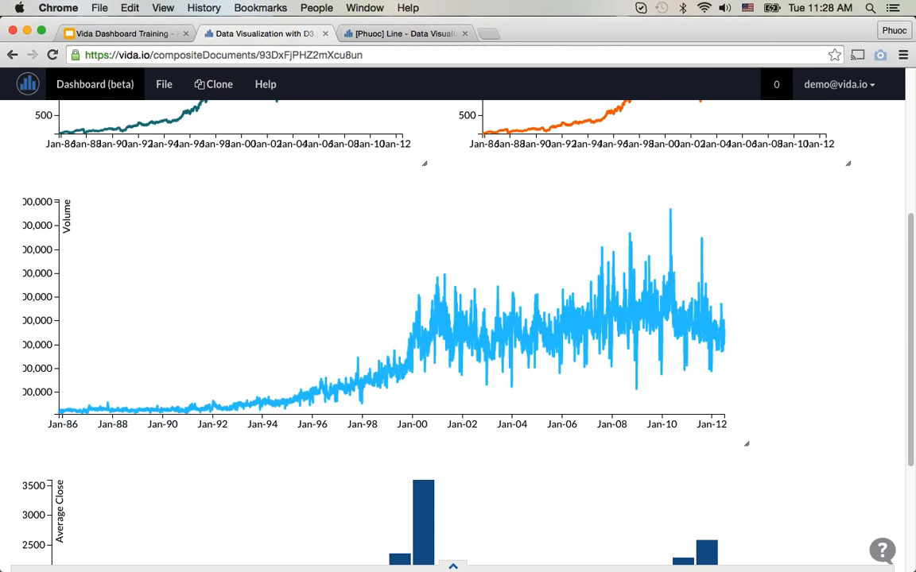
key(ctrl+Tab)
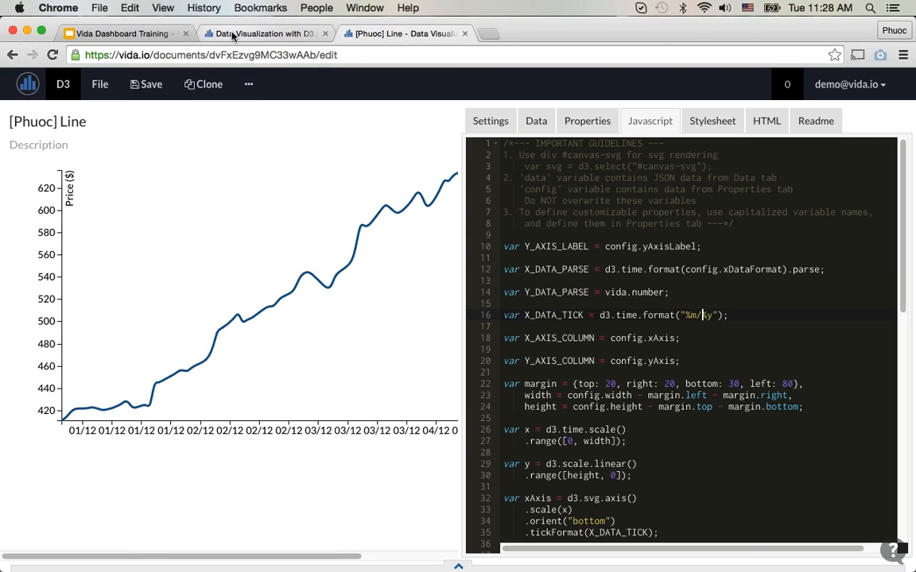
click(200, 35)
click(53, 55)
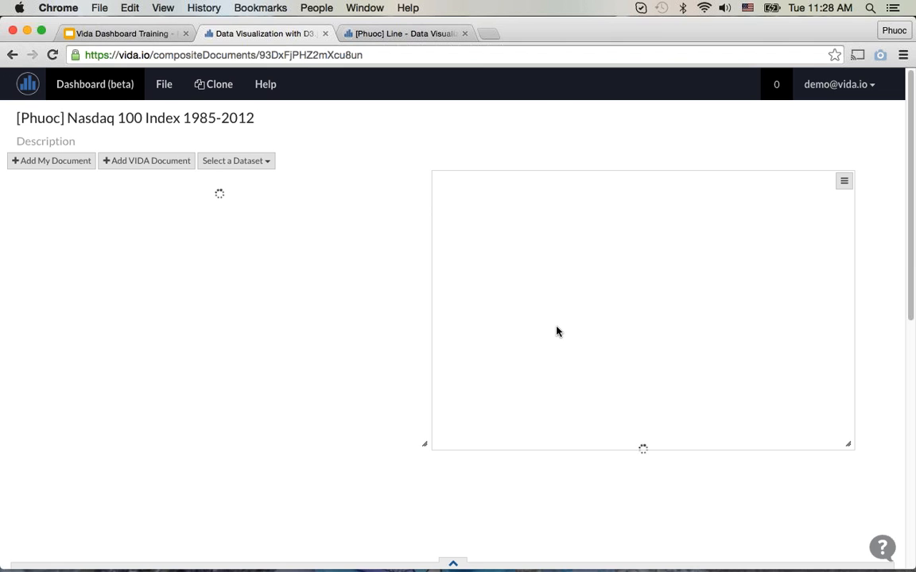
scroll(548, 334, down, 1)
scroll(547, 336, down, 2)
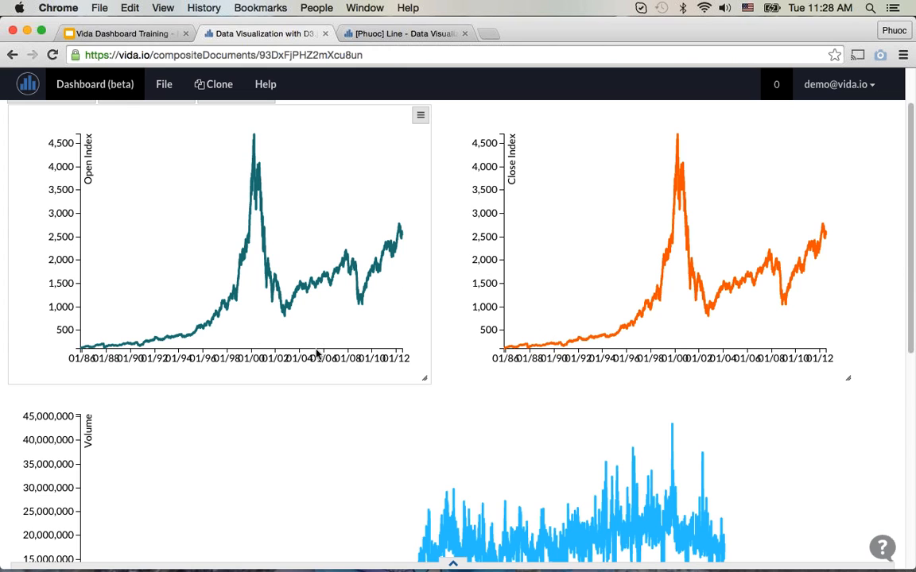
Step: Review the Volume chart's axis labels and the Average Close bar chart further down the dashboard
scroll(315, 296, down, 3)
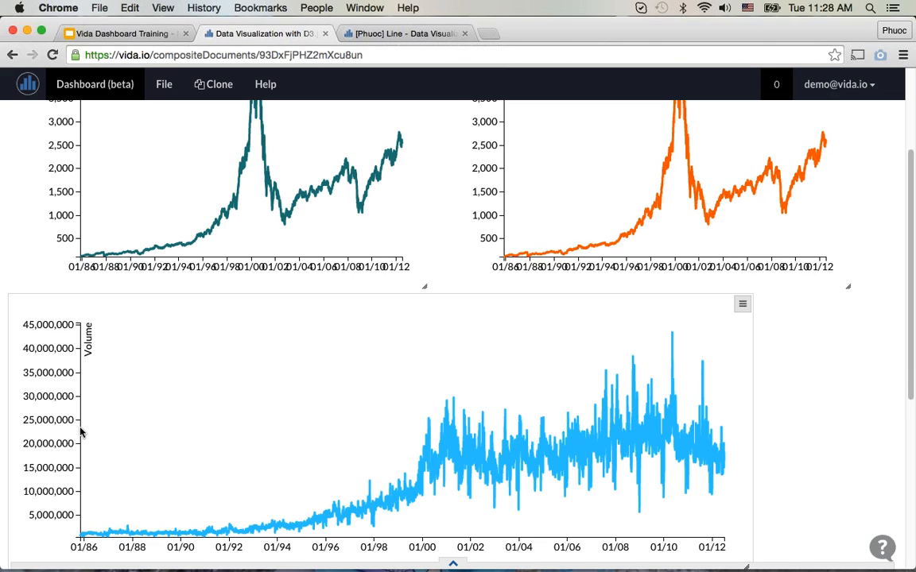
scroll(68, 429, down, 1)
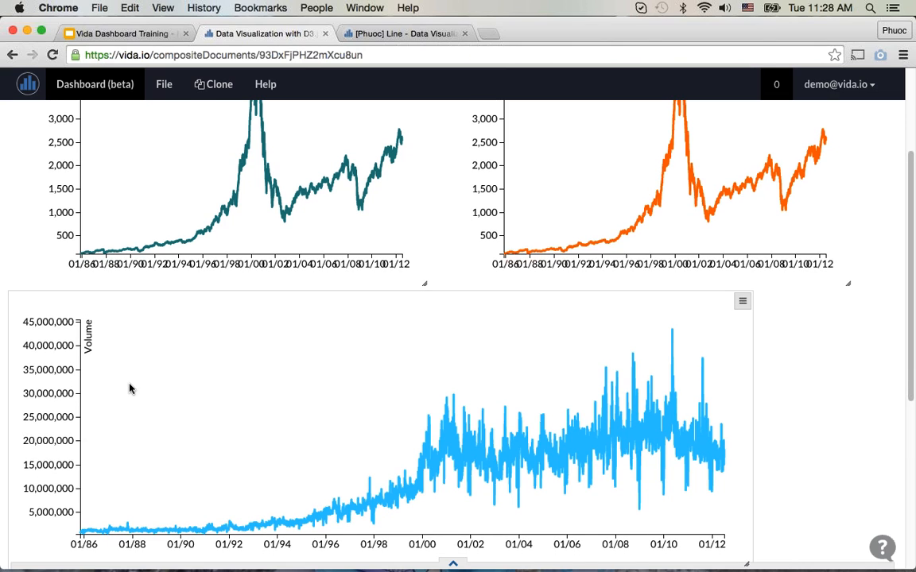
scroll(119, 365, down, 2)
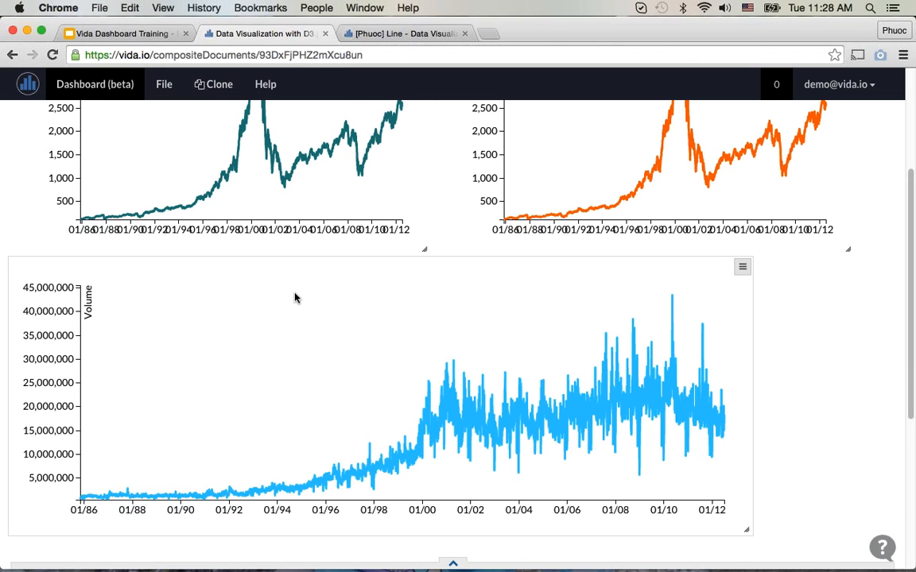
scroll(294, 299, down, 10)
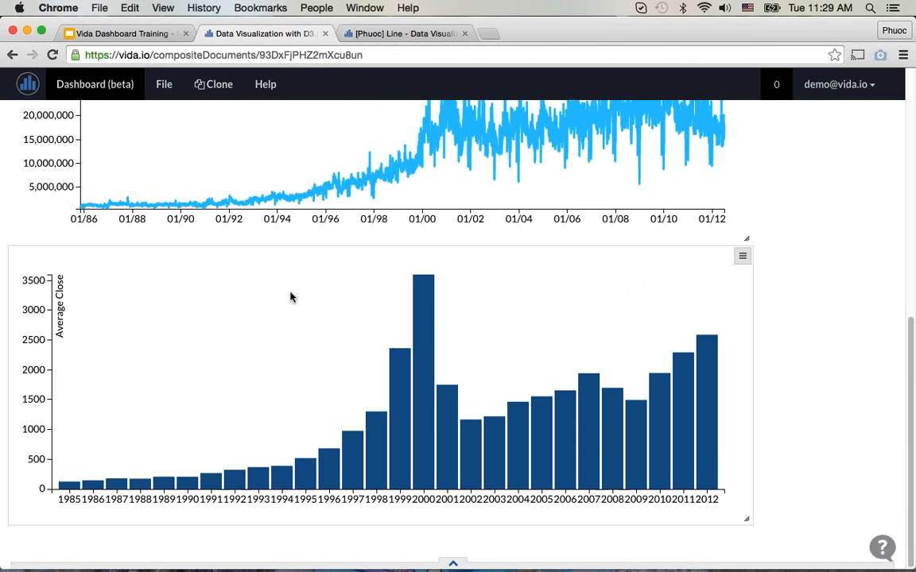
scroll(327, 213, up, 15)
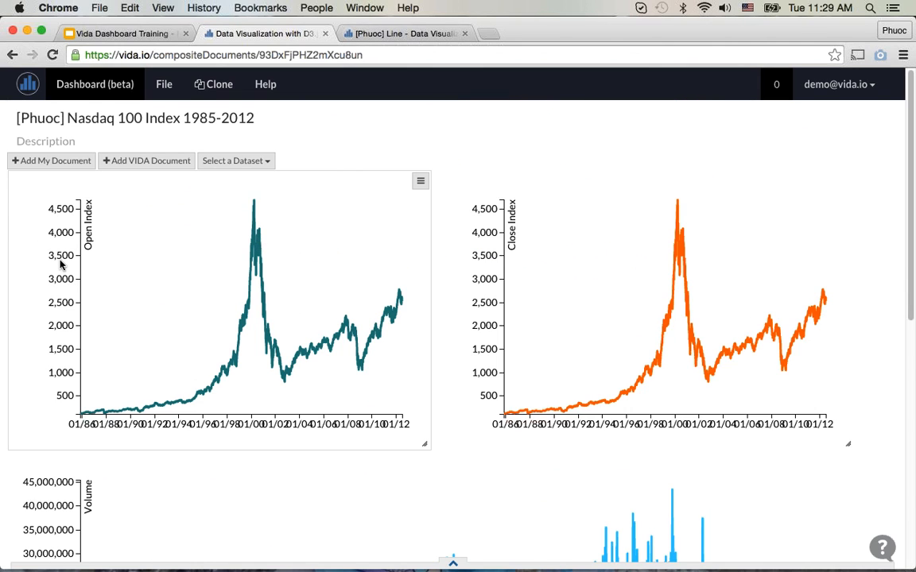
Step: Add a text rule with font-size: 12px to the Line document's stylesheet, above the .line rule, and save the document
click(382, 34)
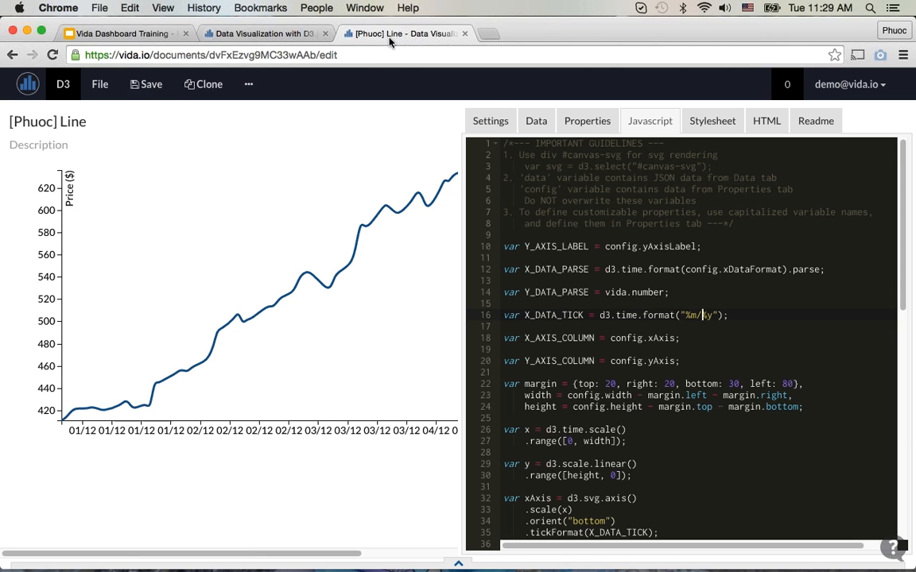
click(715, 121)
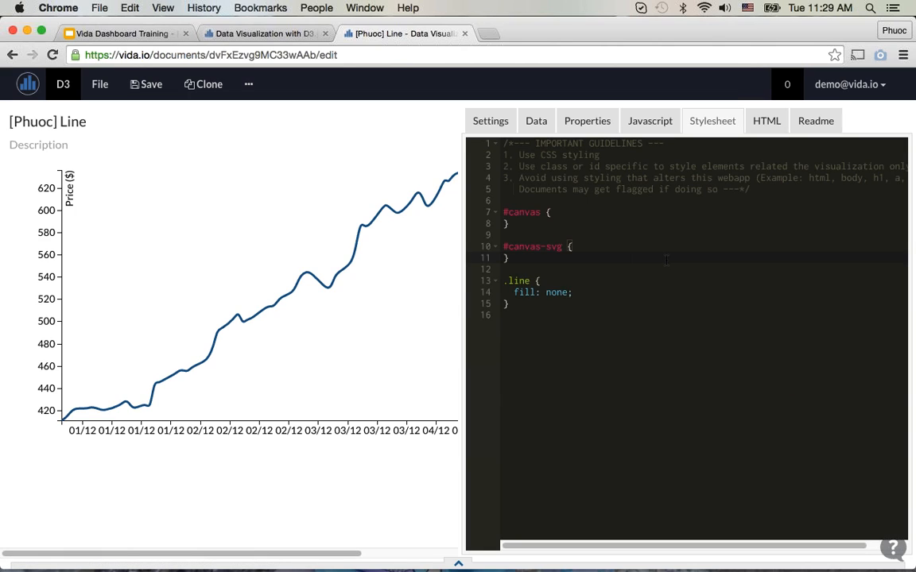
key(Return)
key(Return)
text(text {)
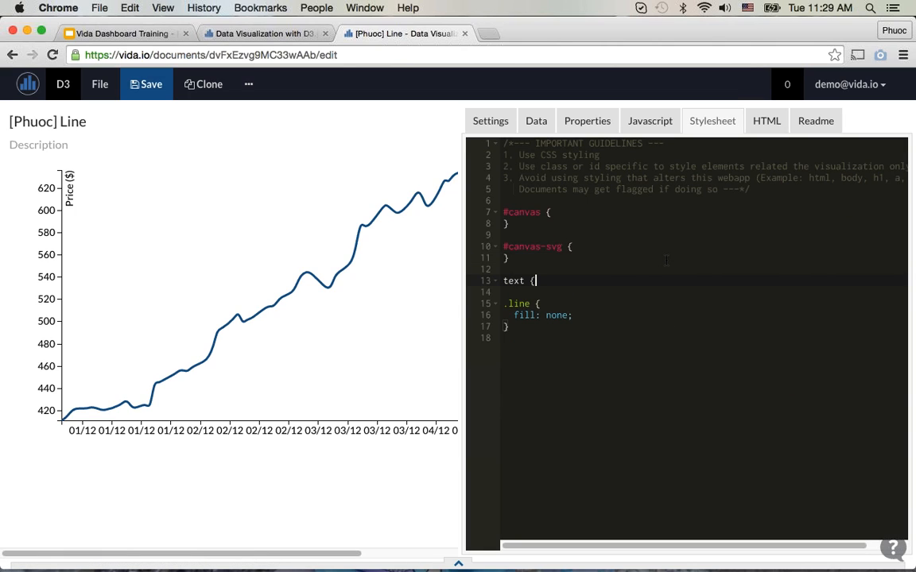
key(Return)
text(font-)
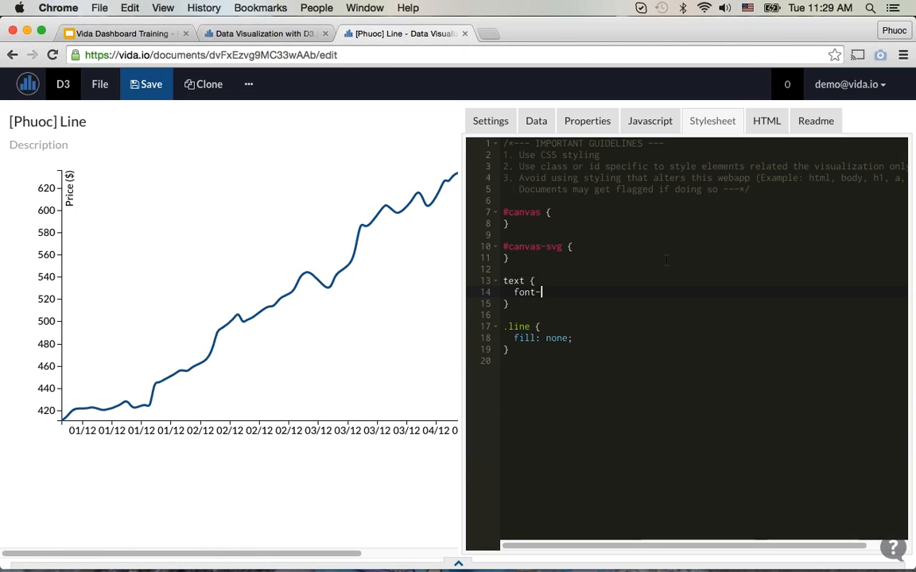
text(size: 12px)
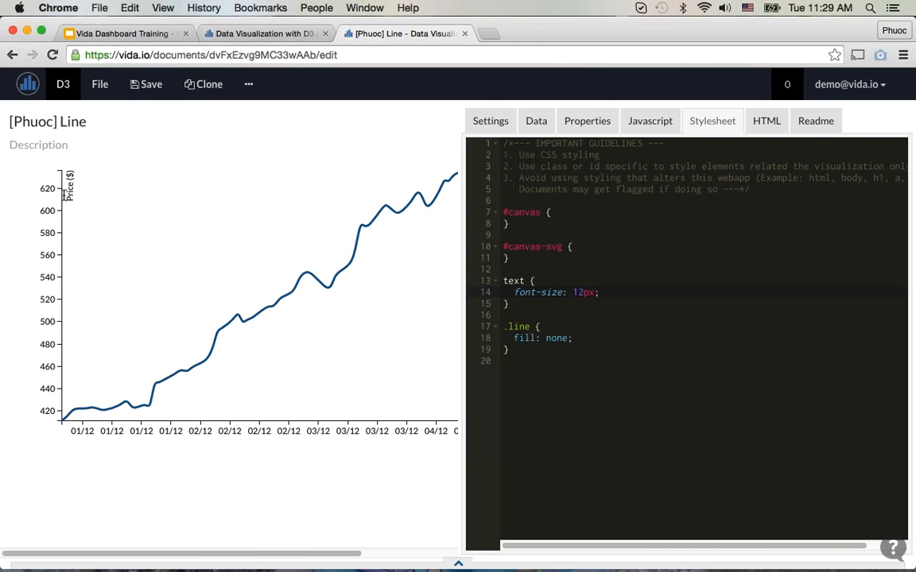
text(;)
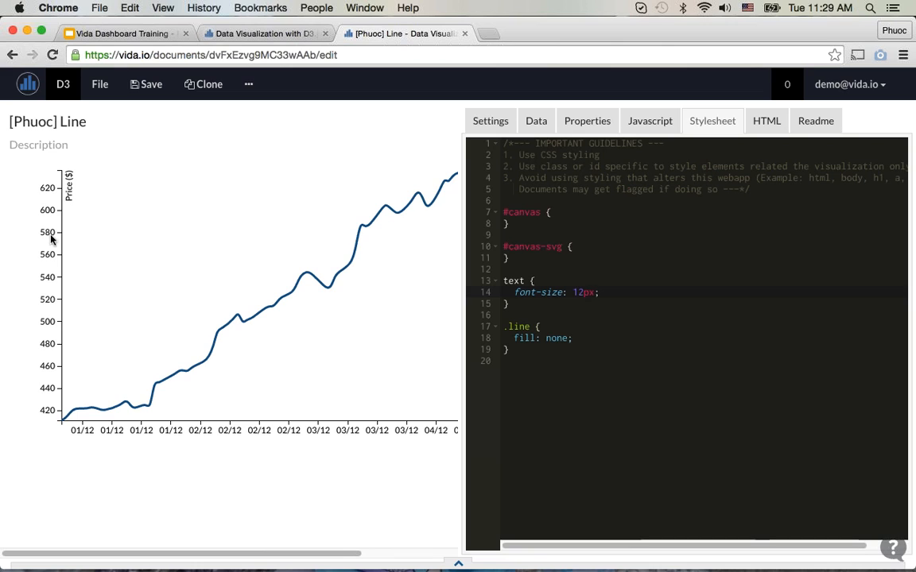
Step: Return to the Nasdaq 100 Index 1985-2012 dashboard and check the axis label size on all its charts
click(286, 42)
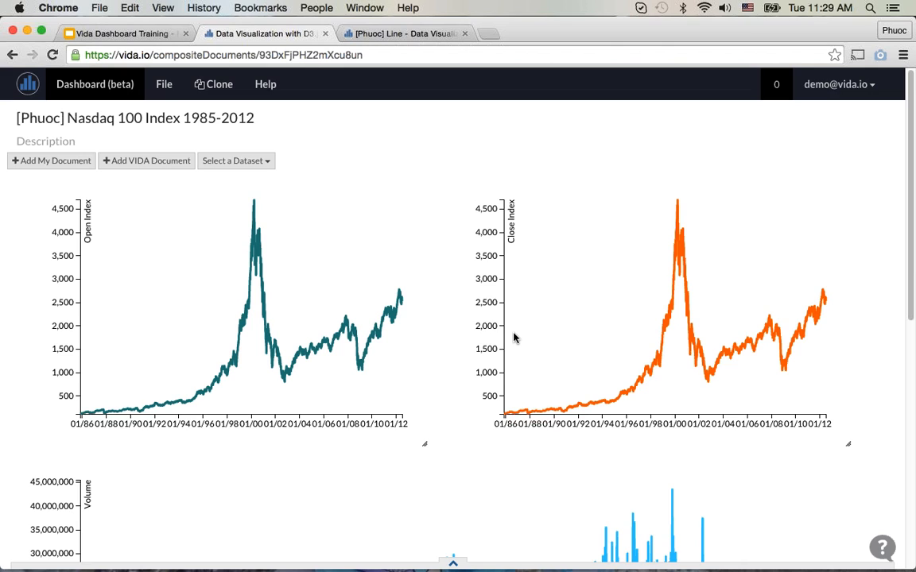
scroll(514, 338, down, 5)
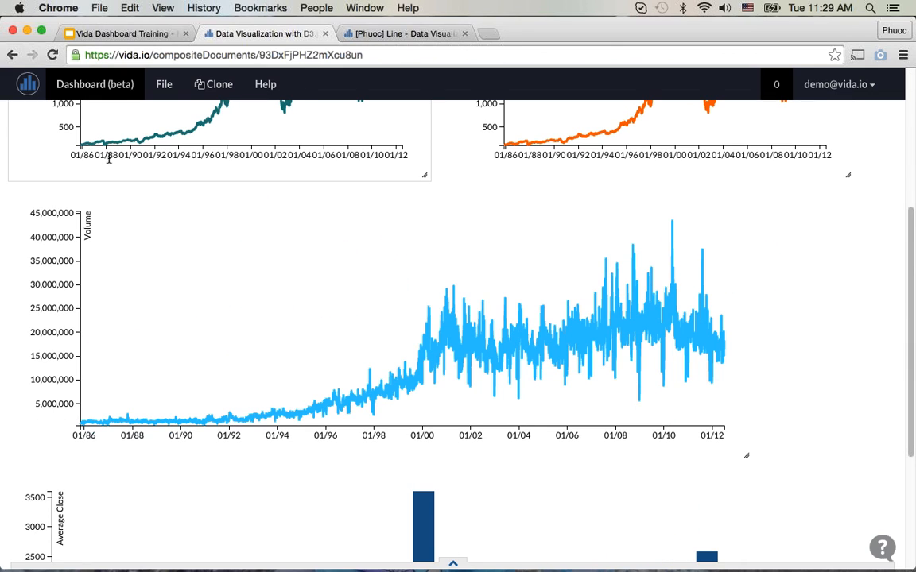
scroll(236, 261, down, 1)
scroll(236, 261, down, 3)
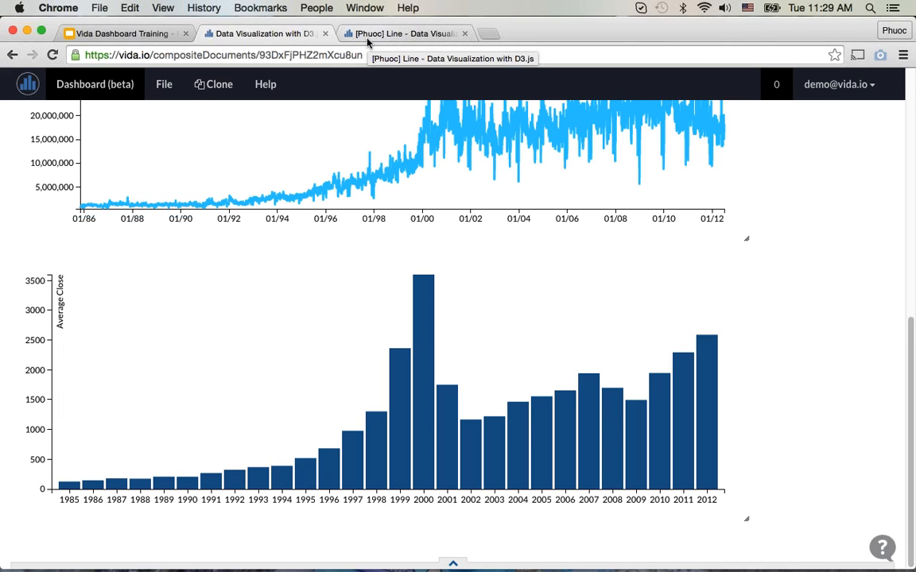
scroll(533, 311, up, 10)
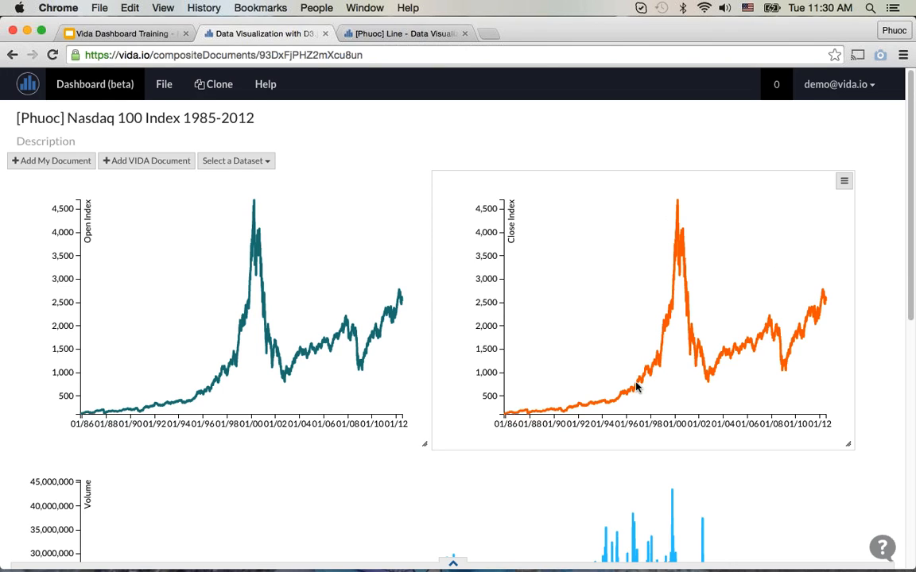
scroll(590, 430, down, 5)
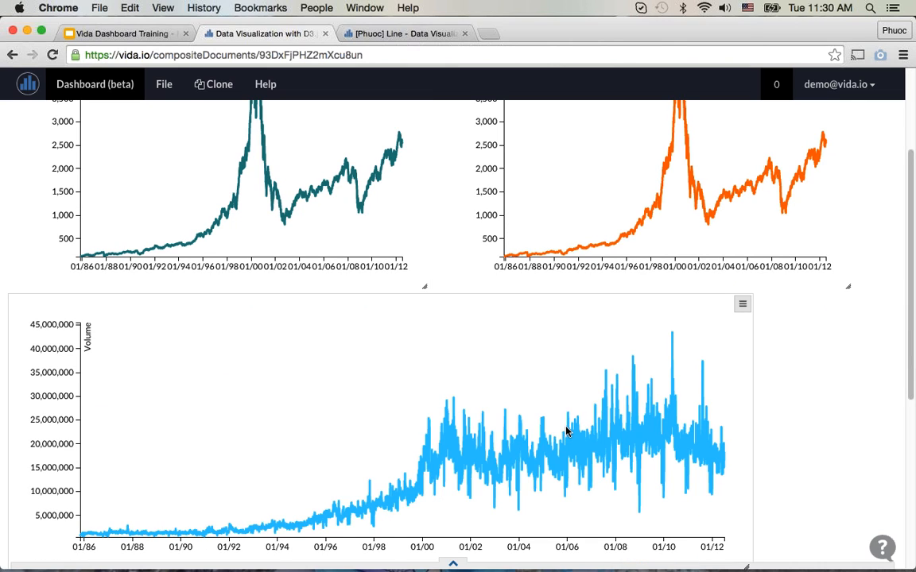
scroll(567, 432, up, 5)
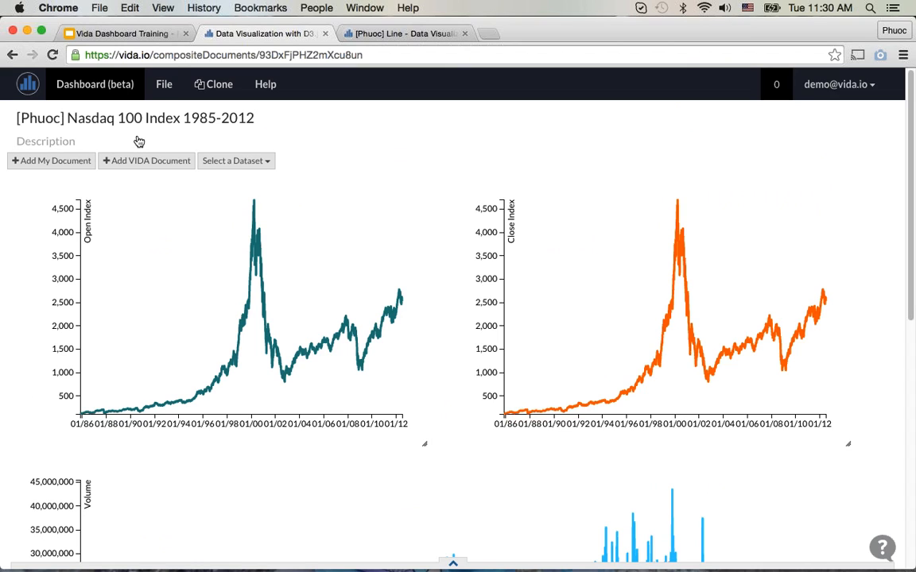
Step: Get the dashboard's embed code and copy the Secure Embed iframe code
click(155, 83)
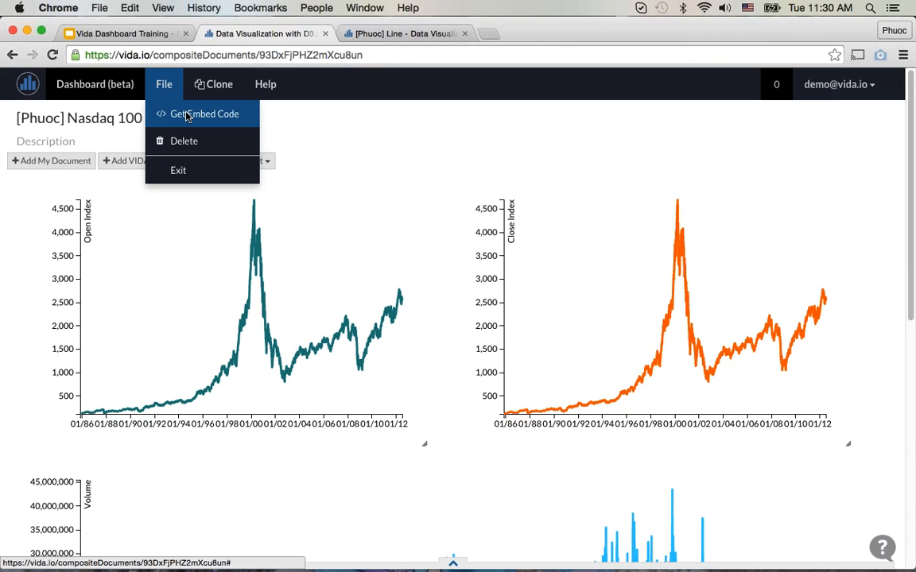
click(188, 116)
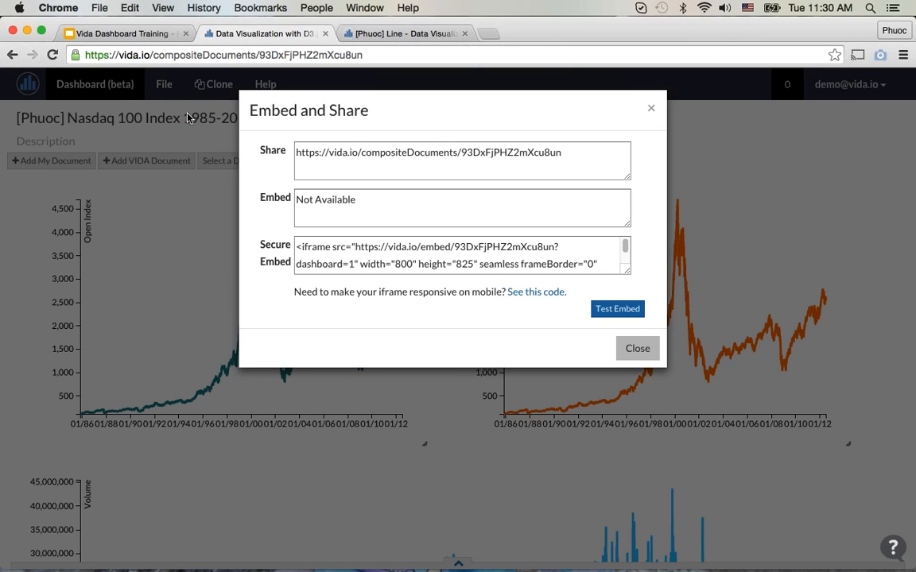
click(437, 262)
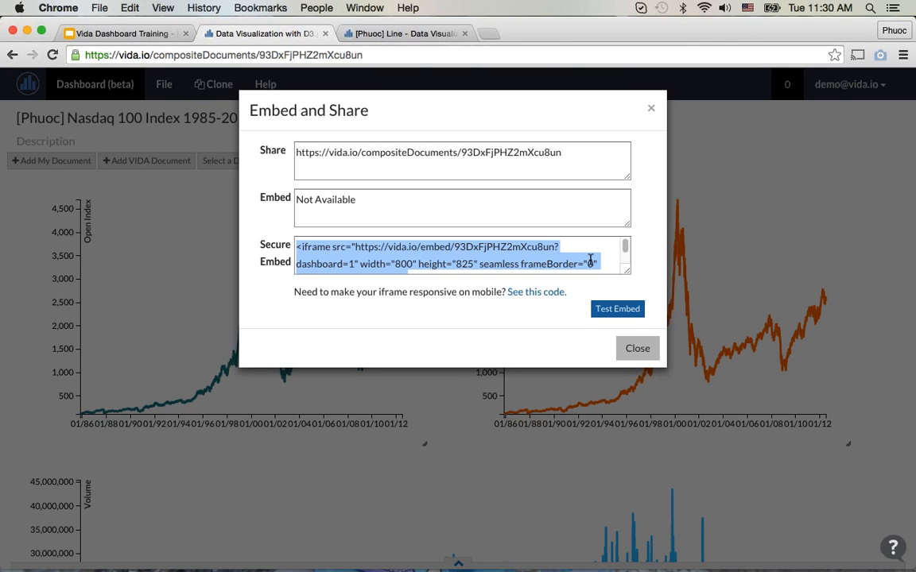
key(super+c)
Step: Open jsfiddle.net in a new browser tab and paste the iframe code into the HTML pane
key(super+t)
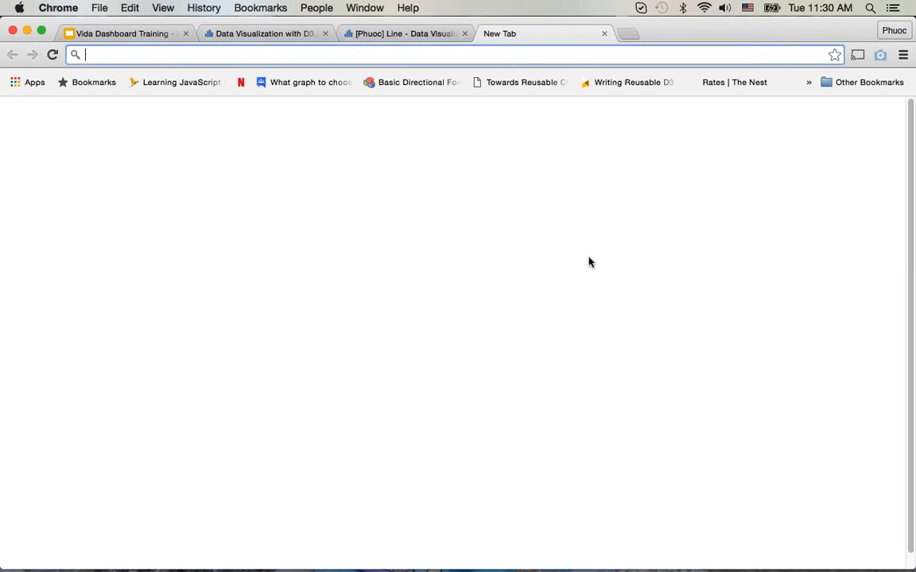
text(vida)
key(super+l)
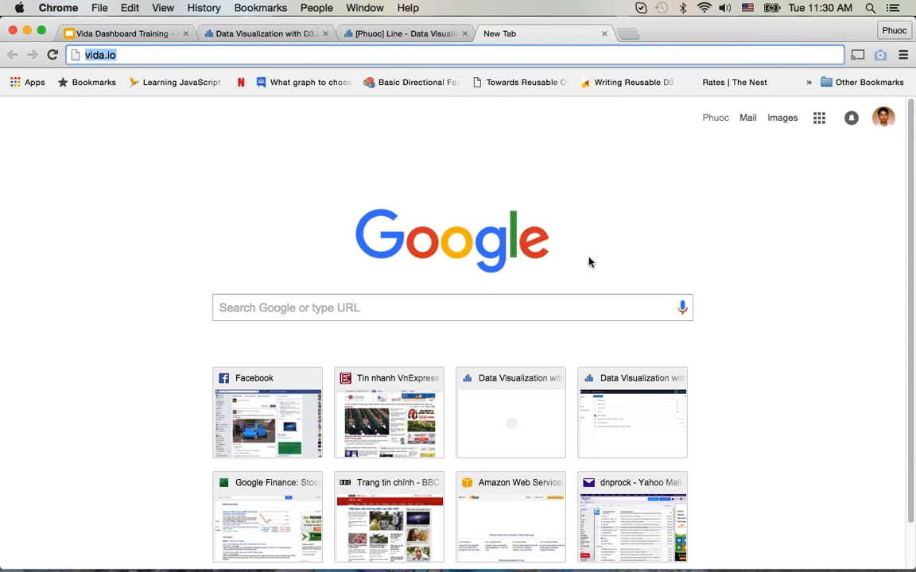
text(jsfiddle.net)
key(Return)
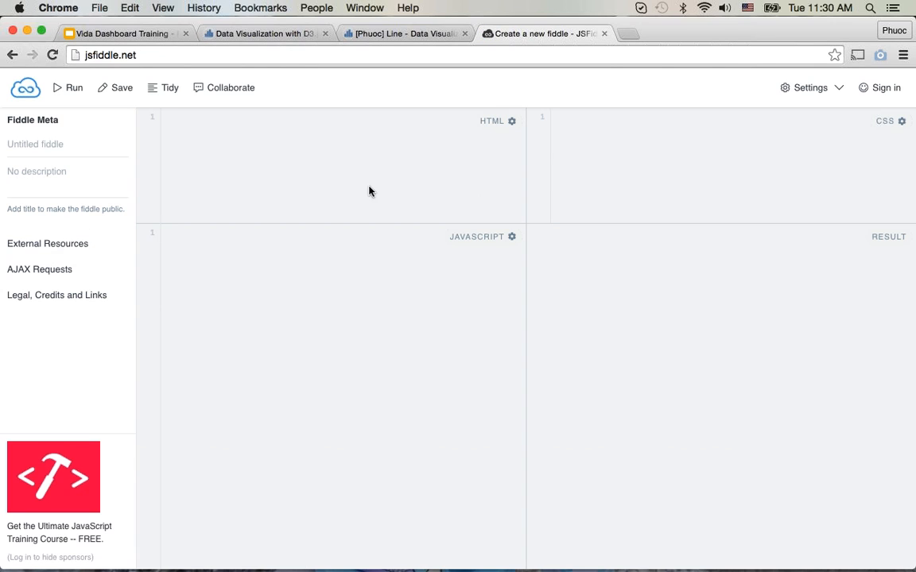
key(super+v)
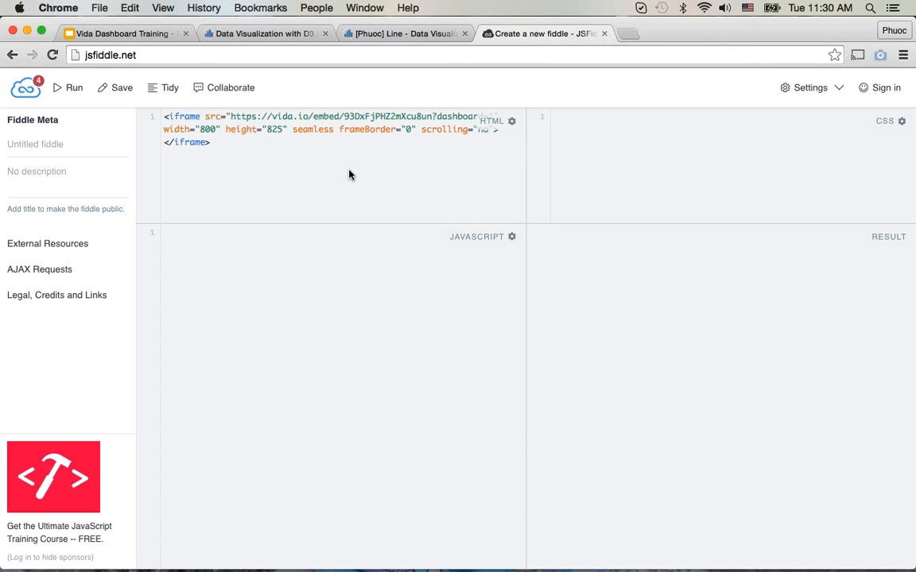
Step: Set the iframe's width to 1200 in the HTML code and run the fiddle
double_click(208, 130)
text(1)
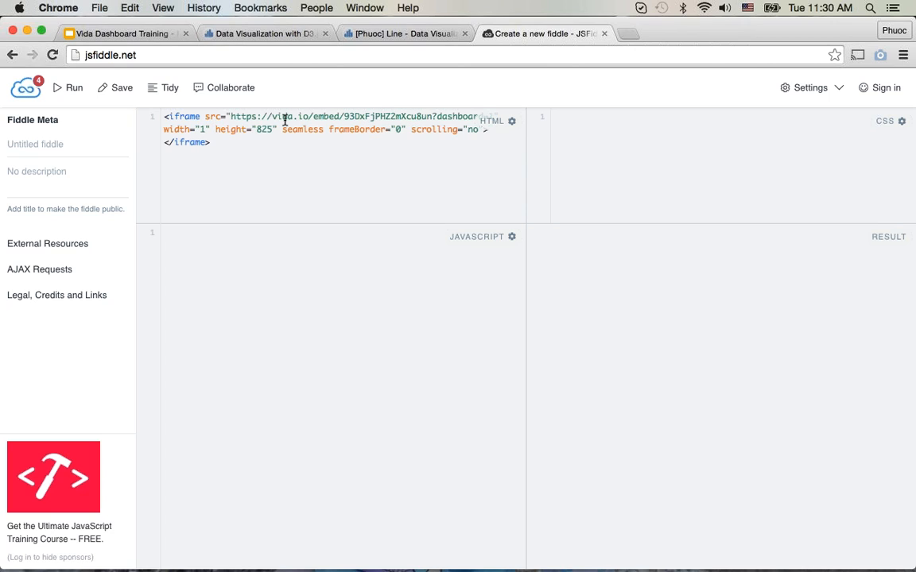
text(200)
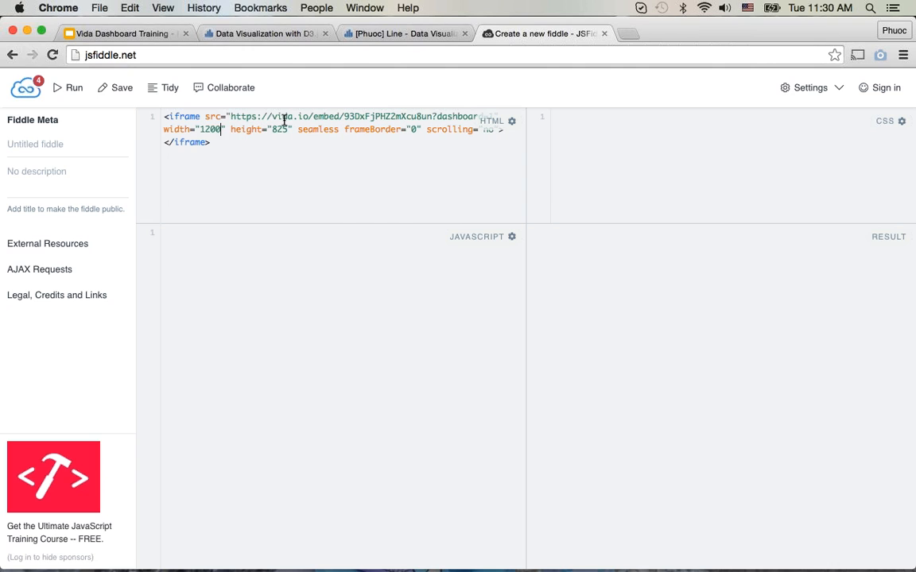
click(69, 88)
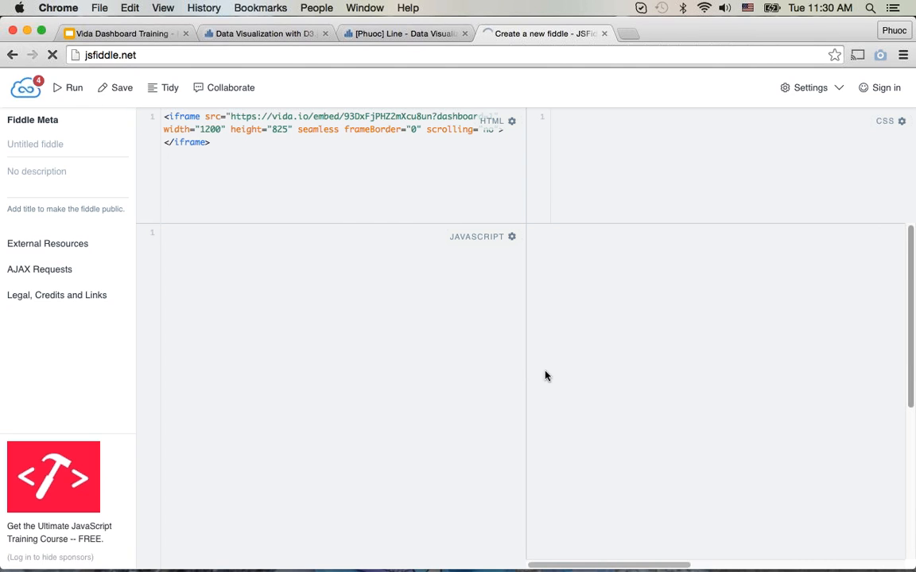
Step: Enlarge the fiddle's result pane and examine how the embedded dashboard's charts are laid out across its full width and height
drag(529, 375, 352, 398)
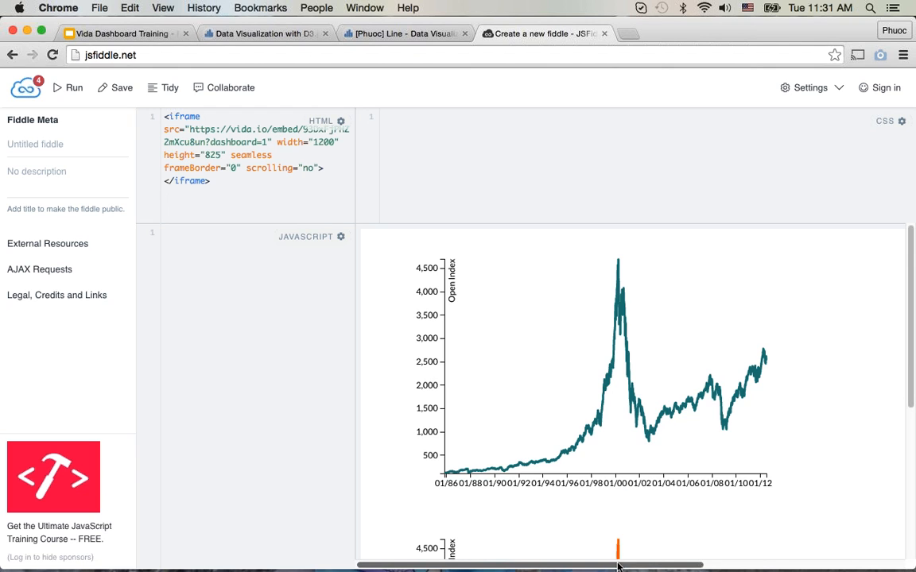
scroll(626, 557, right, 5)
scroll(626, 556, left, 5)
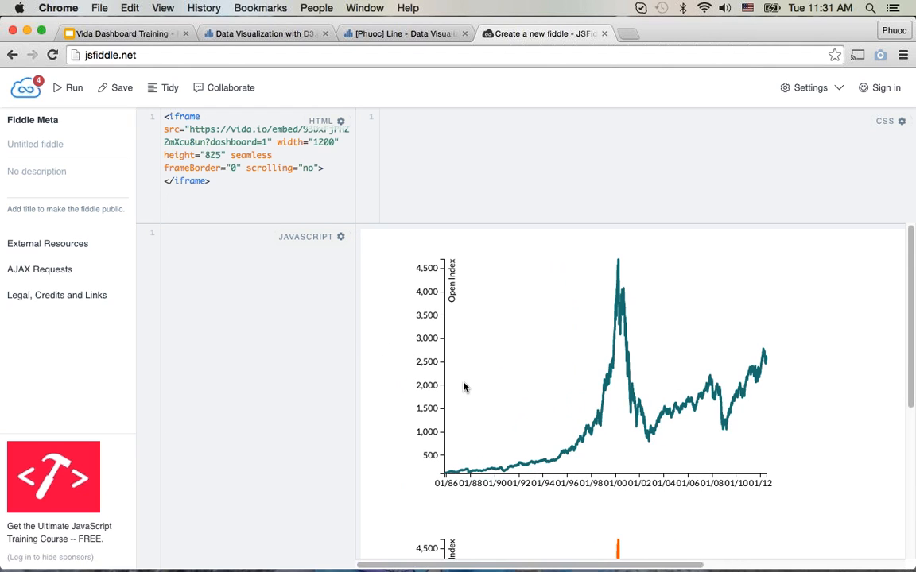
drag(353, 329, 270, 331)
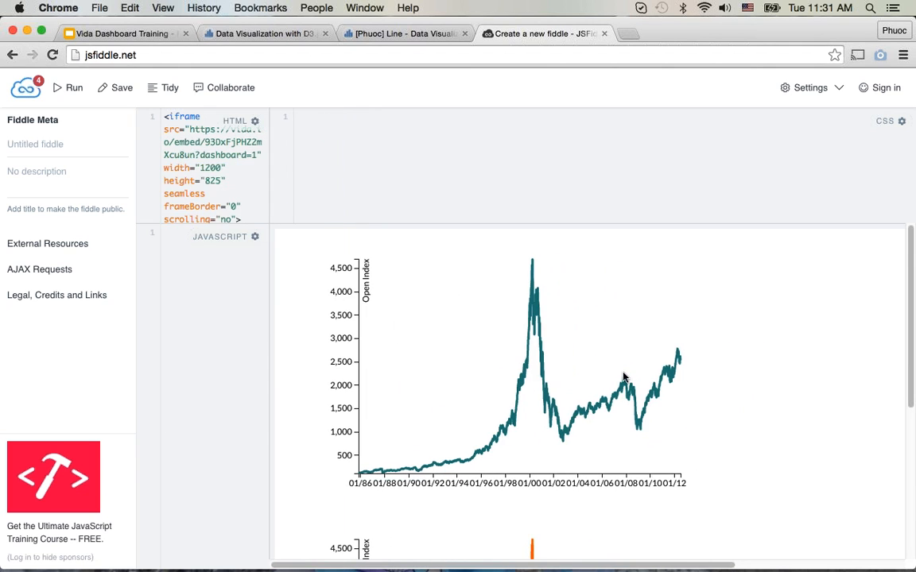
scroll(623, 376, down, 8)
scroll(624, 377, up, 6)
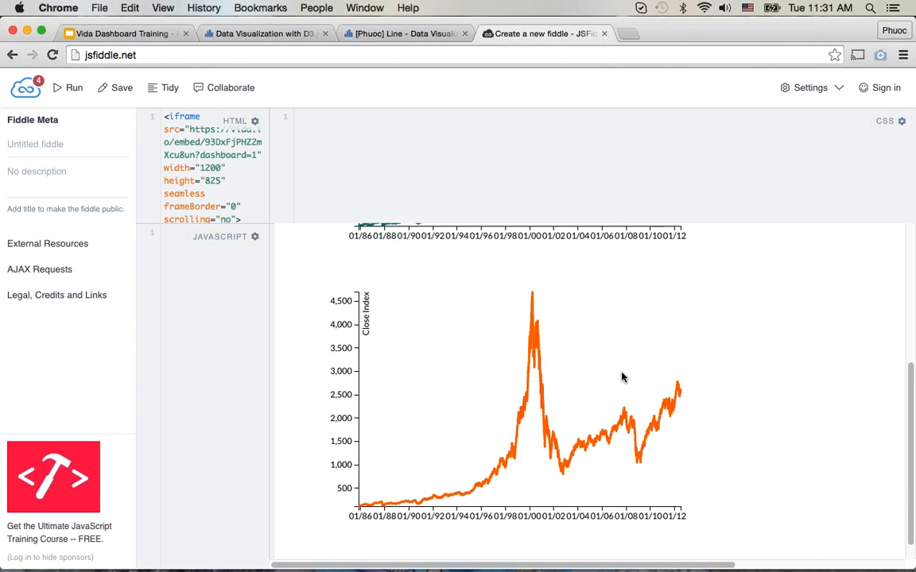
scroll(716, 564, right, 6)
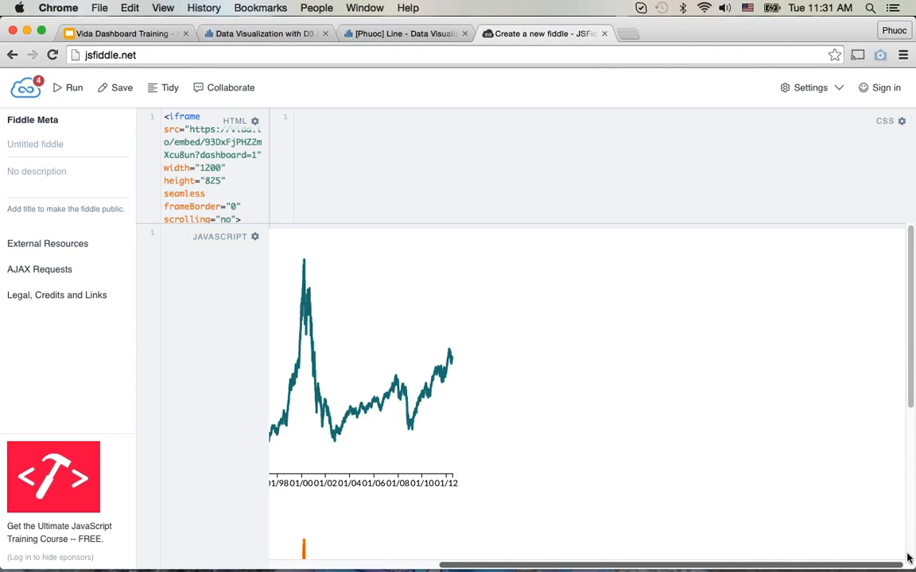
scroll(787, 527, down, 7)
scroll(841, 526, up, 6)
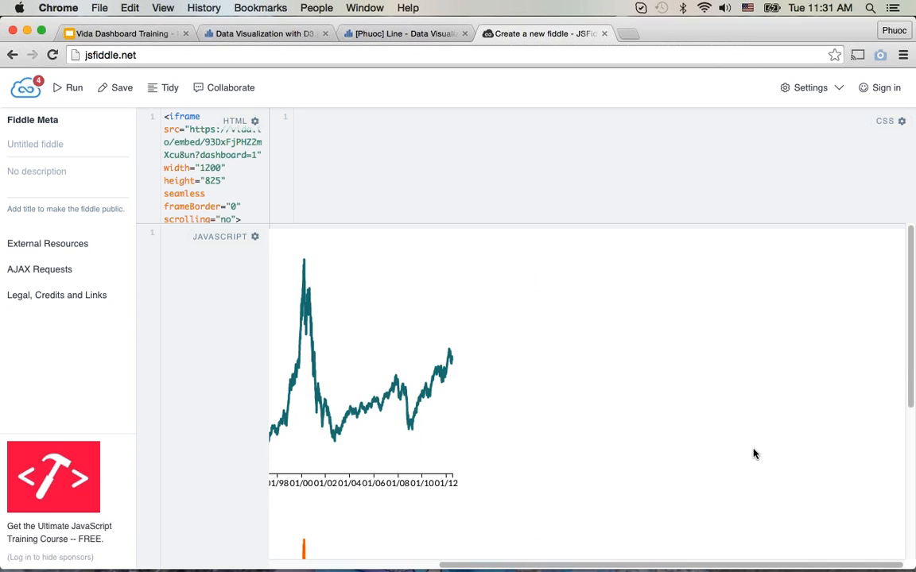
Step: Widen the HTML pane, set the iframe's width to 1400 and height to 1200, and rerun the fiddle
drag(269, 261, 463, 264)
click(280, 129)
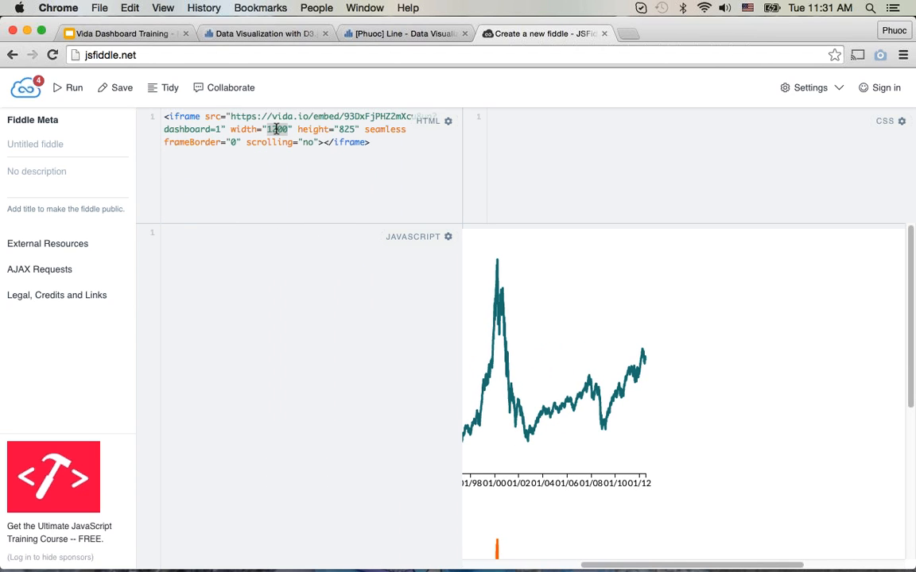
key(BackSpace)
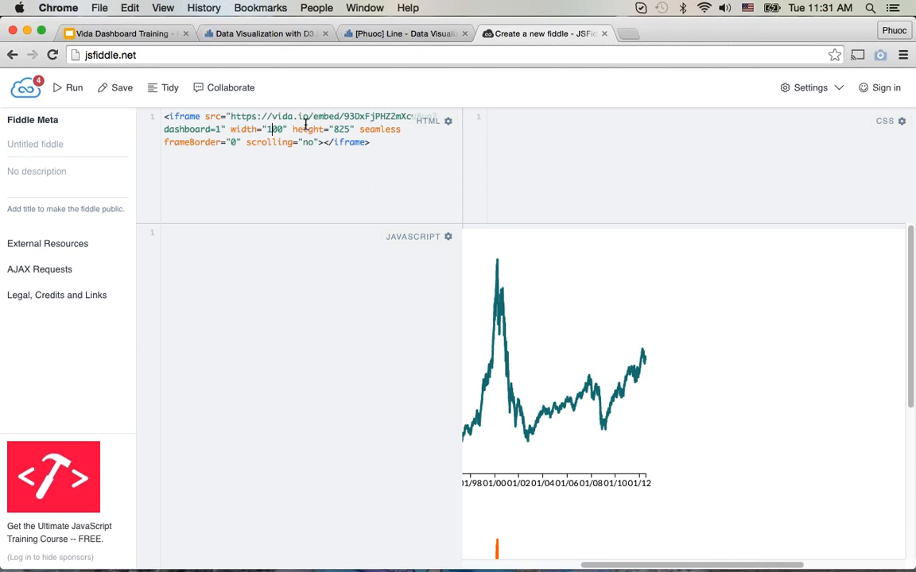
text(4)
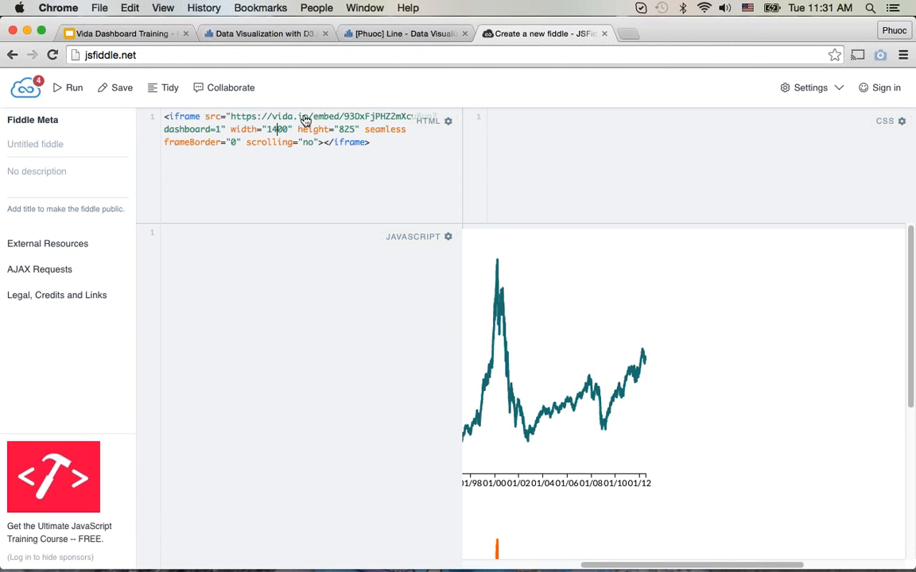
double_click(347, 128)
text(1200)
key(ctrl+Return)
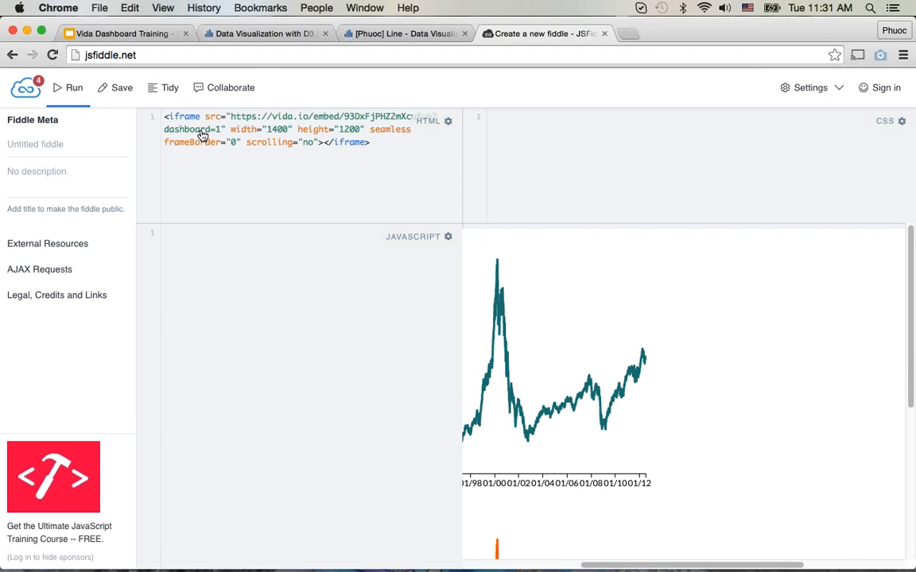
click(60, 92)
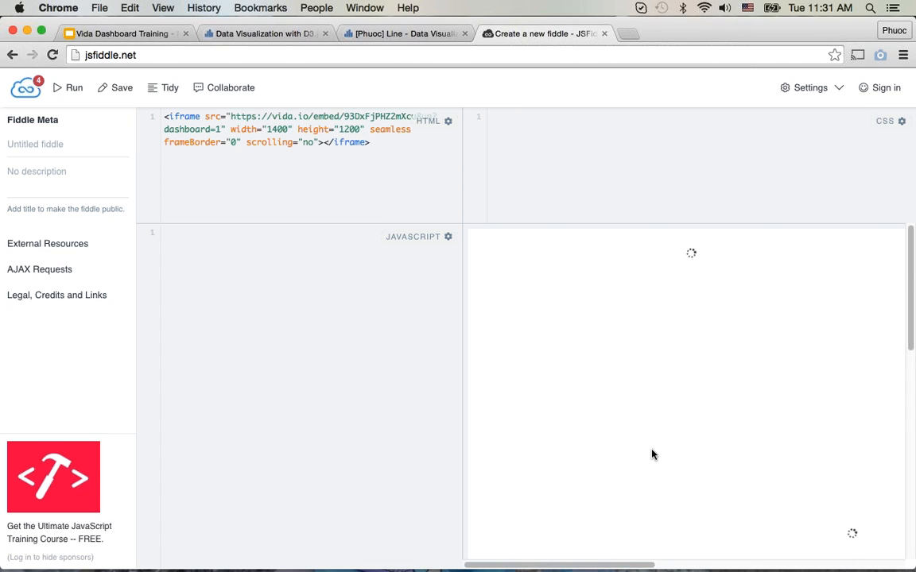
Step: Check the original Nasdaq 100 Index dashboard's chart layout in Vida and return to the fiddle
click(246, 36)
click(225, 221)
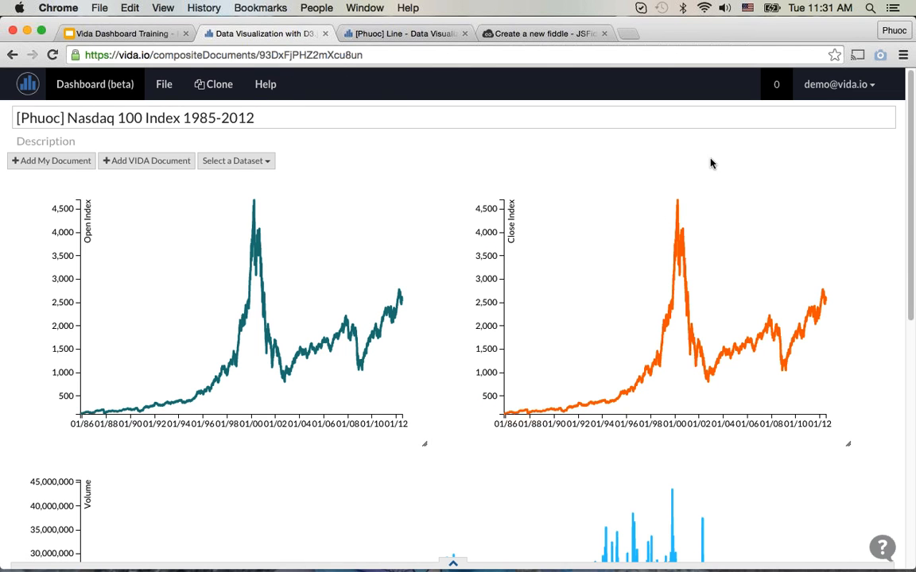
click(553, 34)
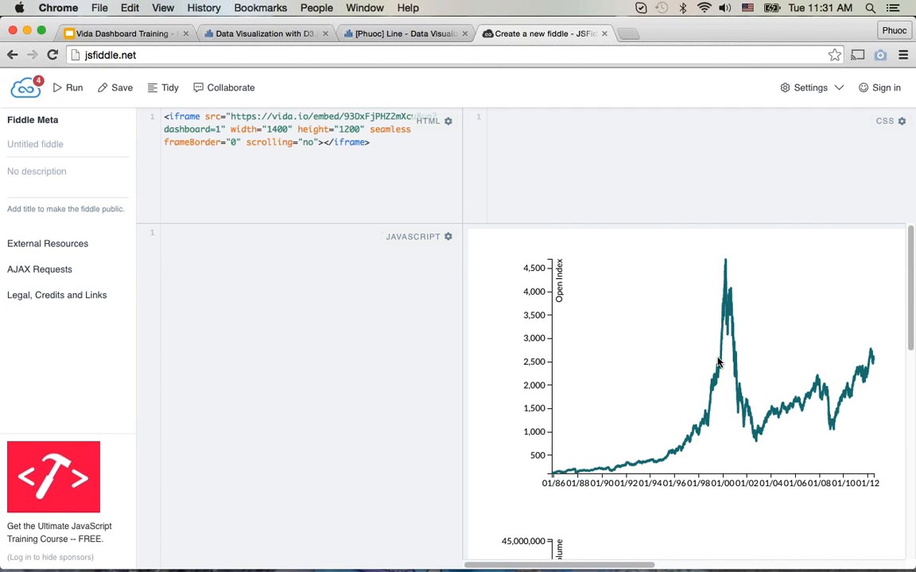
Step: Examine the embedded dashboard's line, volume and bar charts across the full width and height of the fiddle's result
scroll(646, 320, down, 10)
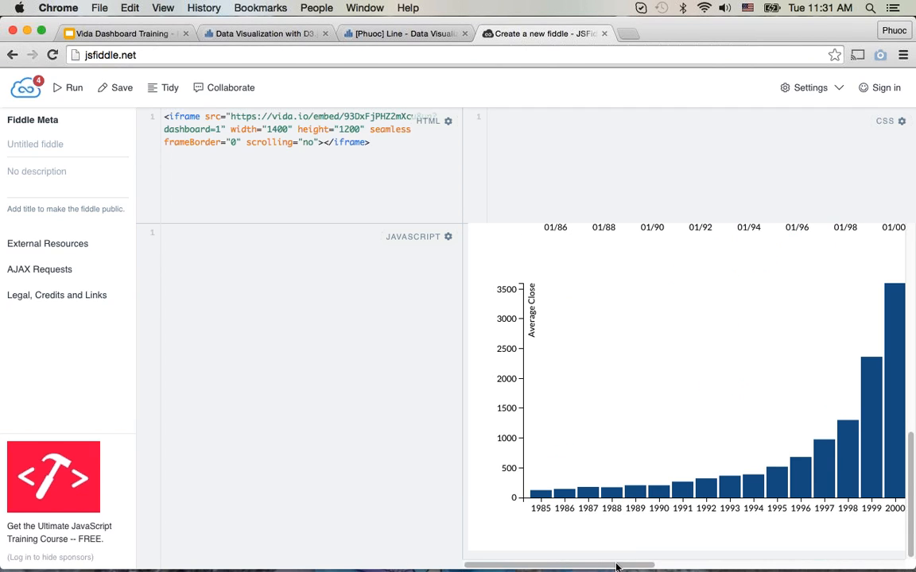
scroll(794, 548, right, 10)
scroll(791, 482, up, 10)
scroll(790, 483, up, 3)
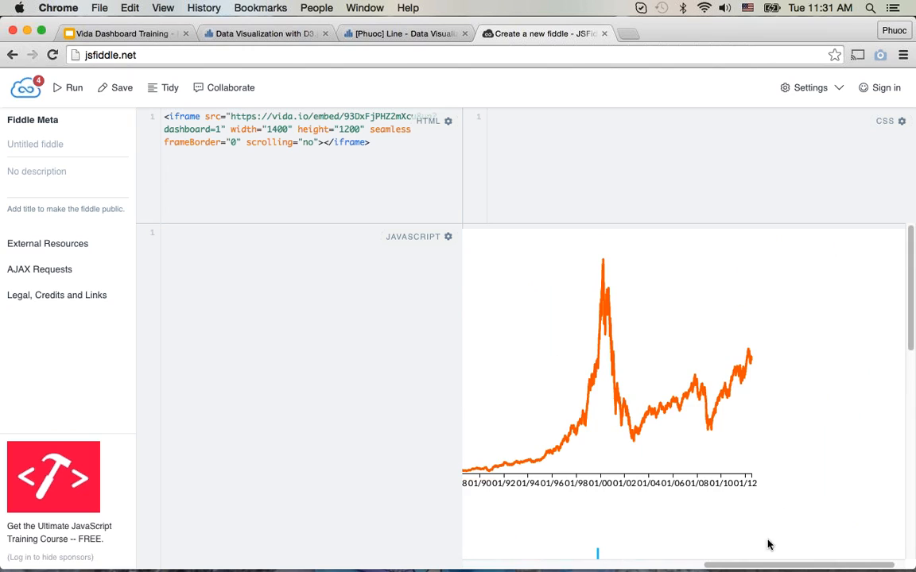
scroll(638, 565, left, 10)
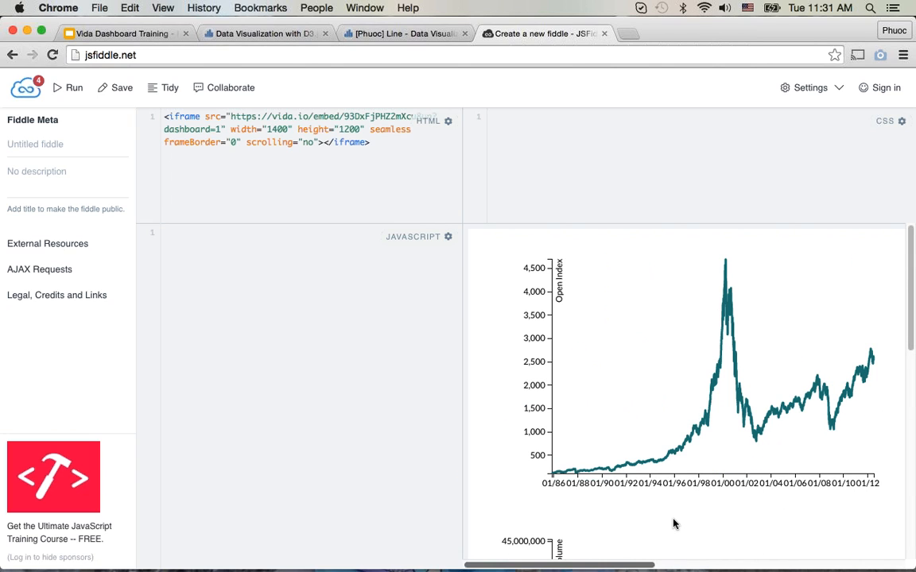
scroll(688, 477, down, 5)
scroll(685, 468, down, 8)
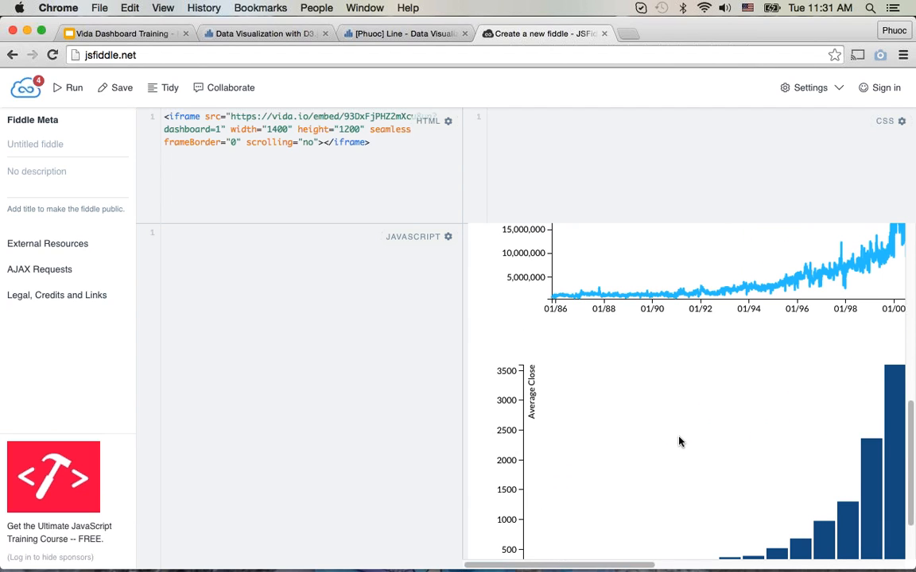
scroll(679, 441, up, 1)
scroll(668, 437, up, 2)
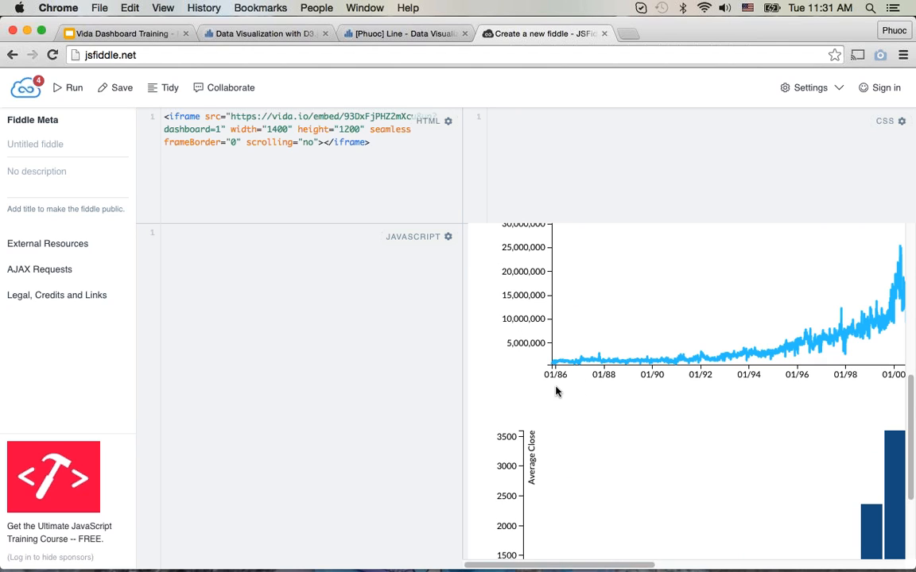
scroll(739, 420, up, 5)
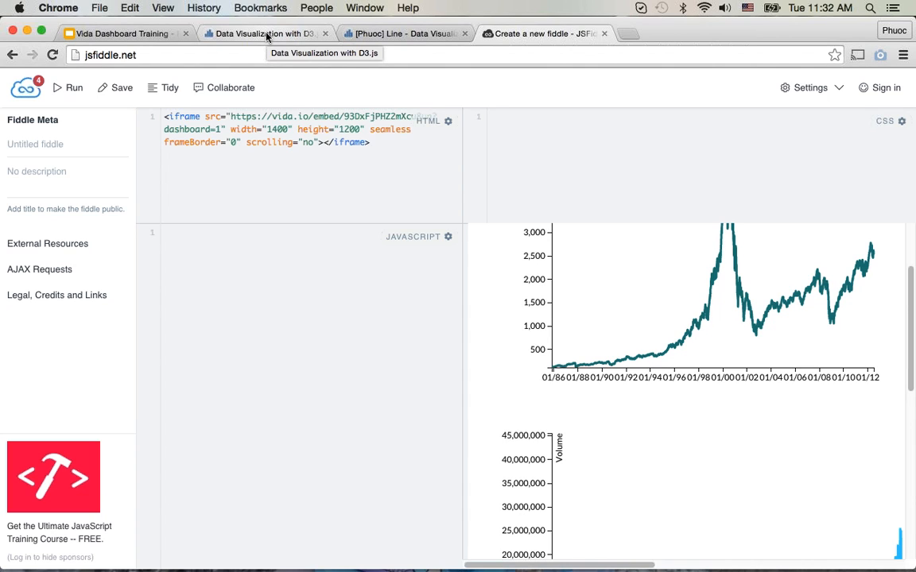
scroll(660, 436, up, 3)
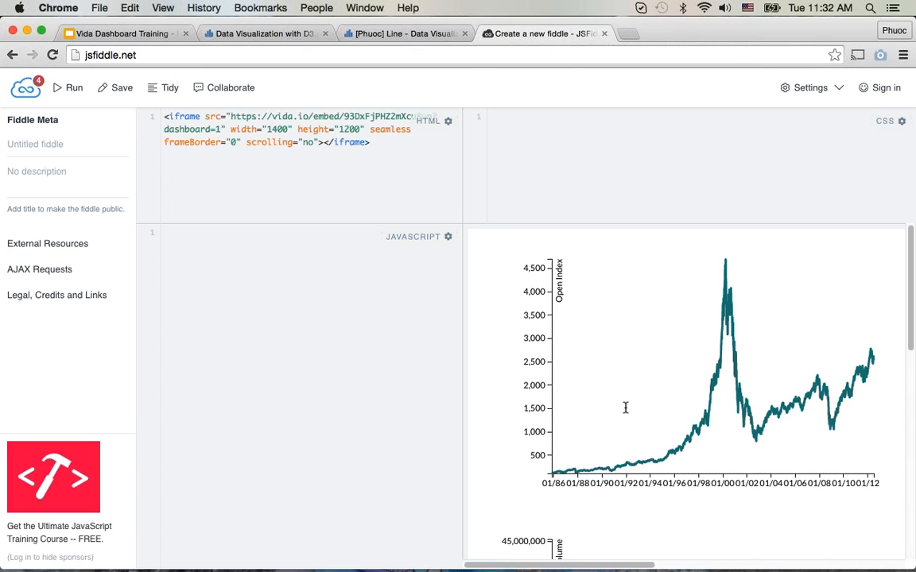
Step: Switch to the Vida Dashboard Training presentation in Google Slides and show the "Example - Dashboard" slide
click(234, 40)
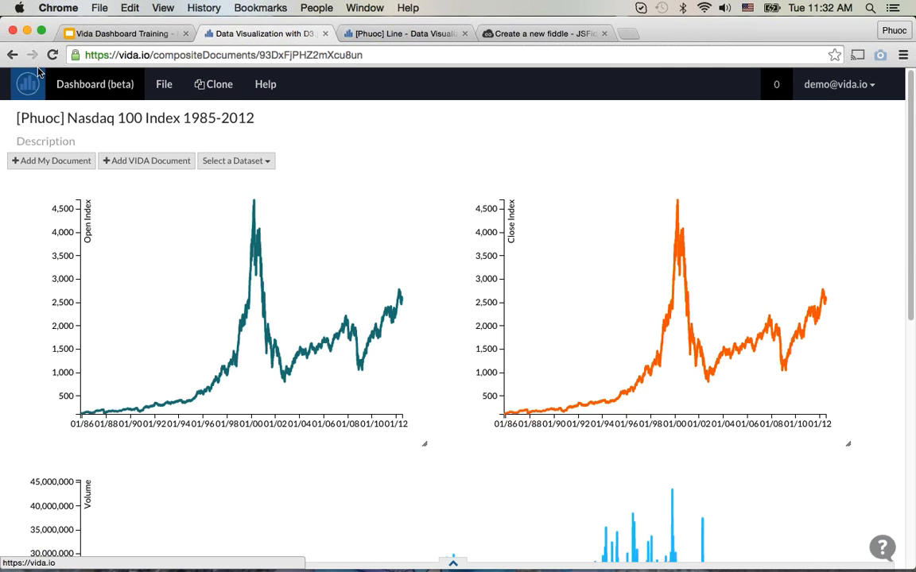
click(119, 33)
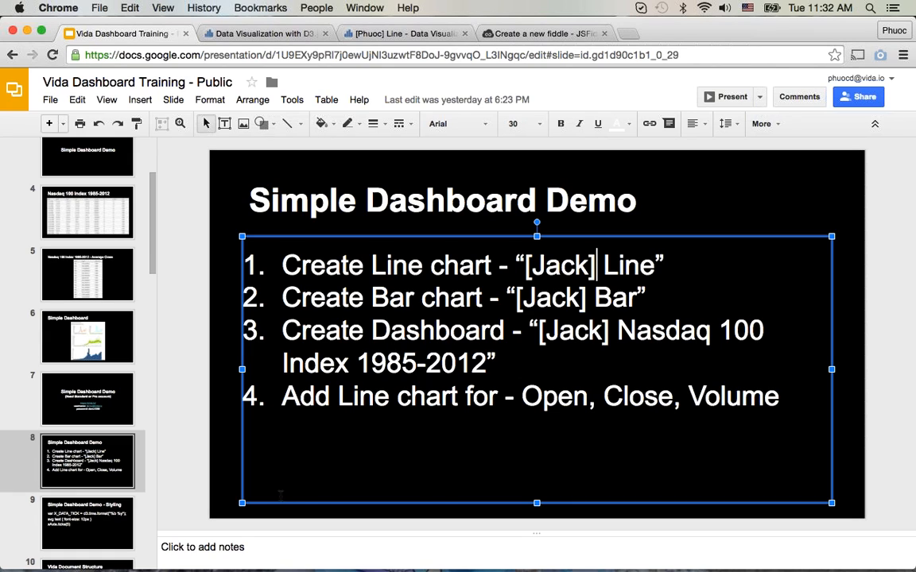
click(222, 470)
scroll(87, 413, down, 2)
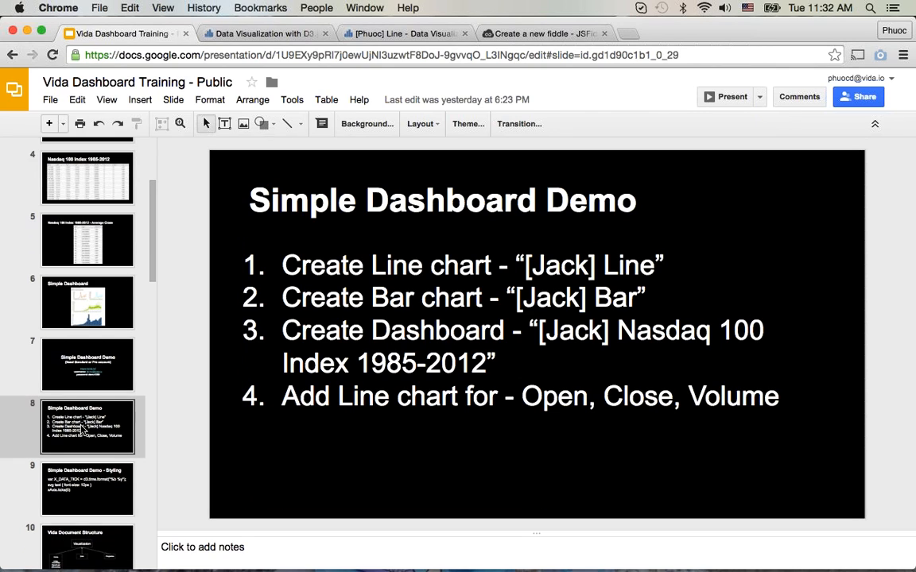
scroll(86, 449, down, 1)
scroll(89, 469, down, 15)
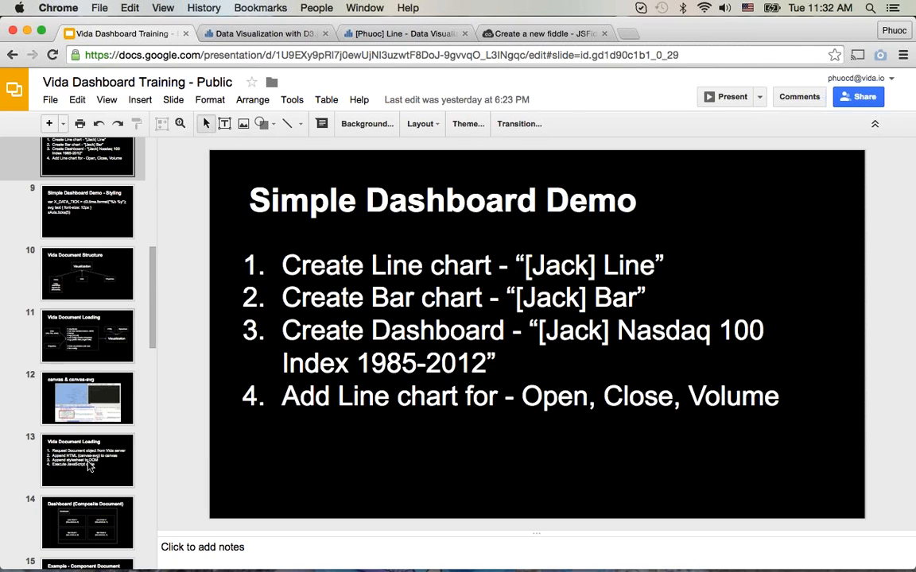
scroll(89, 467, down, 10)
scroll(87, 465, down, 9)
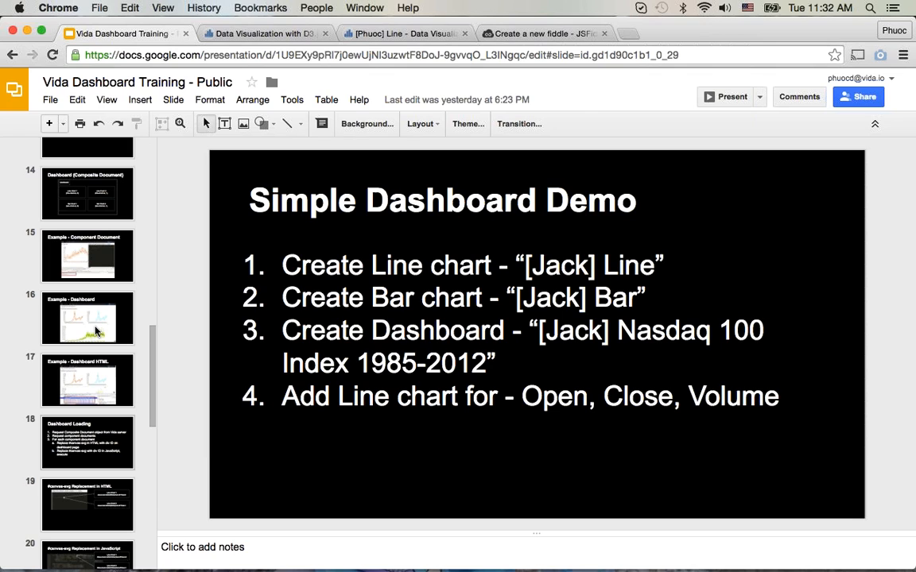
click(94, 326)
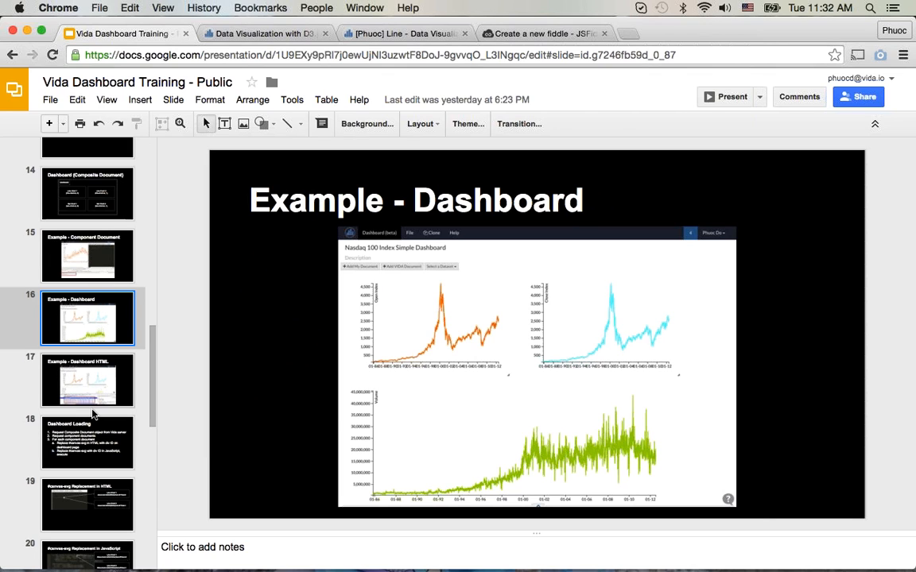
Step: Show the "Connect Component Documents" slide with the CompDoc.dispatch diagram
scroll(93, 412, down, 7)
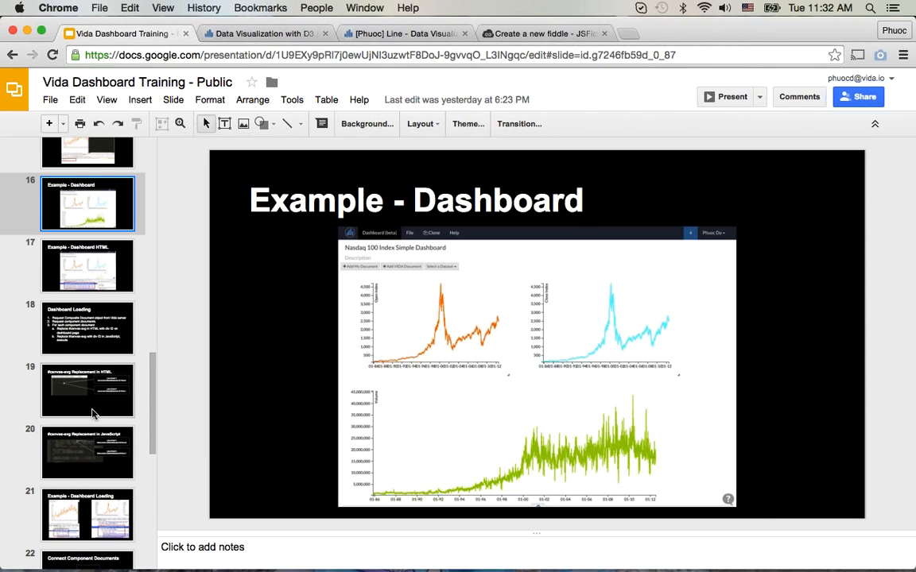
scroll(92, 414, down, 11)
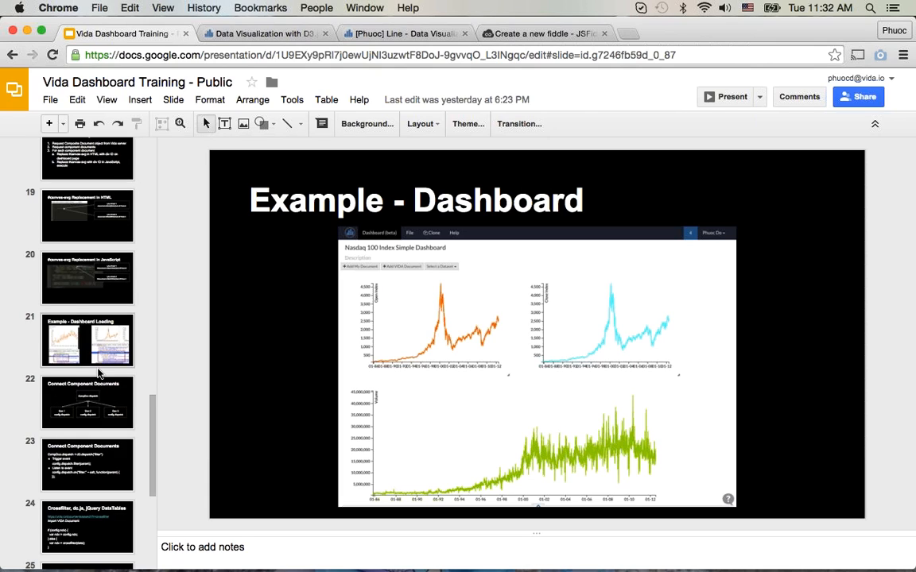
scroll(100, 372, down, 4)
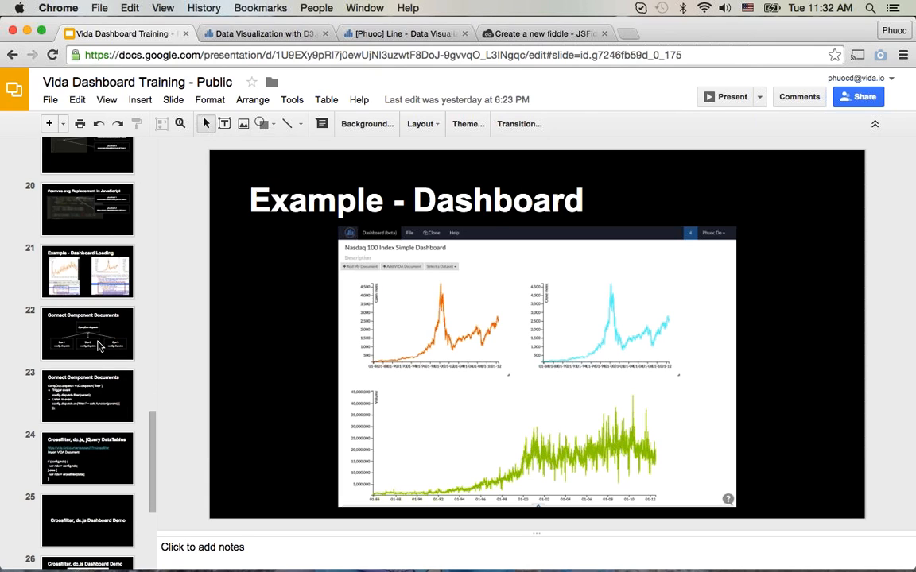
click(99, 344)
scroll(100, 388, down, 4)
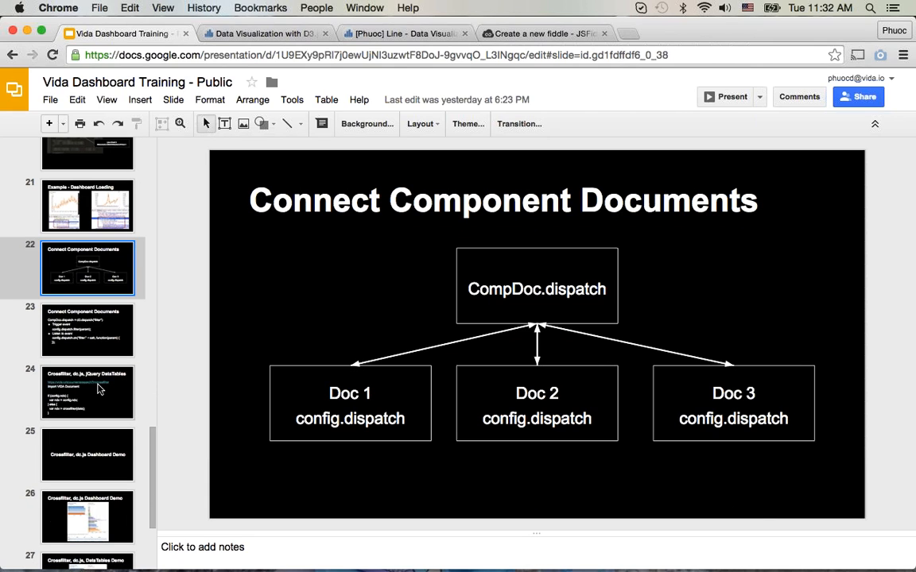
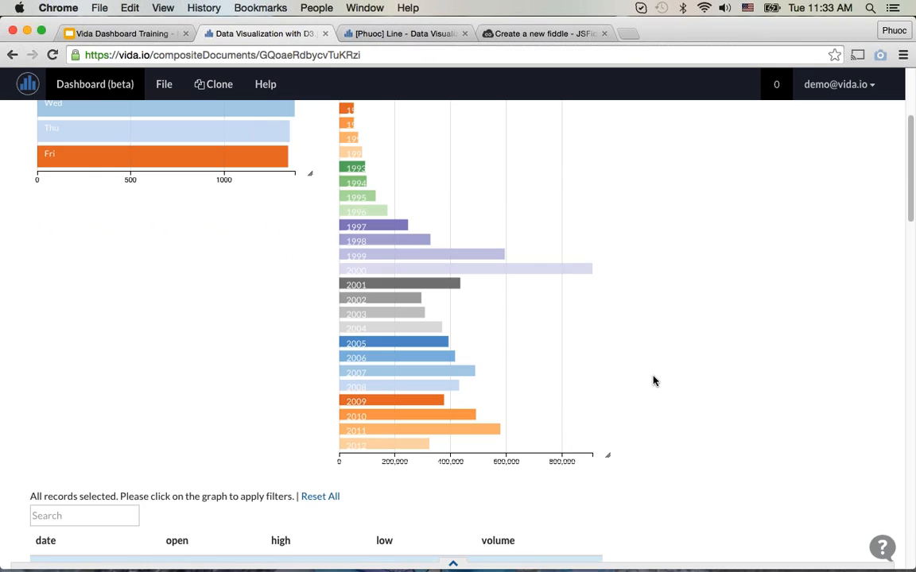
Step: Examine the [Demo] Nasdaq 100 Index dc.js dashboard's day-of-week chart, year chart and monthly grouped records table
scroll(652, 382, up, 1)
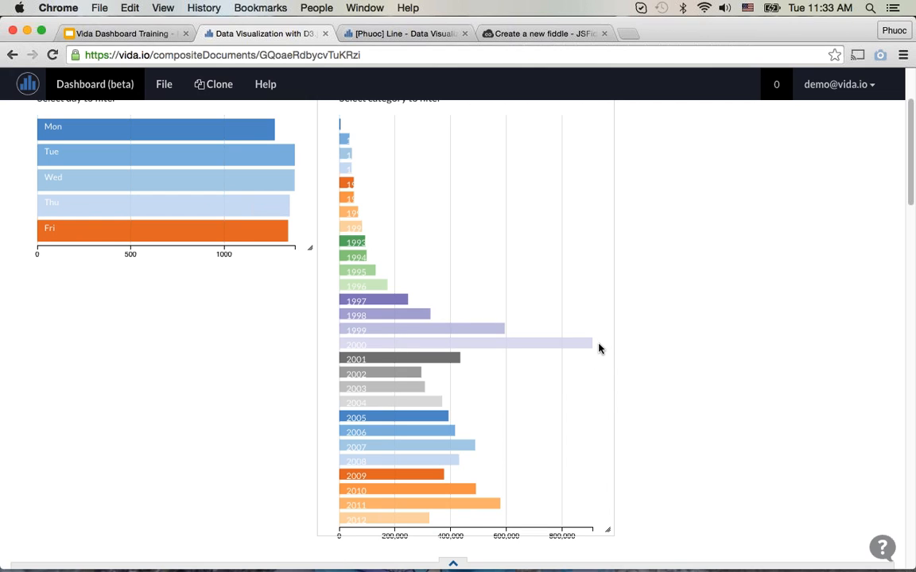
scroll(507, 430, down, 5)
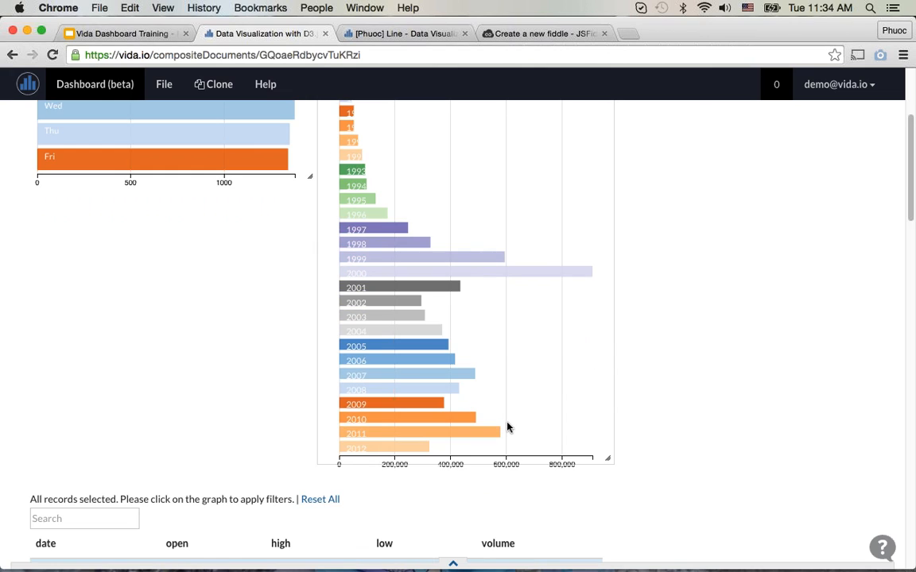
scroll(507, 388, up, 5)
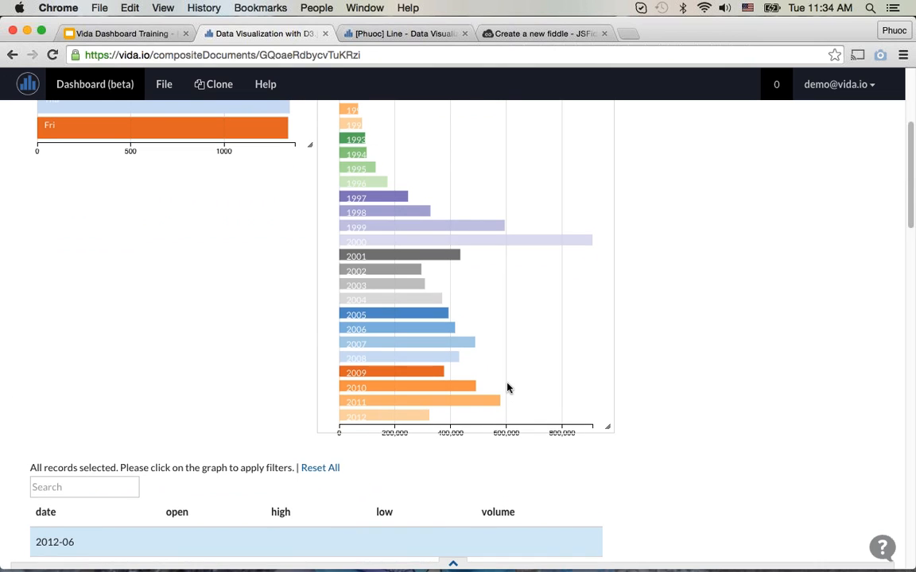
scroll(508, 387, down, 5)
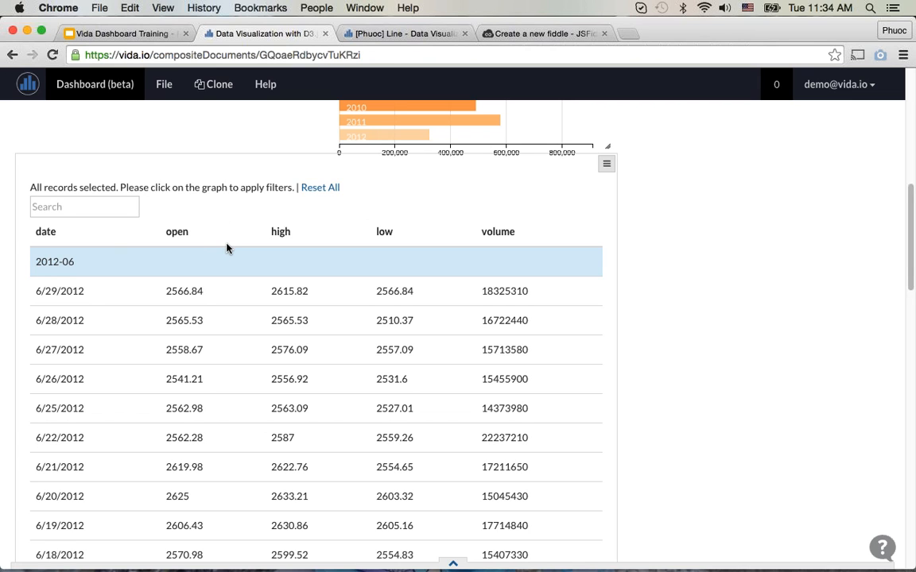
scroll(227, 249, down, 3)
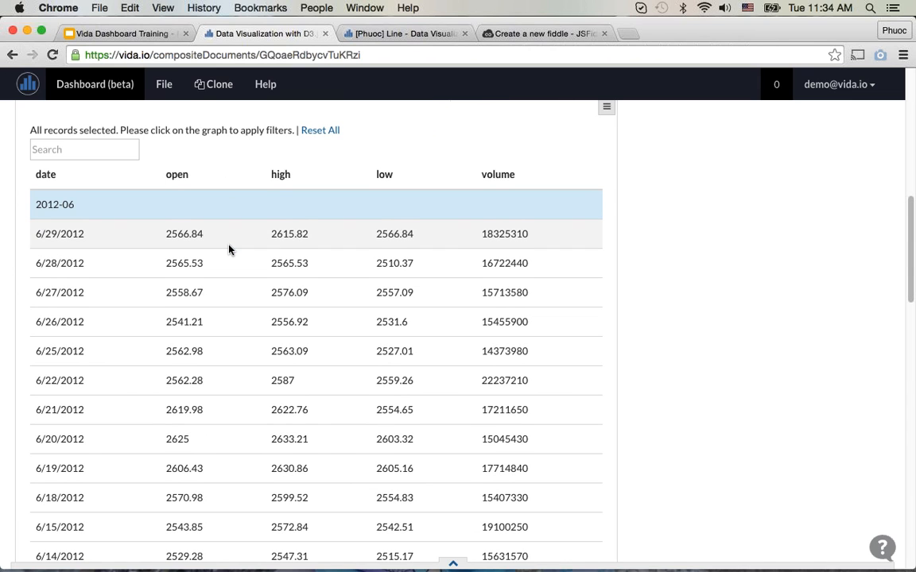
scroll(229, 249, down, 15)
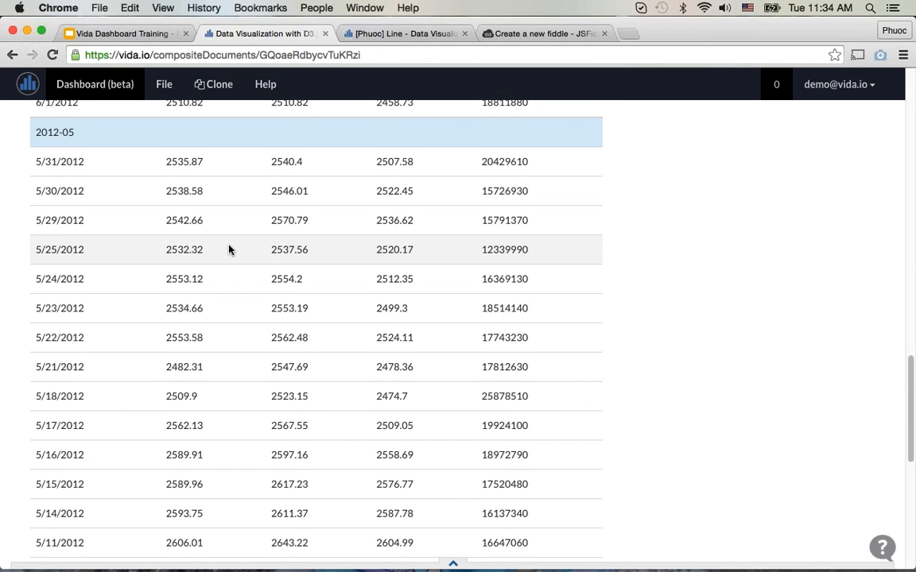
scroll(228, 250, down, 10)
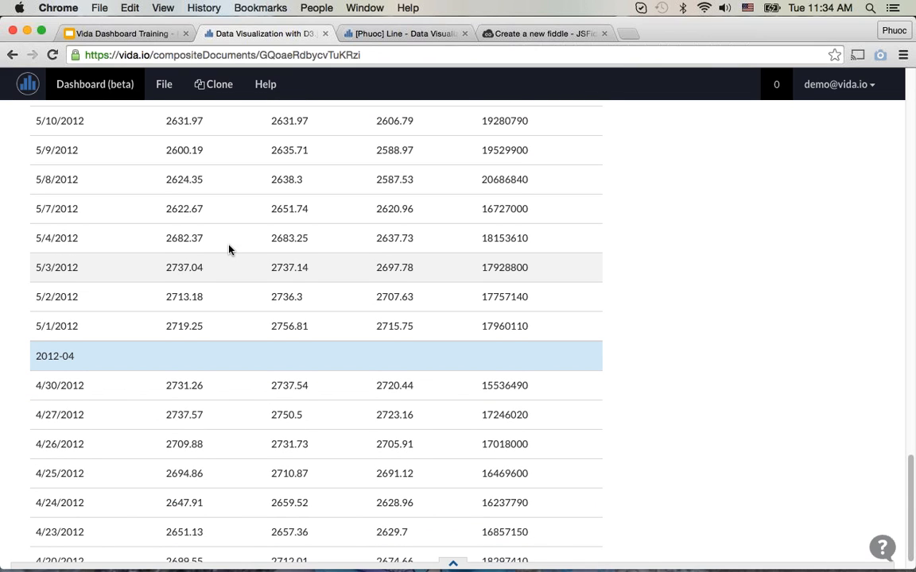
scroll(228, 250, up, 20)
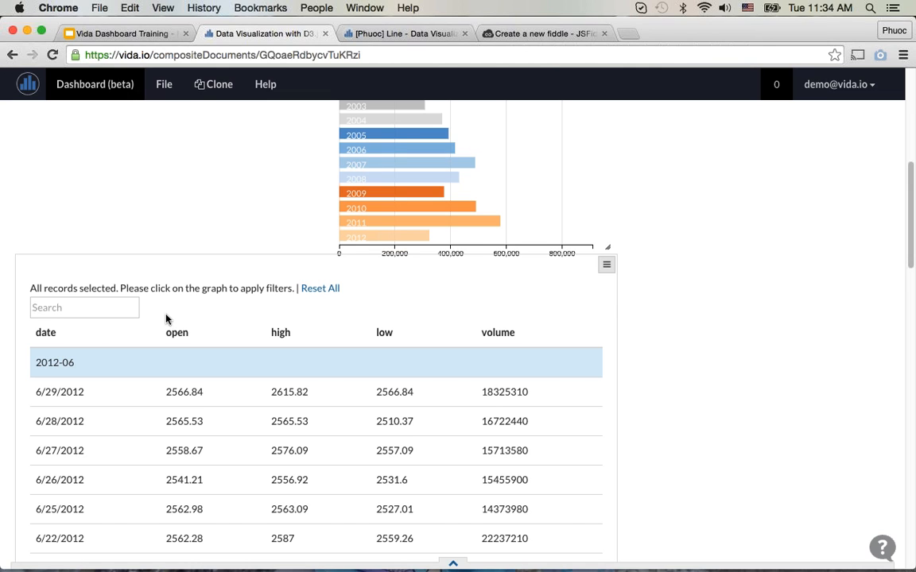
scroll(167, 319, up, 1)
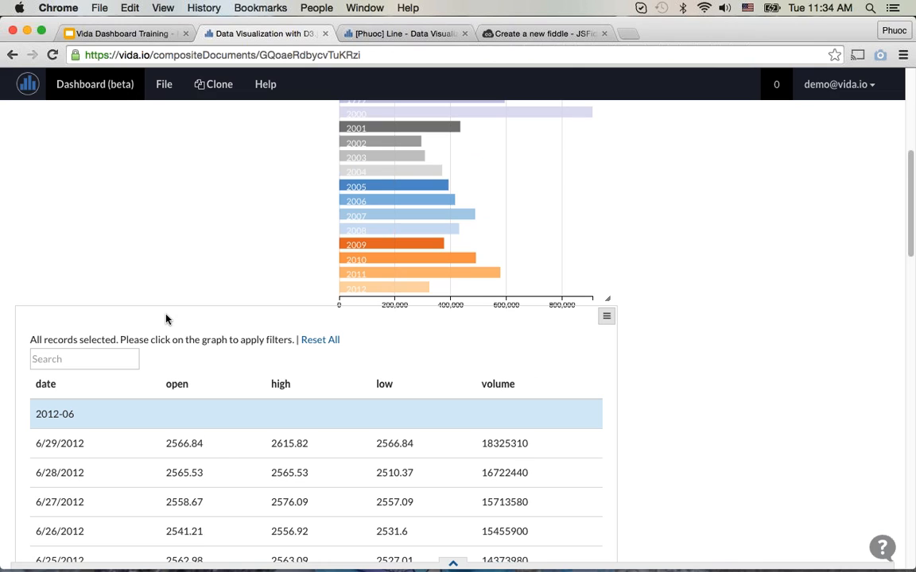
scroll(180, 250, up, 3)
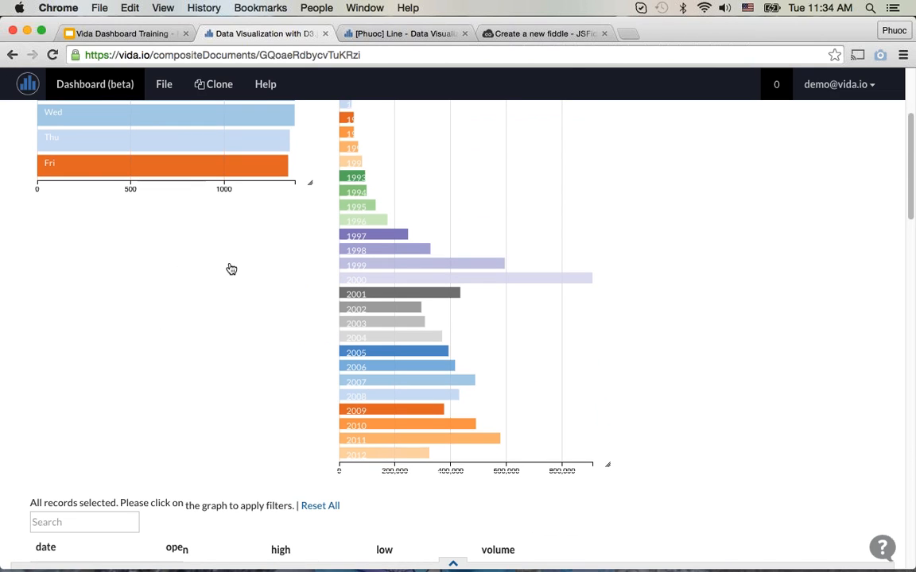
scroll(238, 270, up, 4)
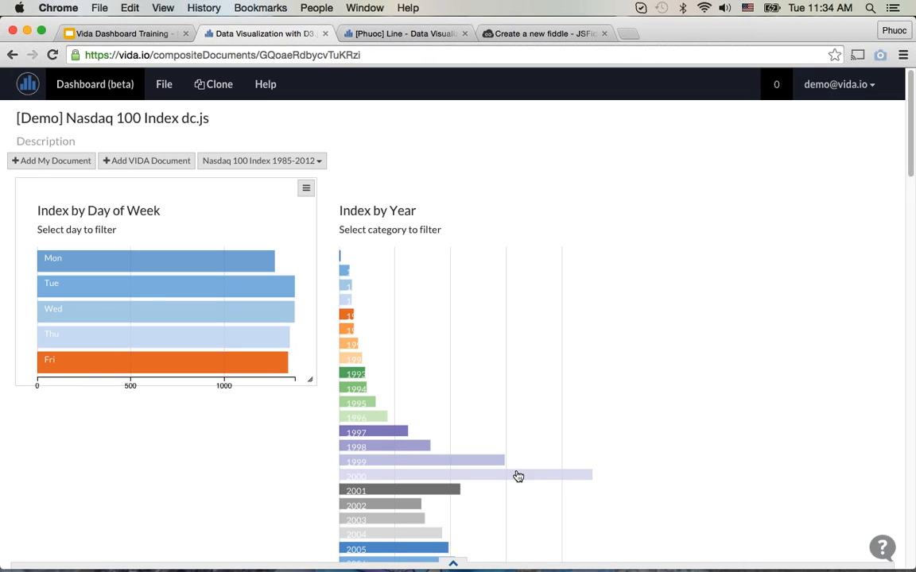
scroll(243, 268, down, 5)
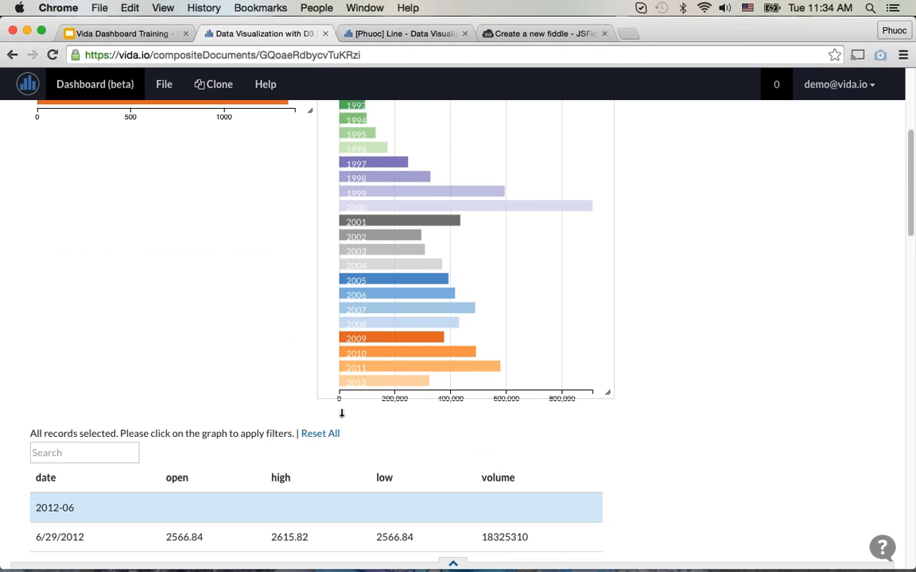
scroll(337, 396, up, 5)
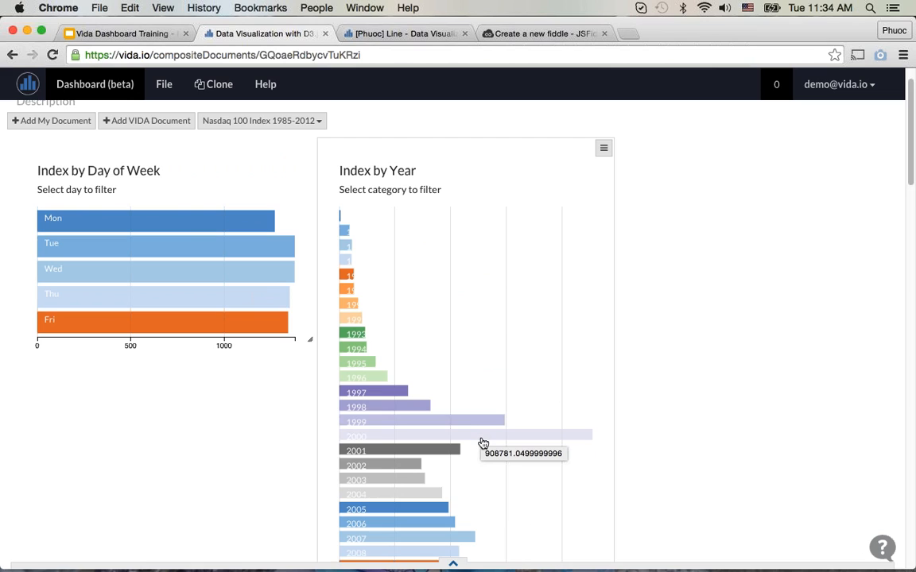
Step: Try filtering the dashboard by the year 2000 in the Index by Year chart and remove that filter
scroll(482, 441, down, 2)
scroll(483, 442, down, 3)
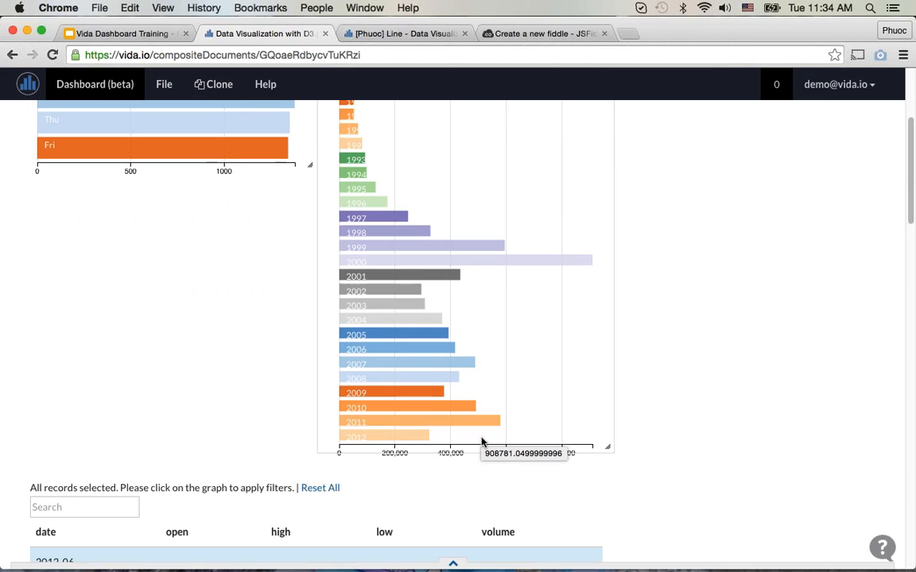
click(532, 243)
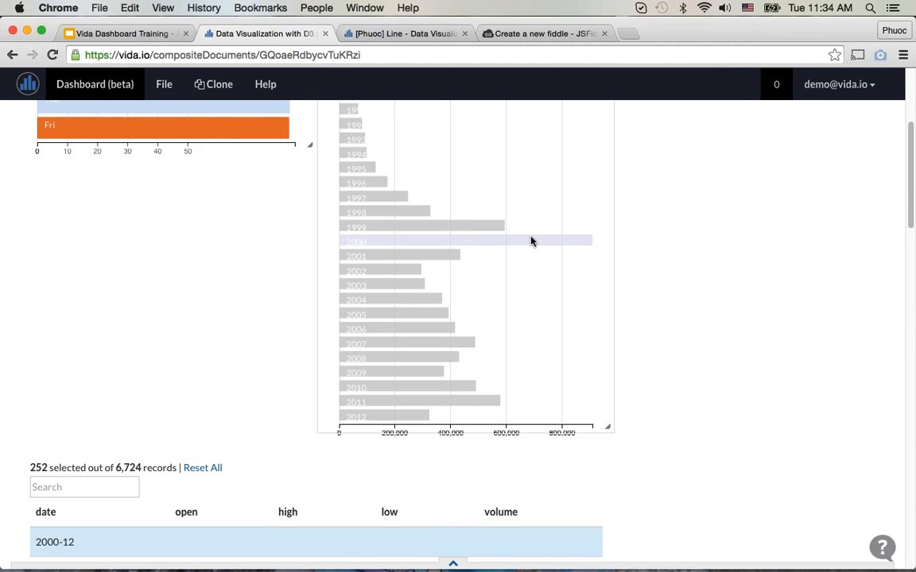
scroll(681, 346, up, 2)
scroll(681, 346, up, 2)
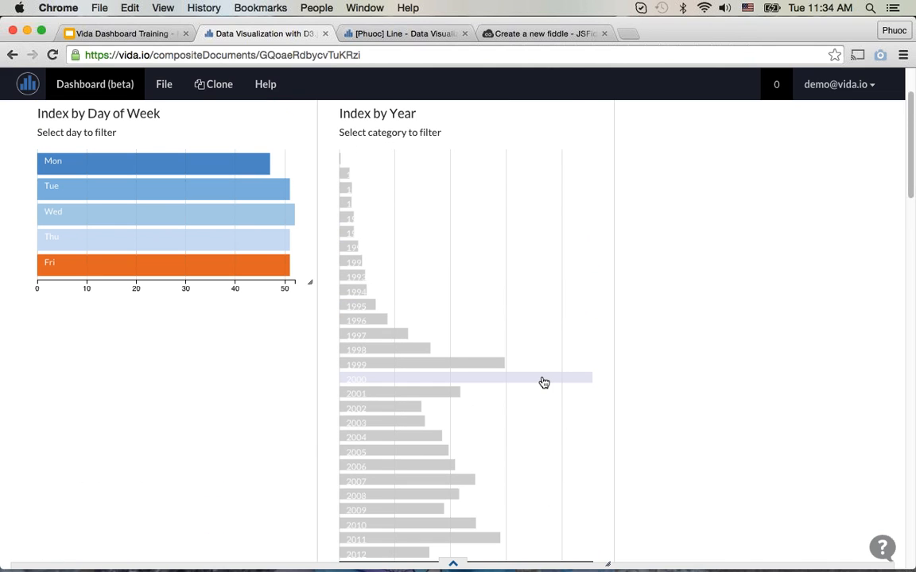
click(544, 378)
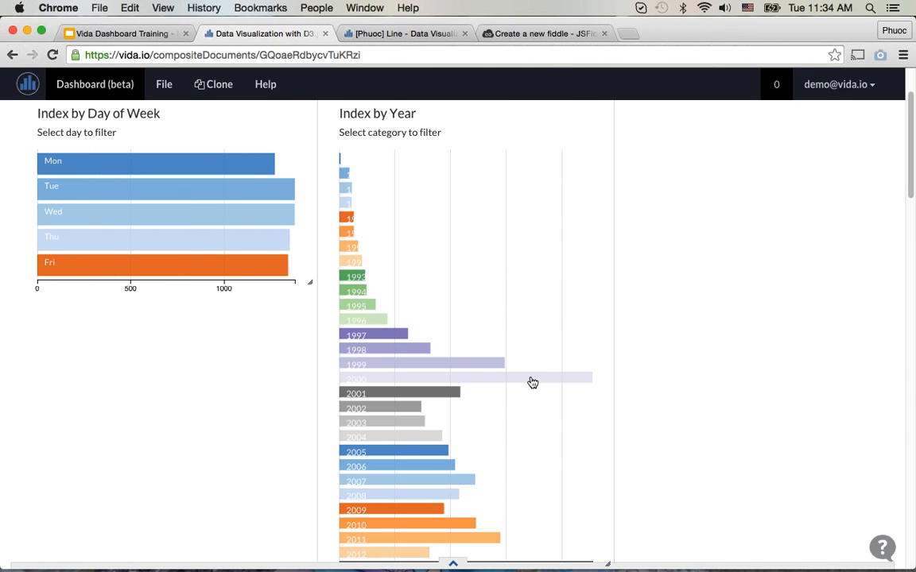
Step: Filter the dashboard to the year 2000 in the Index by Year chart and check the filtered records table
click(483, 380)
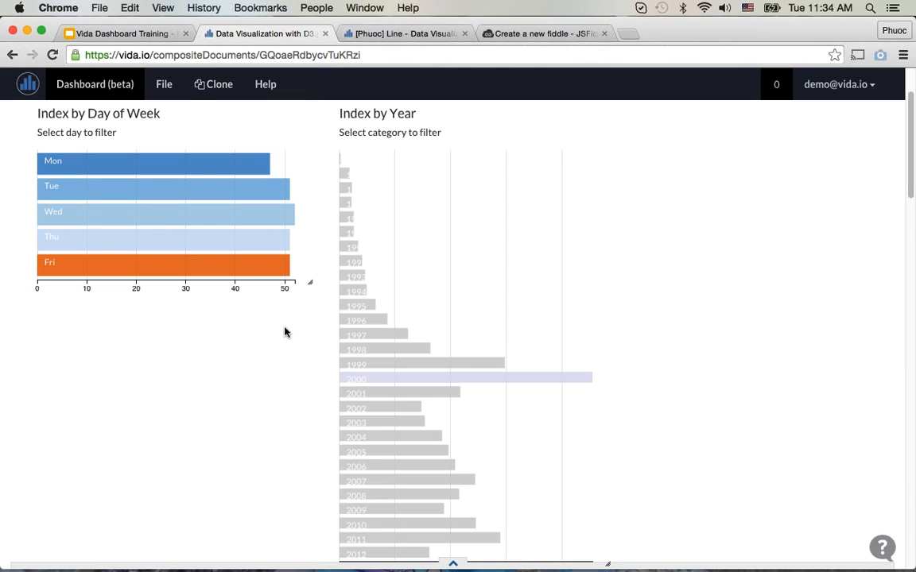
scroll(287, 333, down, 4)
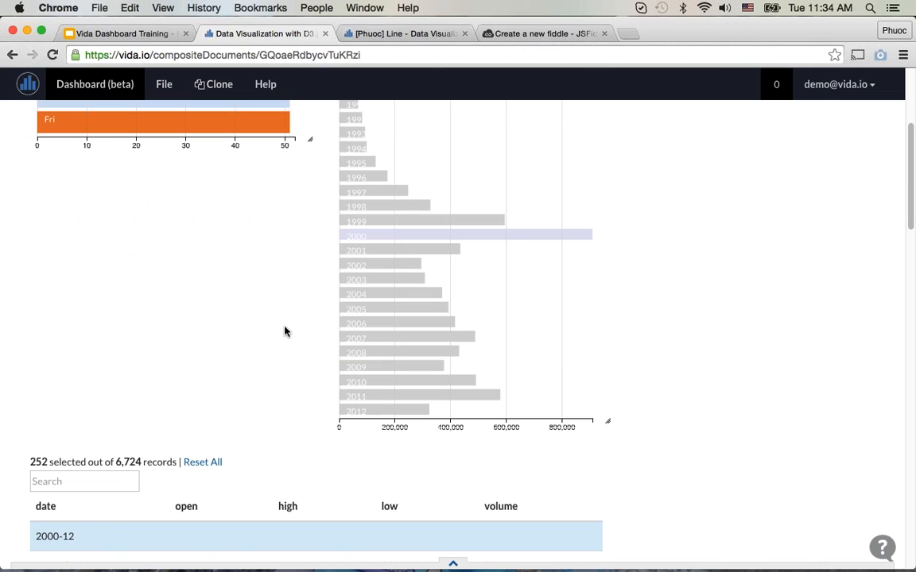
scroll(282, 327, down, 5)
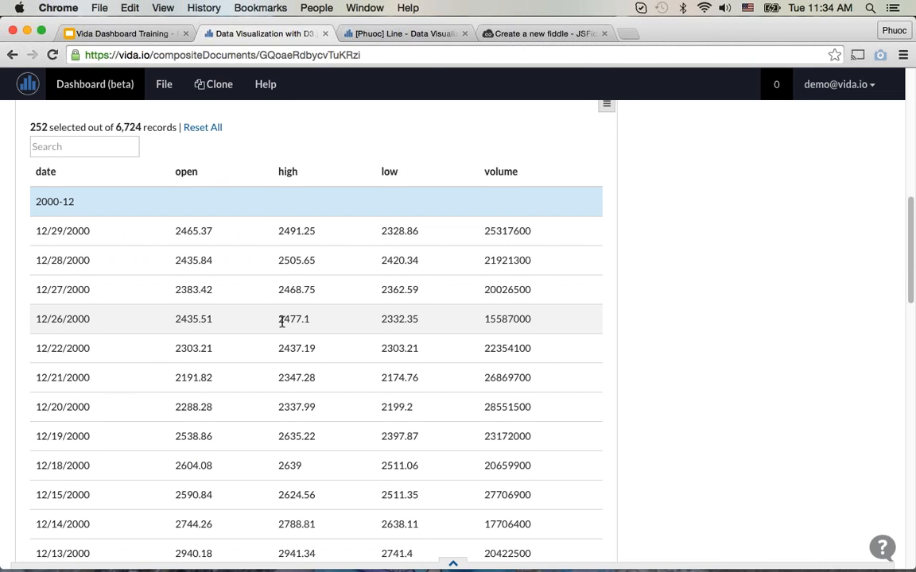
scroll(282, 326, down, 2)
scroll(282, 327, down, 15)
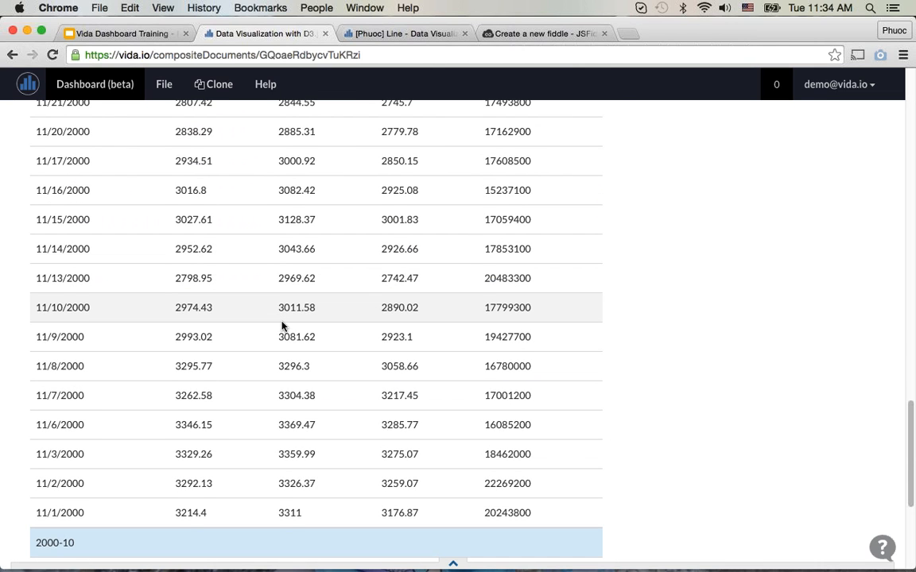
scroll(282, 327, up, 15)
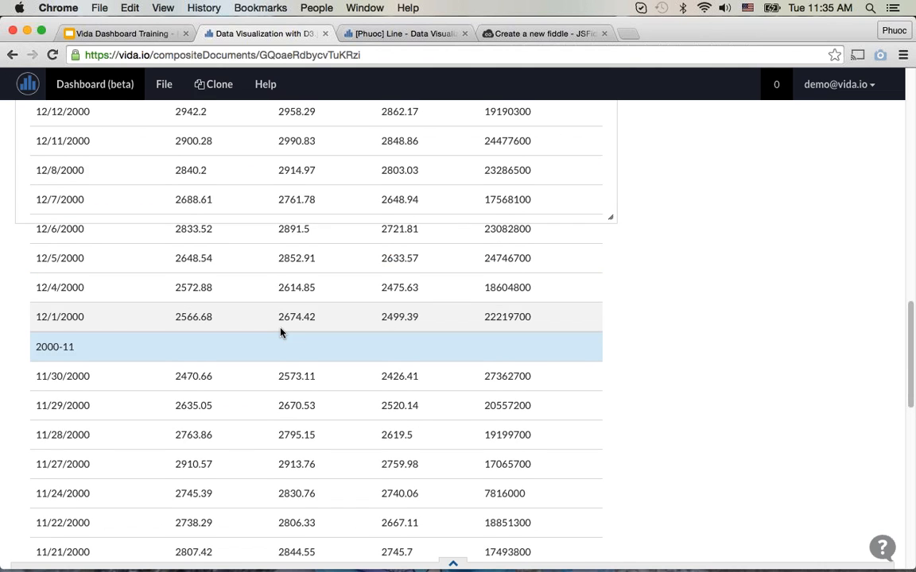
scroll(283, 332, up, 10)
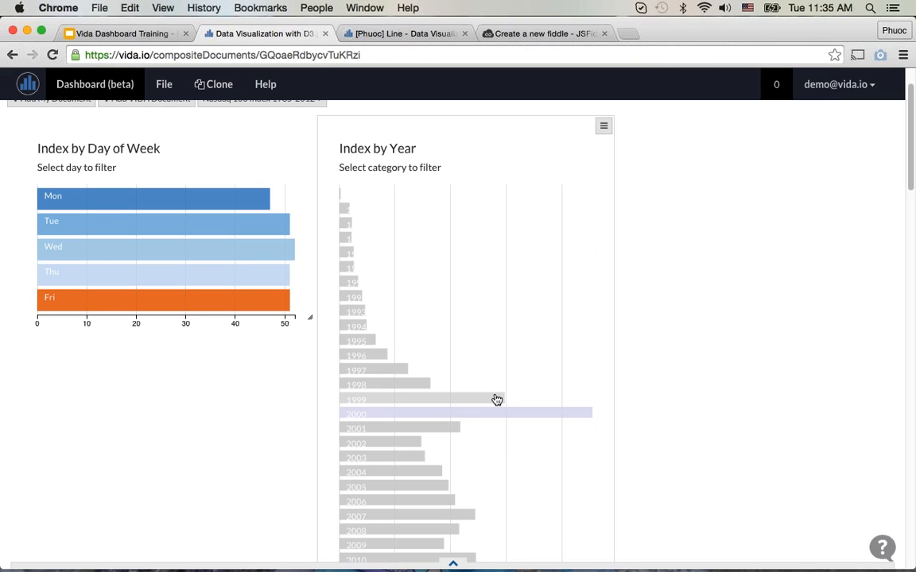
Step: Add 1999 and 1998 to the Index by Year filter and review the records table
click(492, 399)
click(405, 387)
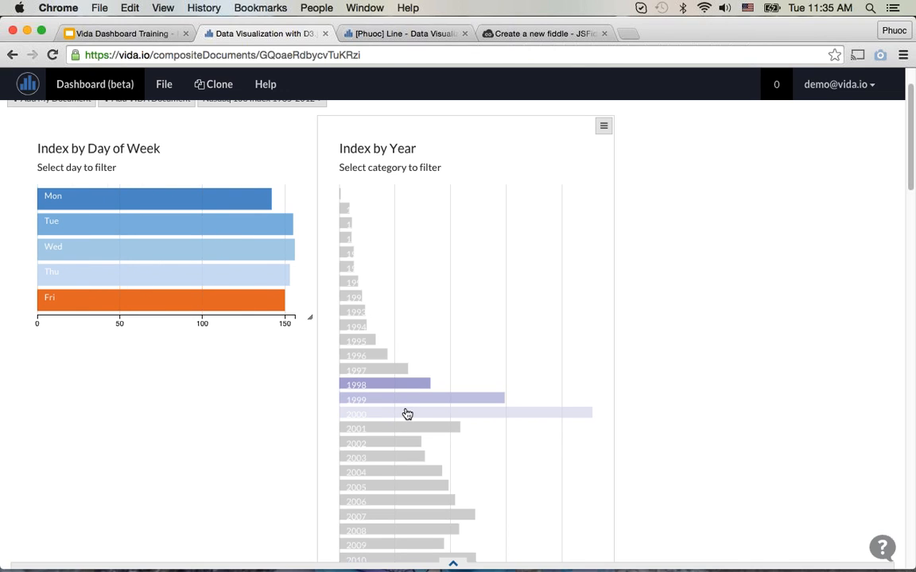
mouse_move(406, 415)
scroll(406, 415, down, 4)
scroll(407, 415, down, 8)
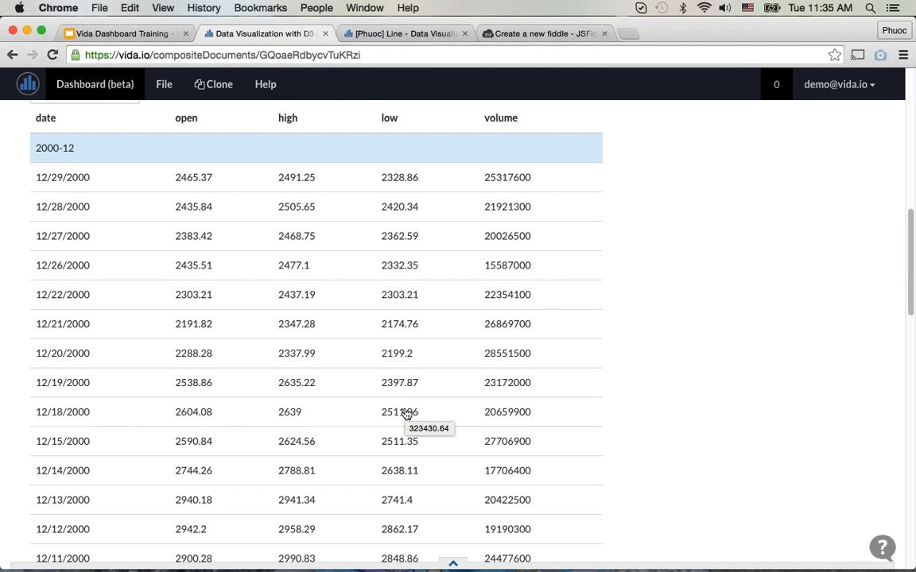
scroll(405, 413, down, 5)
scroll(404, 412, down, 19)
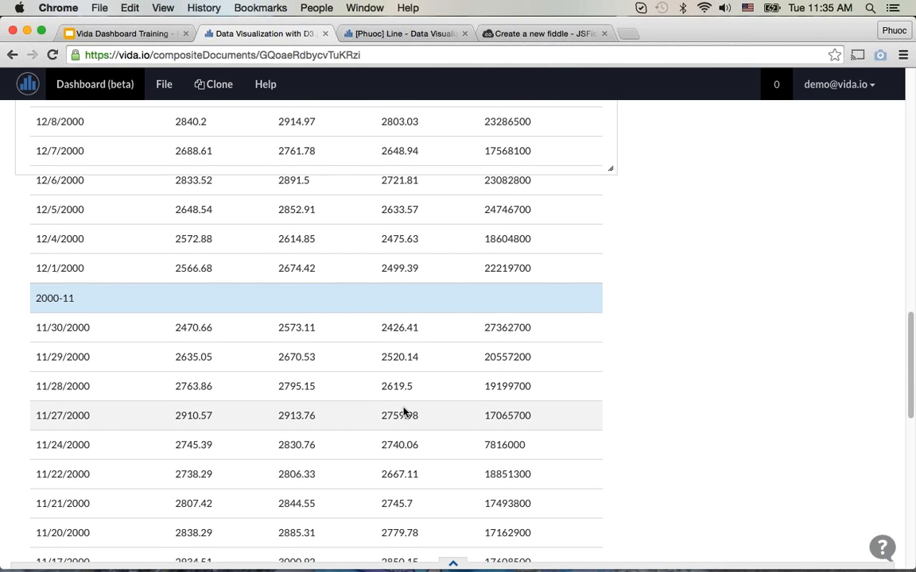
scroll(402, 411, up, 12)
scroll(403, 408, up, 15)
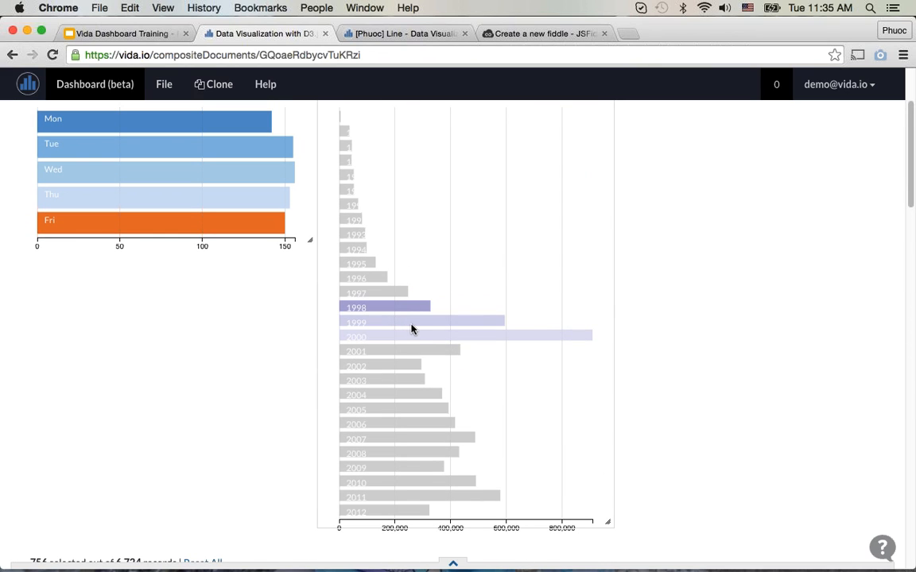
Step: Filter by Monday in the Index by Day of Week chart, check the dates in the records table, and remove the Monday filter
scroll(98, 296, up, 2)
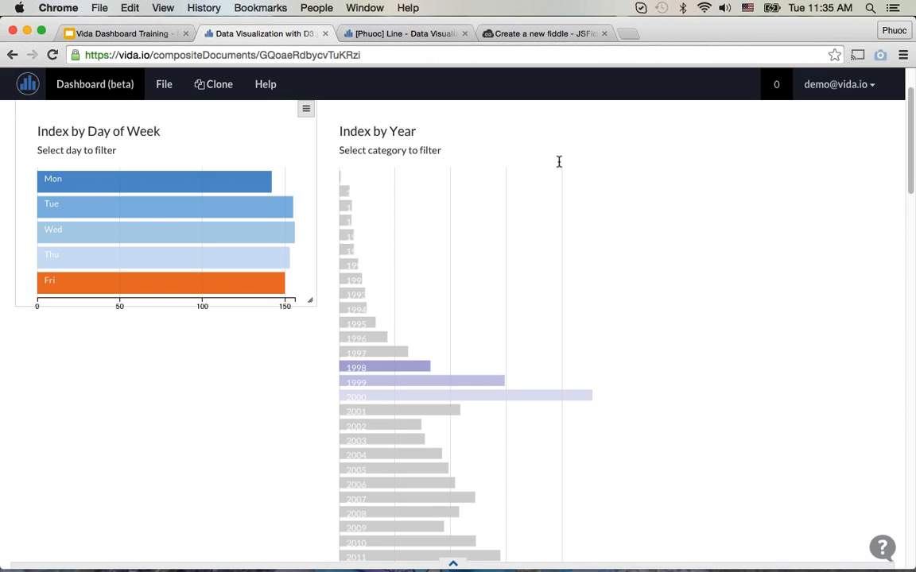
click(236, 186)
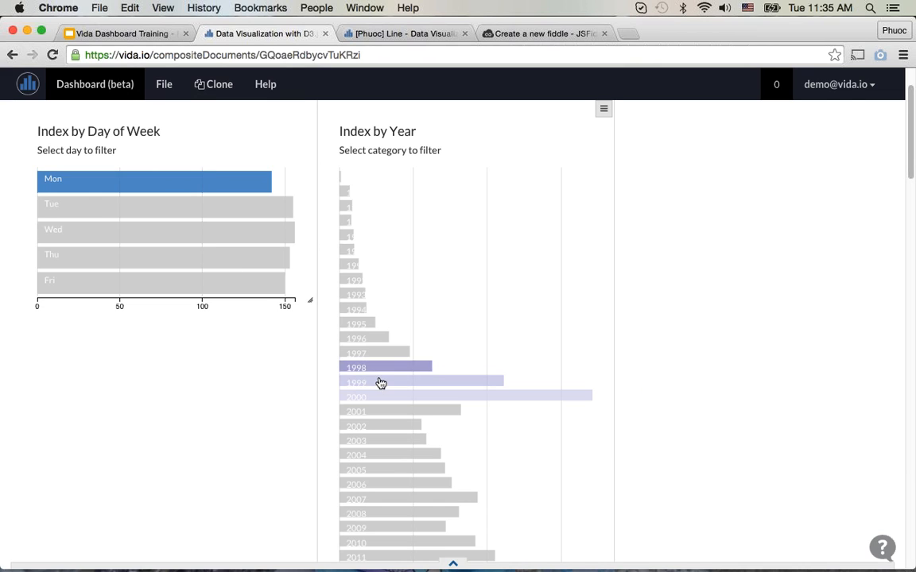
scroll(296, 421, down, 5)
scroll(296, 422, down, 2)
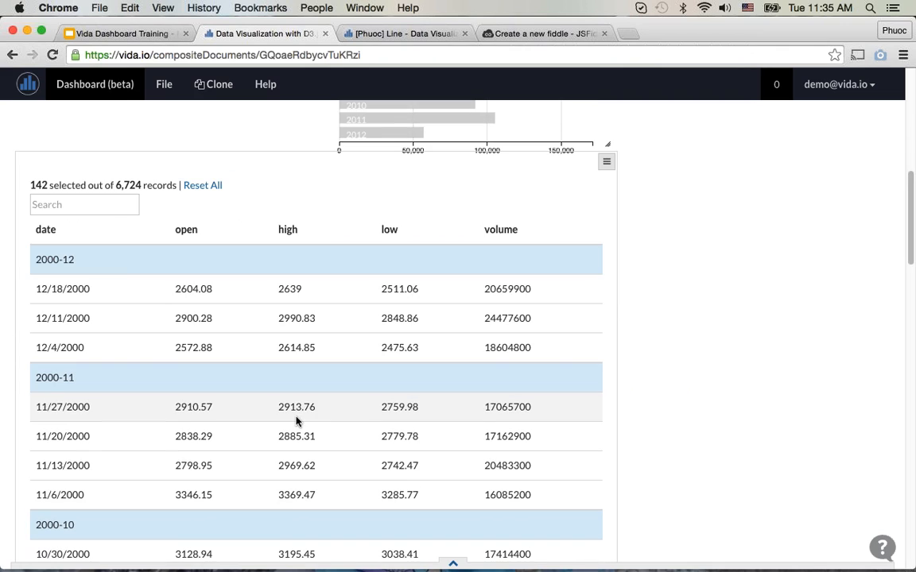
double_click(61, 289)
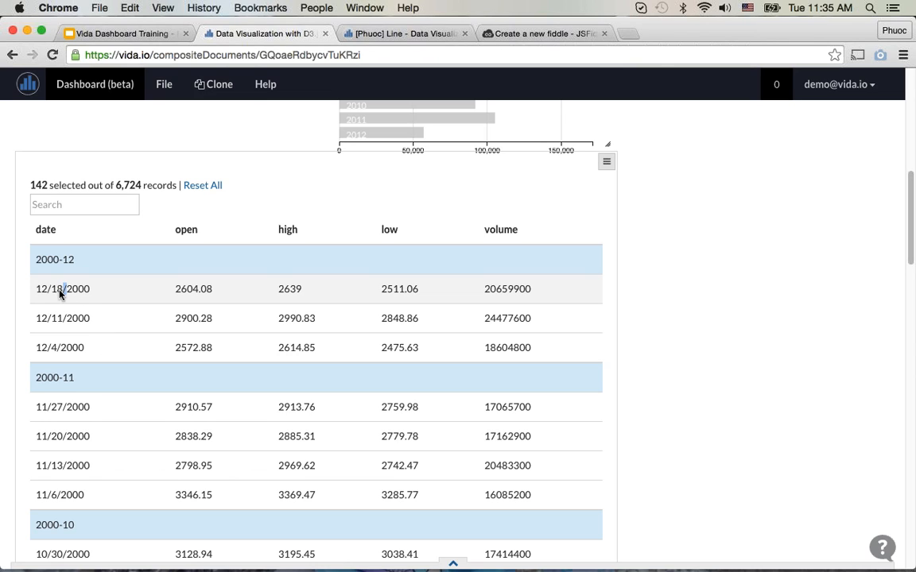
double_click(53, 348)
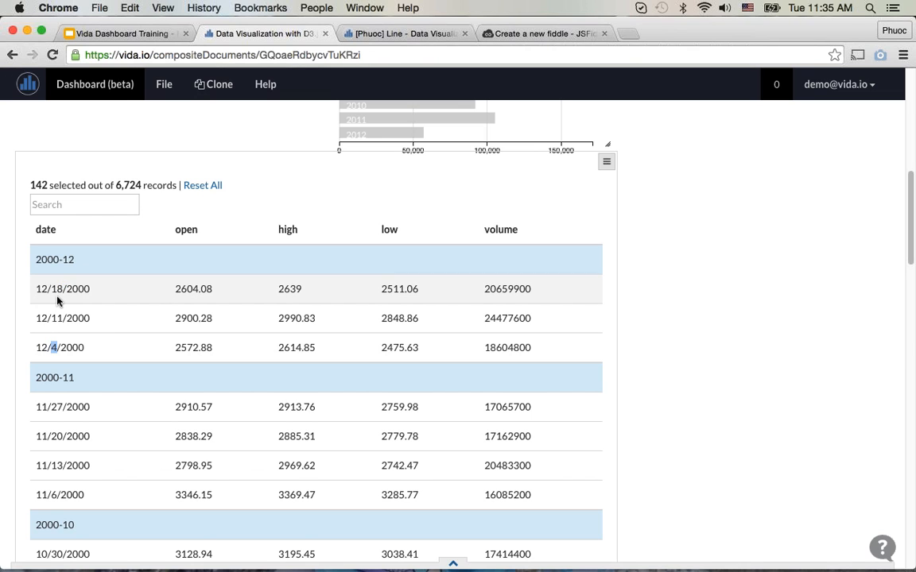
scroll(262, 398, down, 2)
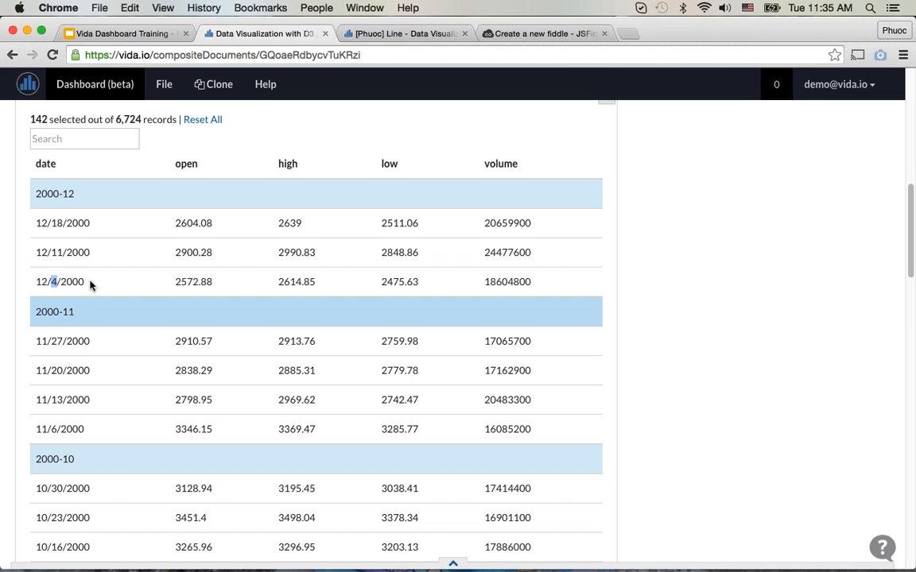
scroll(464, 409, down, 5)
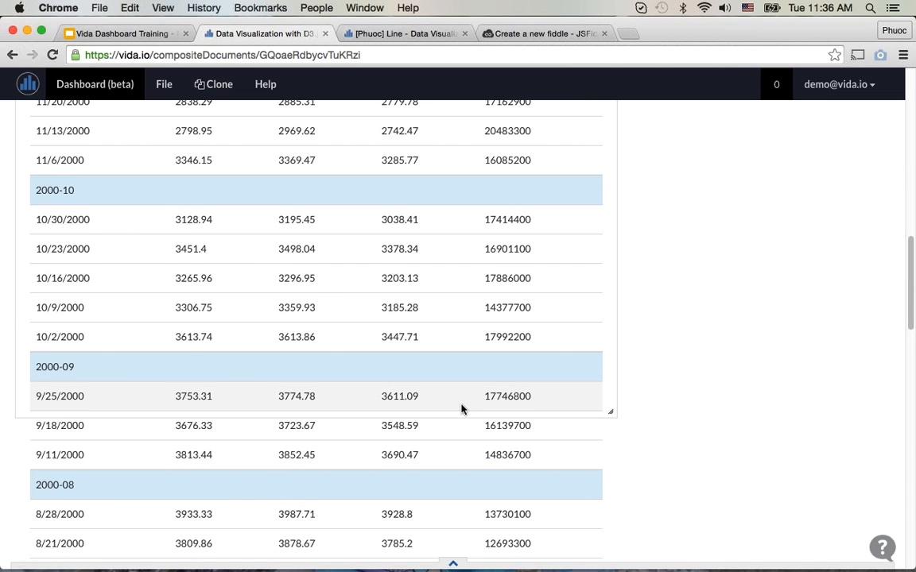
scroll(462, 411, up, 15)
click(206, 260)
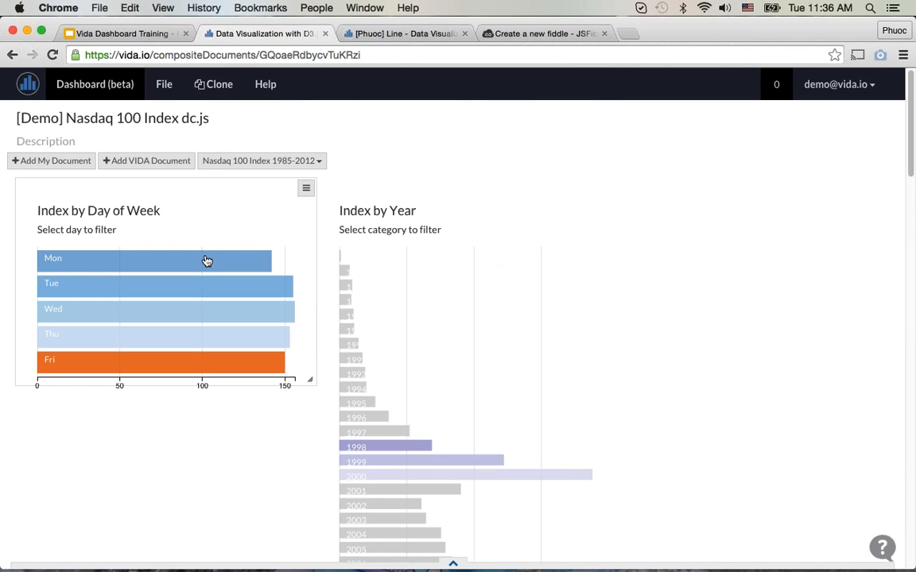
Step: Remove 1998 and 1999 from the Index by Year filter, then add both years back
click(403, 447)
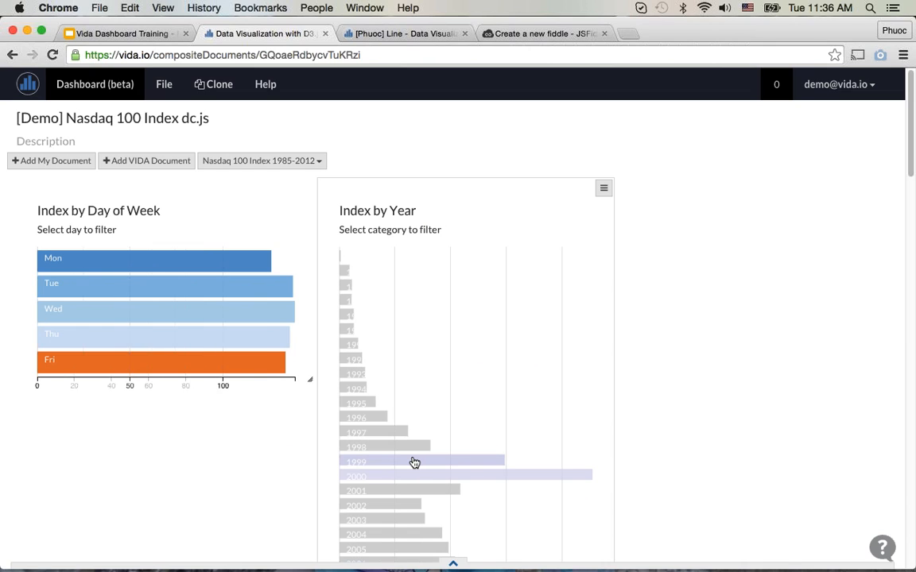
click(414, 463)
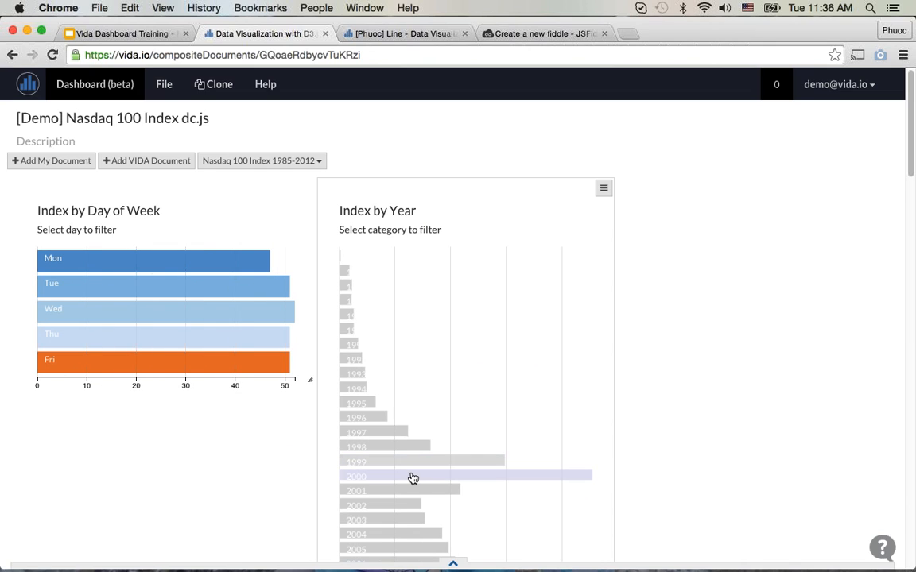
click(393, 462)
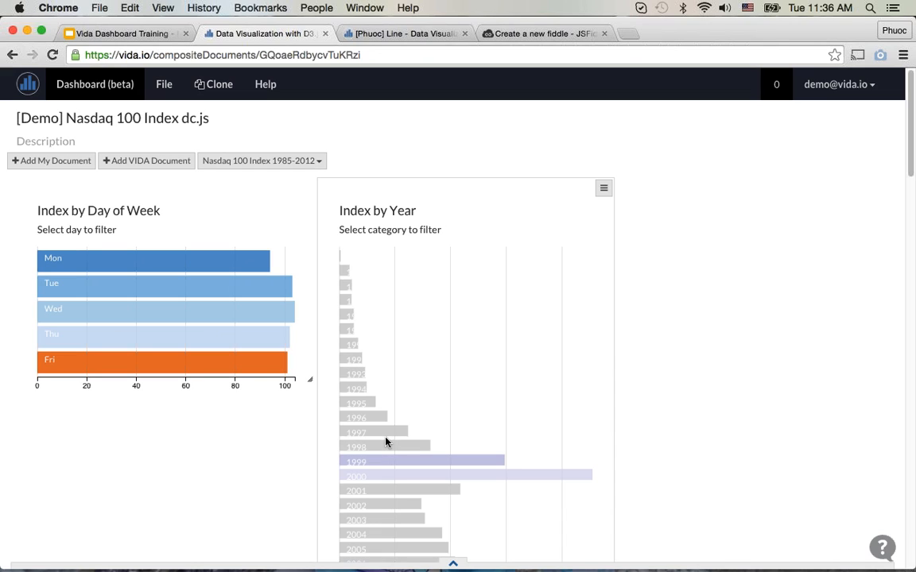
click(385, 447)
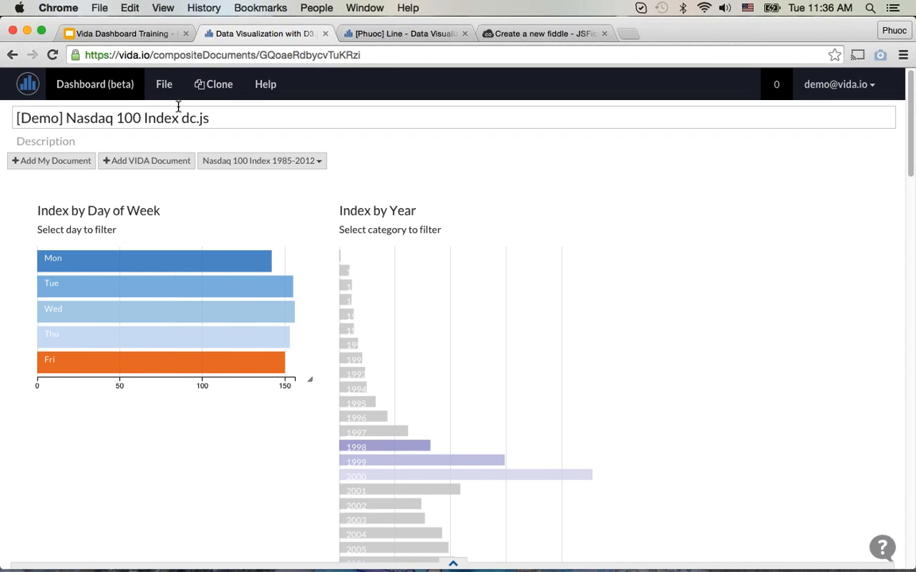
Step: Open the VIDA crossfilter document search linked on the Crossfilter, dc.js, jQuery DataTables slide of the training presentation
click(123, 33)
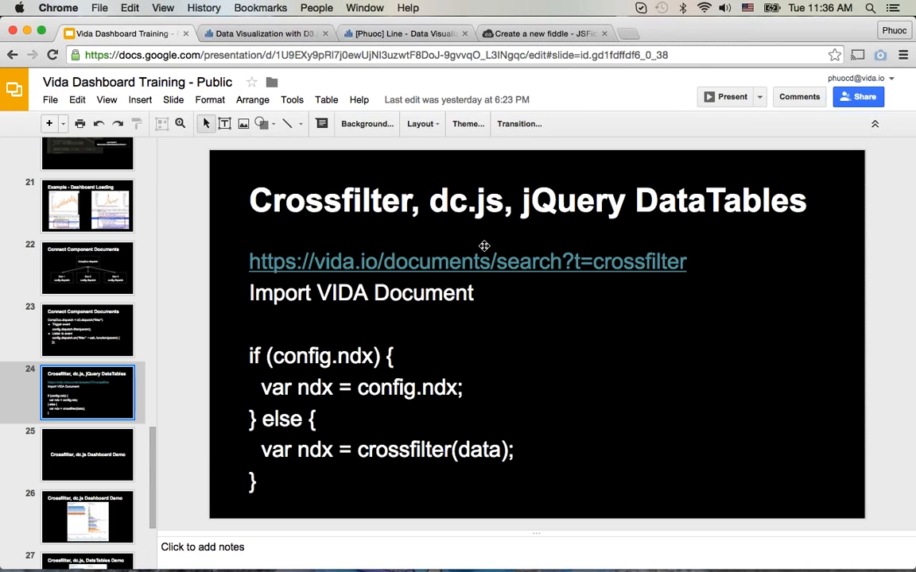
click(475, 263)
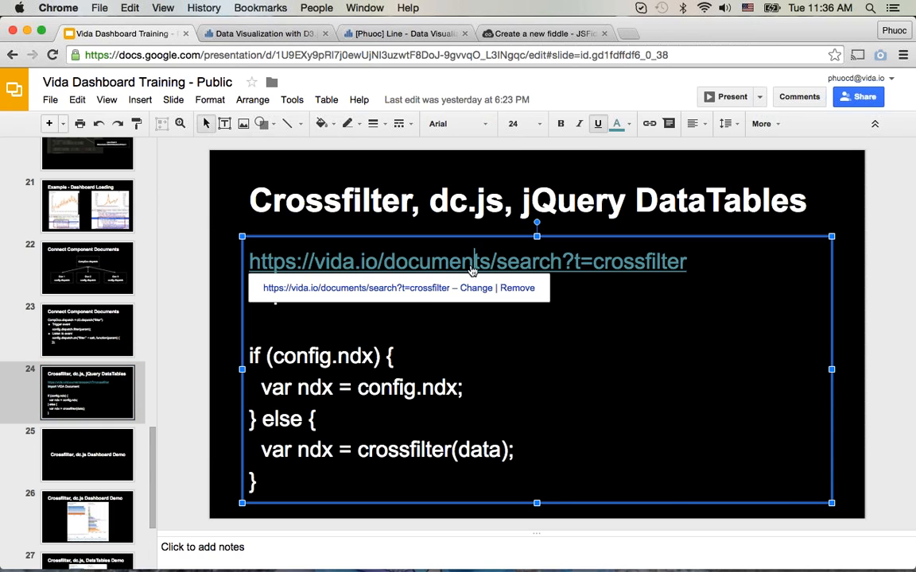
click(414, 296)
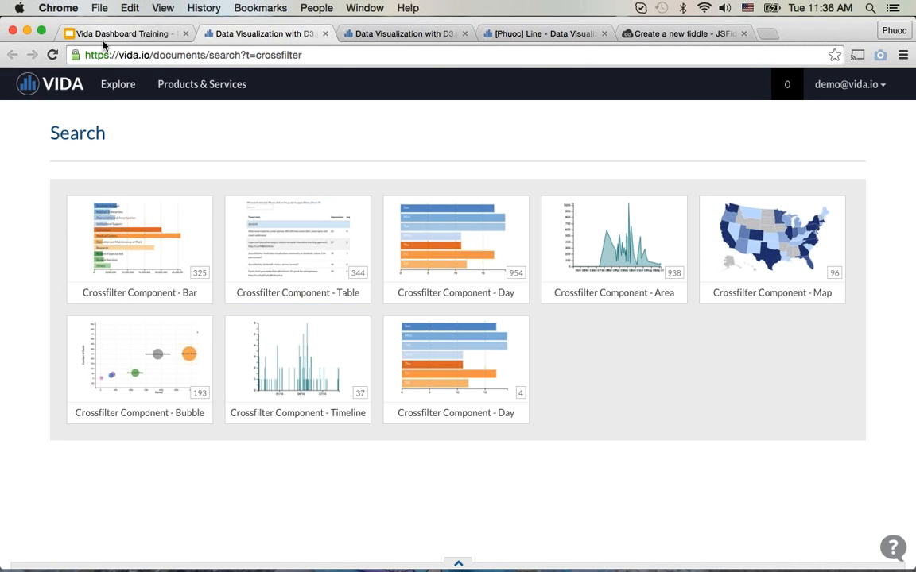
Step: Look over the available Crossfilter Component documents in the VIDA search results alongside the training slide
click(79, 34)
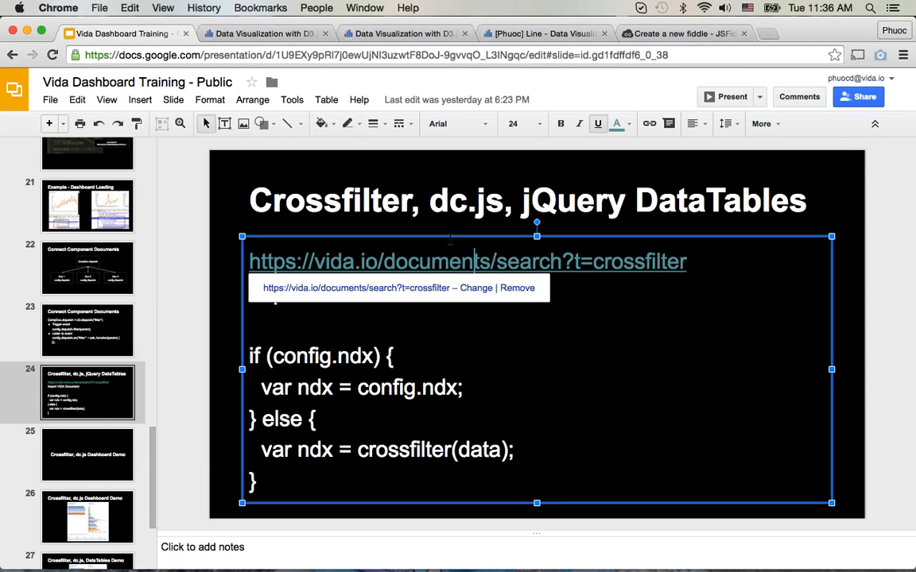
click(230, 33)
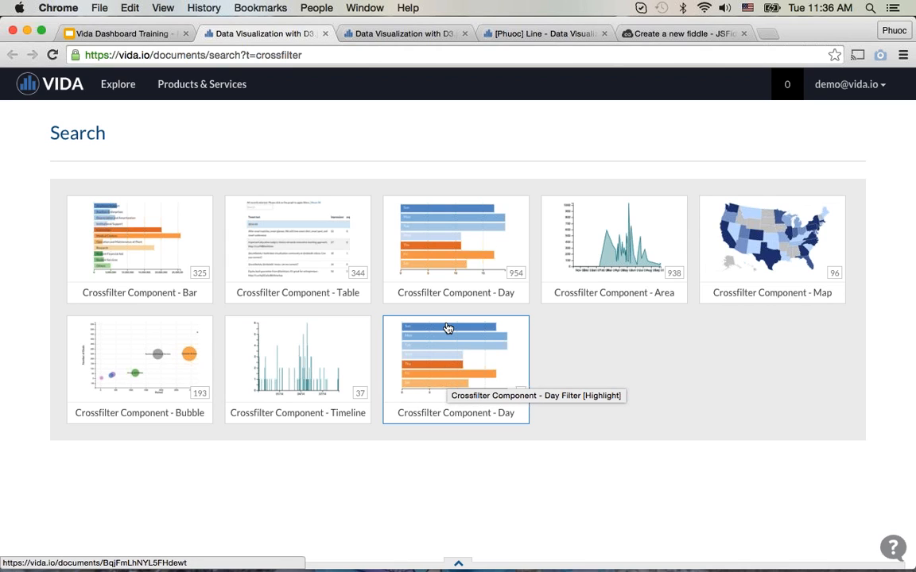
right_click(444, 266)
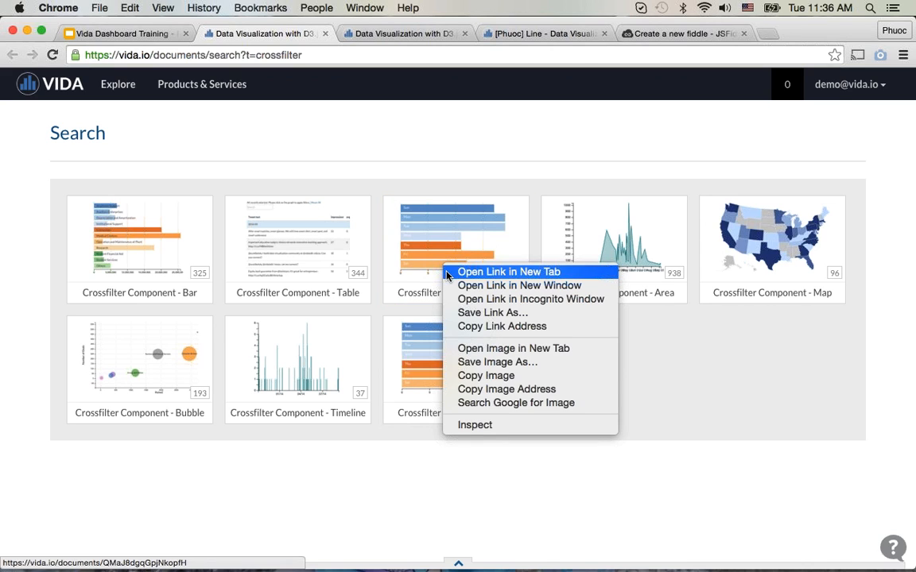
click(516, 154)
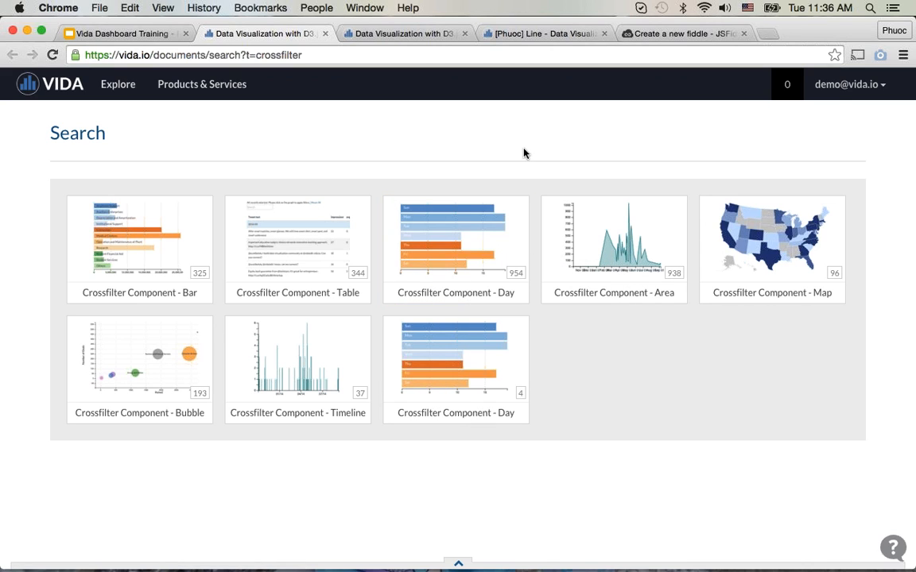
click(100, 39)
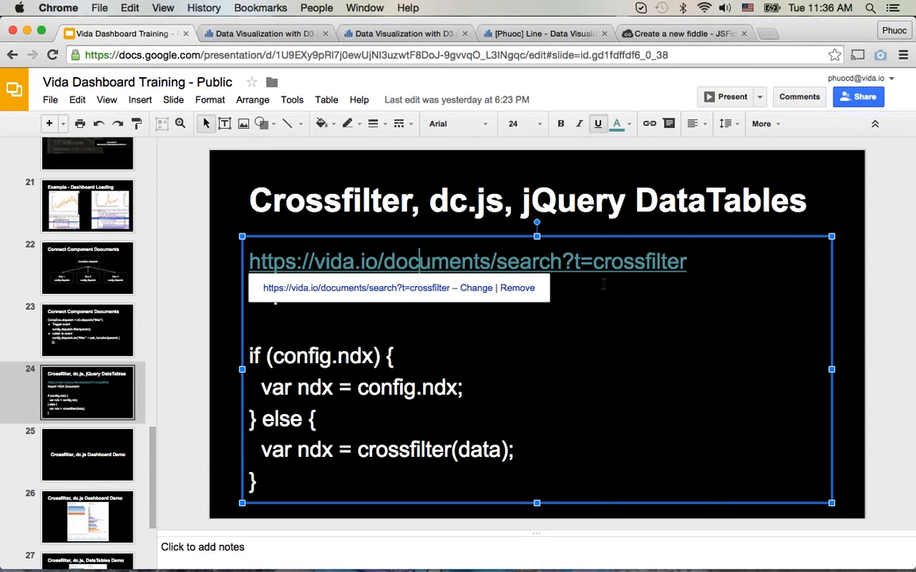
click(220, 36)
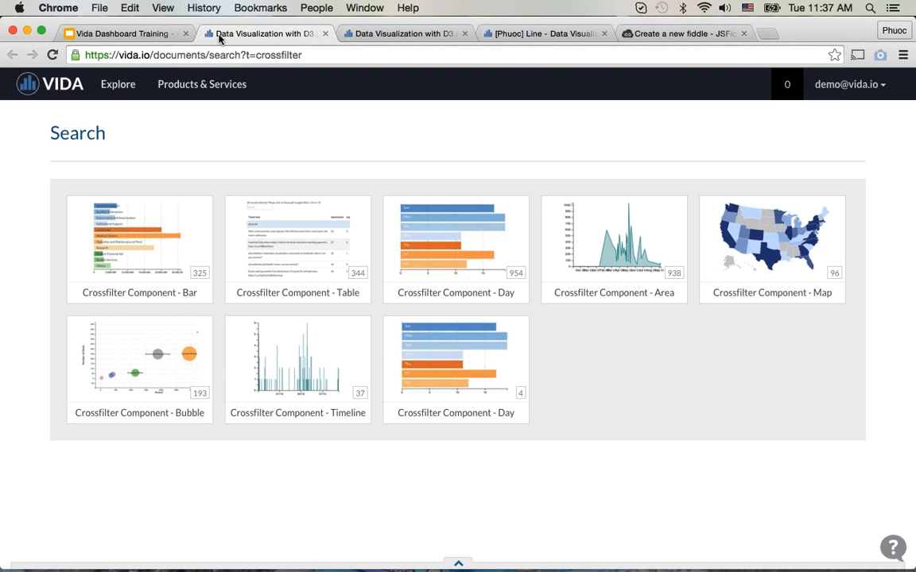
Step: Leave the demo dashboard and create a new composite document in VIDA
click(357, 42)
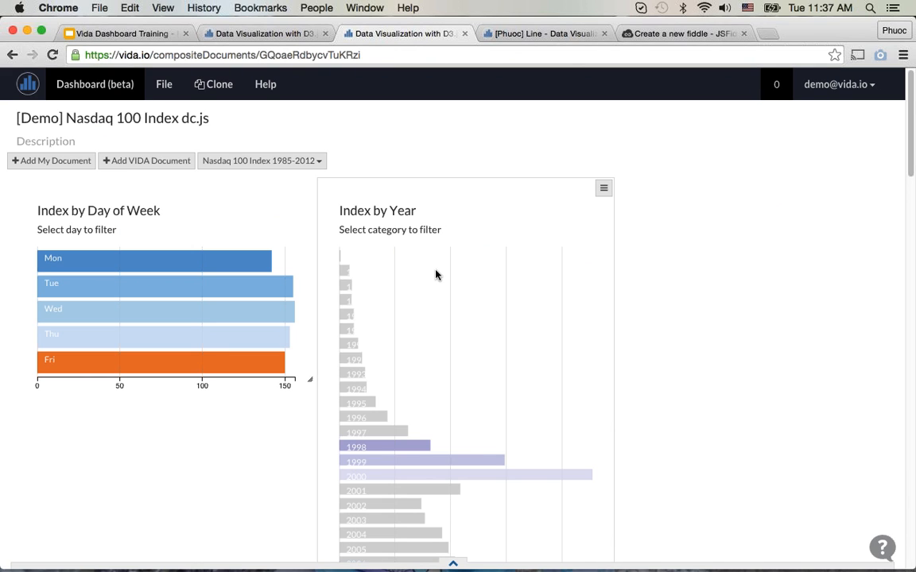
click(34, 85)
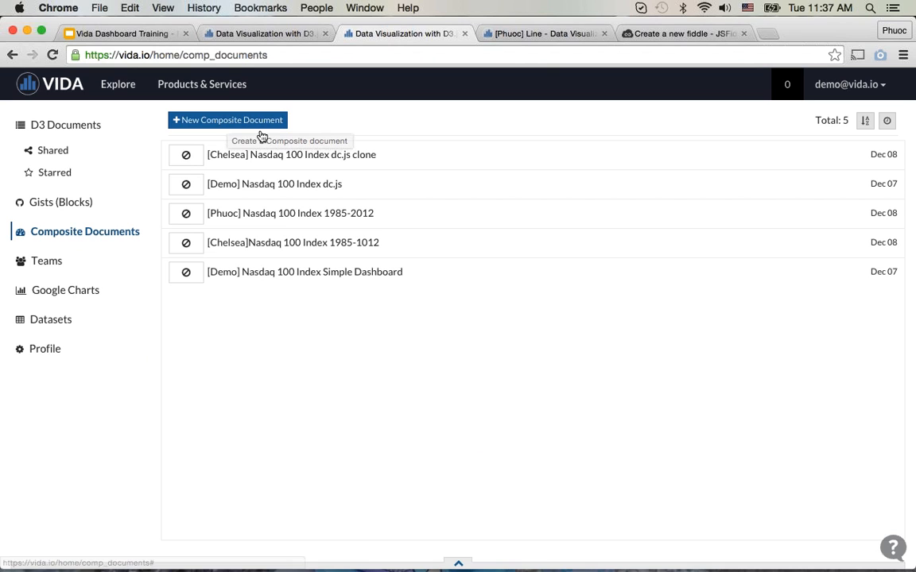
click(256, 129)
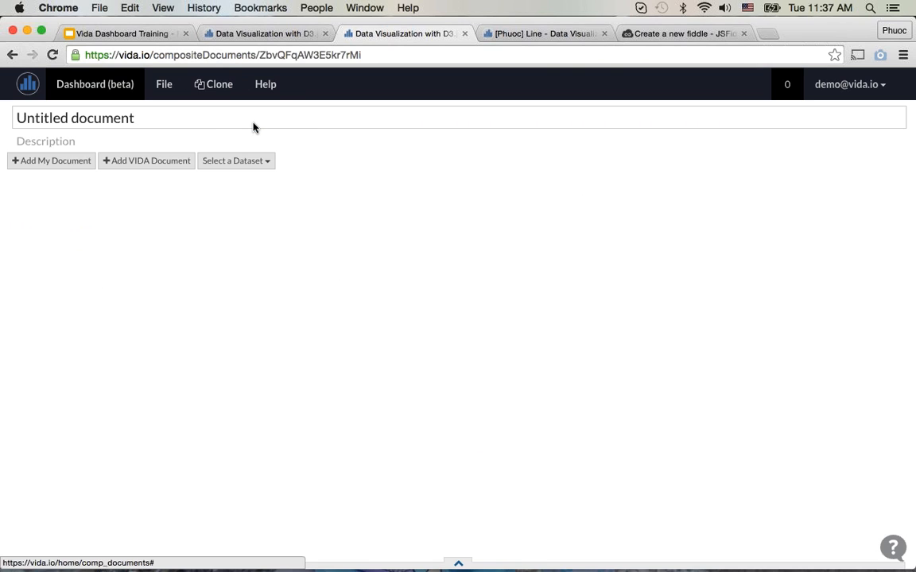
Step: Title the document with the author's first name in square brackets followed by "Nasdaq 100 Index 1985-2012 dc.js"
click(143, 120)
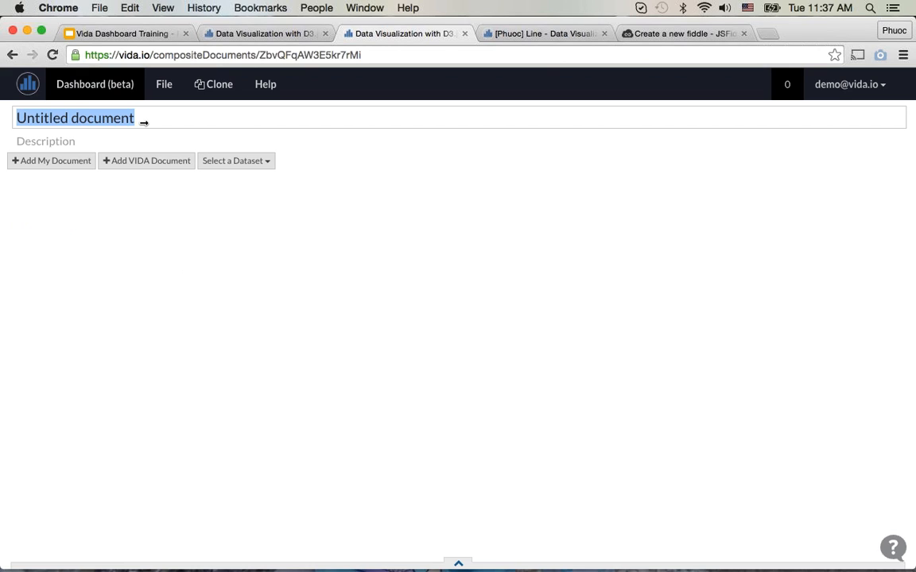
text([Phuoc] Nas)
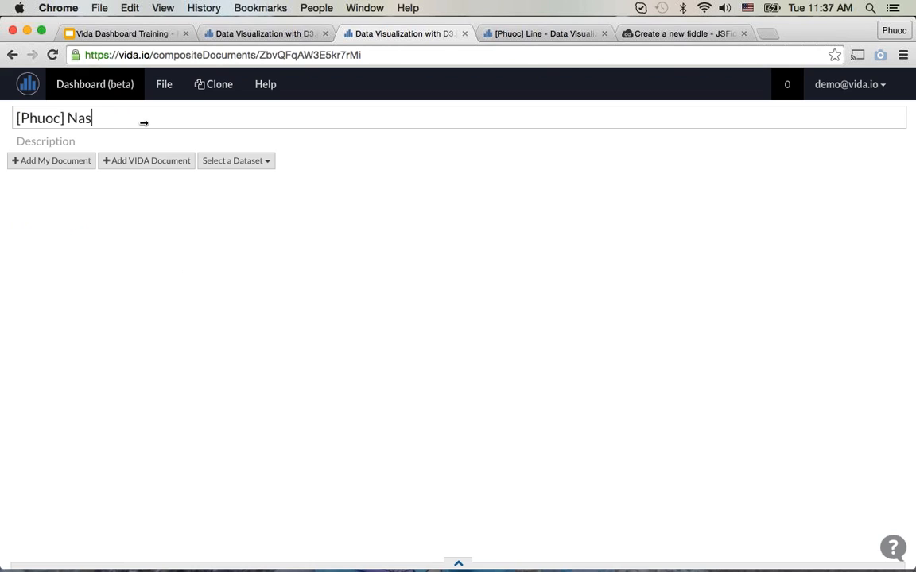
text(daq 100 Index 1985-2012)
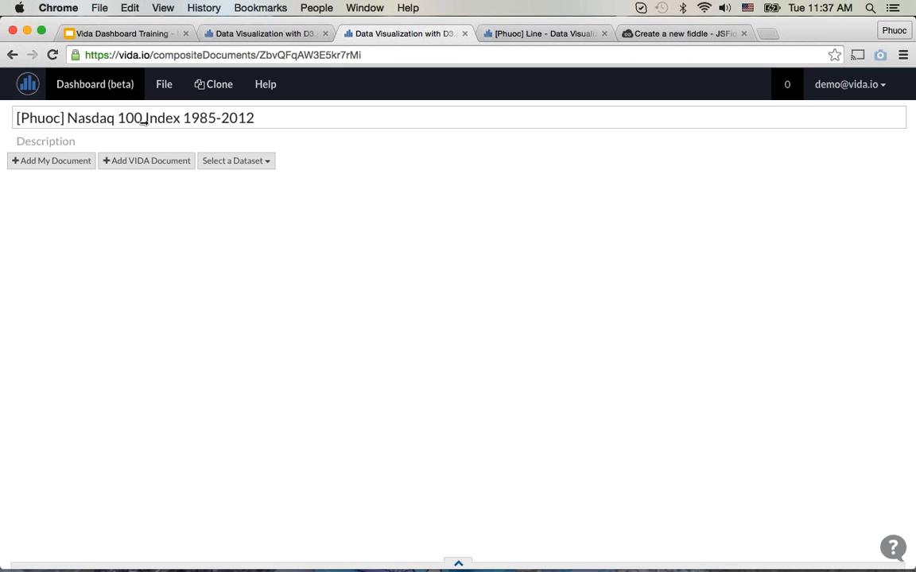
text( dc.js)
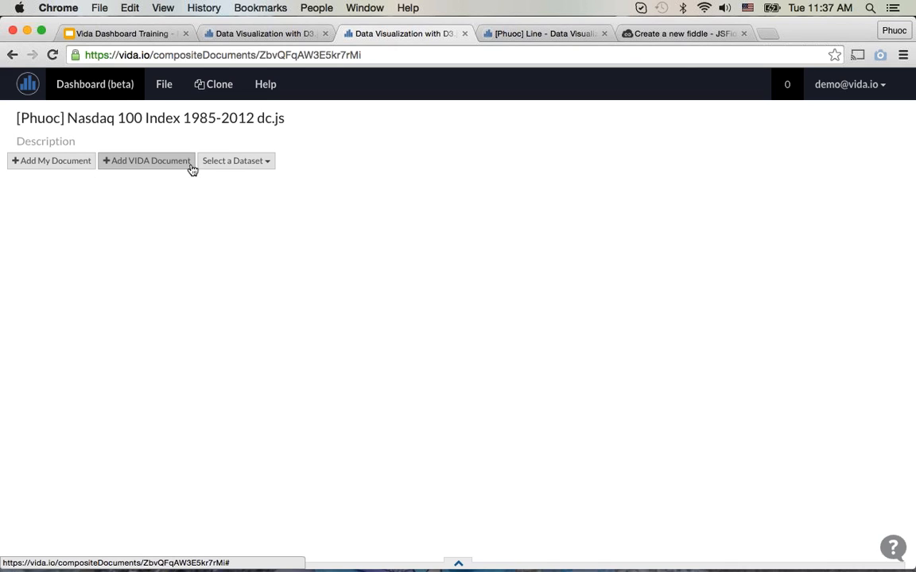
Step: Add the VIDA documents Crossfilter Component - Day Filter, Crossfilter Component - Bar and Crossfilter Component - Table to the dashboard
click(118, 162)
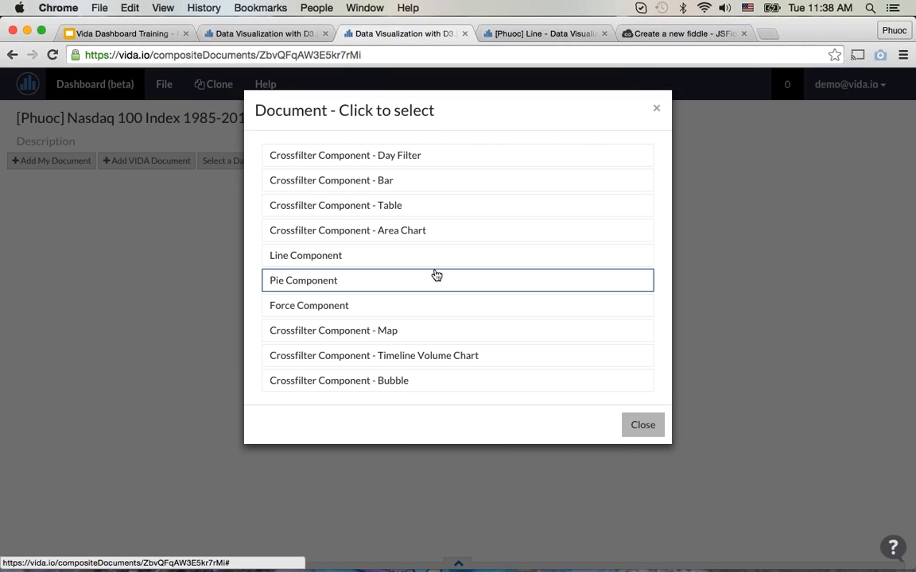
click(410, 157)
click(159, 162)
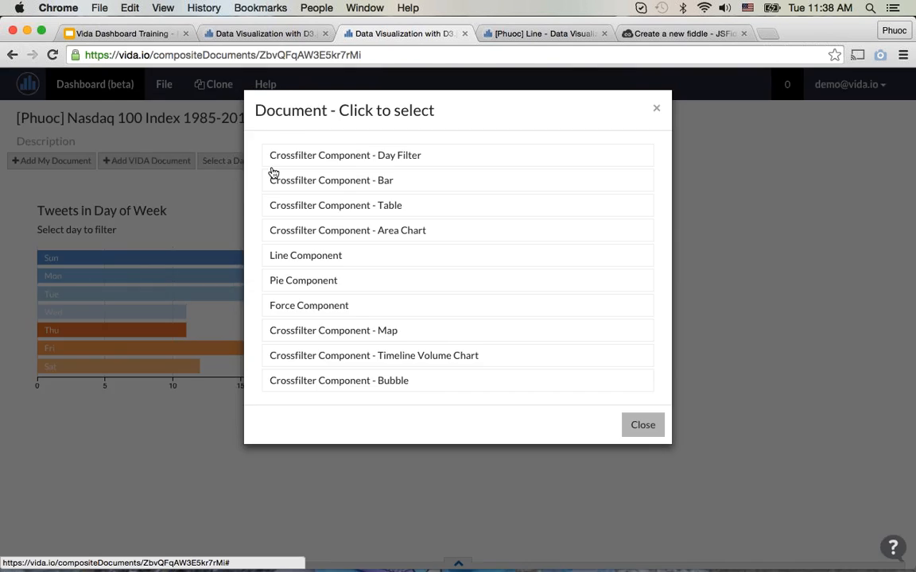
click(273, 176)
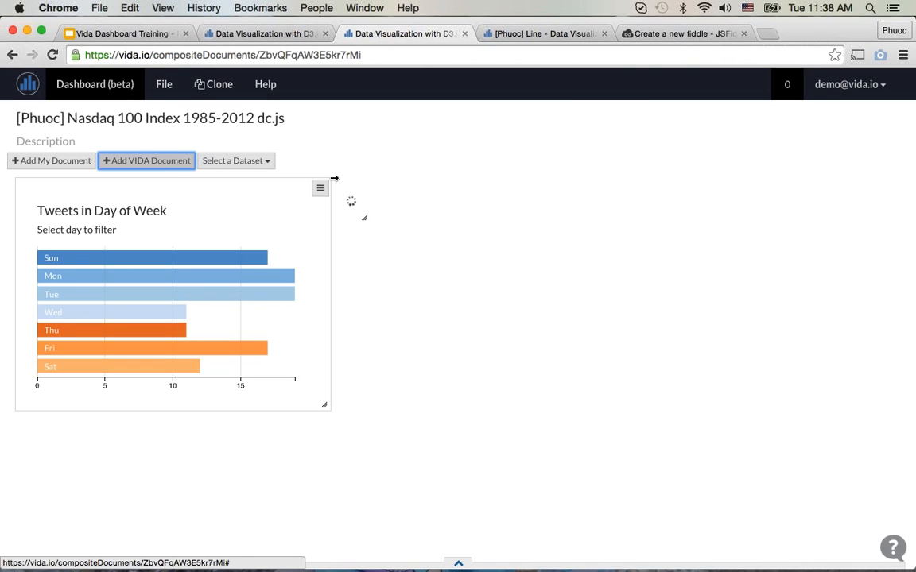
click(146, 161)
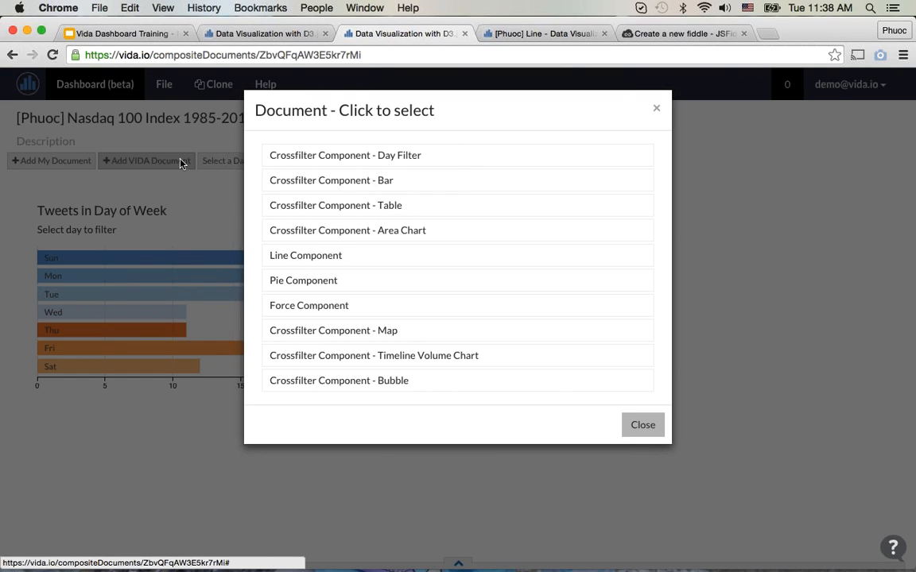
click(460, 211)
Step: Examine the layout and sample data of the newly added day filter, bar chart and records table
mouse_move(610, 339)
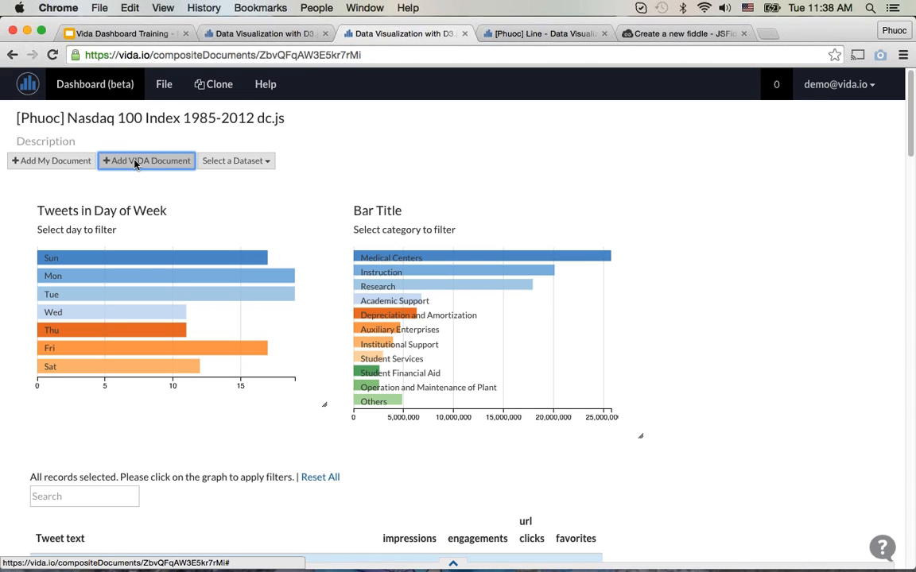
mouse_move(598, 284)
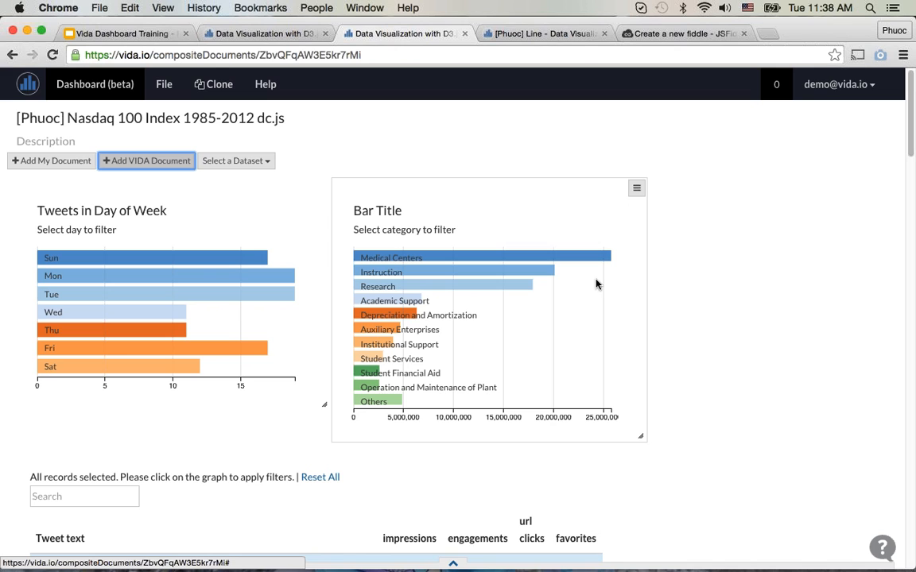
scroll(592, 270, down, 3)
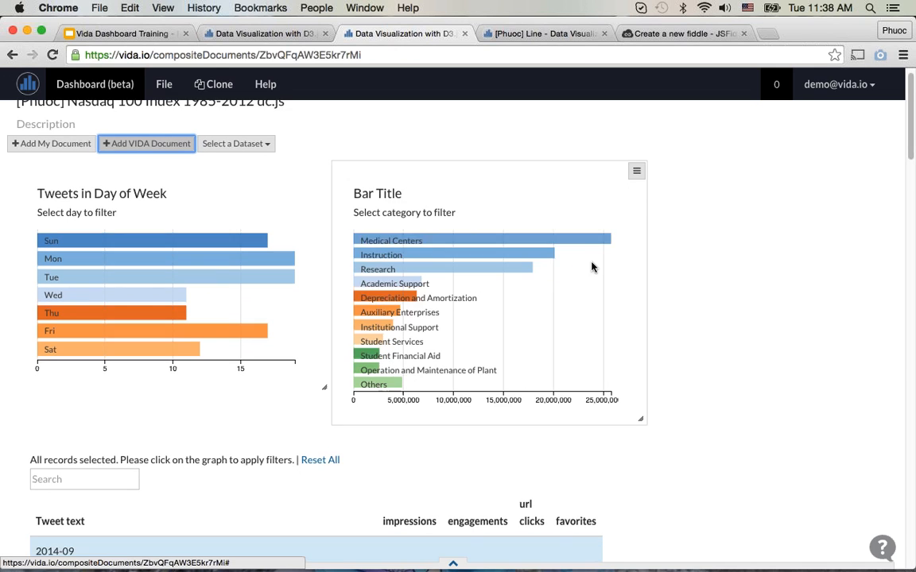
scroll(592, 264, down, 7)
scroll(592, 264, up, 10)
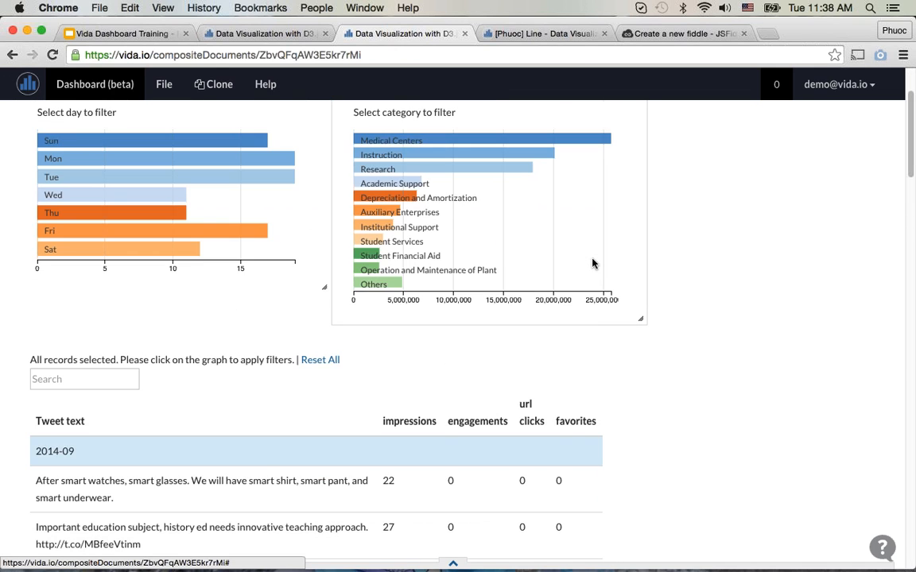
mouse_move(586, 441)
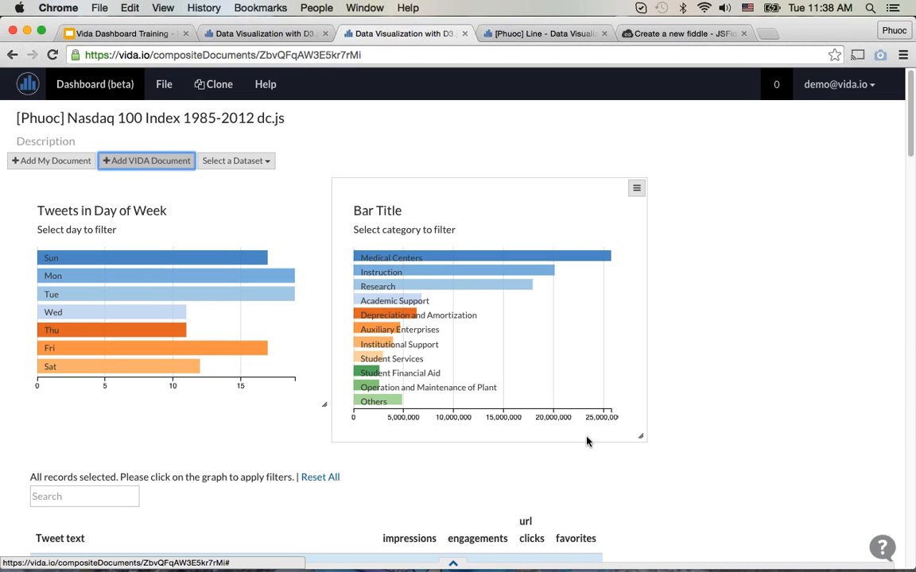
mouse_move(317, 268)
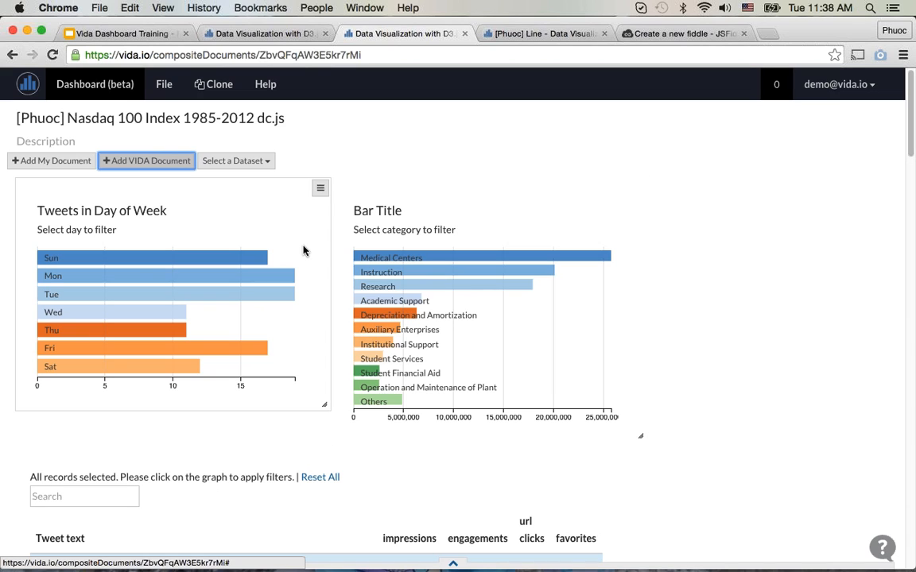
mouse_move(348, 201)
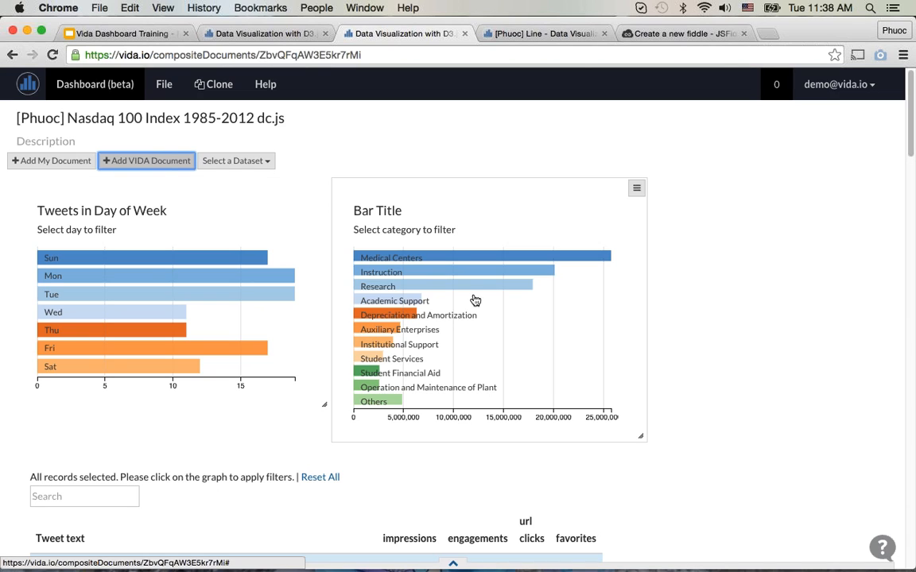
scroll(673, 480, down, 3)
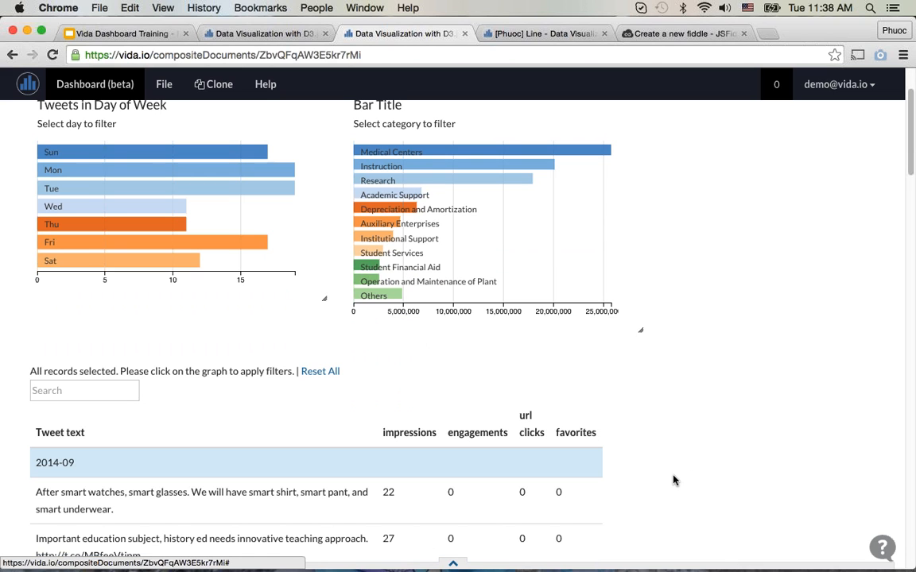
scroll(673, 480, up, 3)
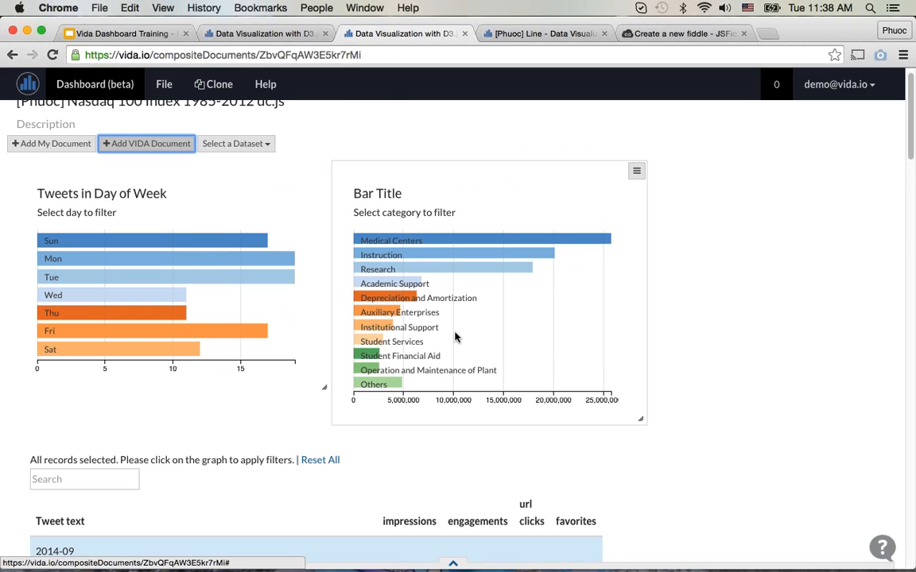
scroll(504, 354, up, 1)
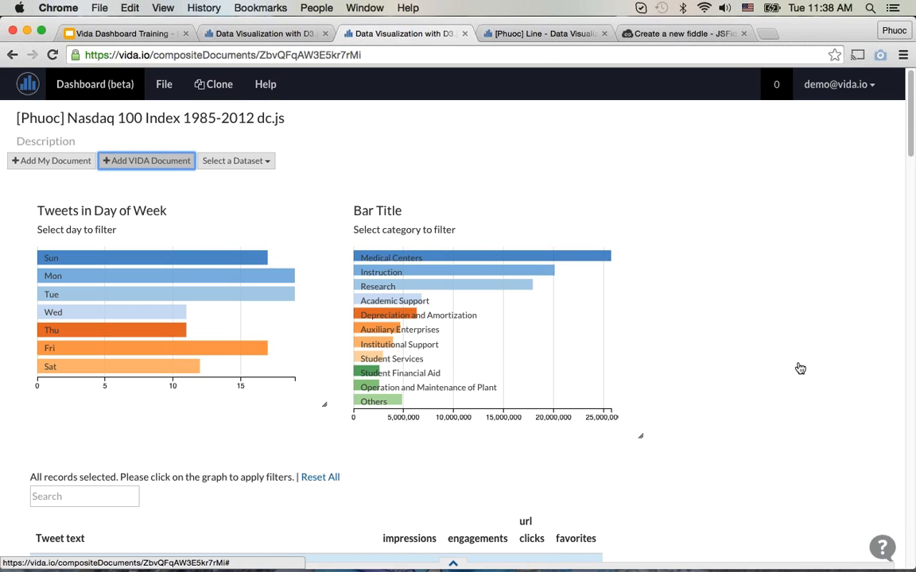
scroll(318, 347, down, 5)
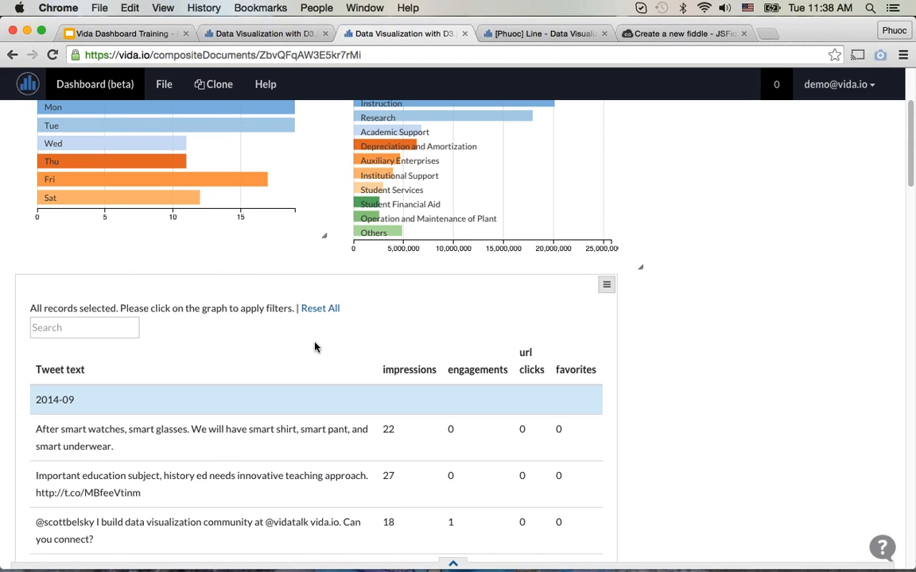
Step: Set the dashboard's dataset to Nasdaq 100 Index 1985-2012 and check the components
scroll(316, 333, up, 2)
scroll(316, 332, up, 3)
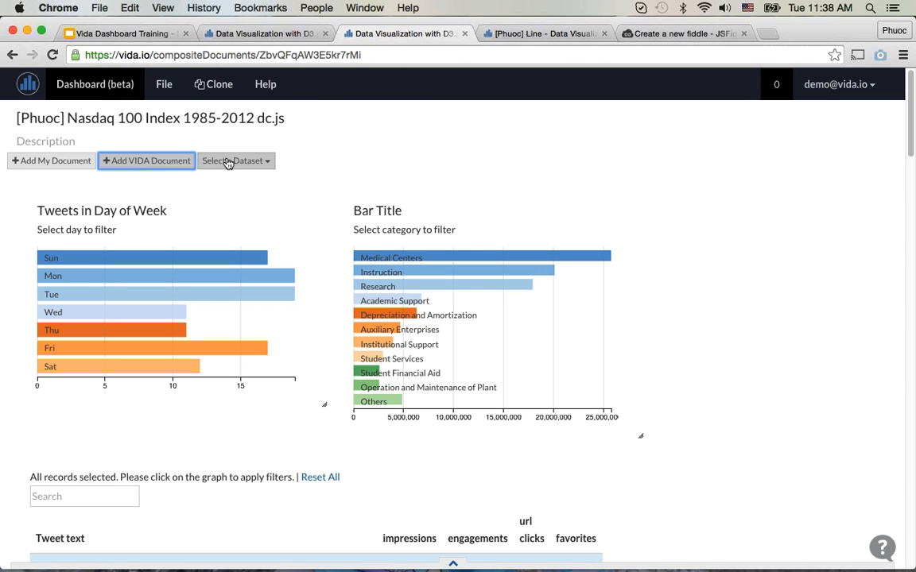
click(228, 162)
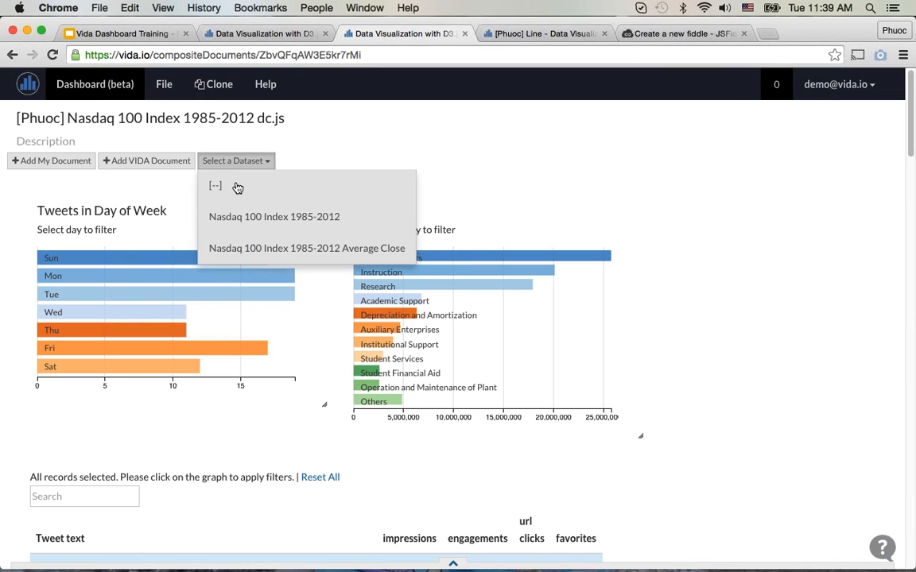
click(266, 224)
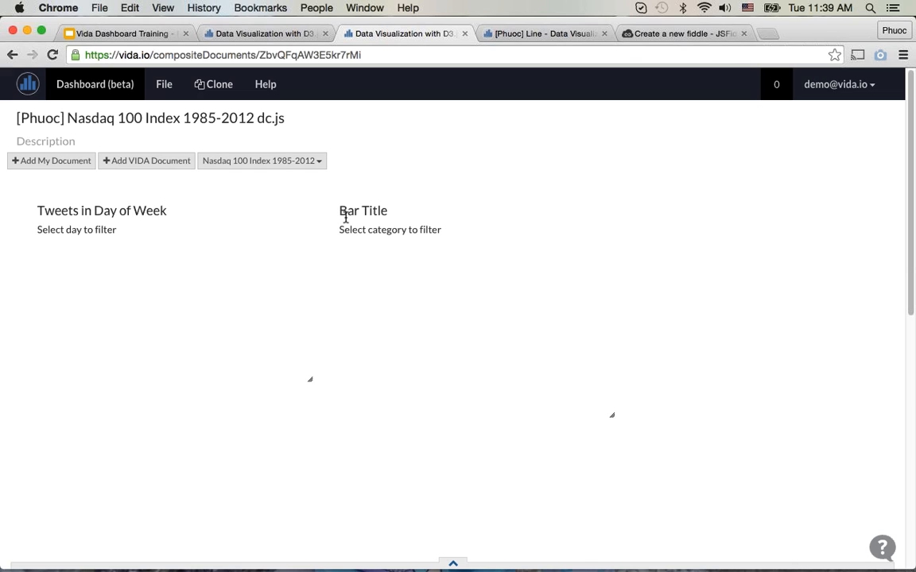
scroll(379, 359, down, 3)
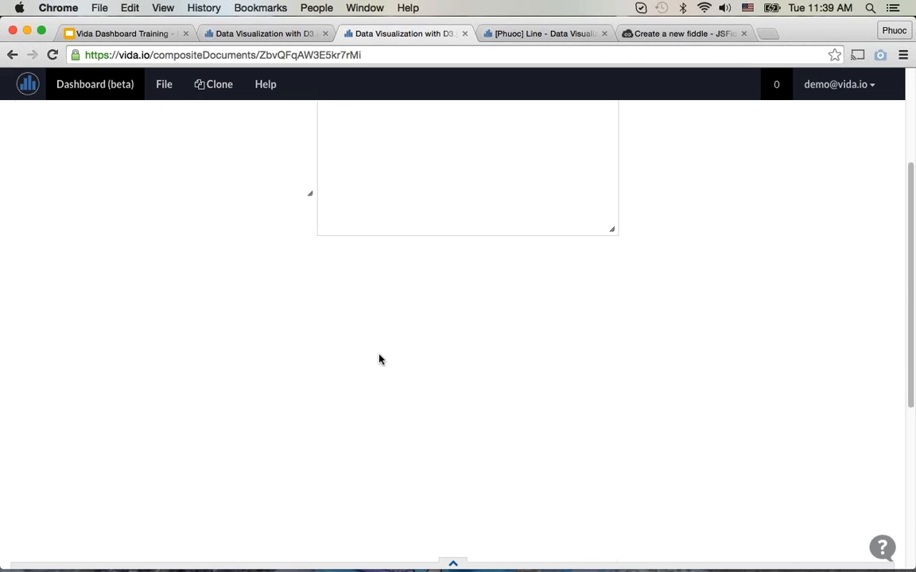
scroll(374, 360, down, 3)
scroll(377, 361, up, 8)
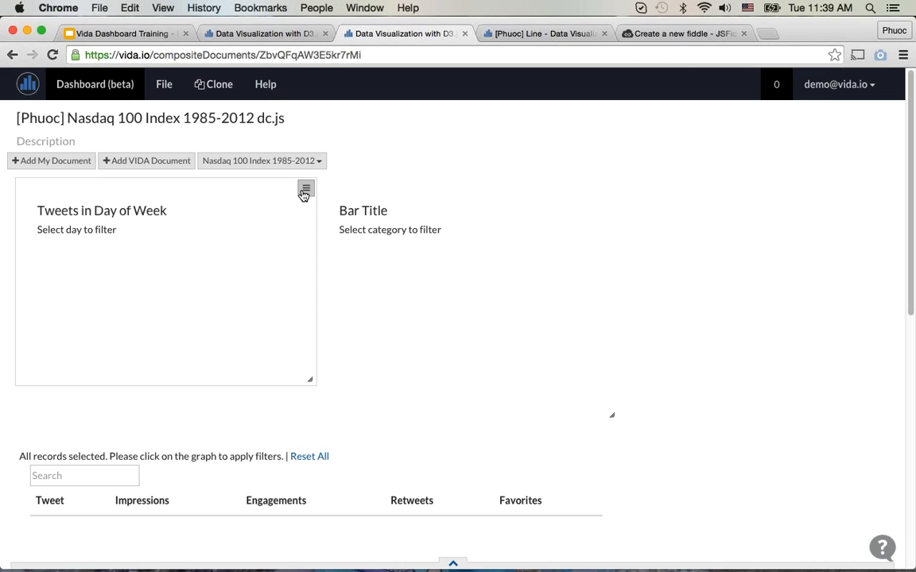
Step: In the Day Filter component's properties, set the time format to %m/%d/%Y and map the date to the Date column
click(304, 191)
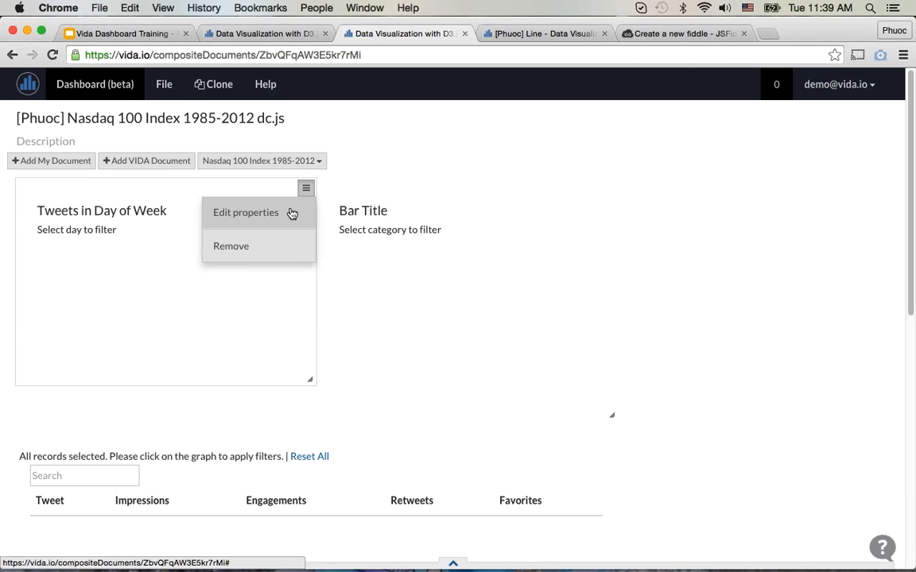
click(292, 214)
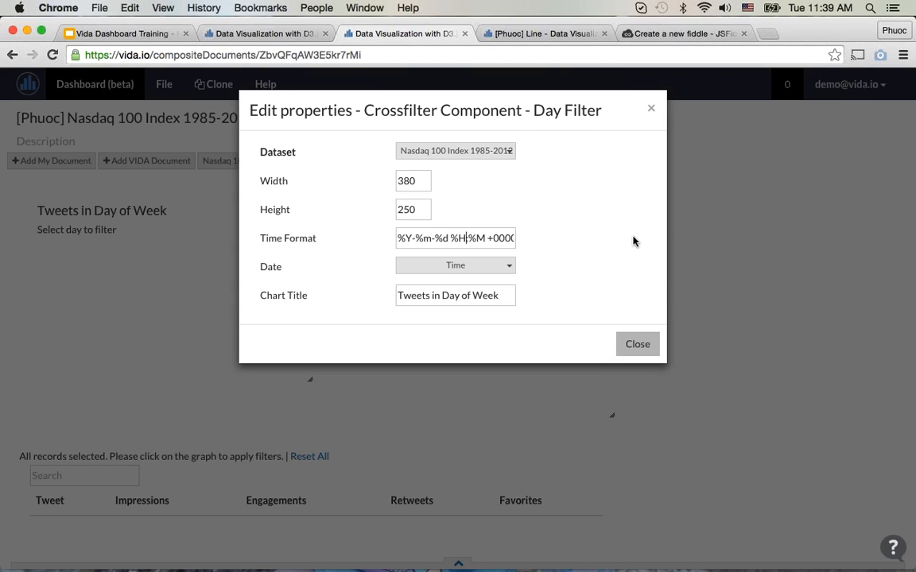
key(super+a)
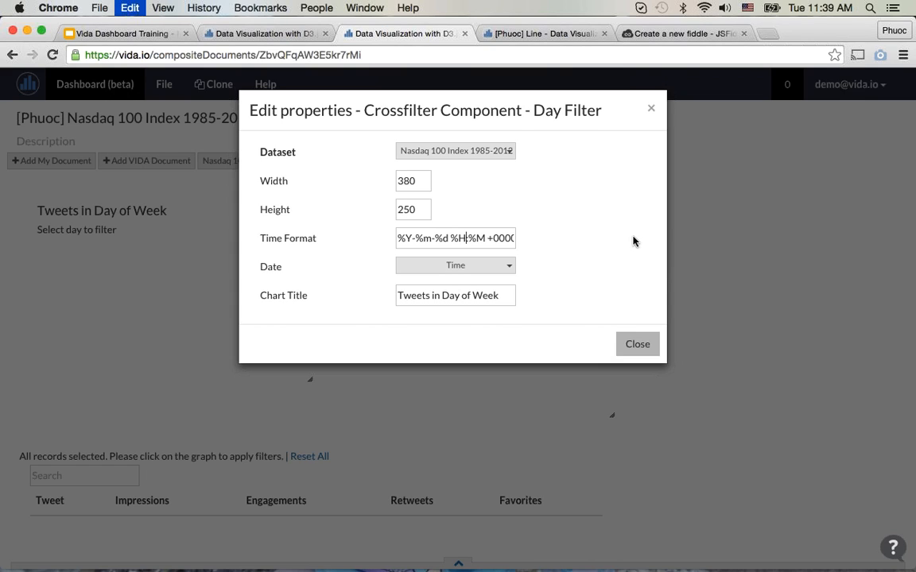
text(%)
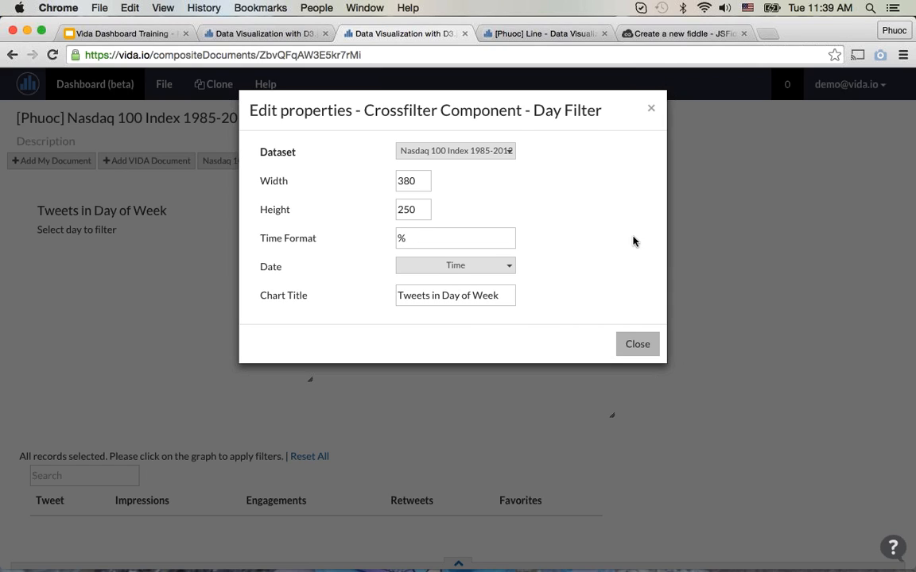
text(m/%d/%Y)
click(464, 268)
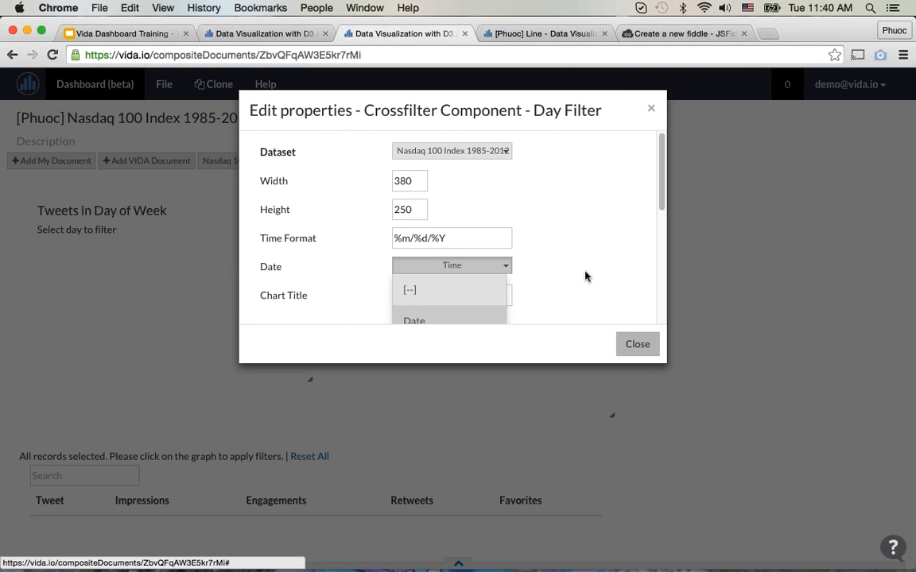
key(Return)
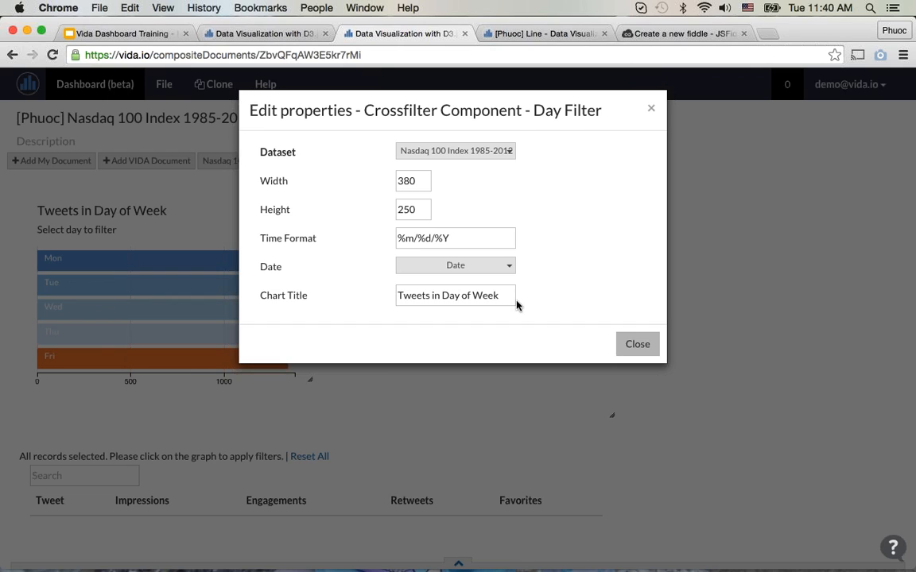
Step: Change the Day Filter's chart title to "Index in Days of Week" and close its properties
key(super+a)
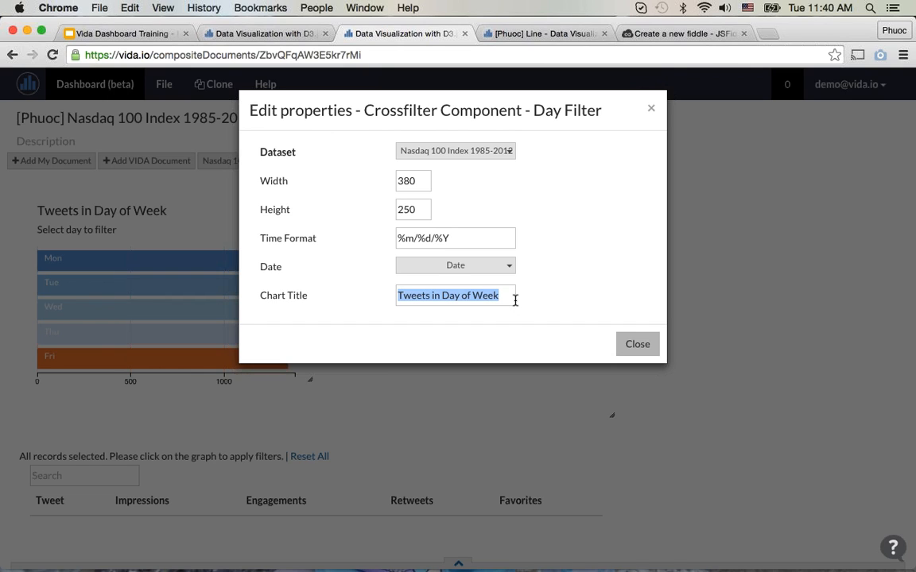
key(Left)
key(Right)
key(Right)
key(Right)
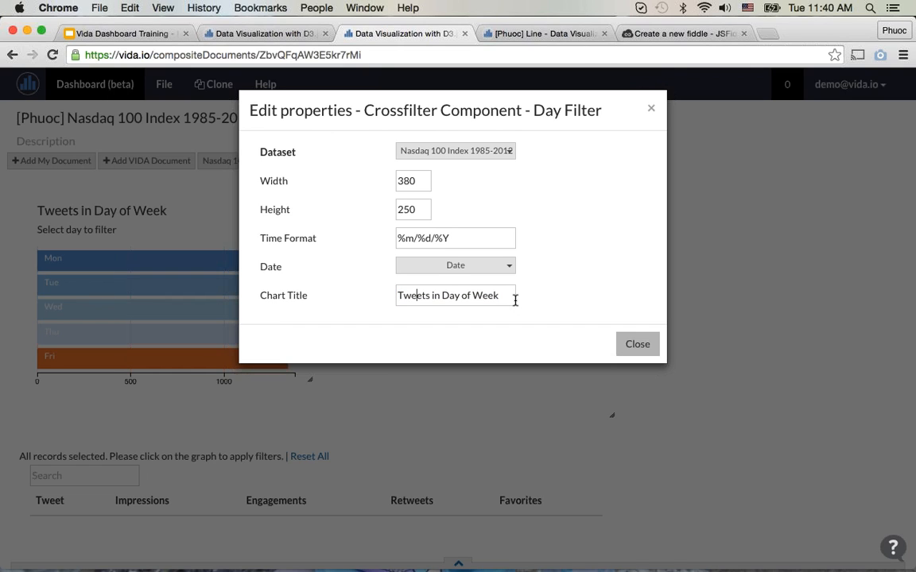
key(Right)
key(Right)
key(Right)
key(shift+alt+Left)
text(Index)
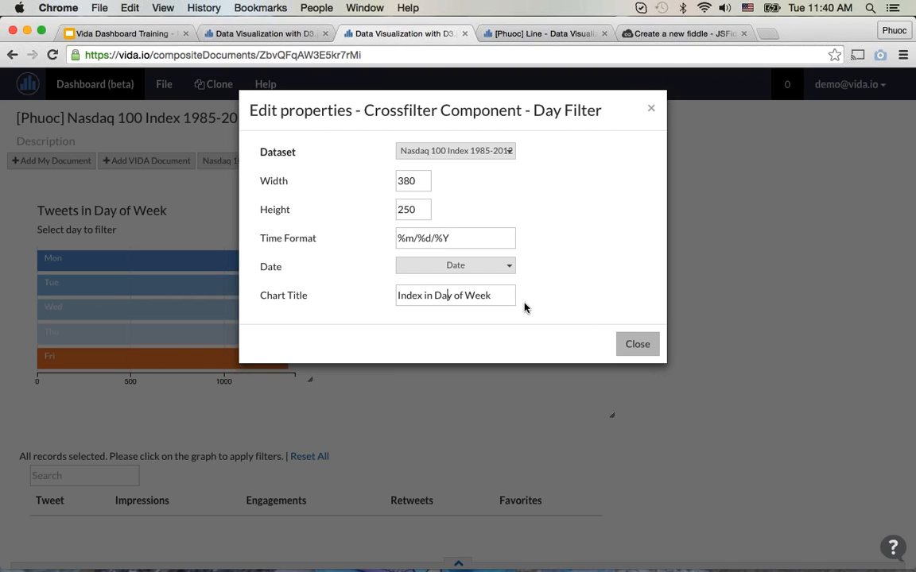
key(alt+Right)
key(alt+Right)
text(s)
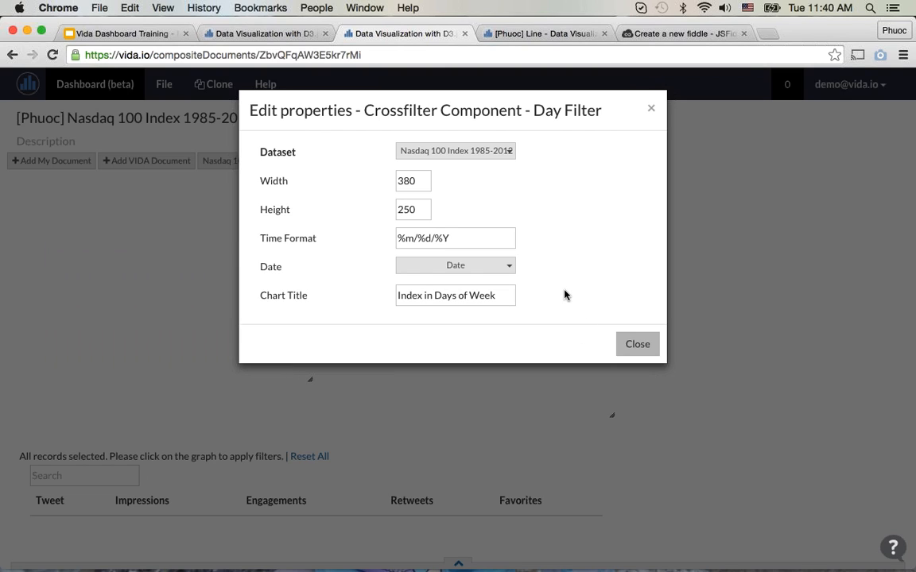
click(639, 344)
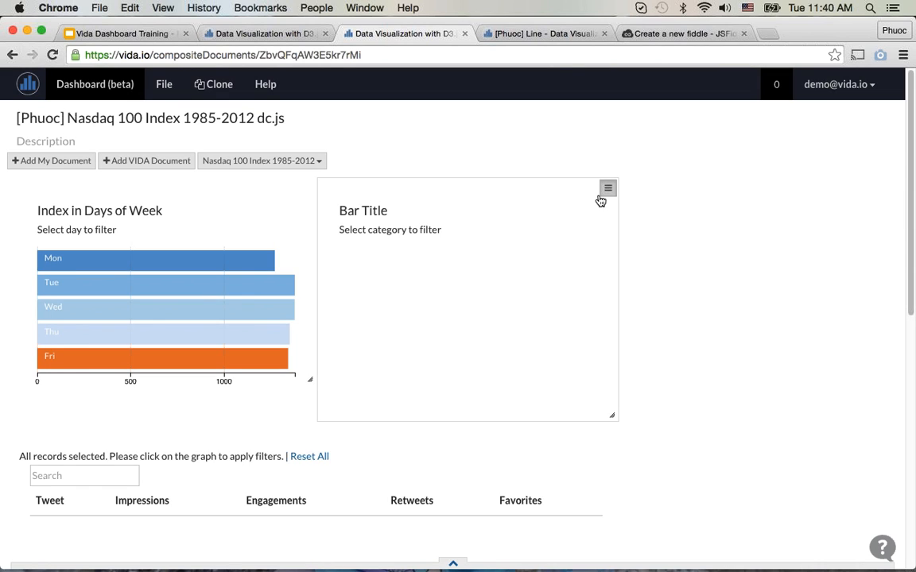
Step: In the Bar component's properties, set the category to Year and the value to Open
click(606, 191)
click(598, 210)
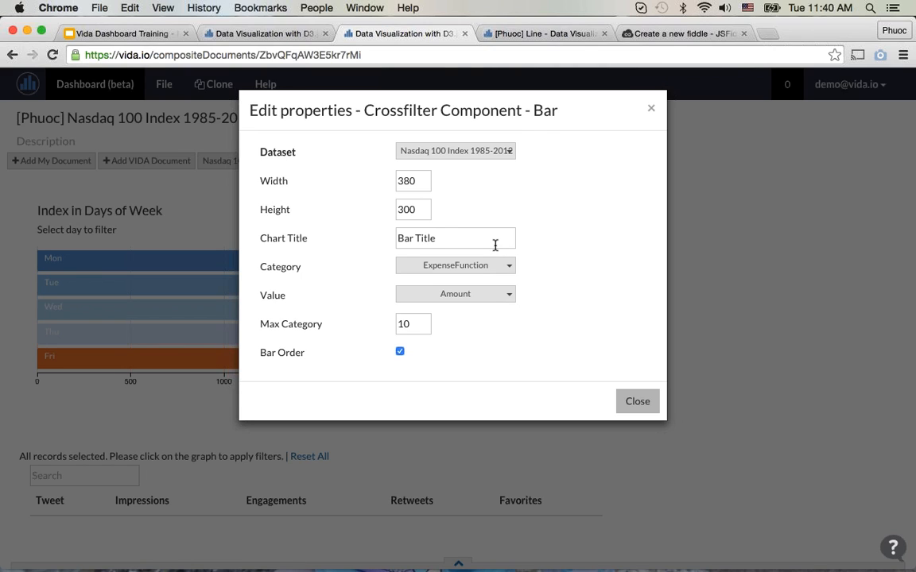
drag(495, 246, 331, 248)
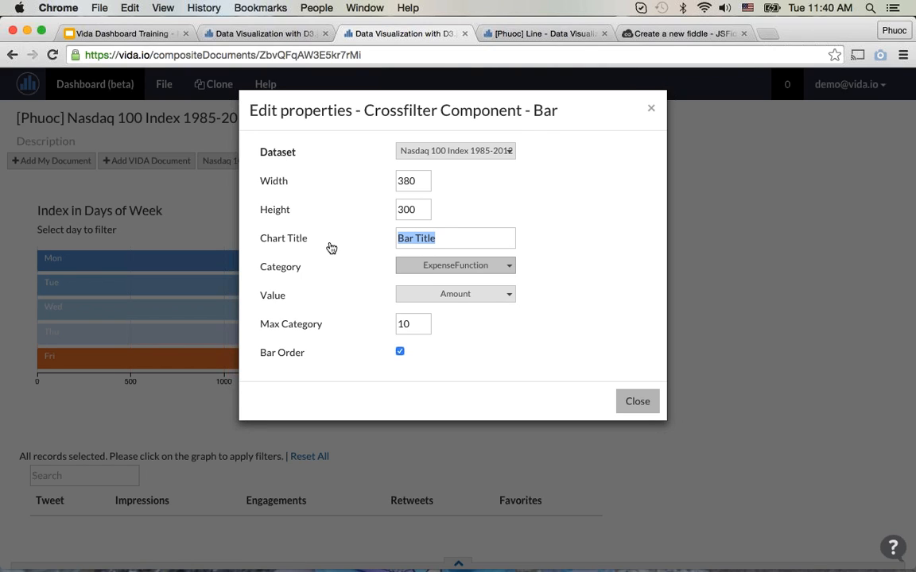
click(464, 265)
scroll(479, 327, down, 5)
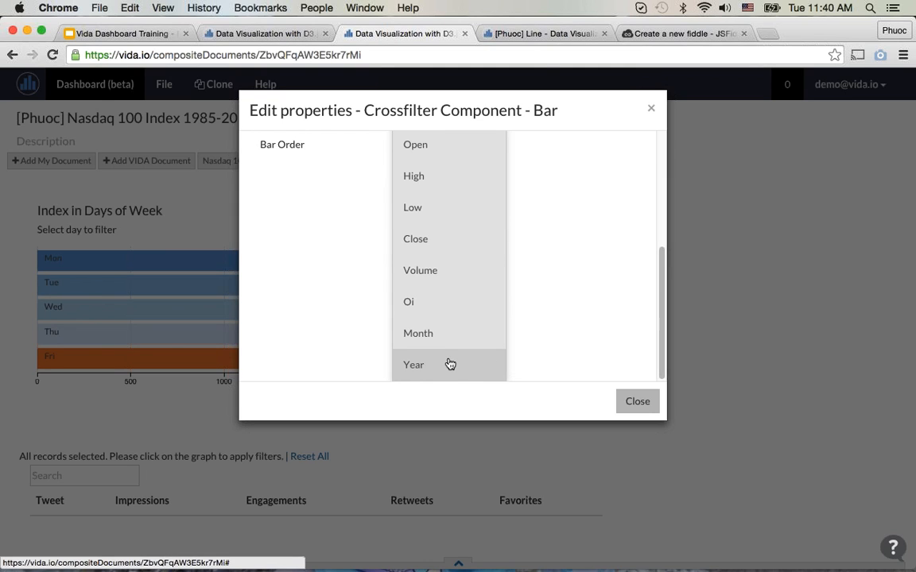
click(450, 364)
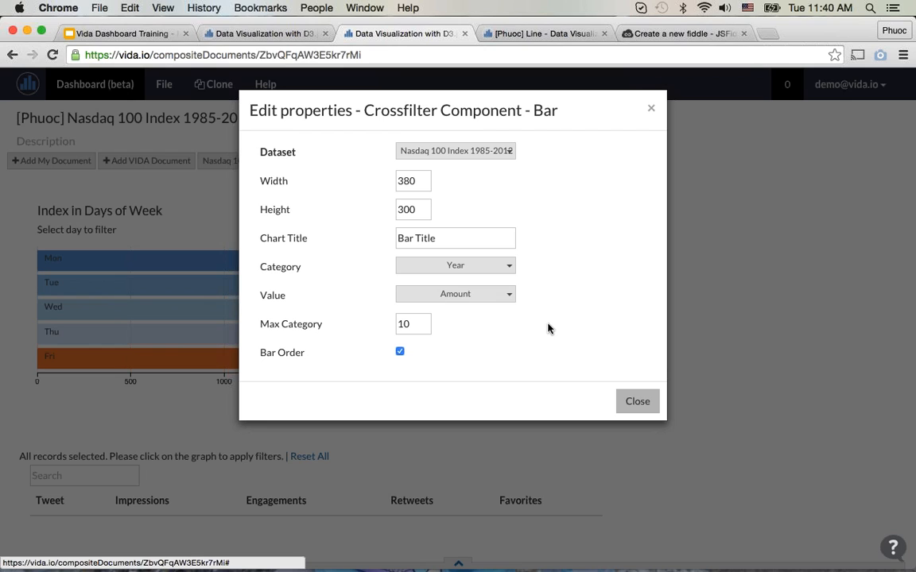
click(498, 296)
scroll(519, 315, down, 3)
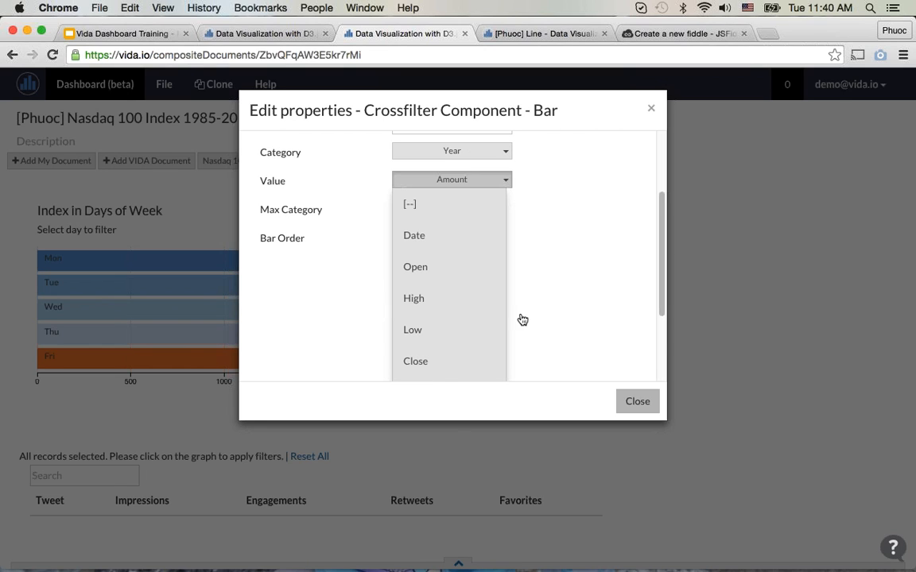
click(484, 279)
Step: Change the Bar component's chart title to "Index over Year" and close its properties
click(487, 239)
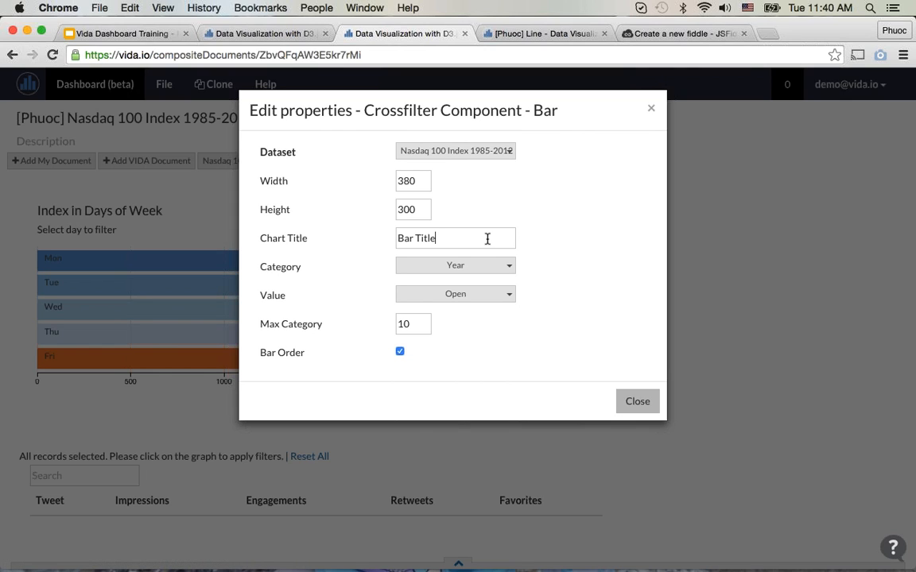
drag(497, 239, 370, 239)
text(Index over Year)
click(638, 401)
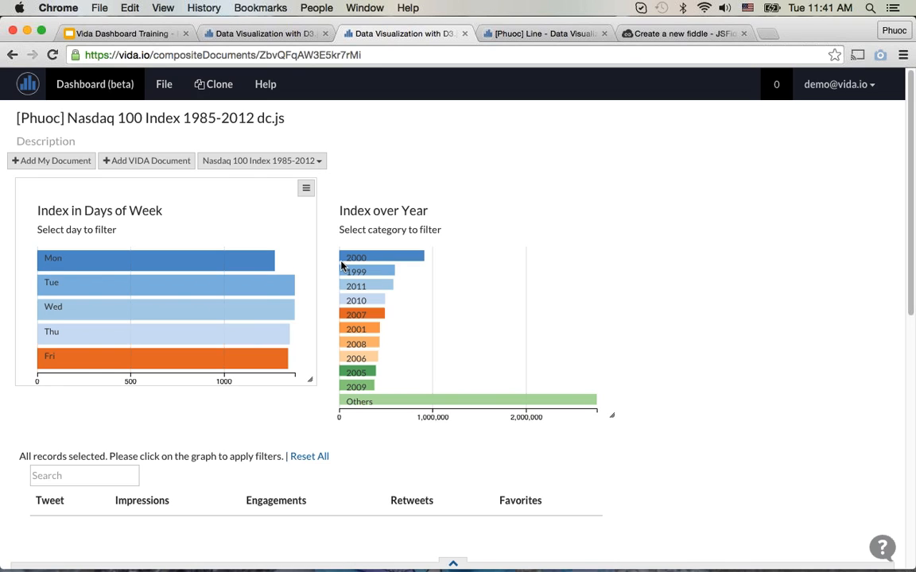
Step: Raise the maximum category count of the Index over Year bar chart to 50
click(608, 189)
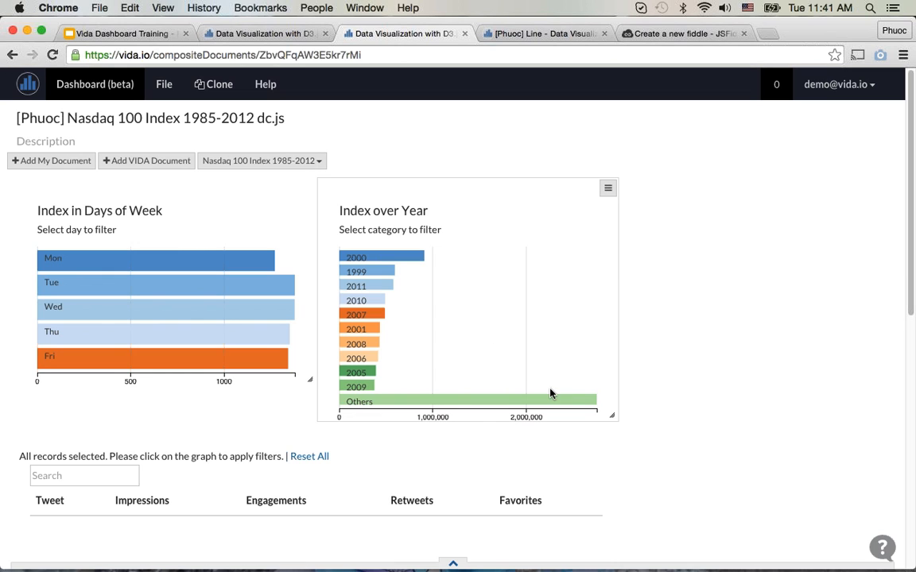
click(607, 188)
click(531, 209)
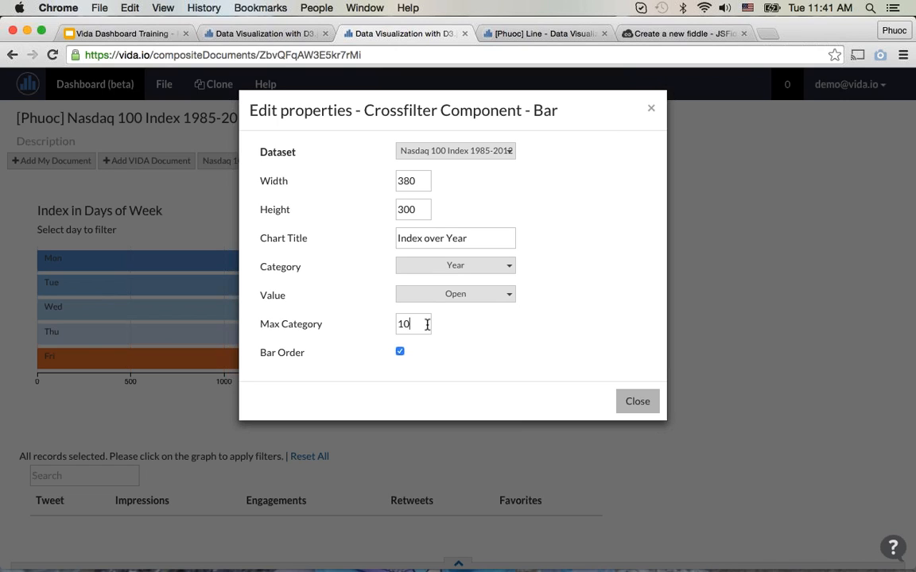
key(BackSpace)
key(BackSpace)
key(BackSpace)
text(50)
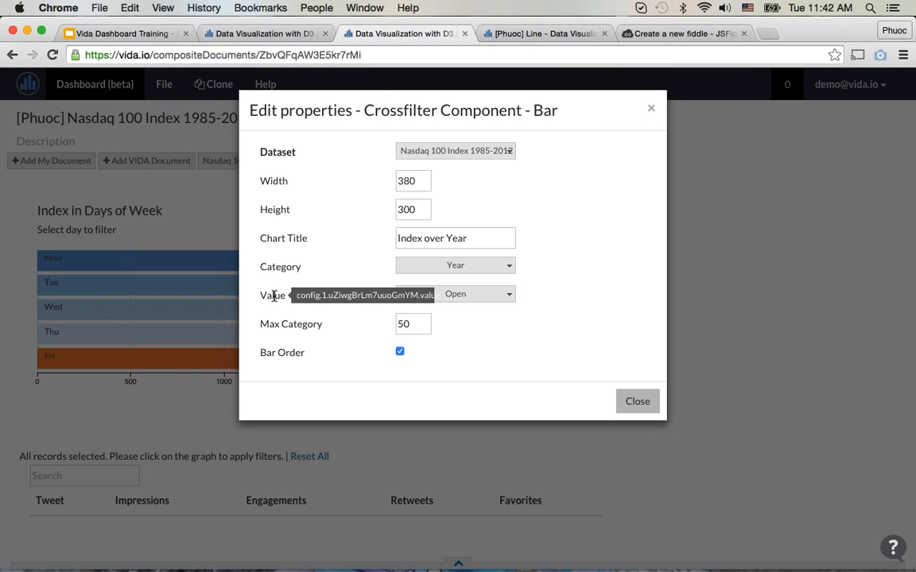
click(623, 401)
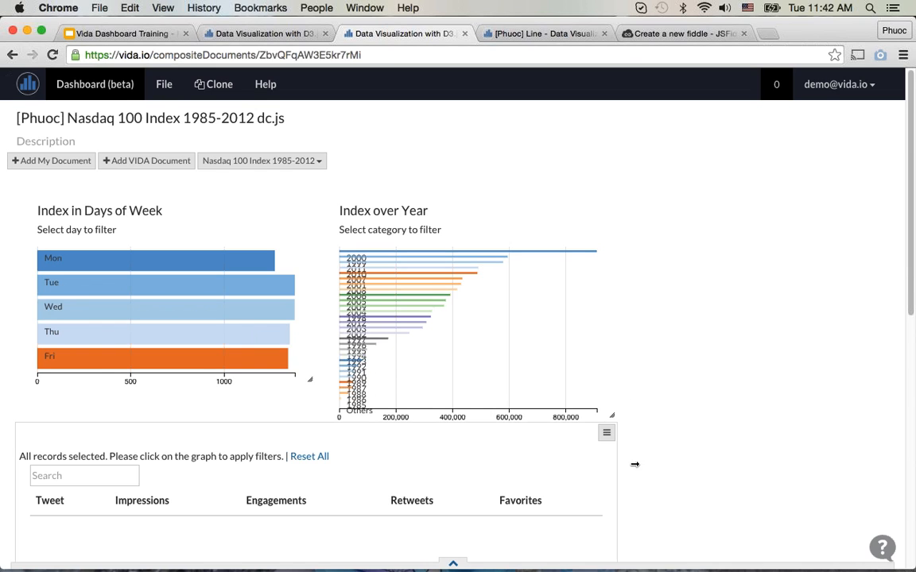
Step: Enlarge the Index over Year bar chart, mainly in height, until its year bars and labels are spaced apart
drag(614, 418, 714, 464)
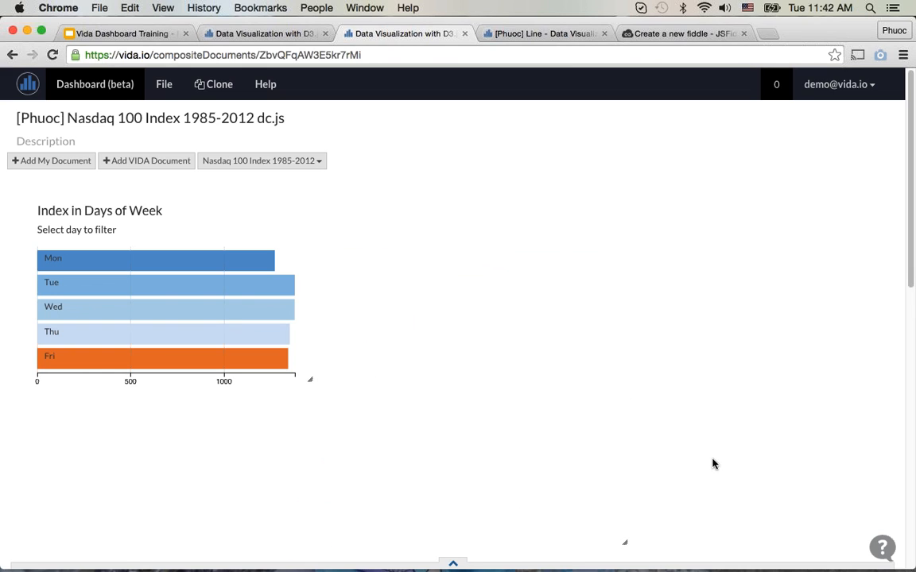
scroll(713, 460, down, 3)
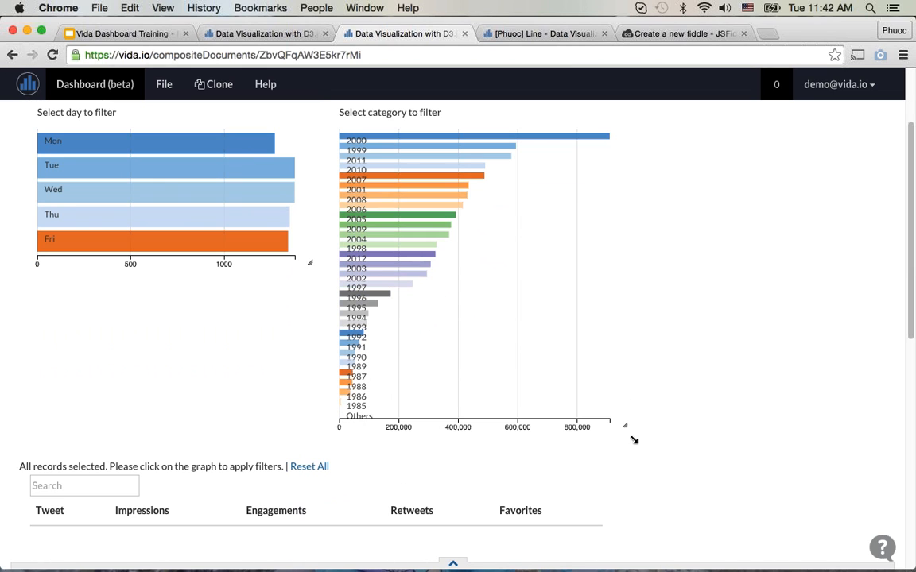
drag(634, 440, 650, 538)
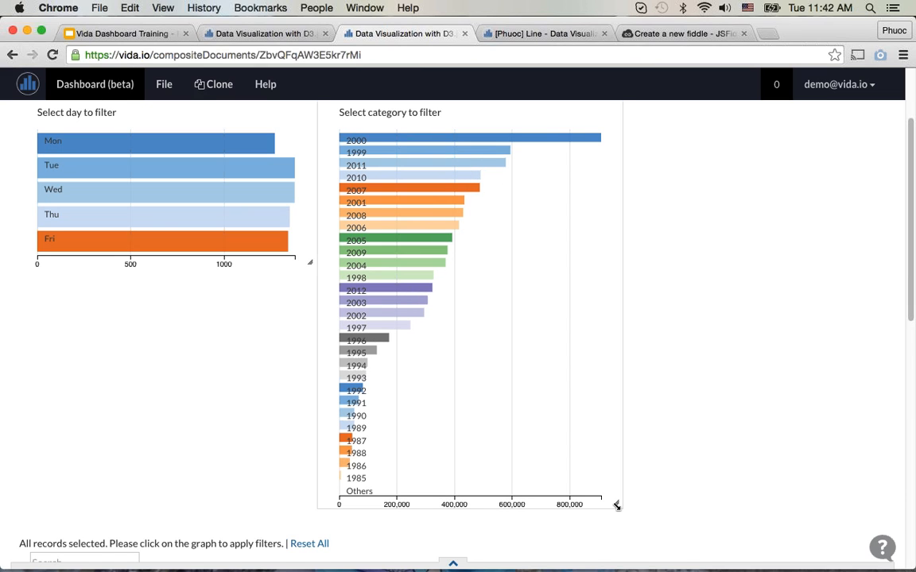
drag(629, 504, 627, 562)
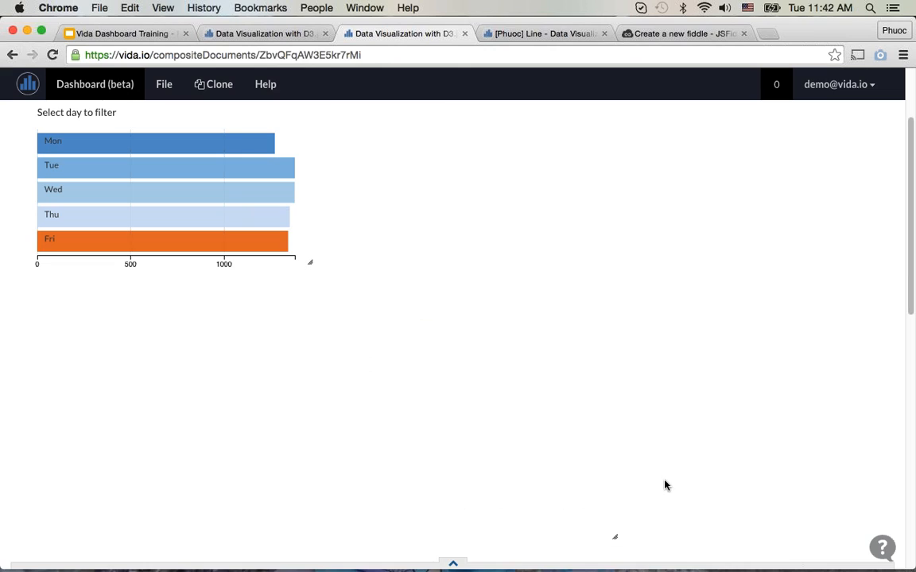
Step: Turn off Bar Order in the Index over Year chart's properties, close them, and review the year bars
scroll(665, 484, up, 3)
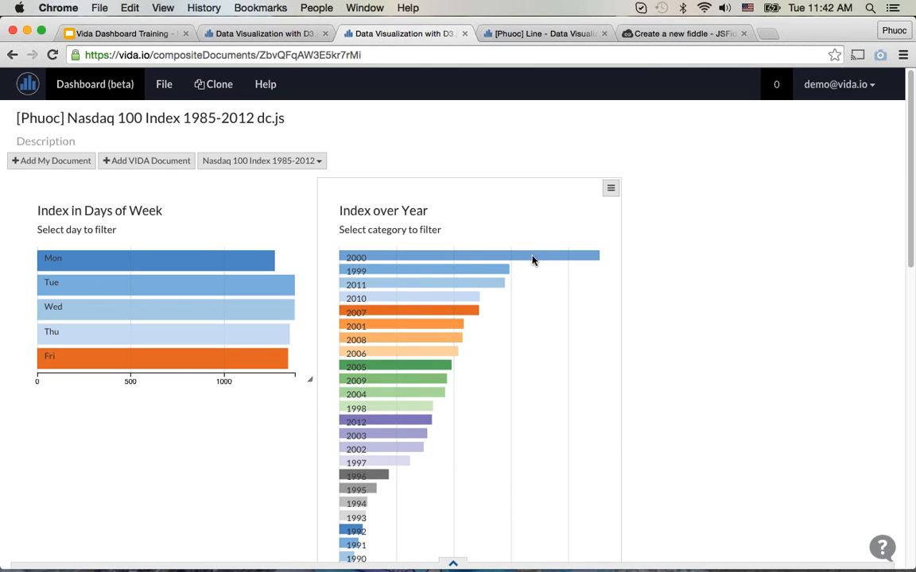
mouse_move(477, 262)
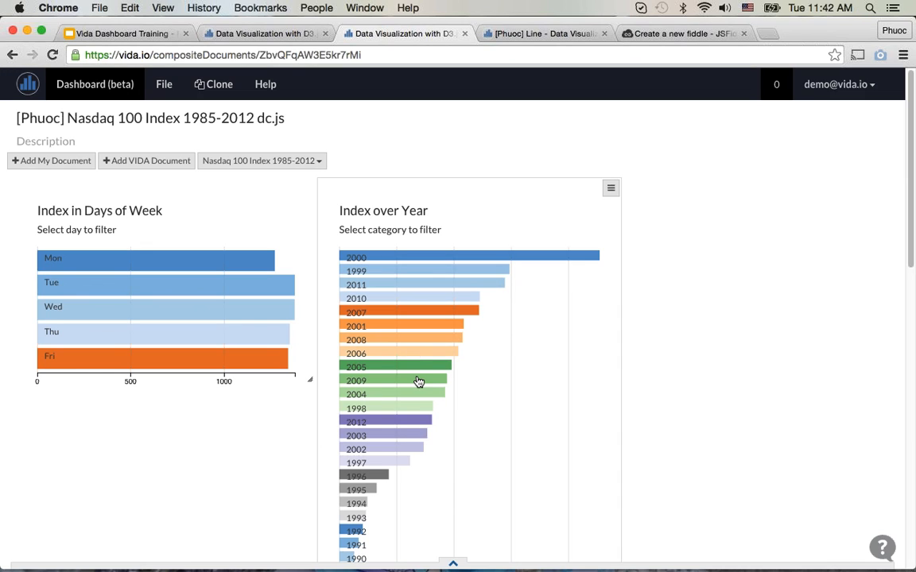
click(609, 189)
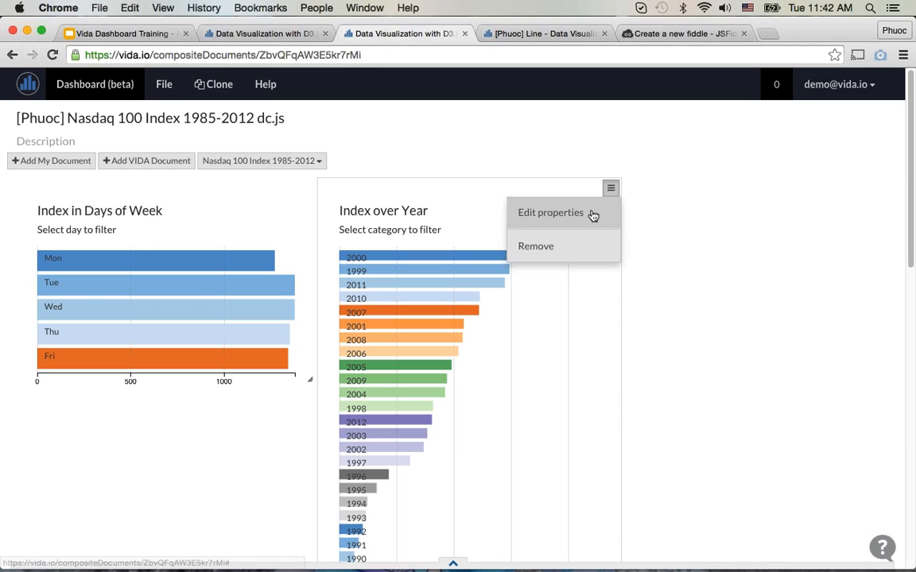
click(592, 213)
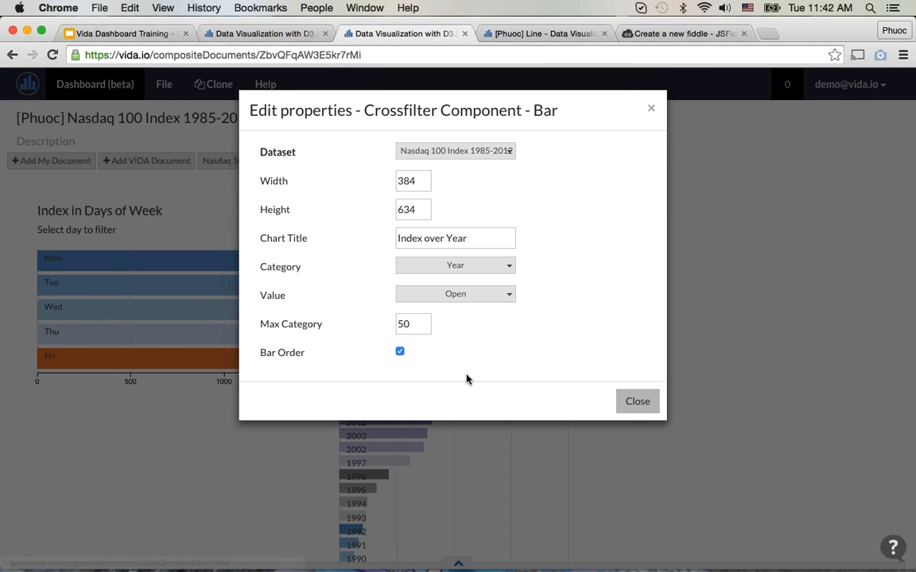
click(399, 352)
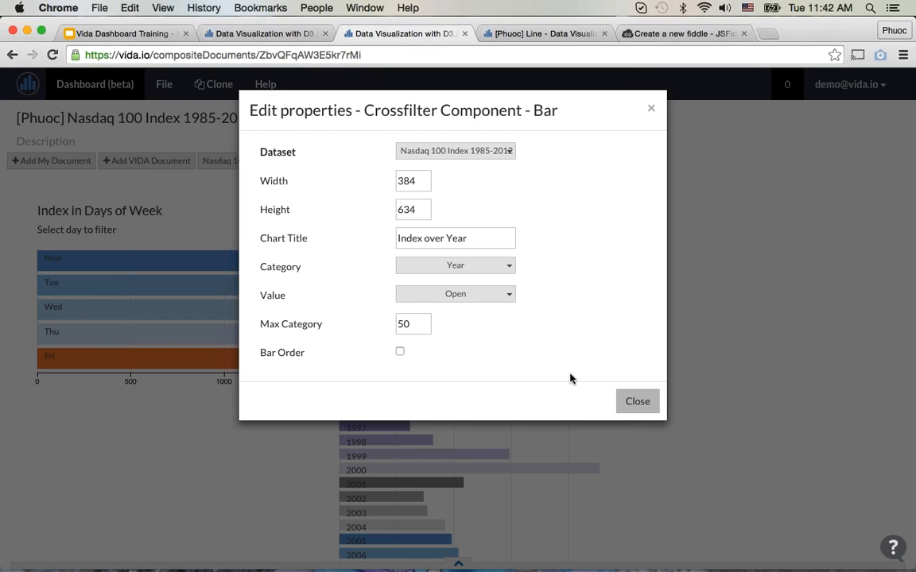
click(630, 404)
scroll(750, 413, down, 3)
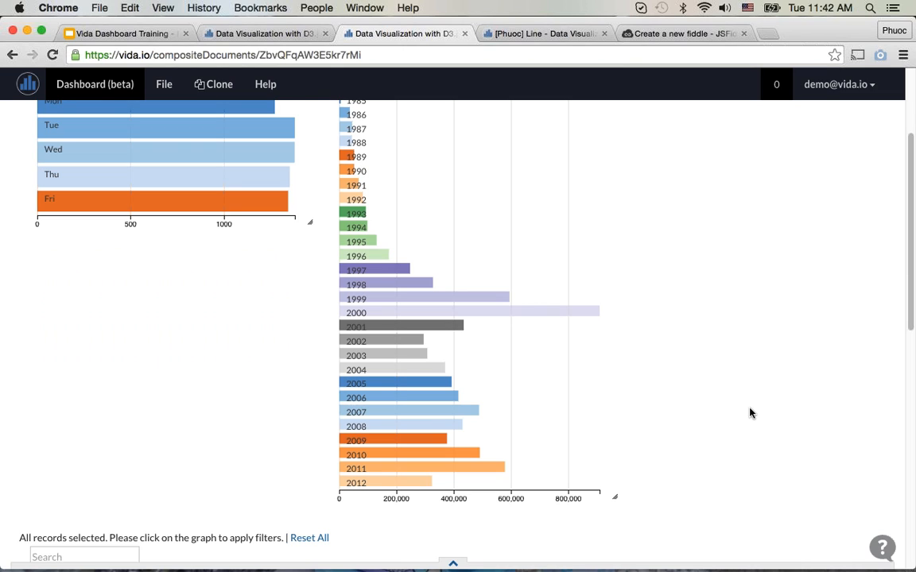
scroll(750, 413, up, 2)
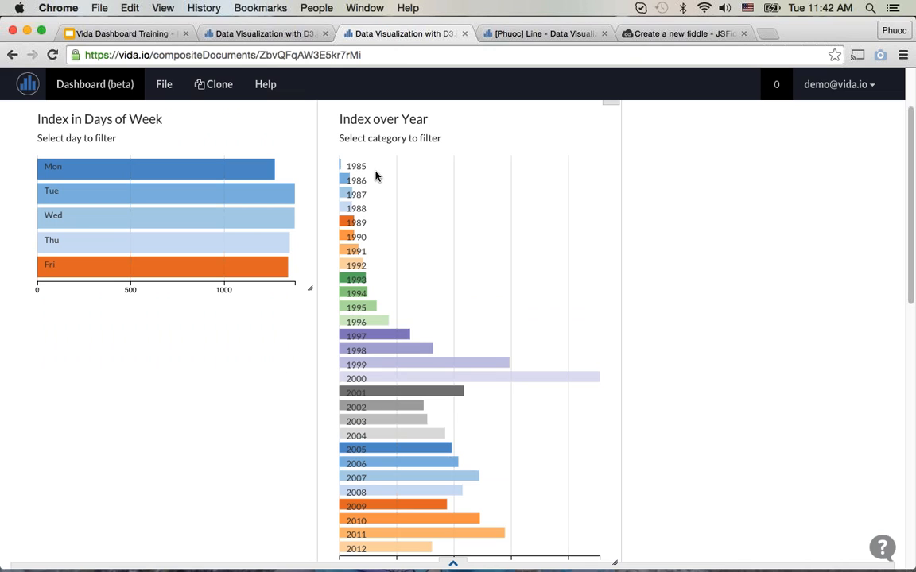
scroll(732, 392, down, 5)
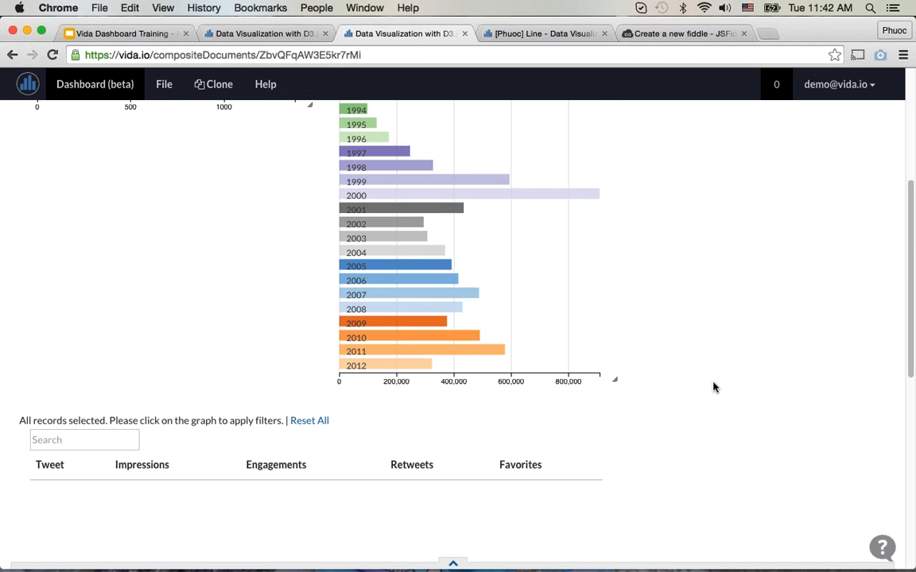
scroll(712, 384, up, 2)
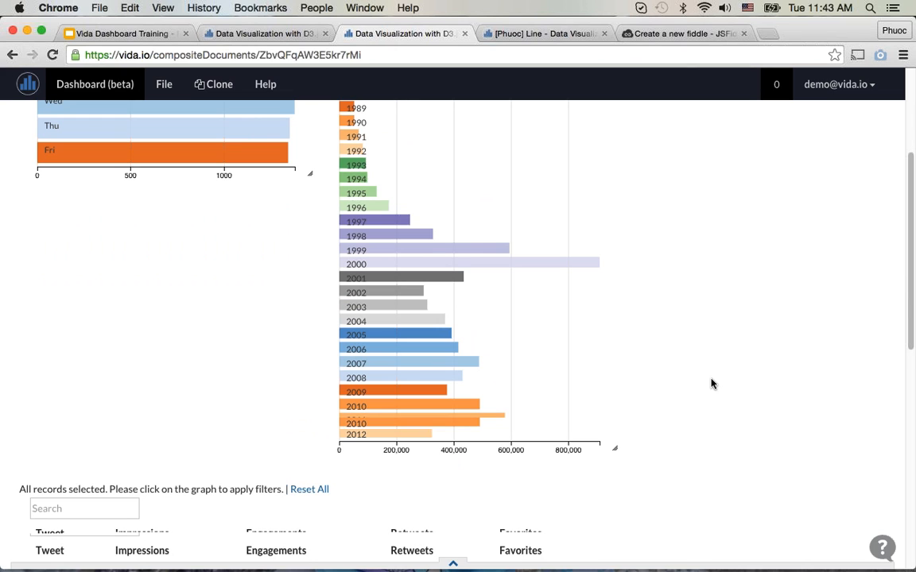
scroll(711, 384, up, 2)
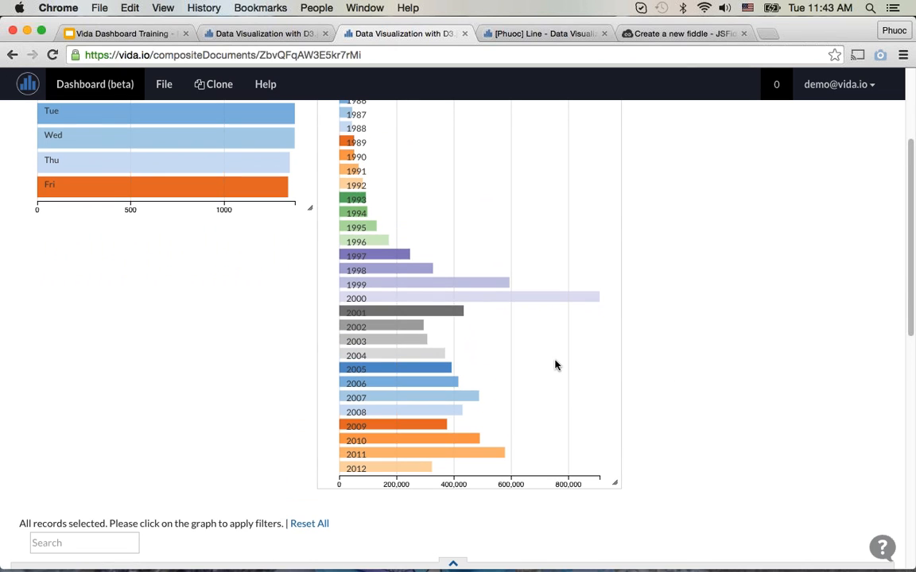
Step: In the Table component's properties, set the time format to %m/%d/%Y and the date field to Date
scroll(555, 365, down, 5)
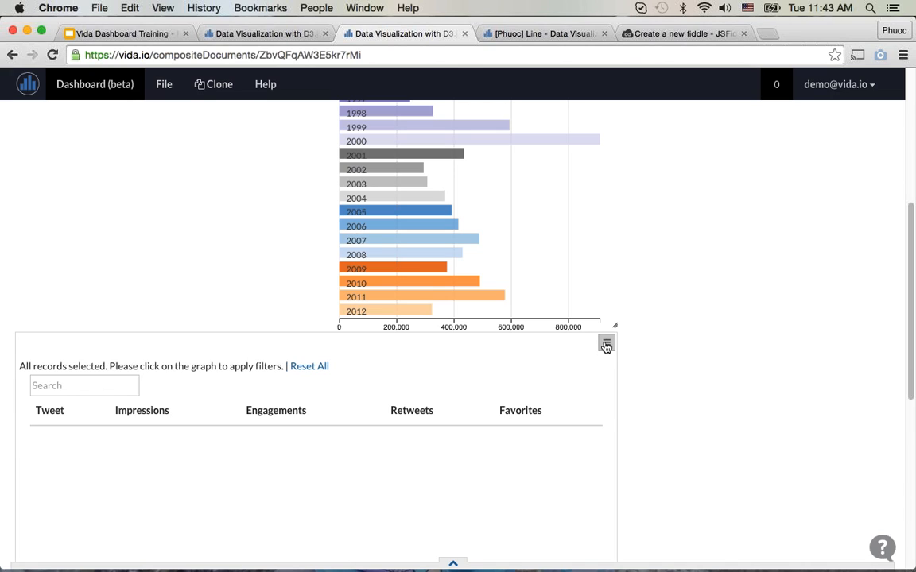
click(606, 345)
click(585, 367)
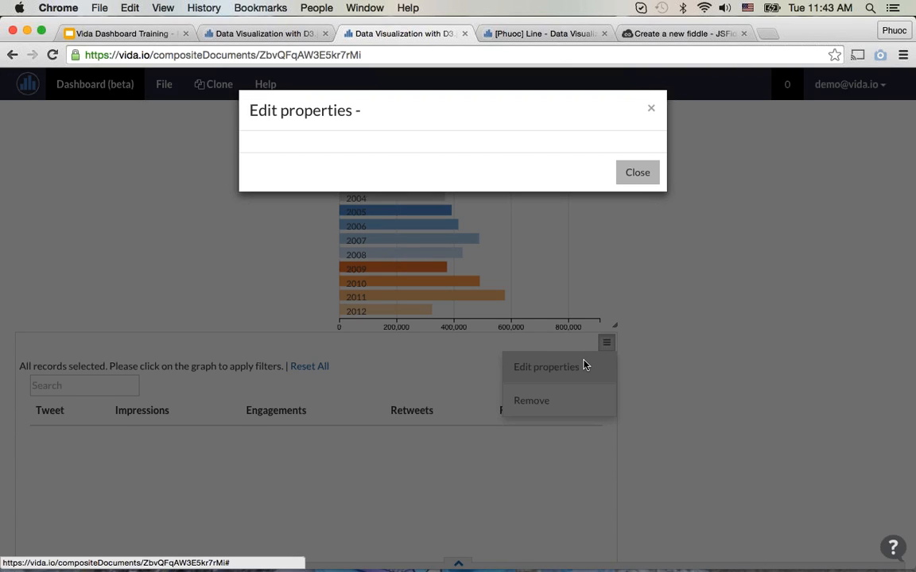
click(473, 181)
key(super+a)
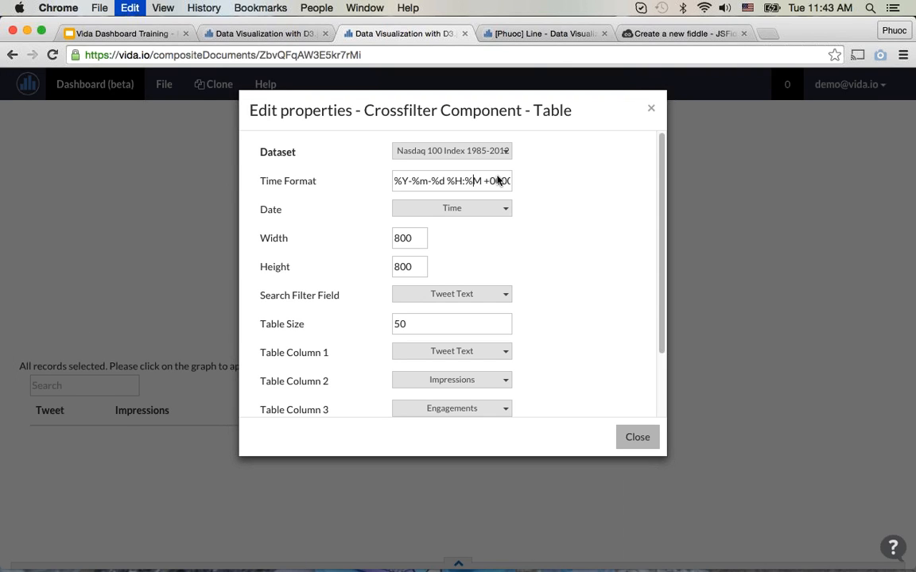
text(%m)
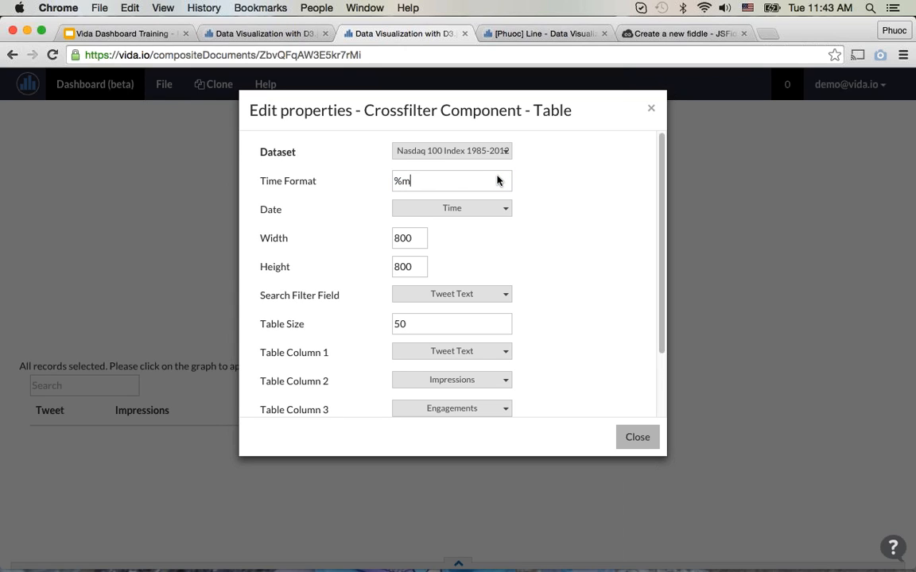
text(/%d/%Y)
click(515, 218)
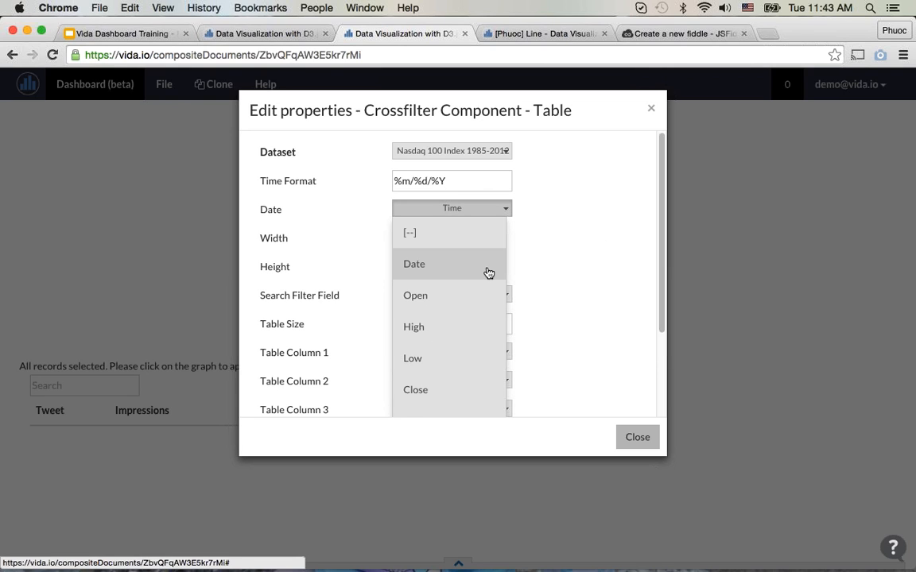
click(599, 265)
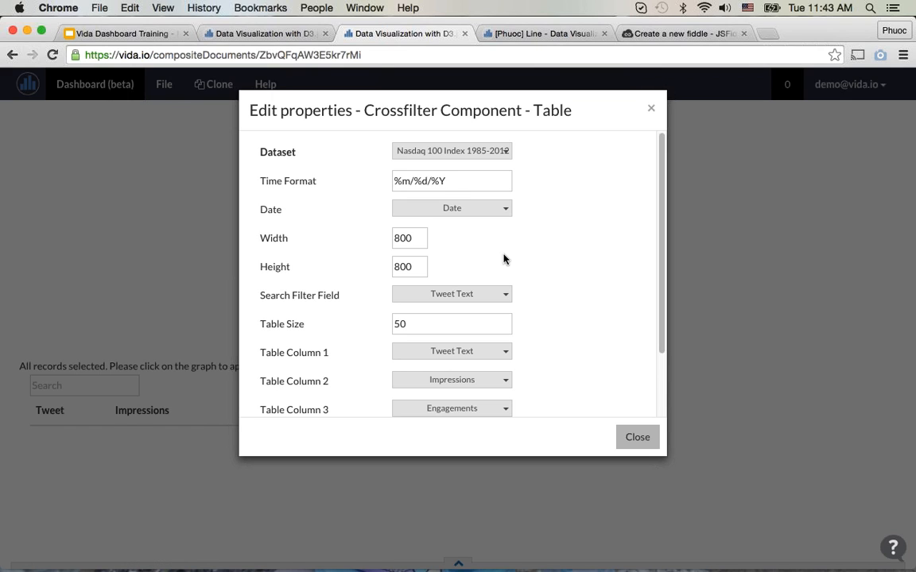
Step: Set the Table component's search filter field to Date
scroll(537, 258, down, 2)
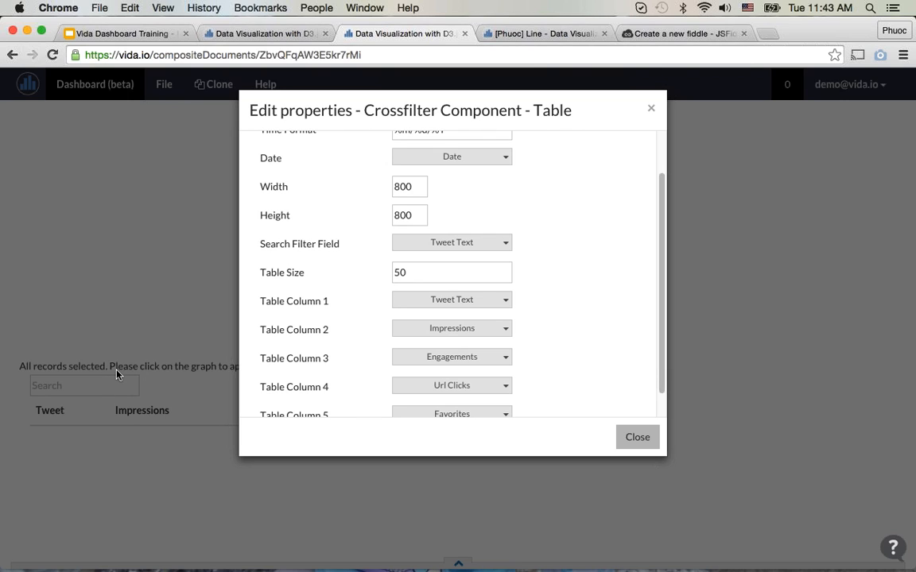
click(433, 243)
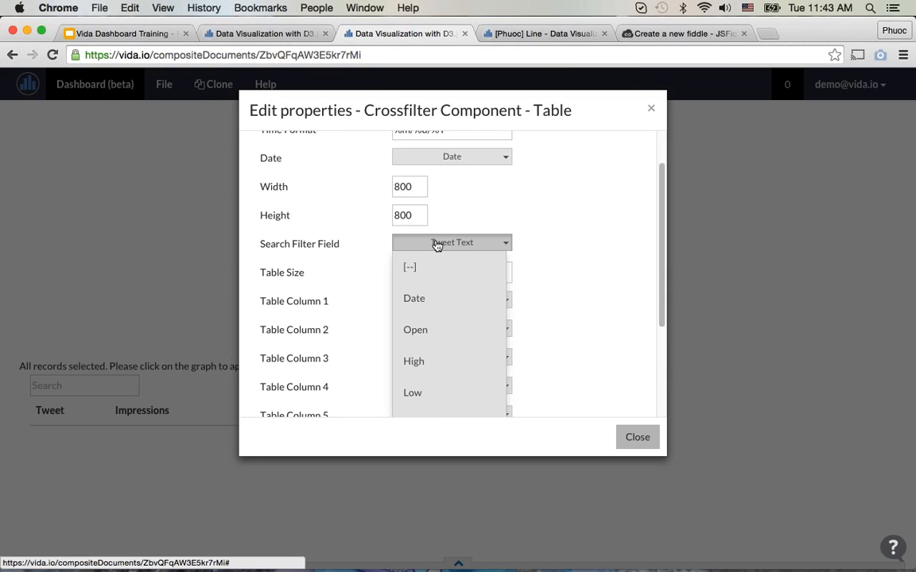
click(426, 300)
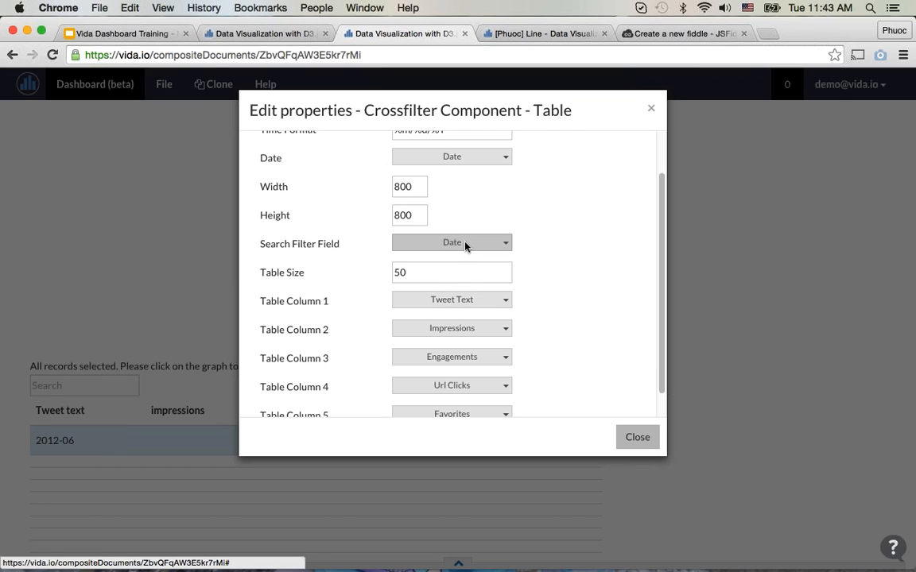
Step: Assign Date to Table Column 1 and Open to Table Column 2
scroll(548, 260, down, 1)
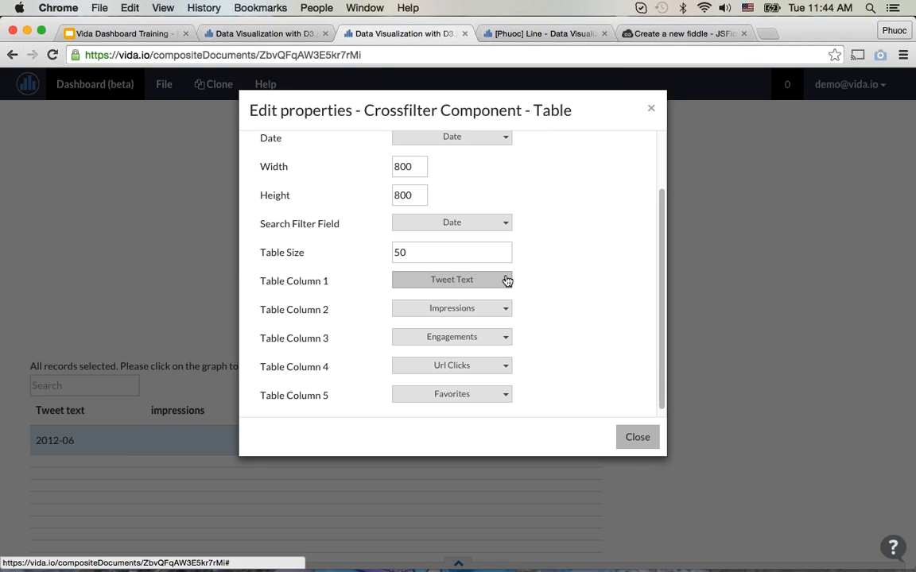
scroll(553, 336, down, 1)
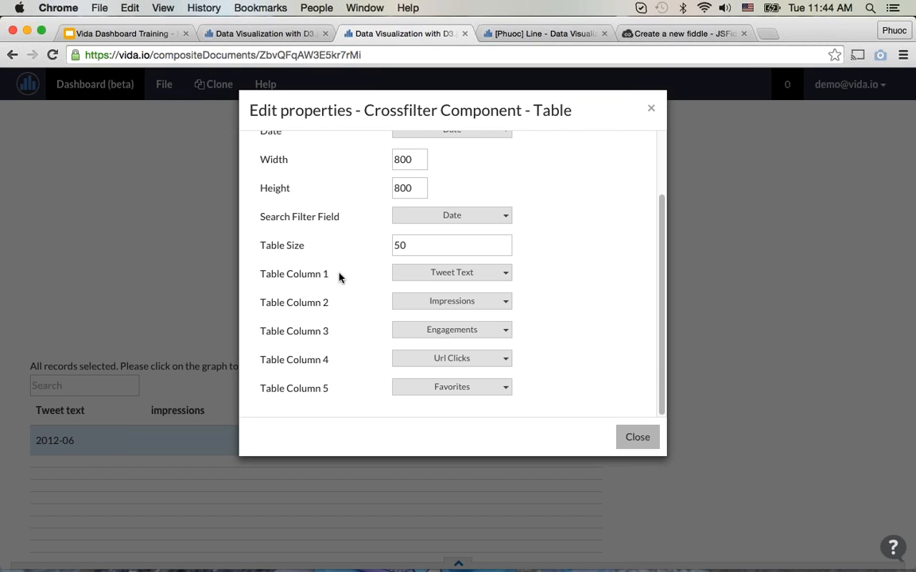
click(503, 273)
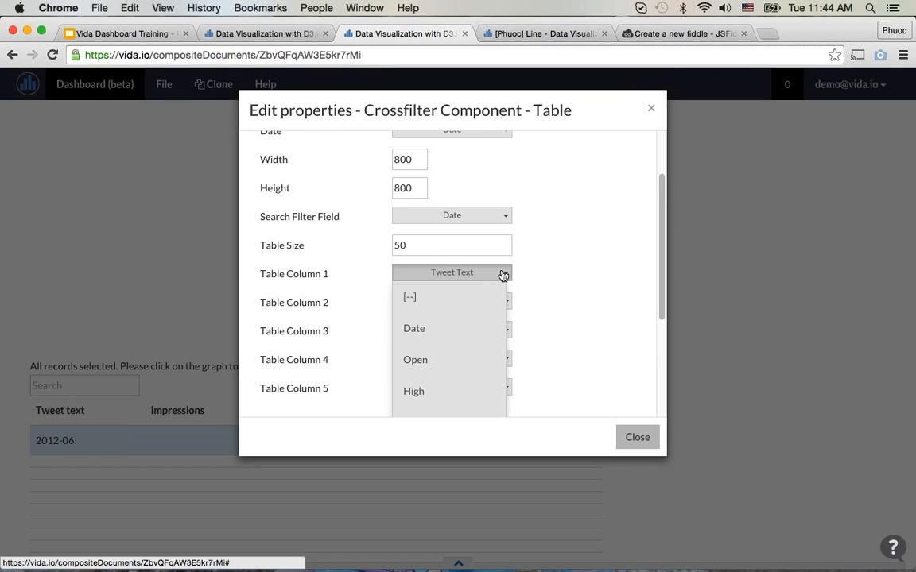
click(488, 333)
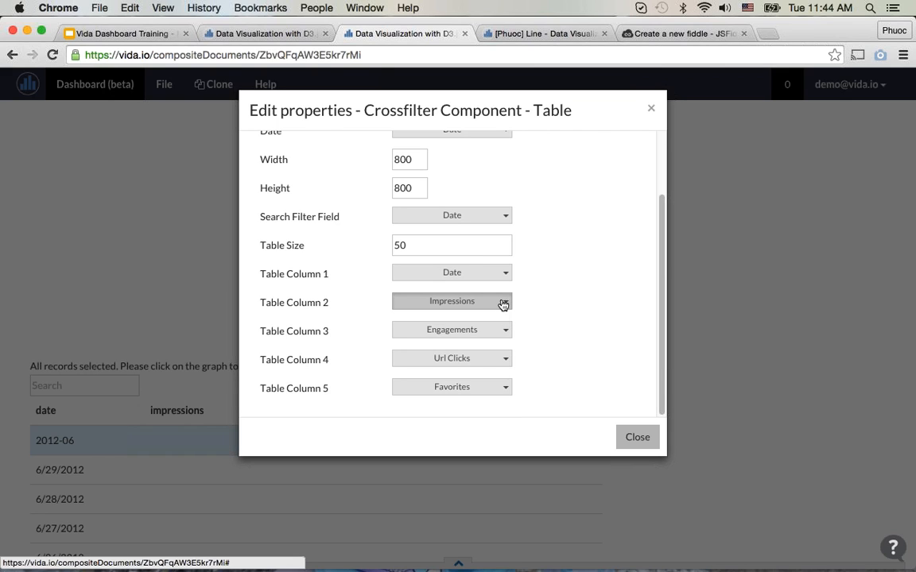
click(504, 303)
scroll(502, 305, down, 4)
click(491, 246)
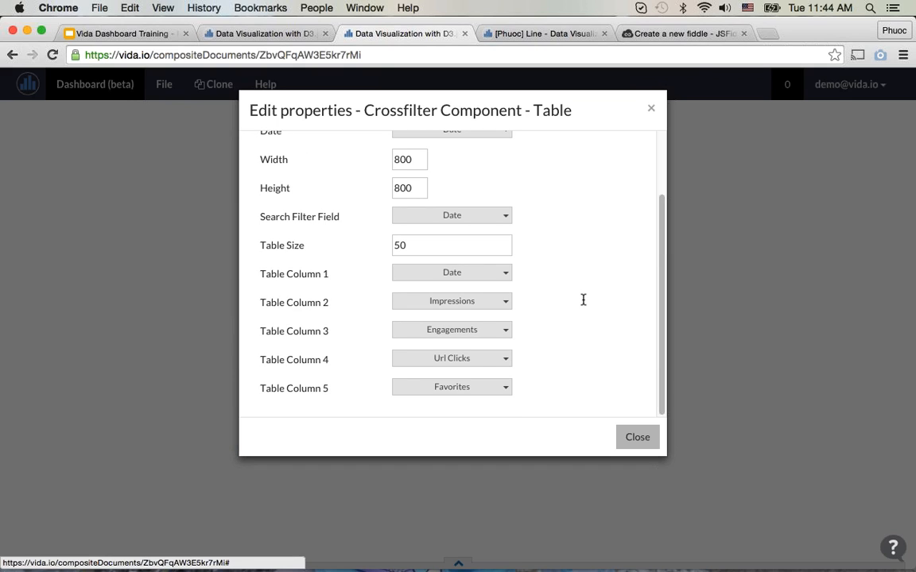
Step: Assign High to Table Column 3 and Close to Table Column 4
click(506, 330)
scroll(494, 335, down, 3)
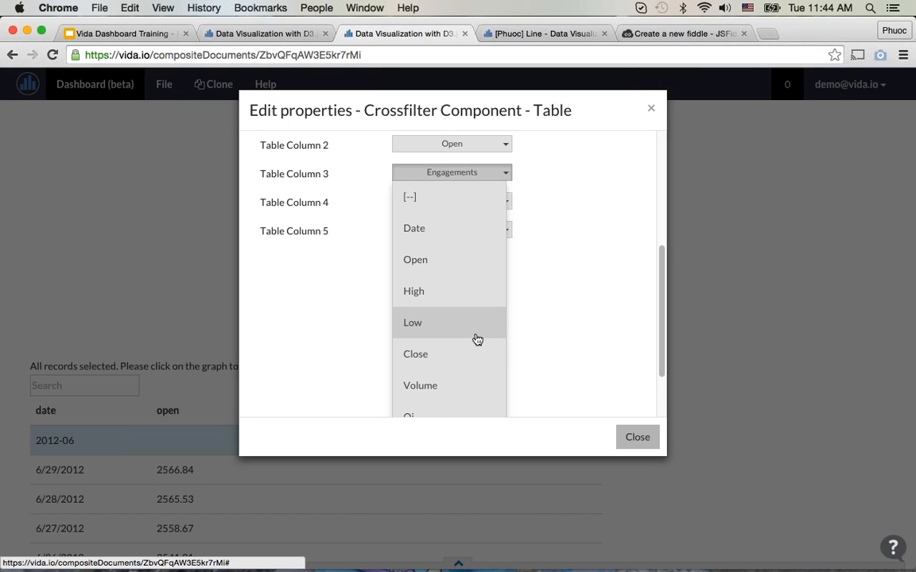
scroll(477, 326, down, 2)
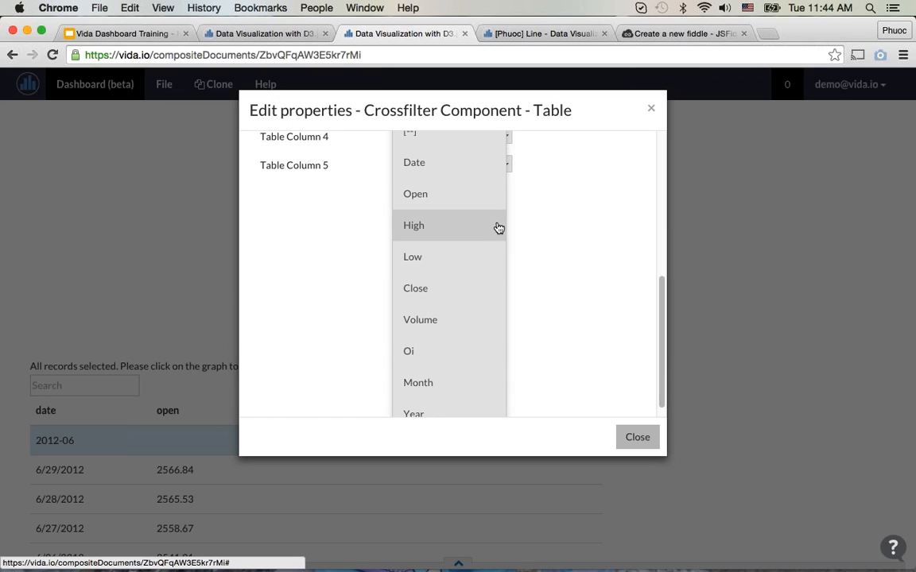
click(582, 272)
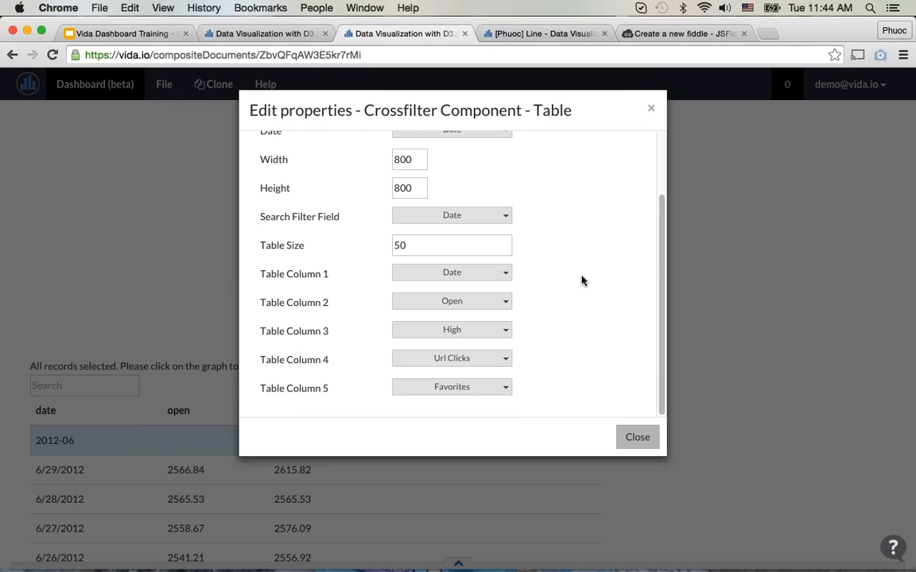
click(490, 360)
scroll(487, 362, down, 5)
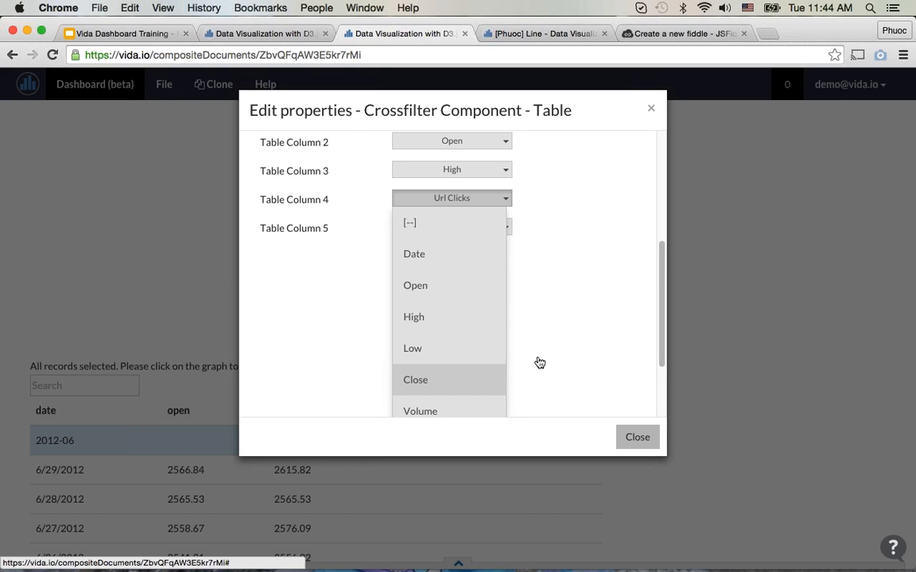
key(Return)
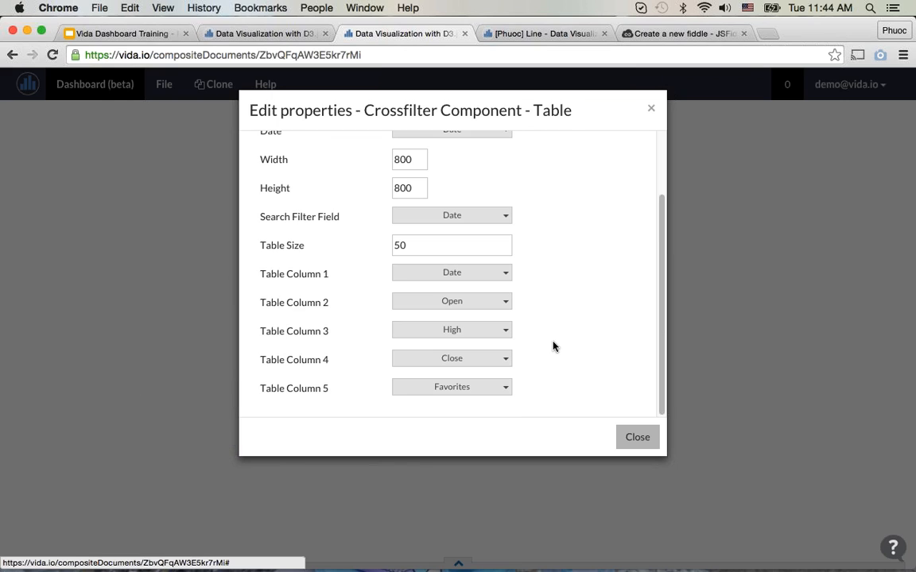
Step: Assign Volume to Table Column 5
click(486, 385)
scroll(499, 378, down, 5)
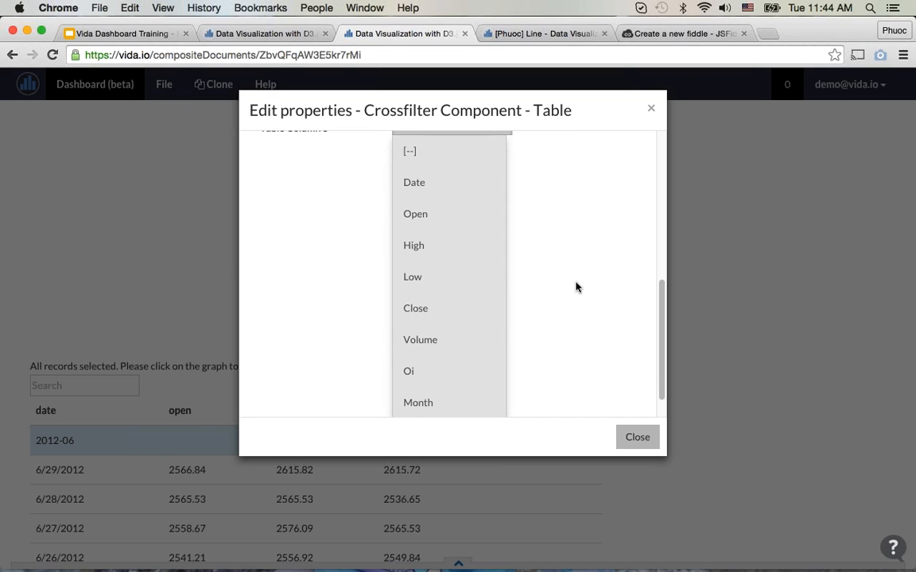
click(596, 333)
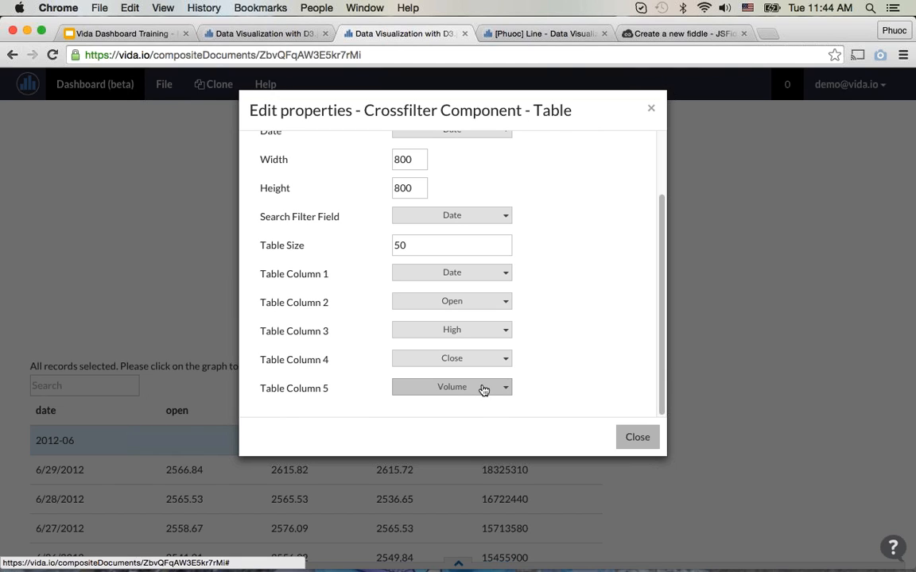
Step: Clear the field assigned to Table Column 5 and close the Table component's properties
click(484, 390)
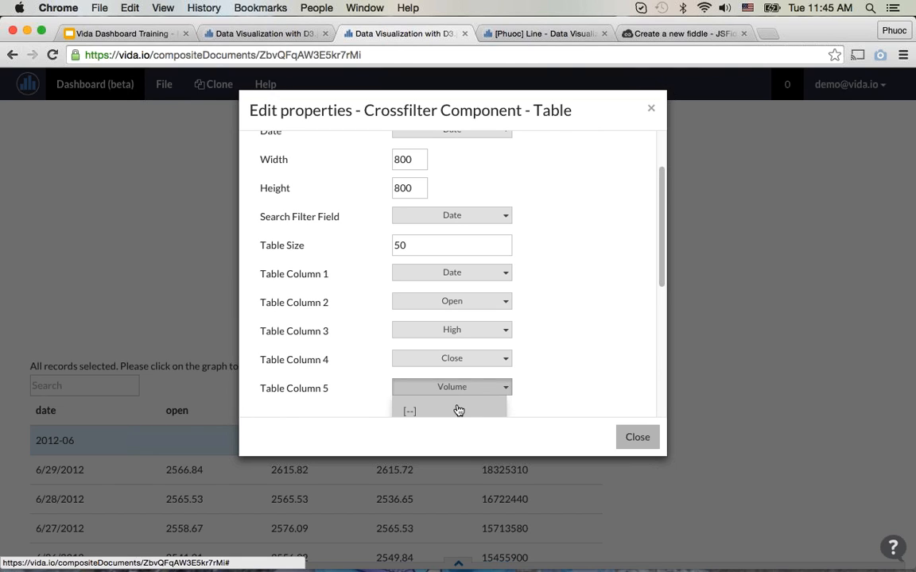
click(459, 411)
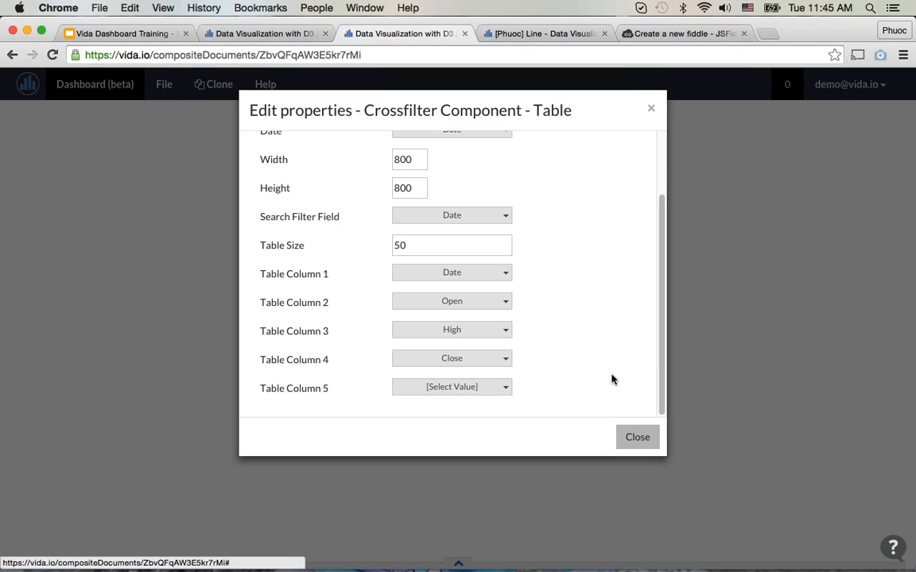
click(637, 439)
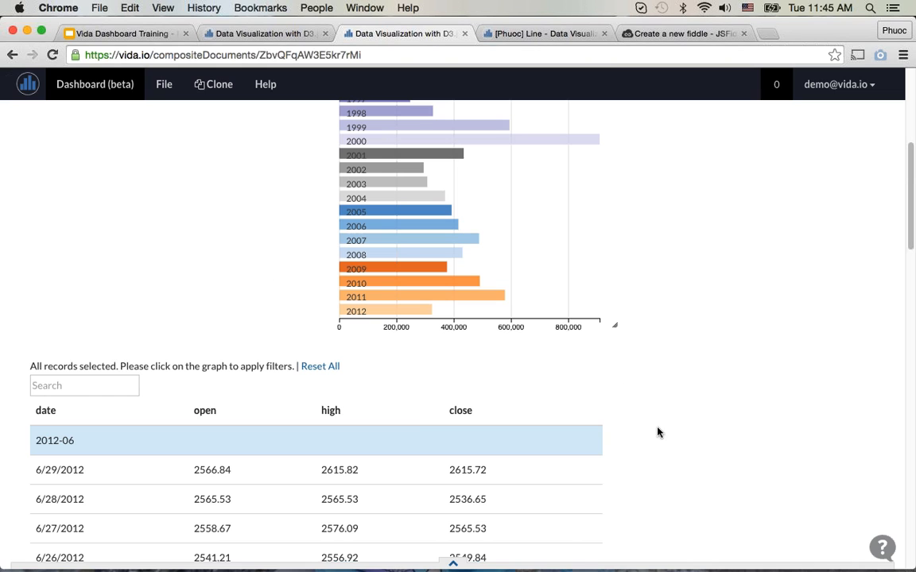
scroll(590, 341, down, 1)
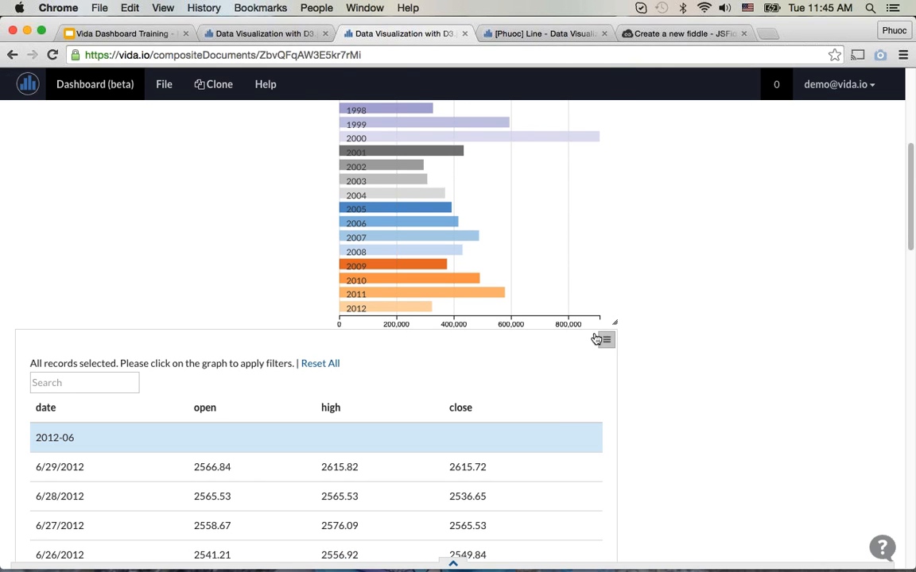
Step: Assign Volume to Table Column 5 of the Table component and close its properties
click(606, 339)
click(592, 363)
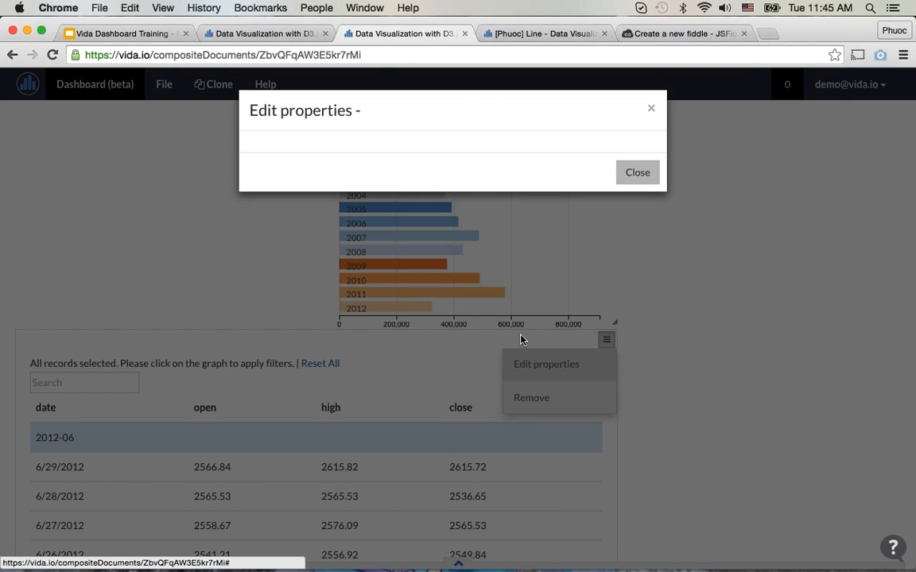
scroll(522, 345, down, 2)
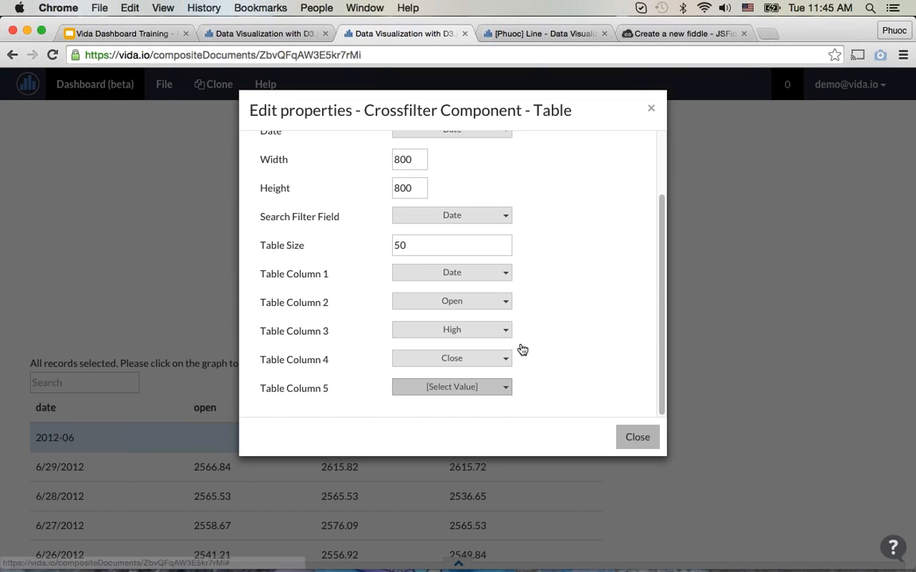
click(486, 393)
scroll(486, 394, down, 5)
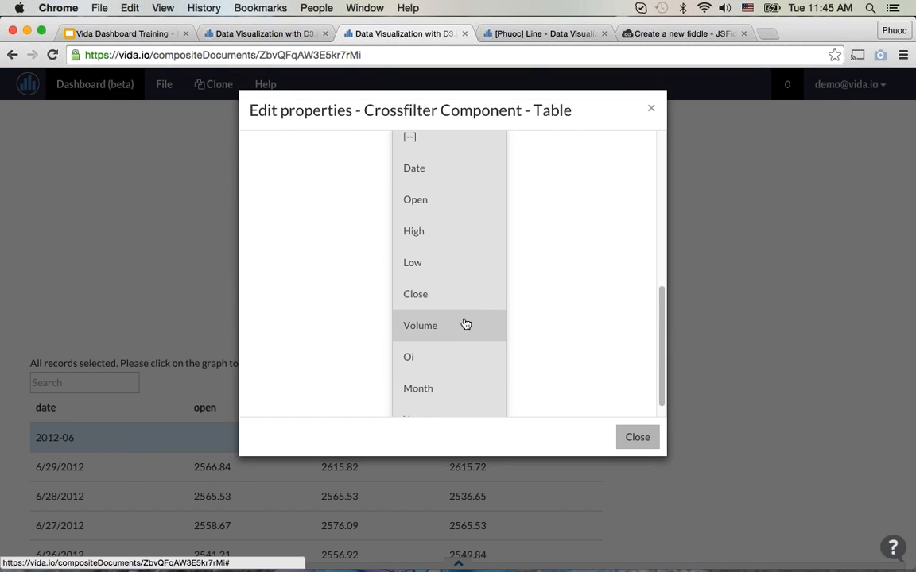
click(465, 324)
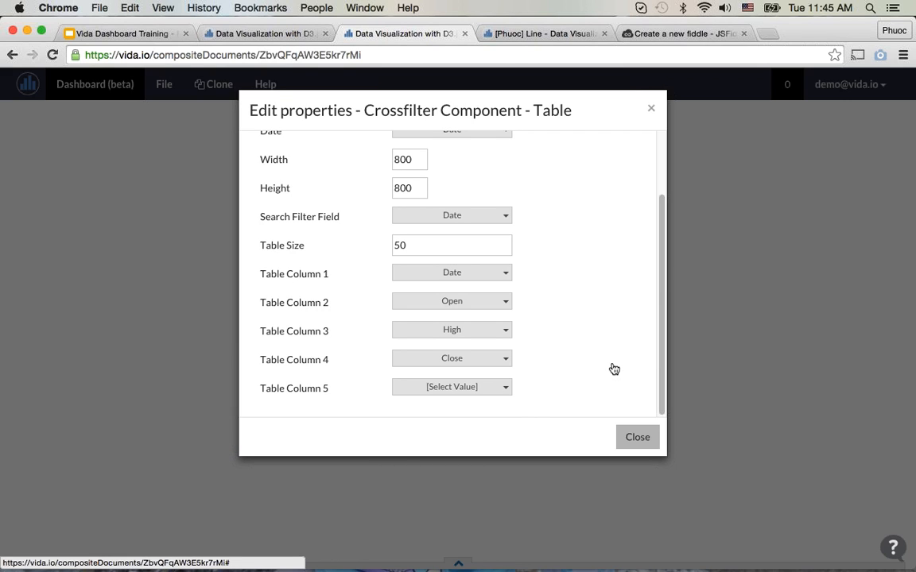
click(657, 433)
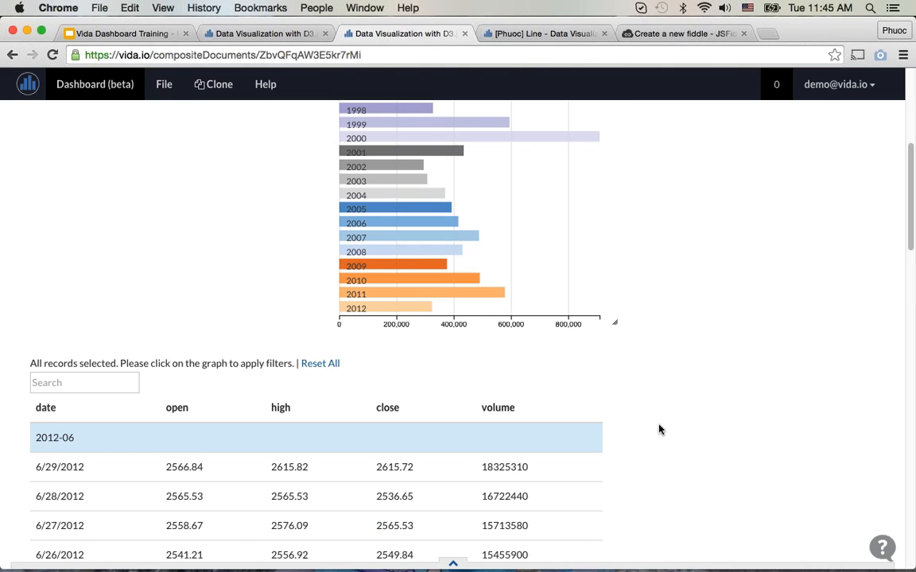
Step: Look through the table rows and filter the records by searching the table for 2012
scroll(658, 430, down, 5)
scroll(657, 427, down, 15)
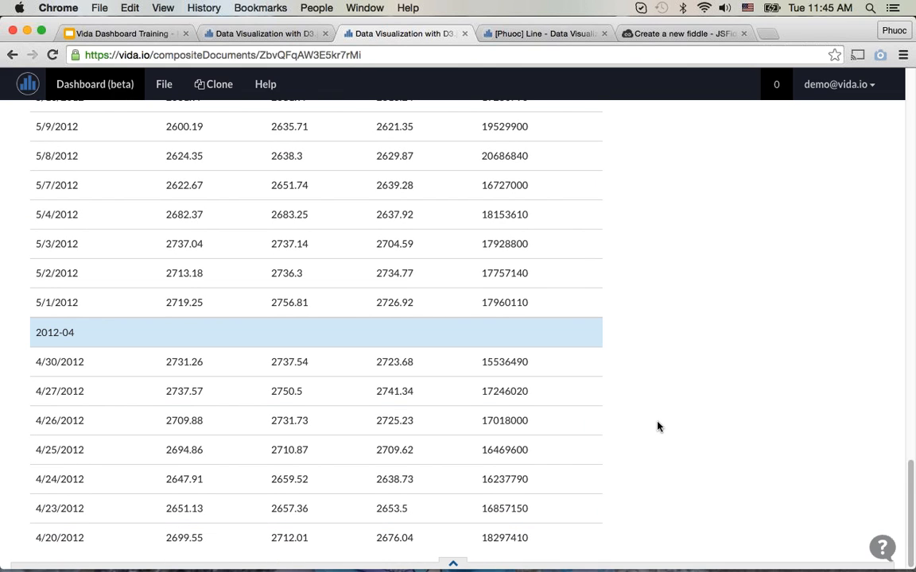
scroll(656, 427, up, 10)
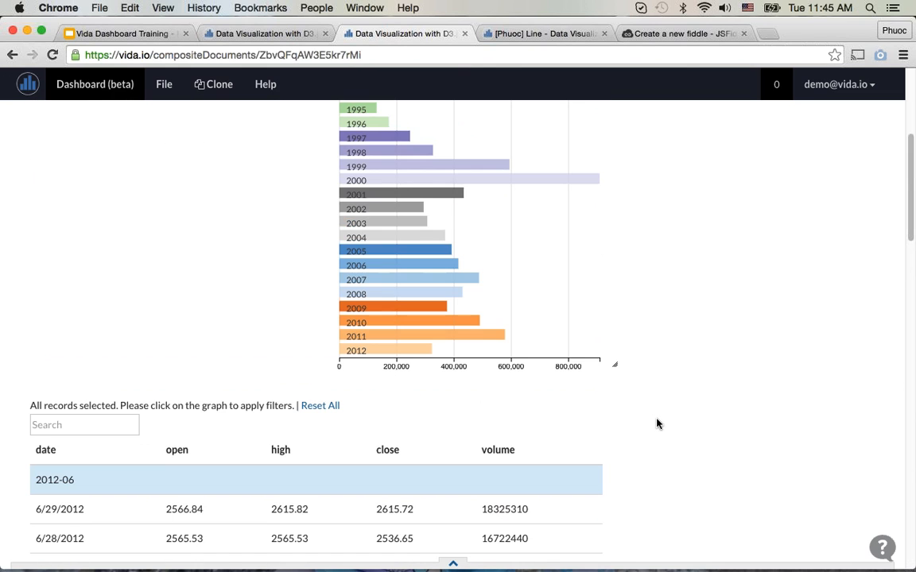
scroll(358, 341, down, 3)
click(82, 258)
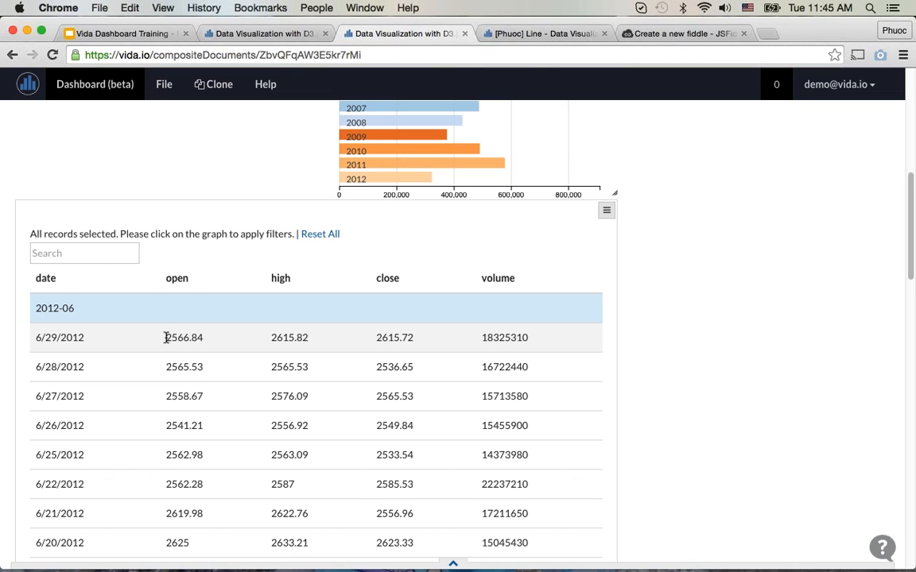
text(20)
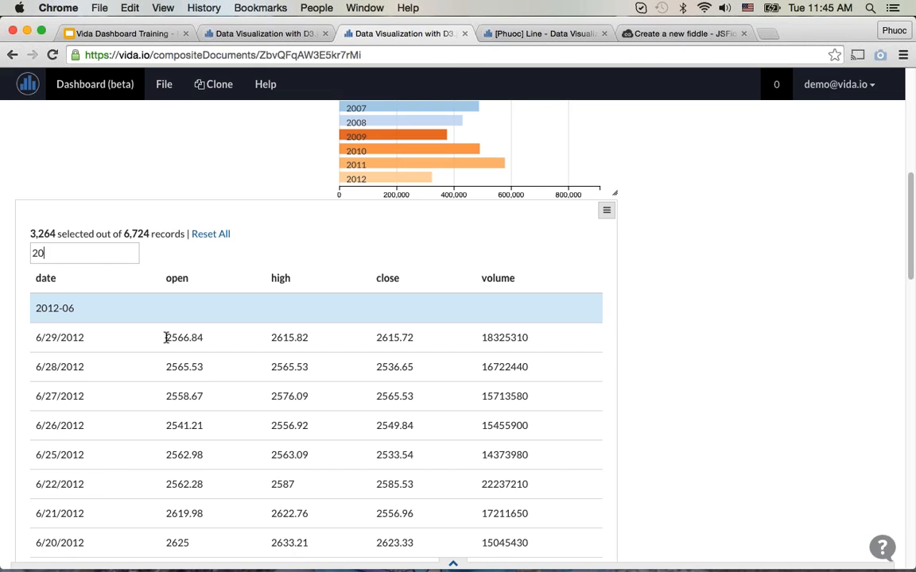
text(12)
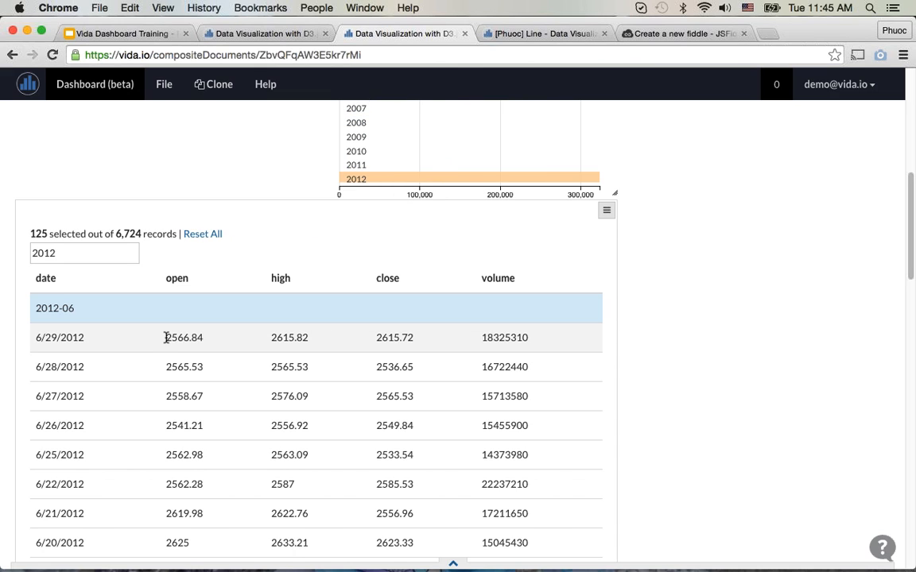
Step: Change the table search to 2009 and review the filtered rows, year chart and day-of-week chart
key(super+z)
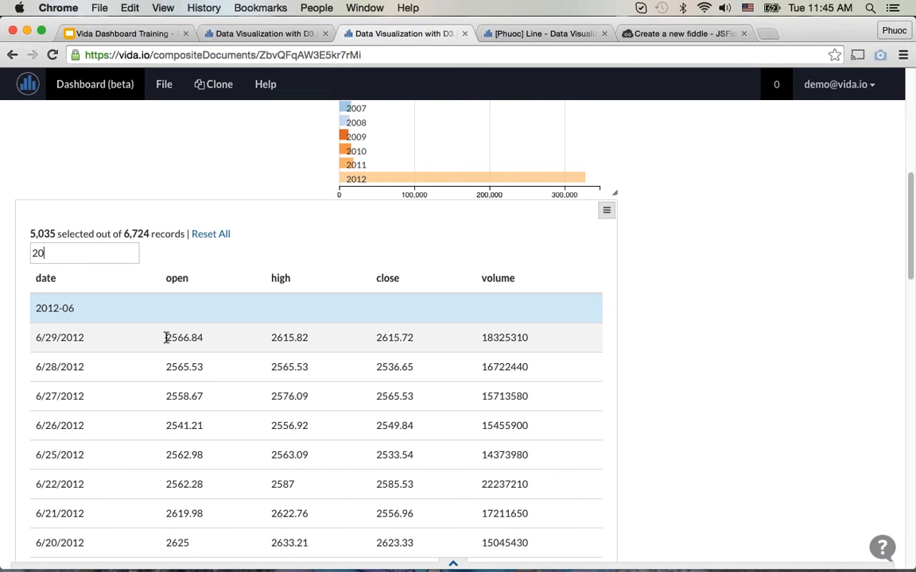
text(09)
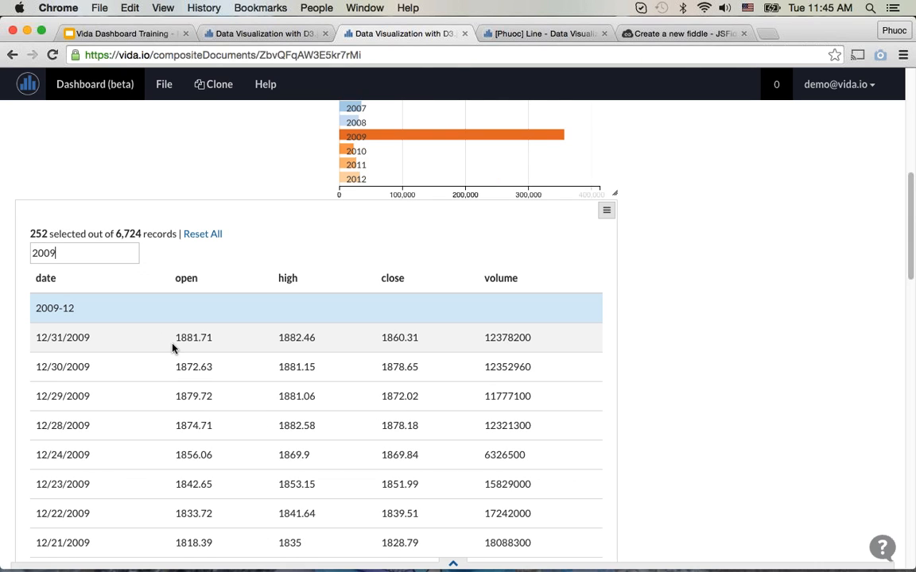
scroll(246, 397, down, 5)
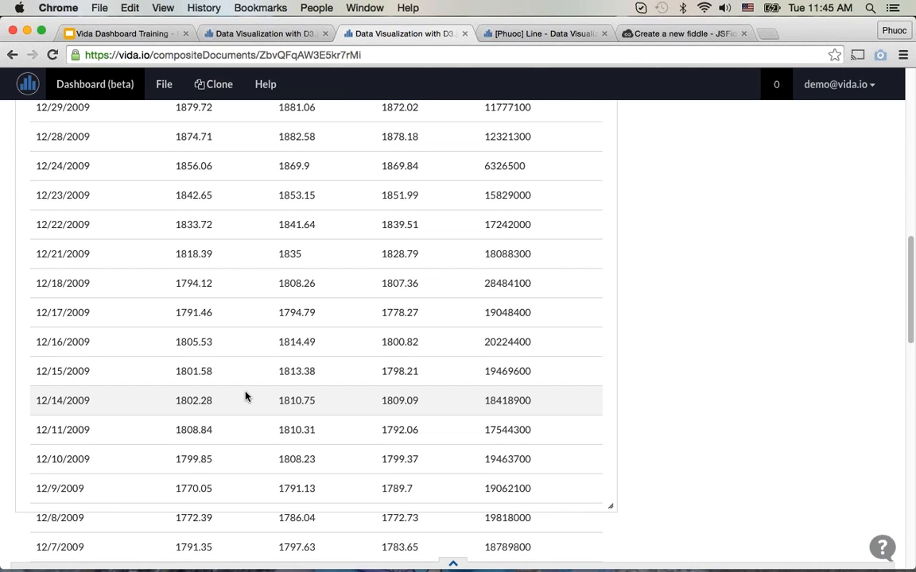
scroll(246, 398, down, 10)
scroll(246, 395, down, 4)
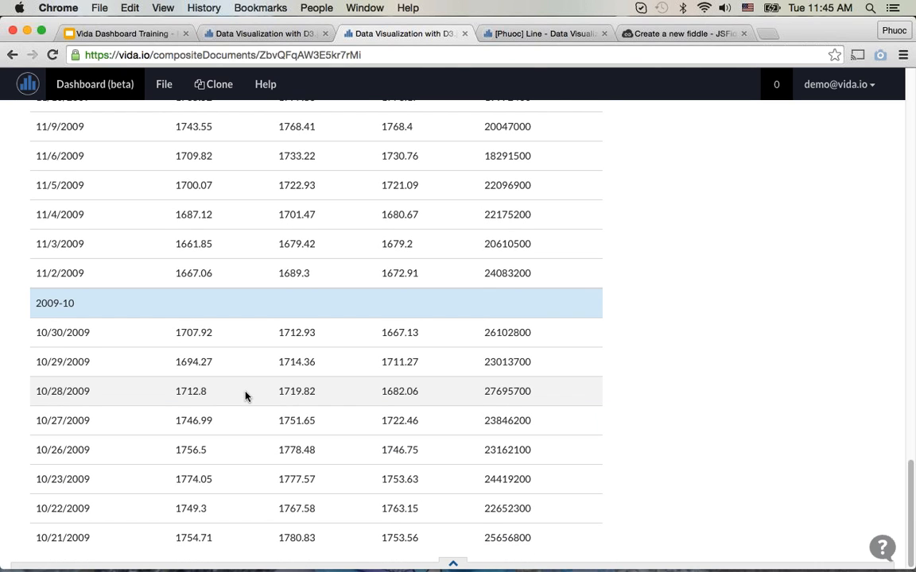
scroll(246, 396, up, 20)
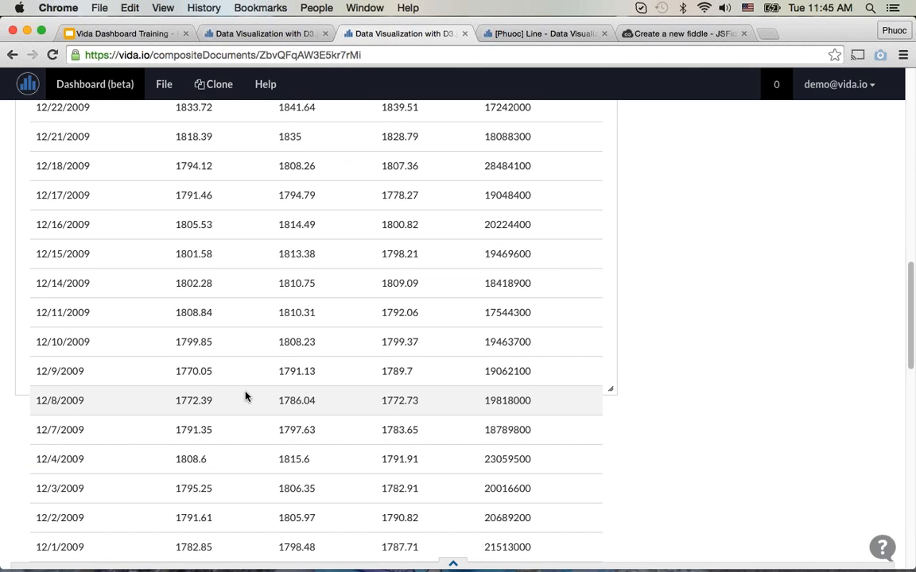
scroll(245, 396, up, 10)
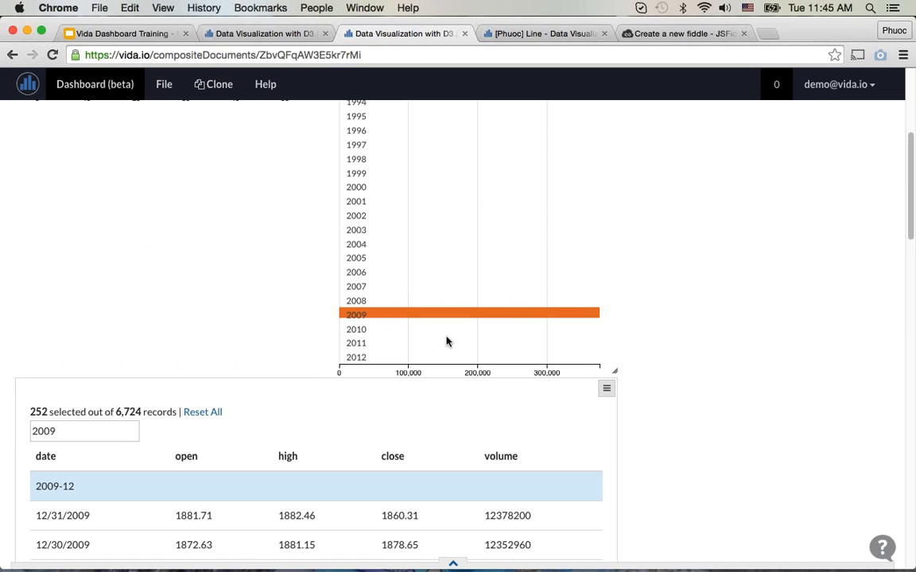
scroll(229, 334, up, 6)
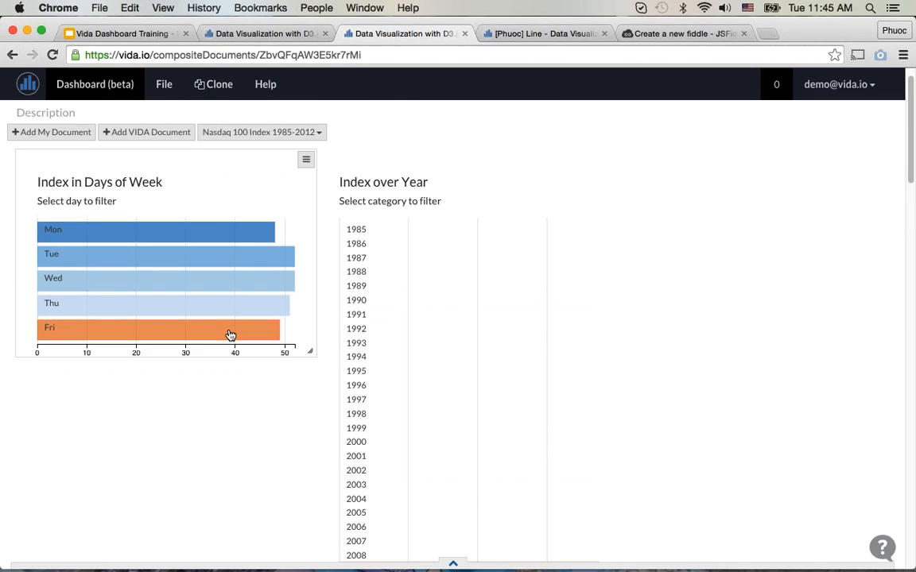
scroll(226, 332, down, 6)
Step: Replace the table search with 1999 and review the year's bar and the filtered table rows
key(BackSpace)
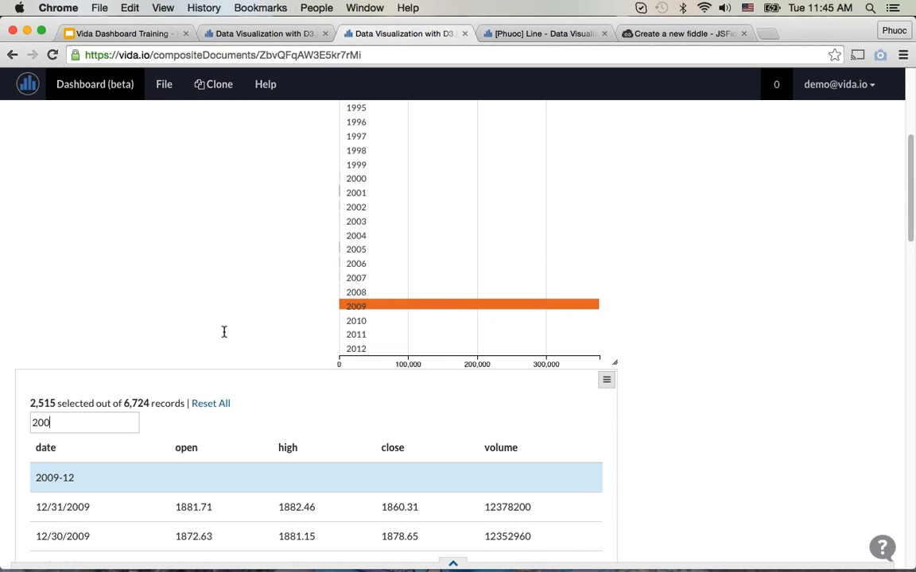
key(BackSpace)
key(BackSpace)
key(BackSpace)
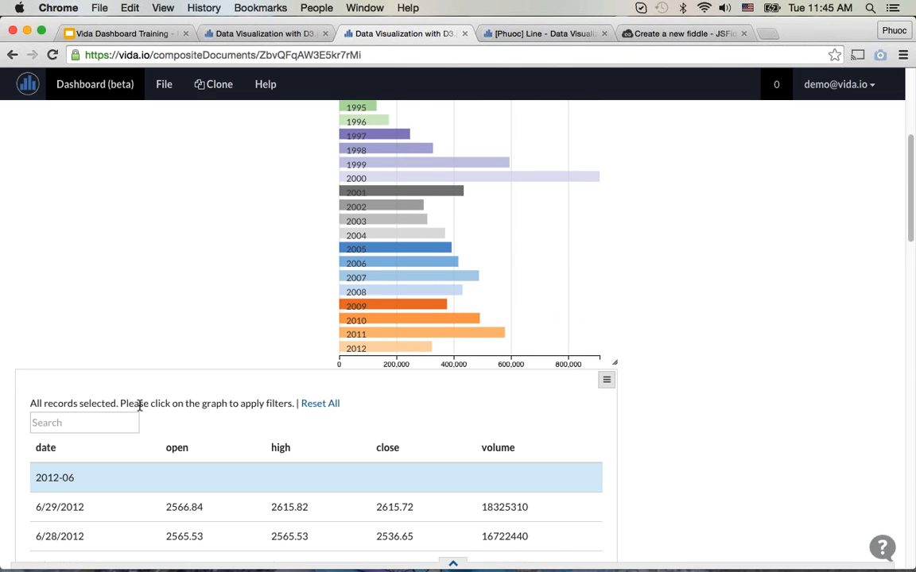
text(1999)
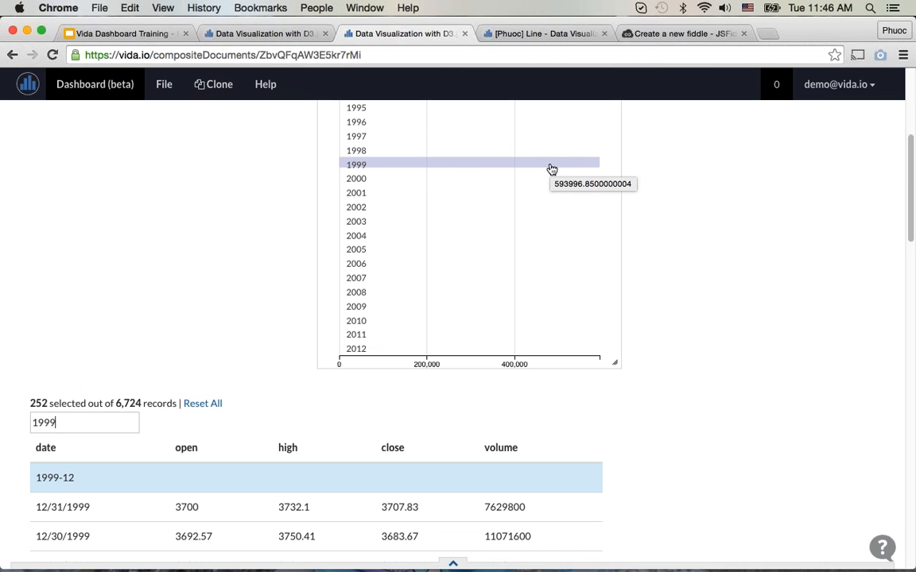
scroll(276, 378, down, 1)
scroll(276, 378, down, 20)
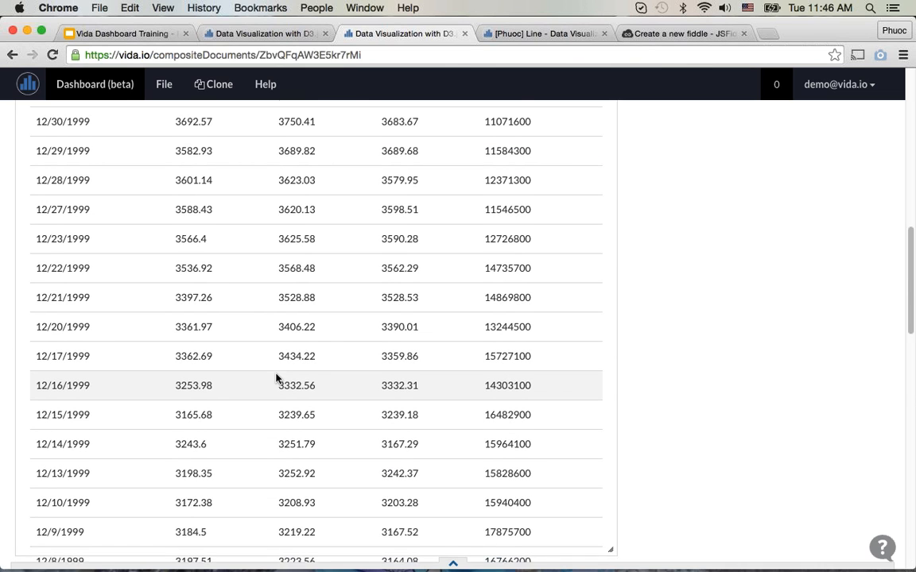
scroll(276, 378, up, 20)
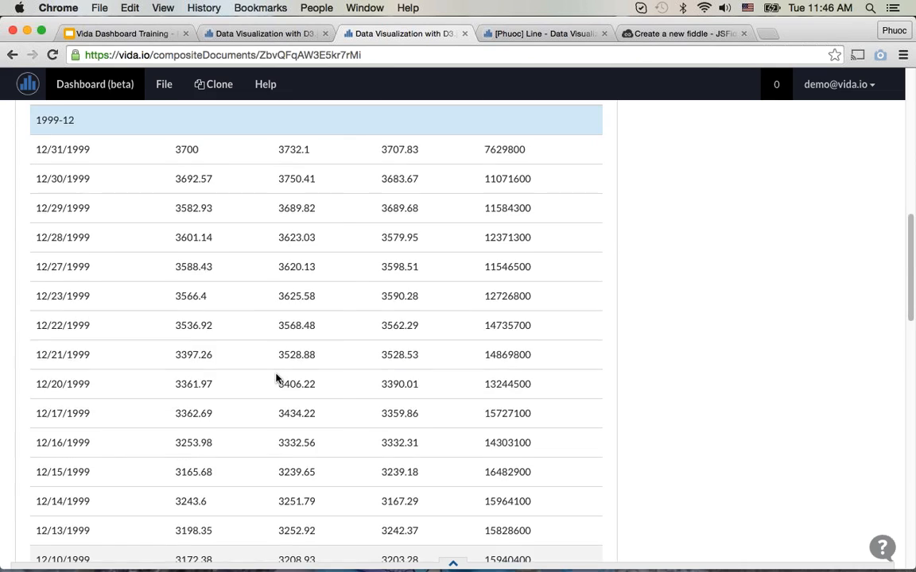
Step: Clear the table search so that all records are selected again
click(102, 495)
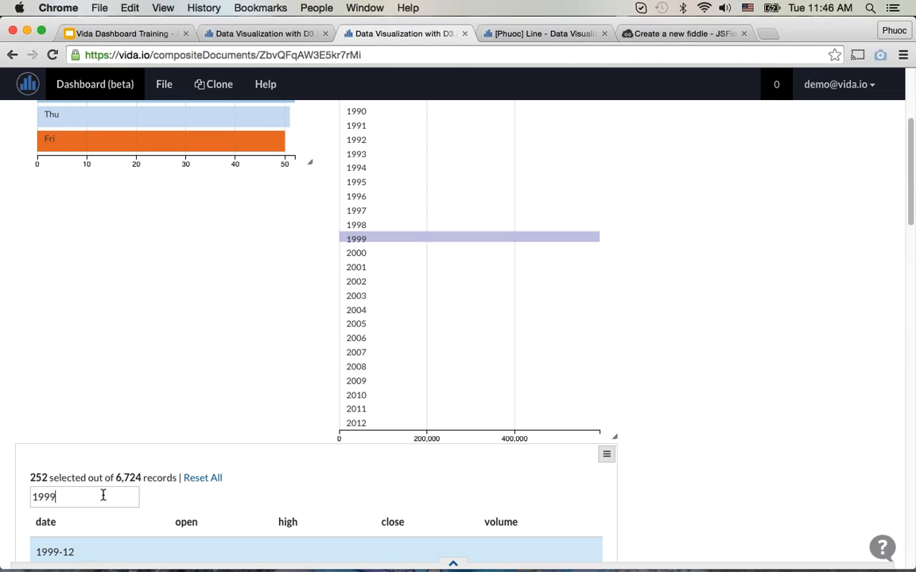
key(BackSpace)
key(BackSpace)
key(BackSpace)
key(BackSpace)
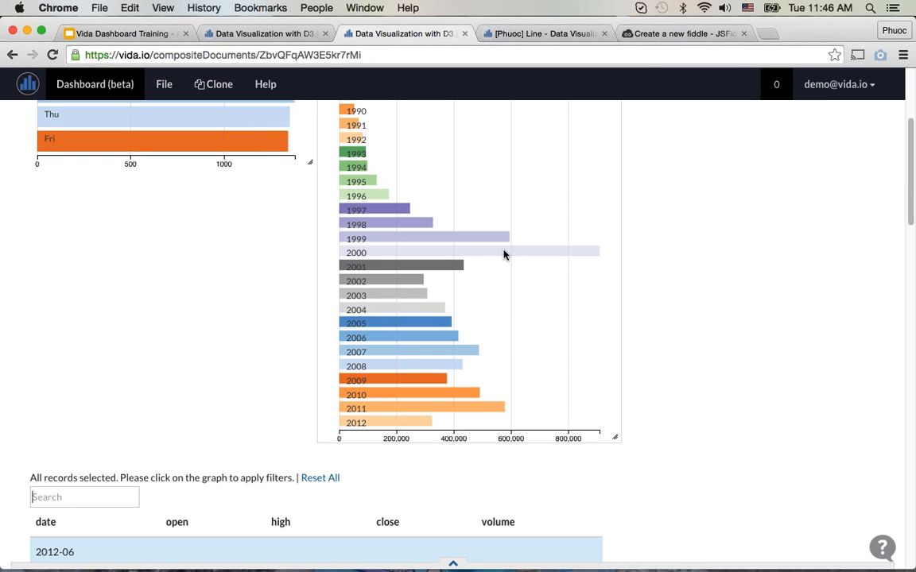
Step: Filter the dashboard by the years 2000, 2001, 1999 and 1998 in the Index over Year chart
scroll(306, 298, up, 3)
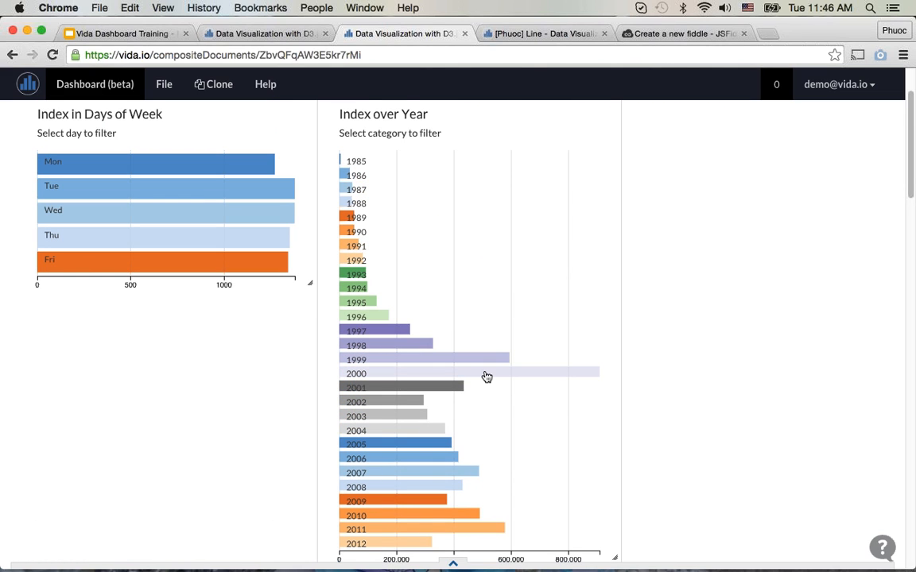
click(486, 377)
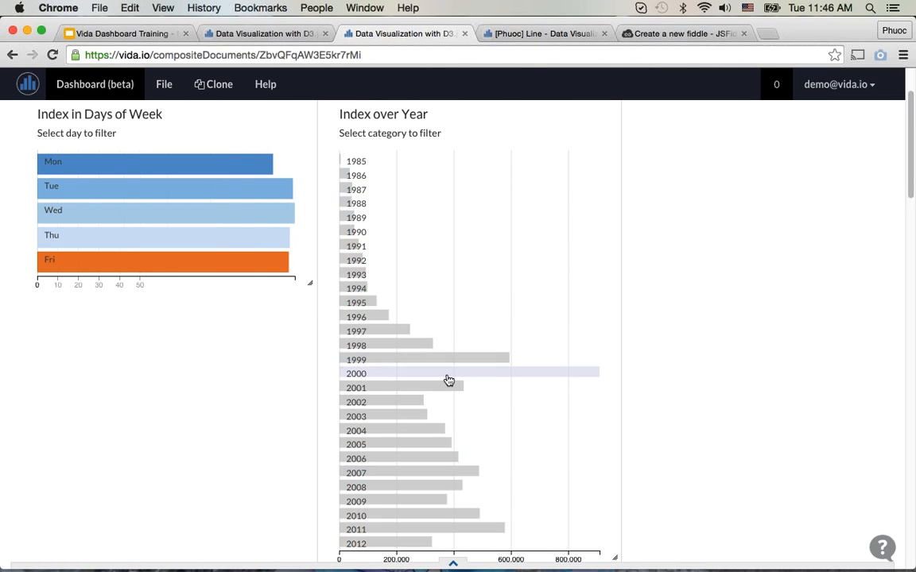
click(467, 364)
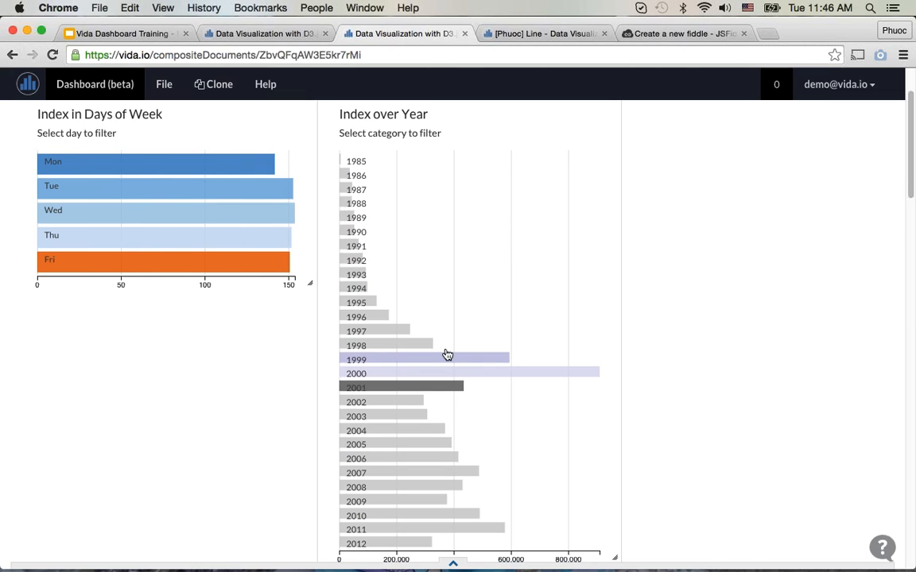
click(402, 345)
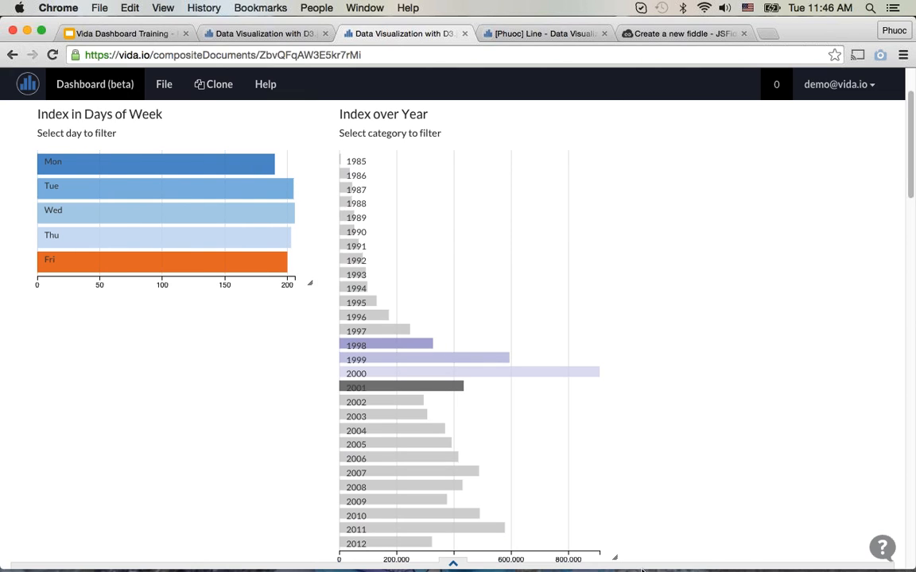
Step: Deselect all the filtered years in the Index over Year chart to remove the year filter
click(420, 345)
click(422, 359)
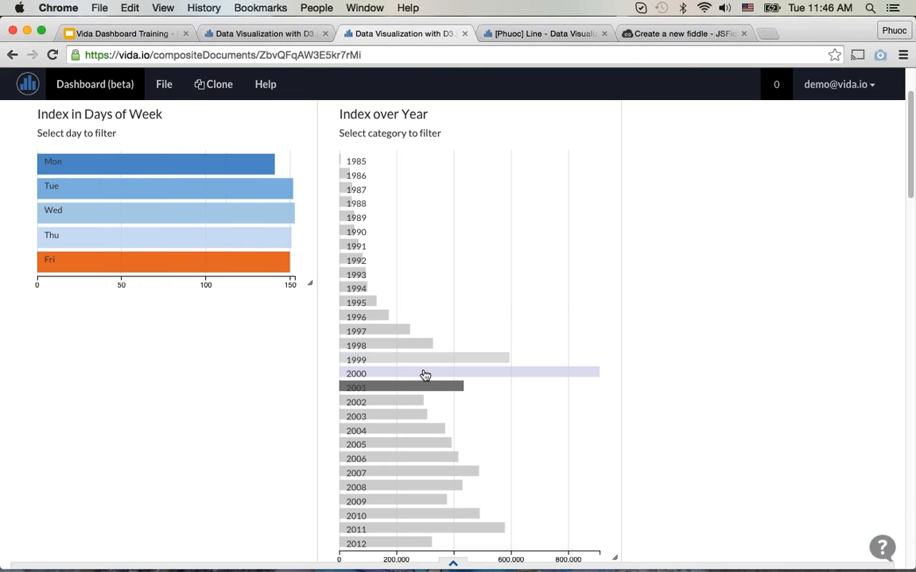
click(425, 388)
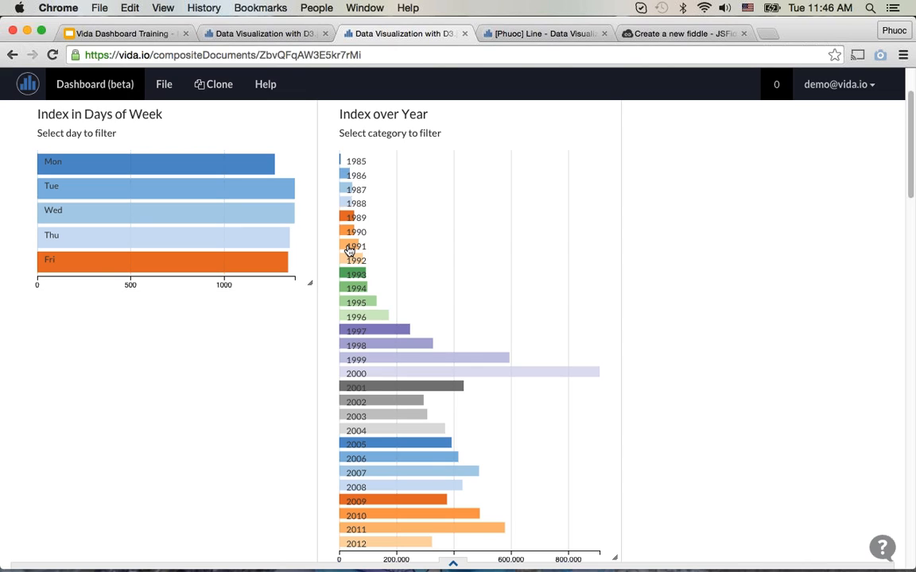
Step: Switch to the Vida Dashboard Training presentation and open the VC Industry 2011 dashboard linked on the Sample Dashboards slide
mouse_move(349, 249)
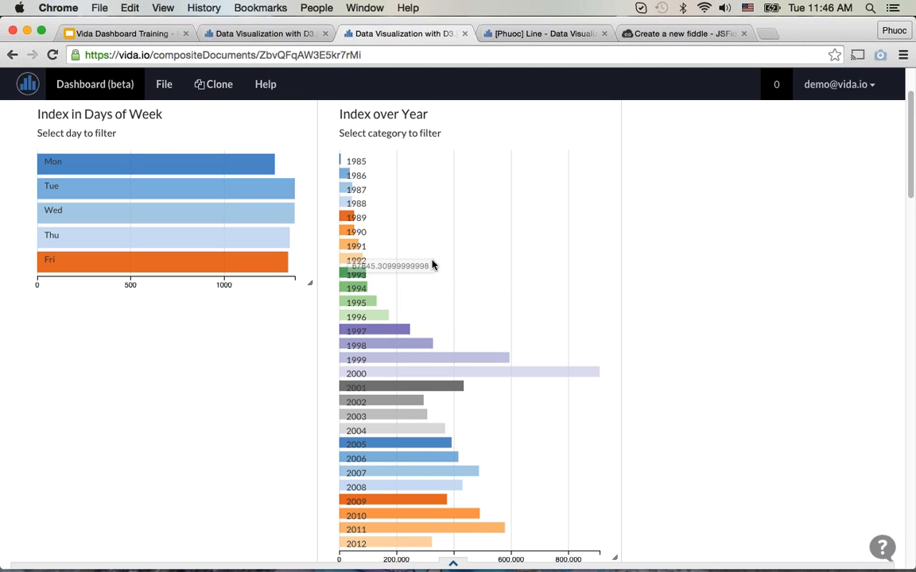
click(119, 33)
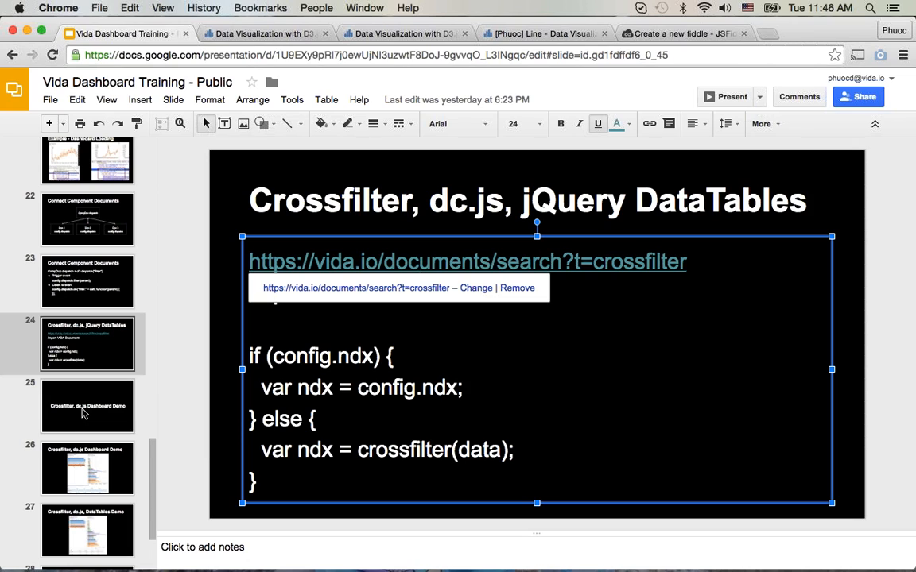
click(84, 412)
scroll(89, 419, down, 3)
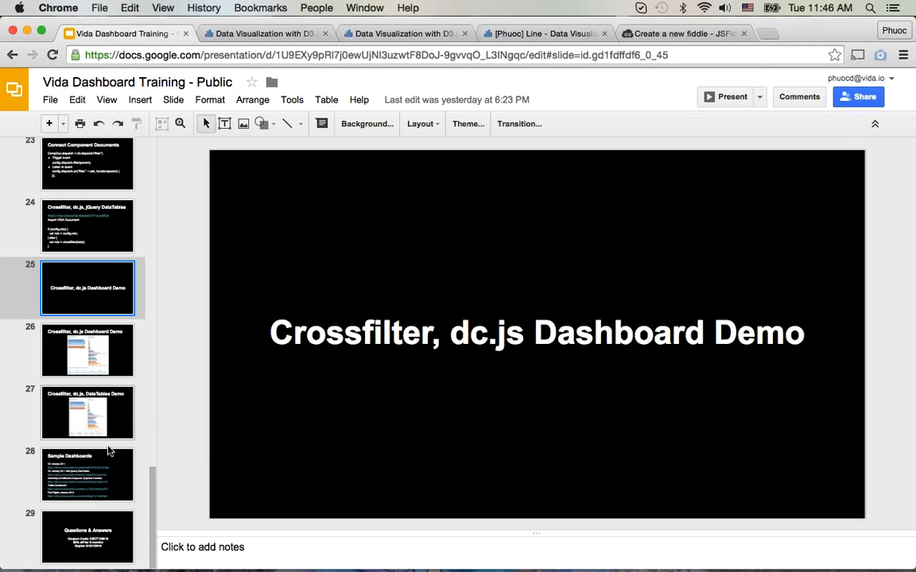
click(111, 467)
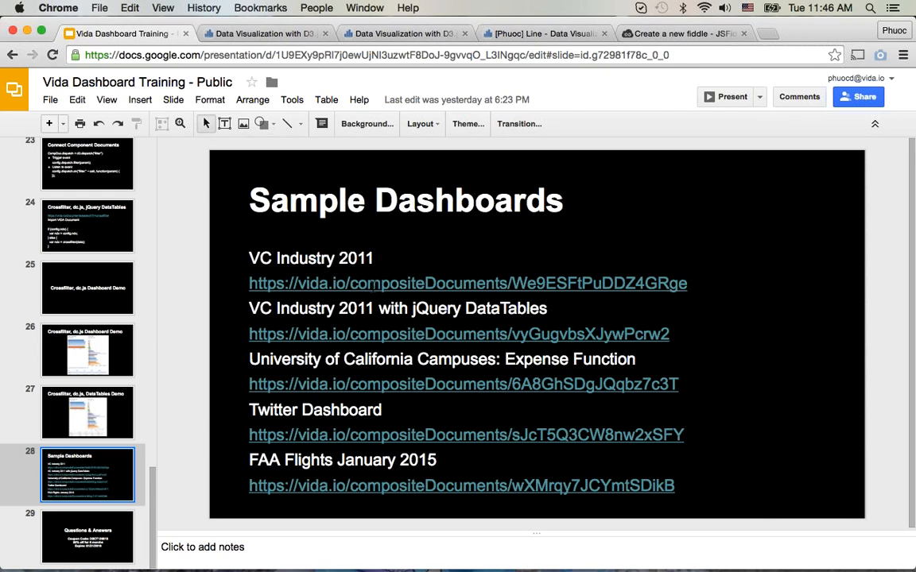
click(373, 283)
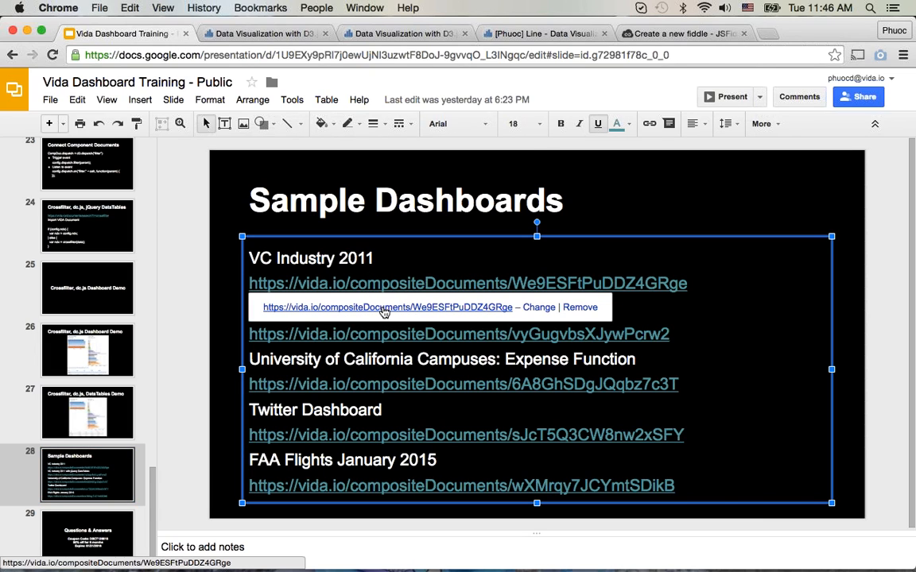
click(384, 308)
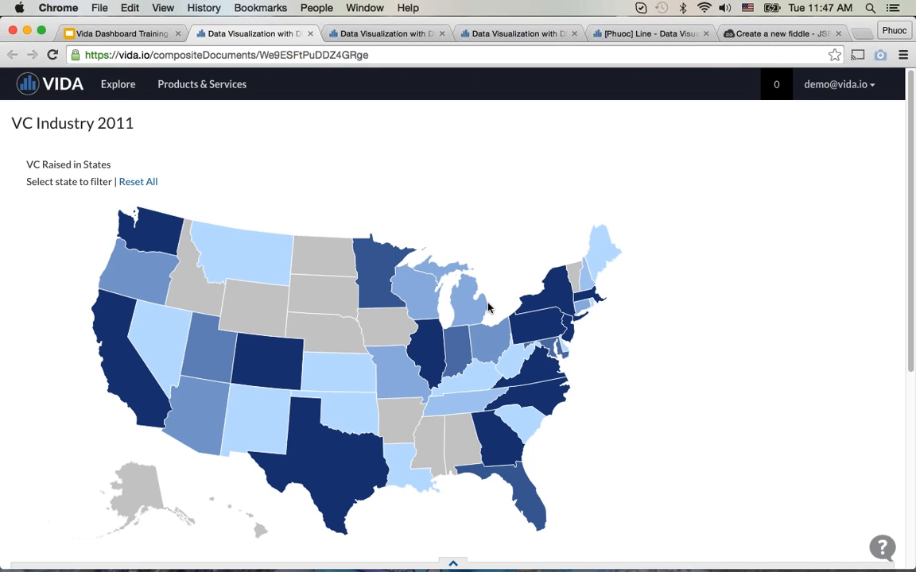
Step: Examine the VC Raised in States map and the Industry and Round bubble charts of the dashboard
scroll(489, 307, down, 5)
scroll(487, 300, down, 1)
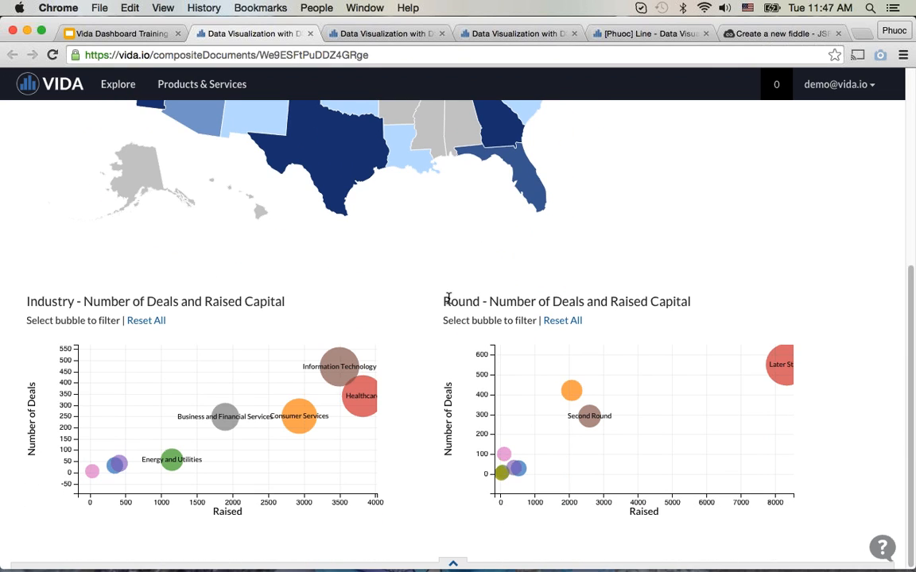
scroll(444, 299, up, 6)
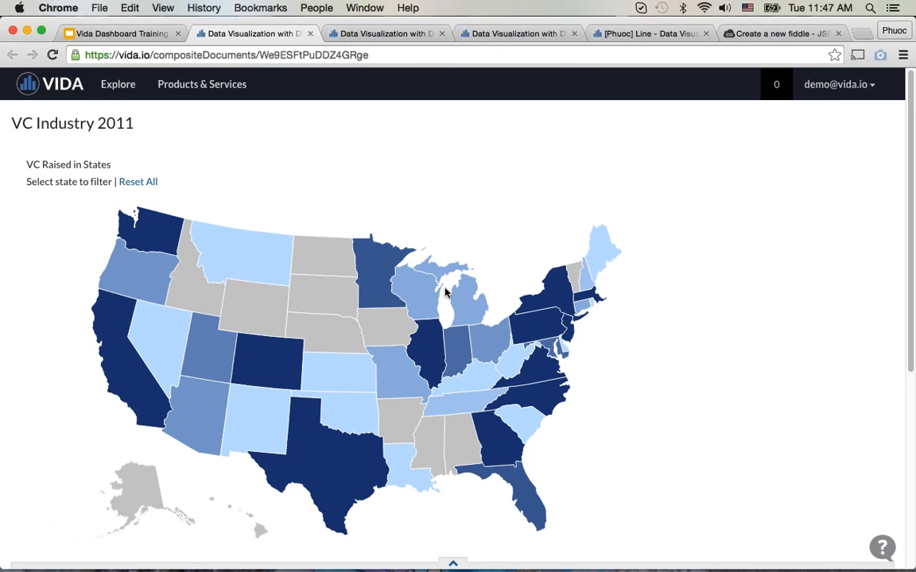
scroll(446, 292, down, 2)
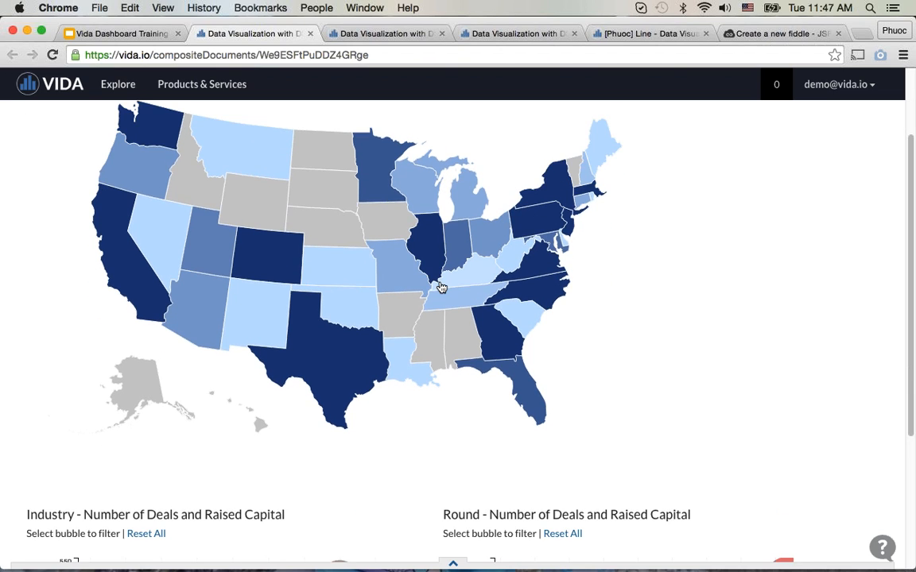
scroll(60, 204, up, 2)
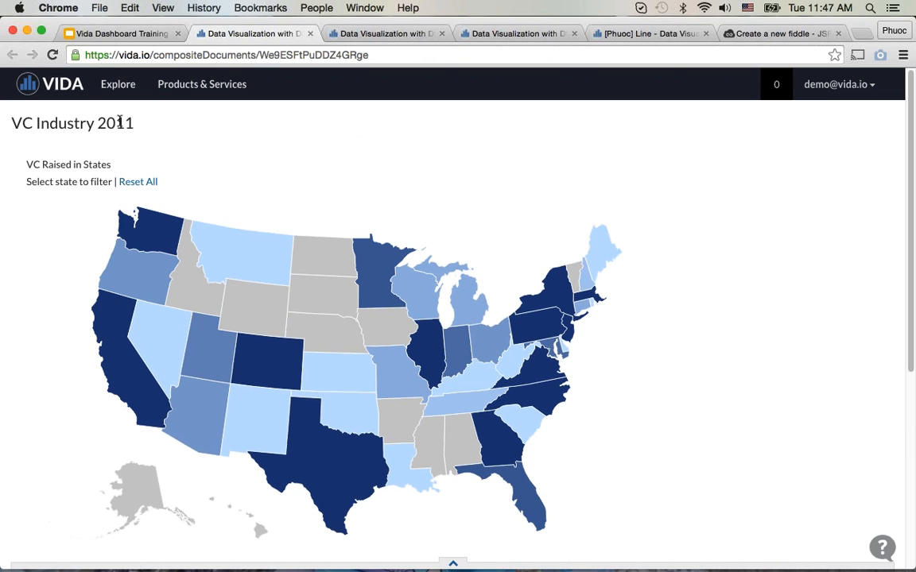
mouse_move(169, 250)
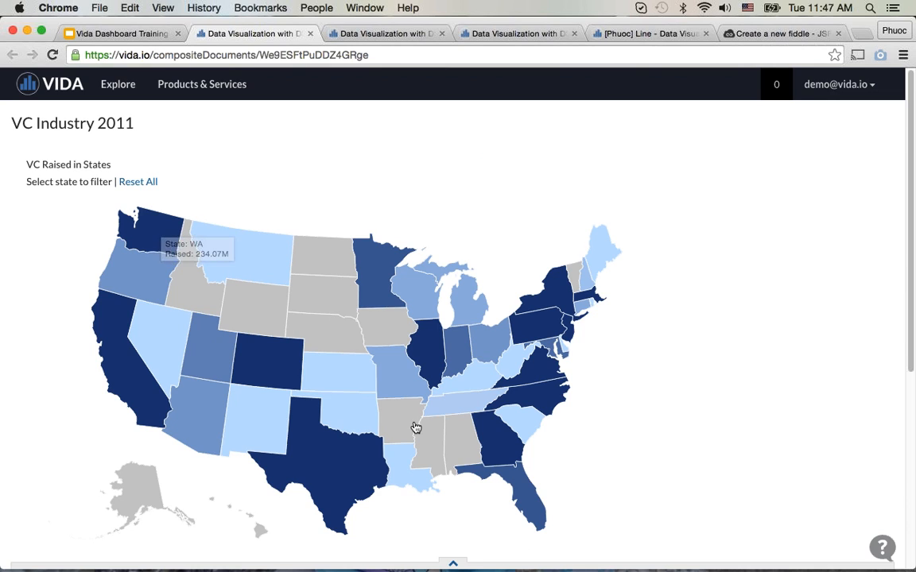
scroll(414, 426, down, 5)
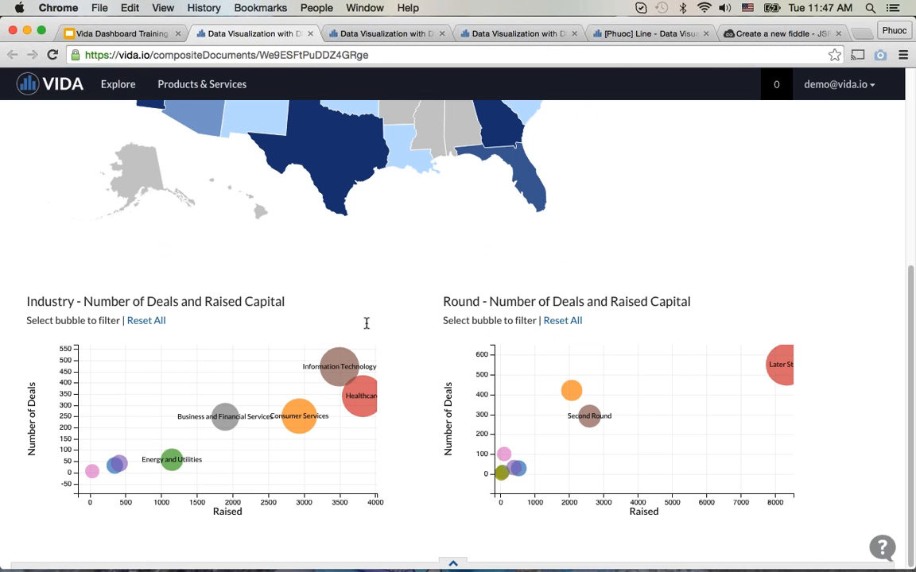
scroll(450, 324, up, 5)
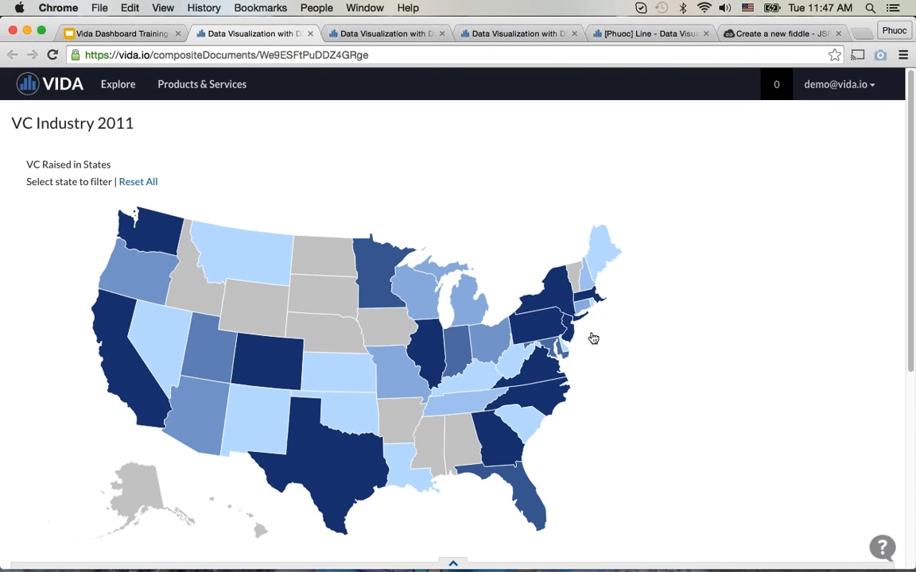
scroll(481, 454, down, 3)
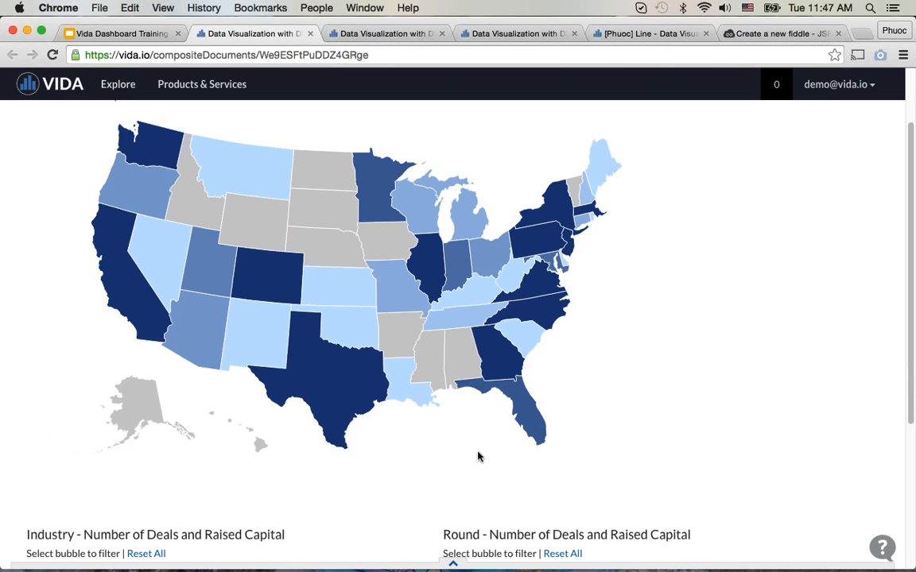
scroll(478, 456, down, 2)
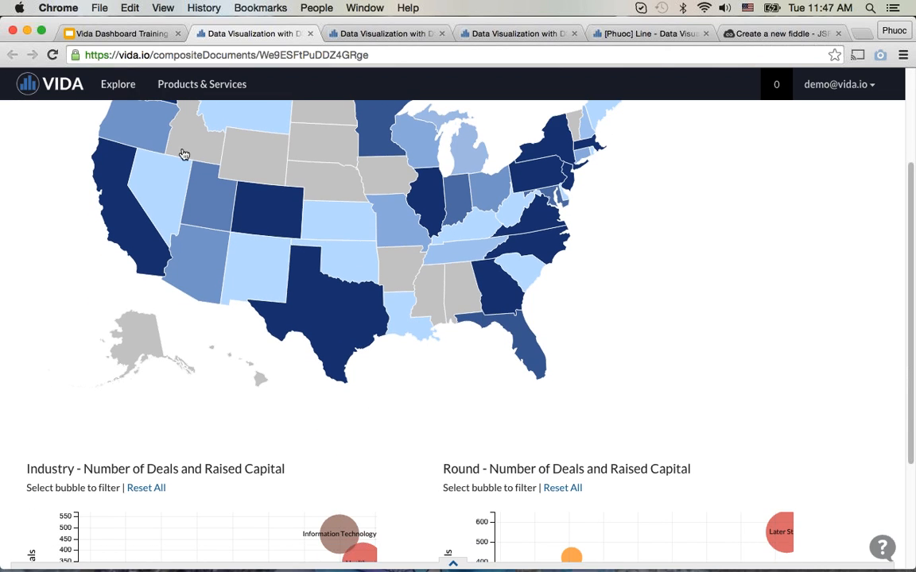
scroll(537, 345, down, 5)
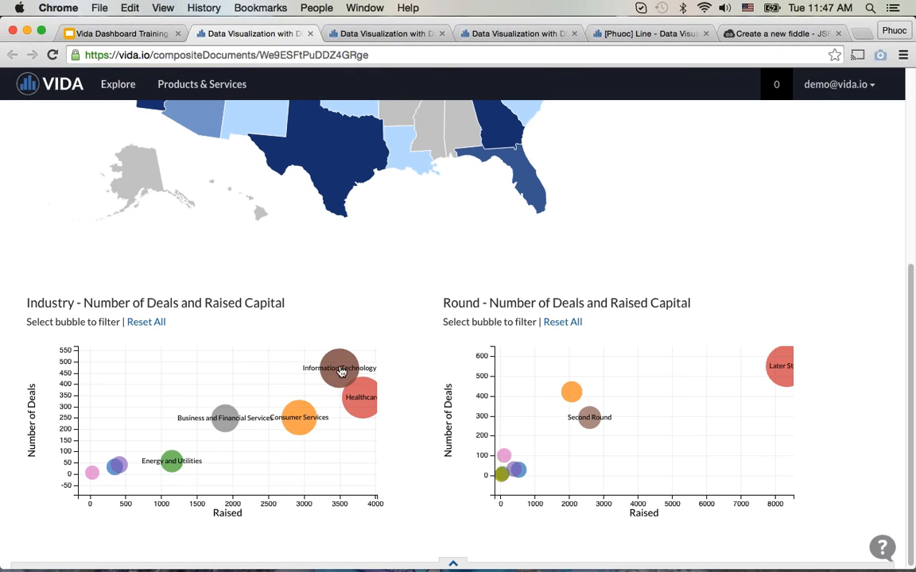
mouse_move(346, 365)
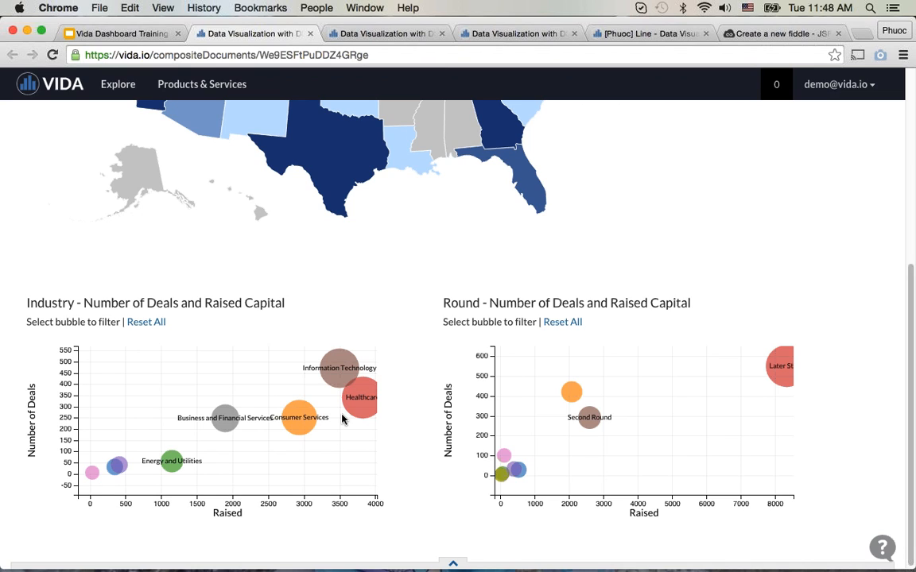
Step: Filter the dashboard by Washington on the states map and review the Industry and Round bubble charts
scroll(435, 483, up, 2)
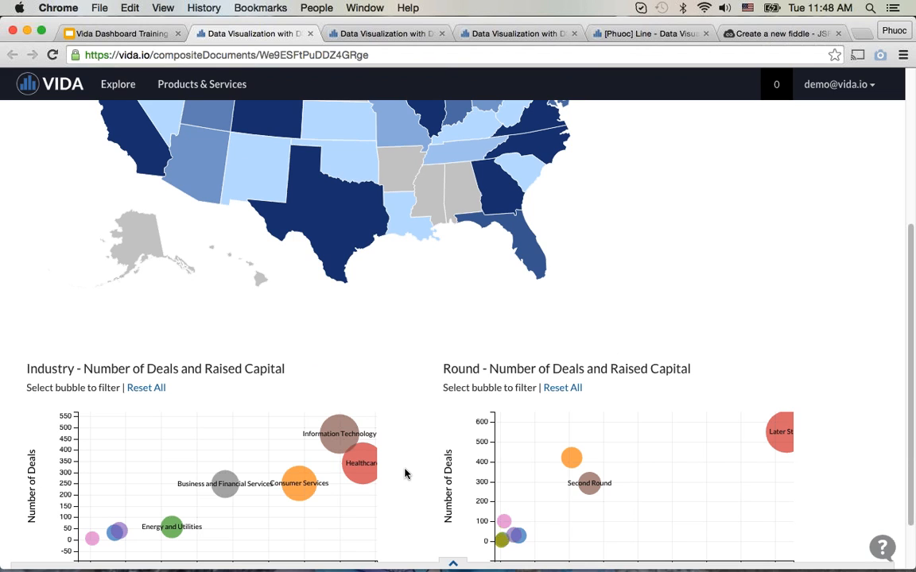
scroll(405, 473, up, 1)
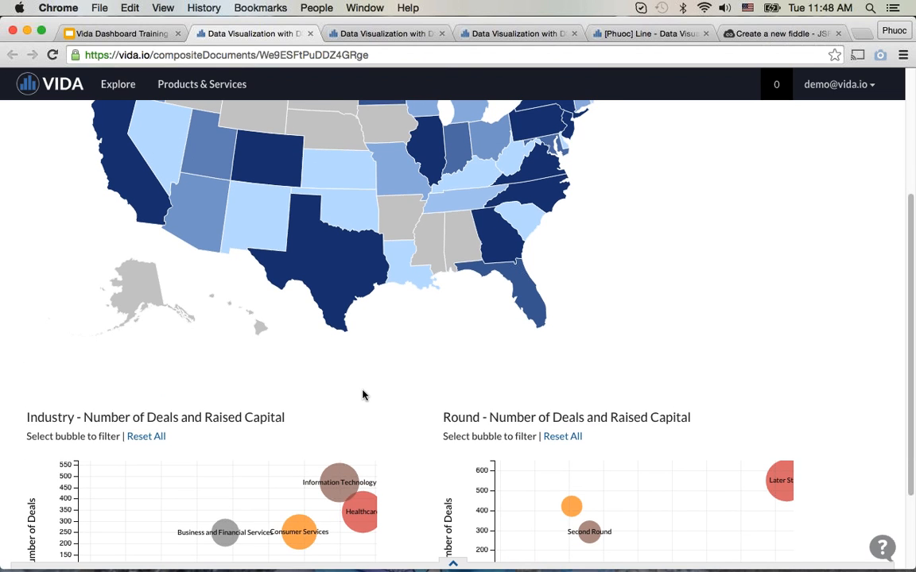
scroll(364, 394, up, 2)
scroll(386, 424, up, 4)
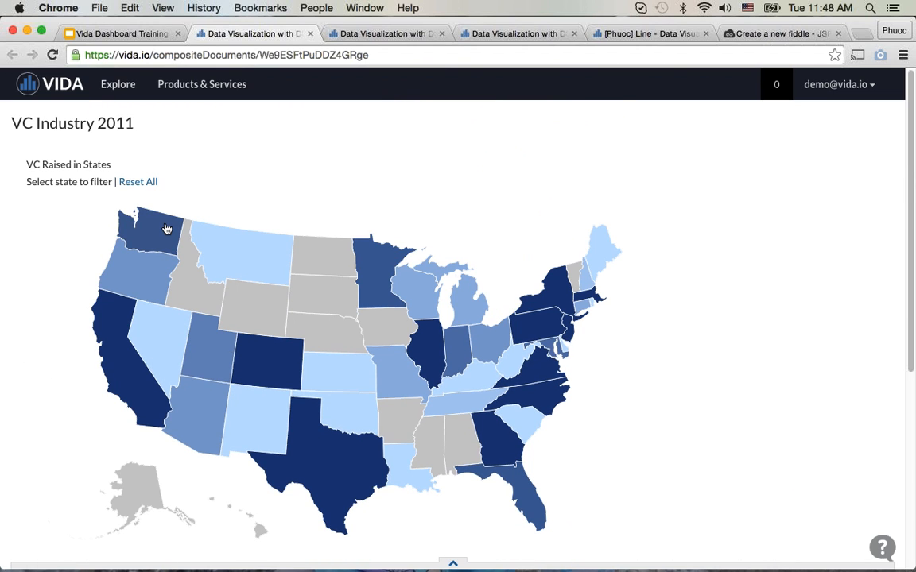
click(167, 229)
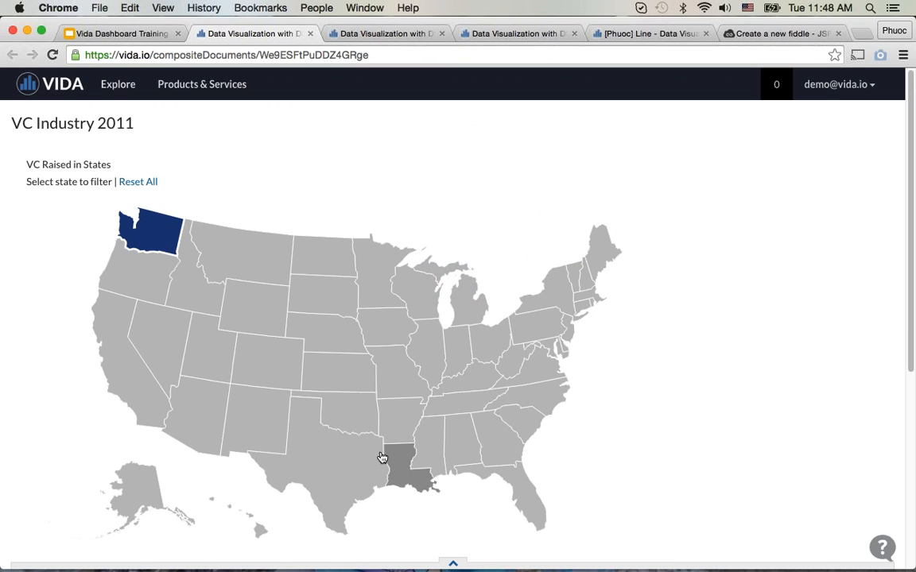
scroll(335, 370, down, 5)
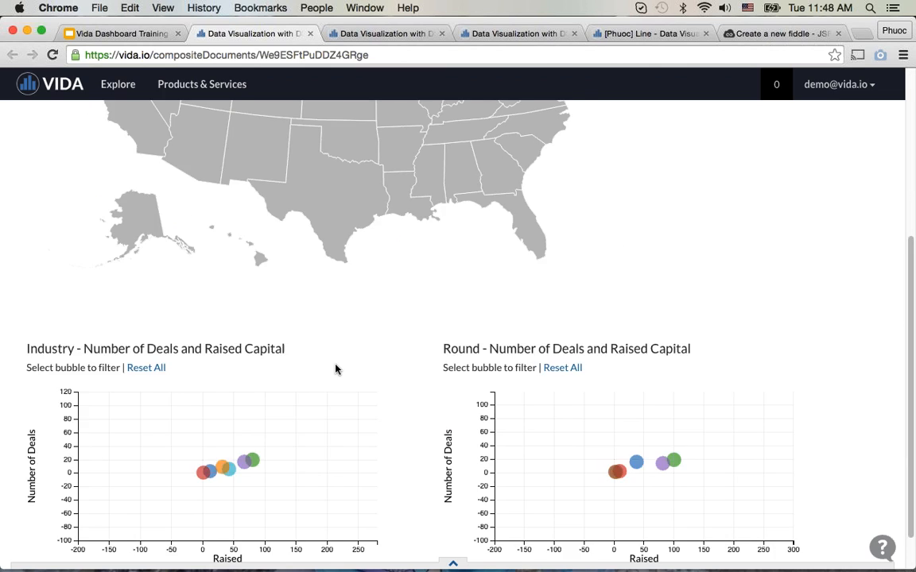
Step: Remove the Washington filter from the states map and apply it again
scroll(336, 370, up, 1)
scroll(336, 370, up, 3)
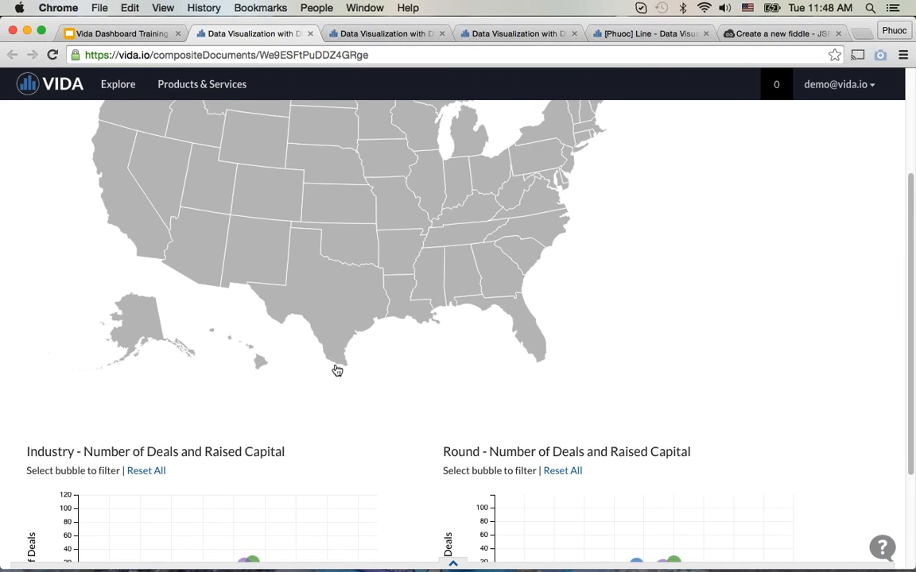
click(150, 108)
click(149, 108)
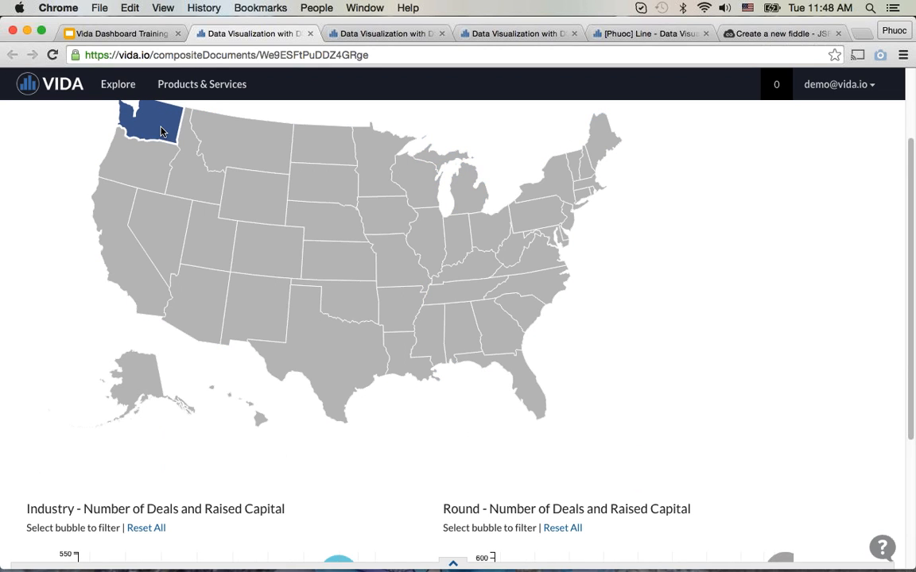
Step: Inspect the Washington bubbles in the Industry chart, filtering by the one nearest zero raised capital and deselecting it
scroll(310, 462, down, 5)
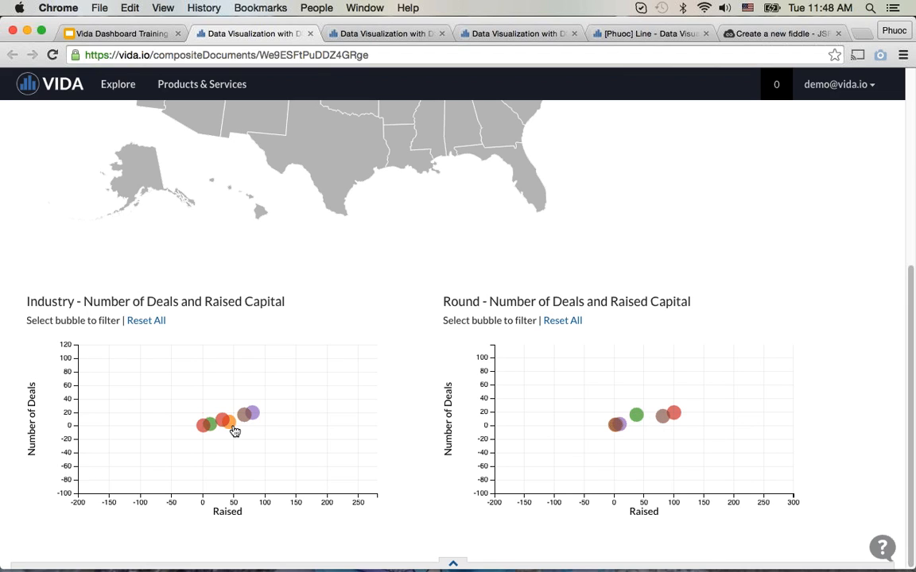
click(233, 429)
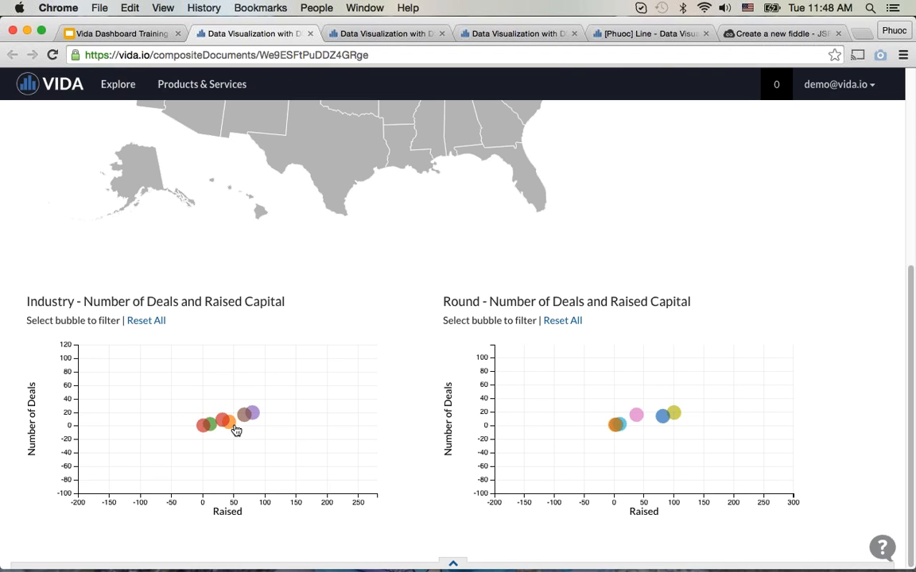
mouse_move(235, 430)
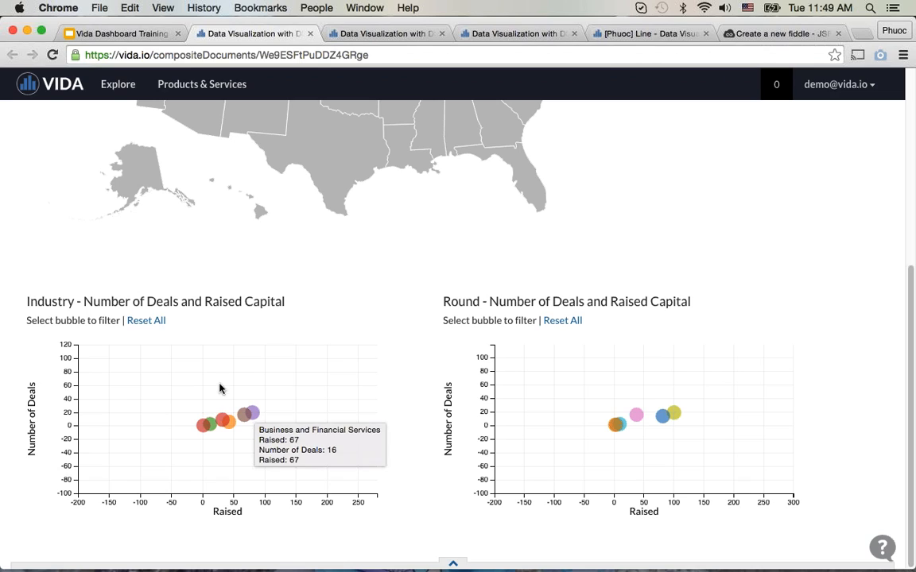
mouse_move(202, 431)
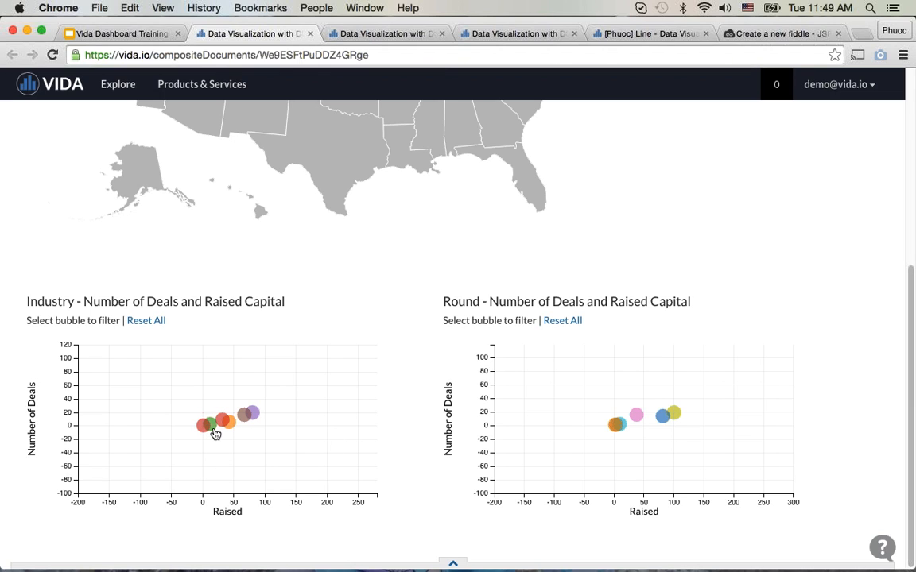
click(213, 433)
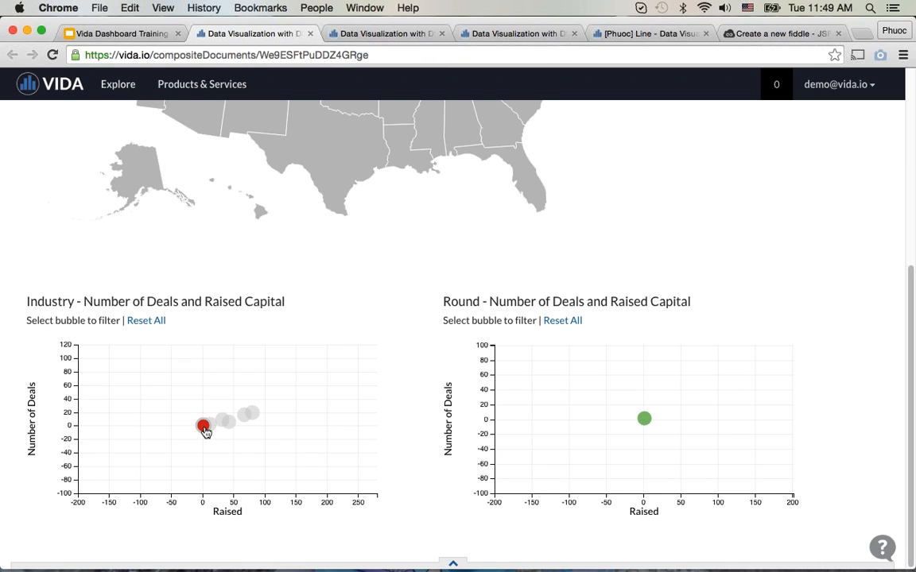
click(205, 431)
Step: Replace the Washington filter with California on the states map and bring the two bubble charts into view
scroll(278, 447, up, 3)
click(165, 108)
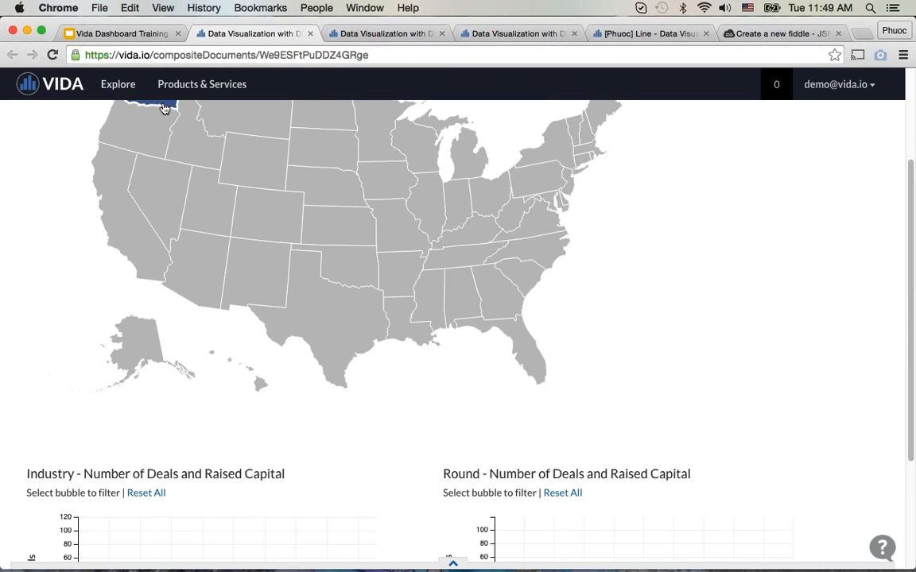
click(165, 108)
click(113, 226)
scroll(422, 376, down, 3)
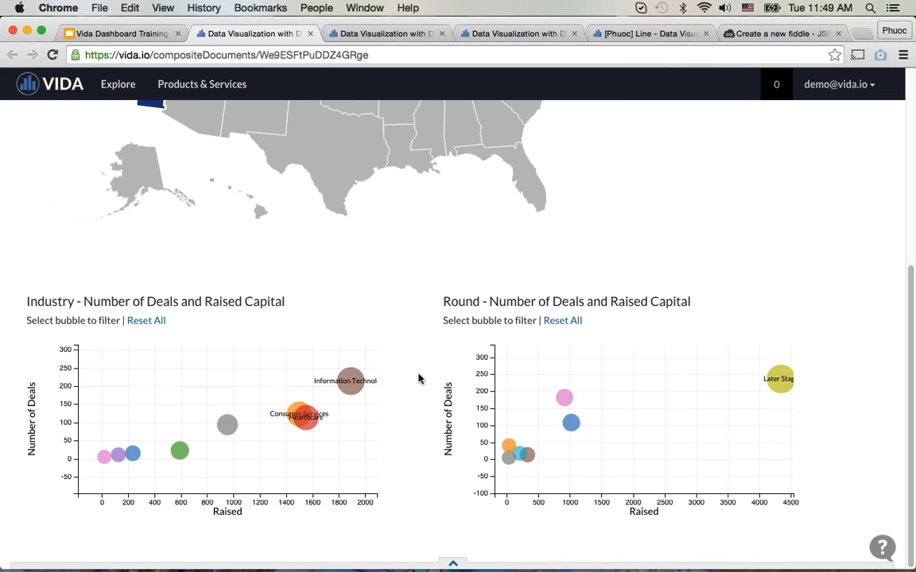
Step: Filter California's deals by the Information Technology bubble in the Industry chart, and deselect the bubble again
mouse_move(358, 395)
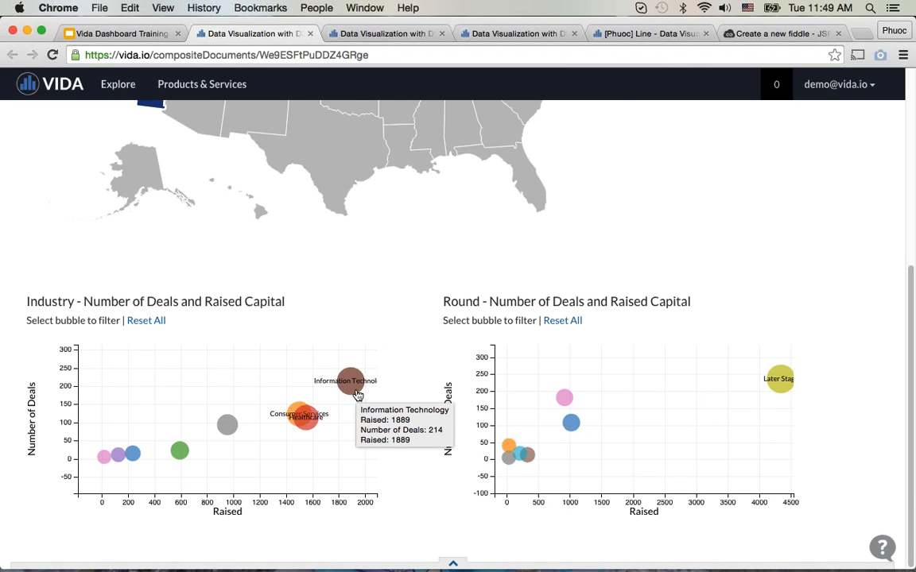
click(358, 395)
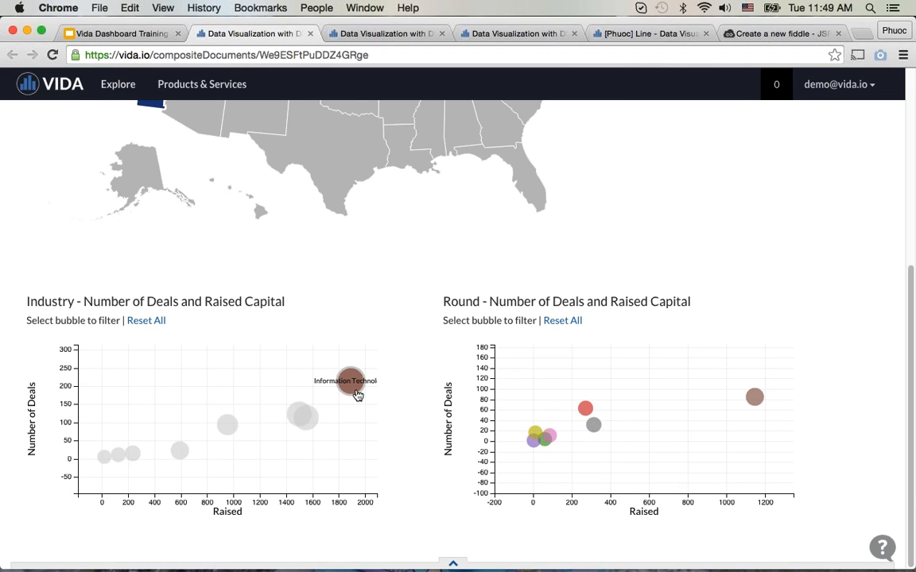
click(358, 395)
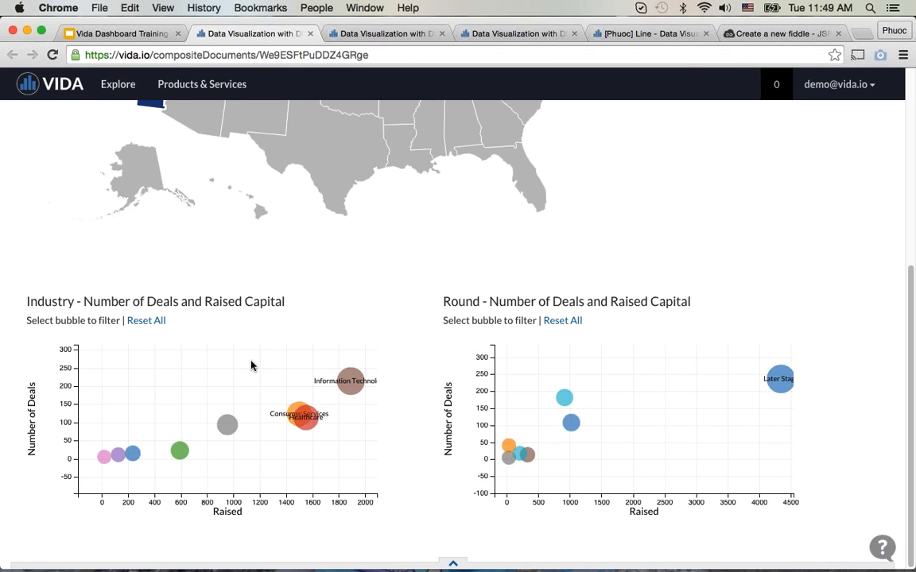
Step: Remove the California filter from the states map and review the bubble charts for all states
scroll(198, 318, up, 3)
click(146, 271)
scroll(344, 442, down, 3)
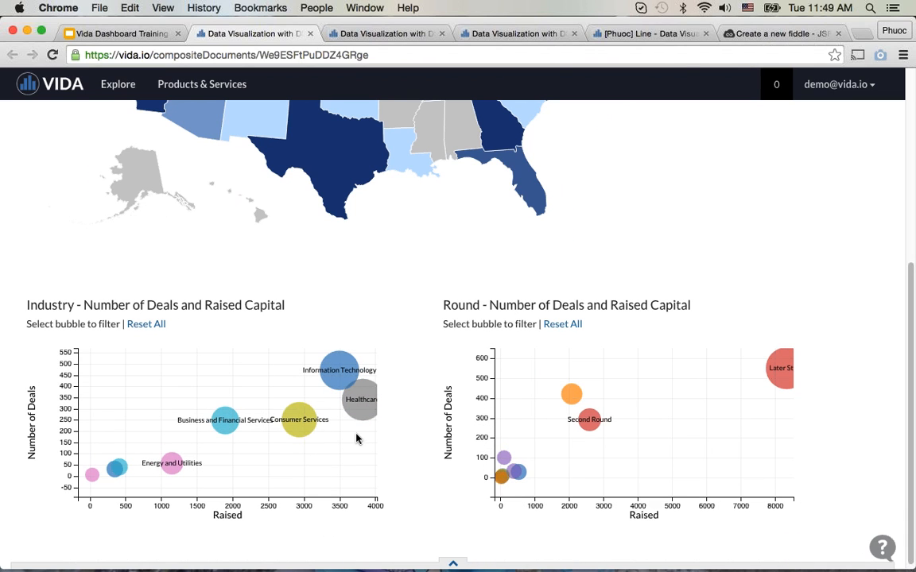
Step: Filter all states by the Information Technology bubble in the Industry chart, check the states map, and deselect the bubble
click(337, 385)
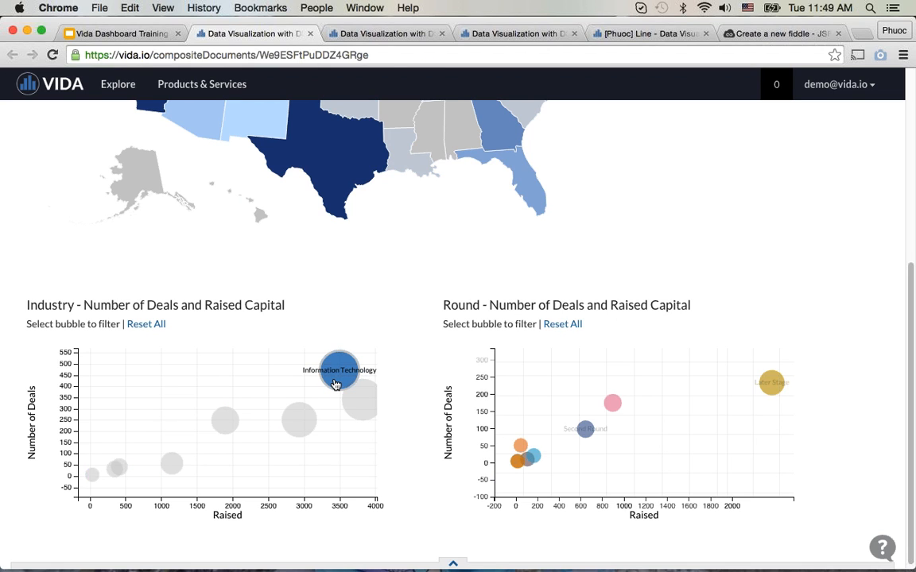
scroll(334, 385, up, 3)
scroll(334, 384, down, 4)
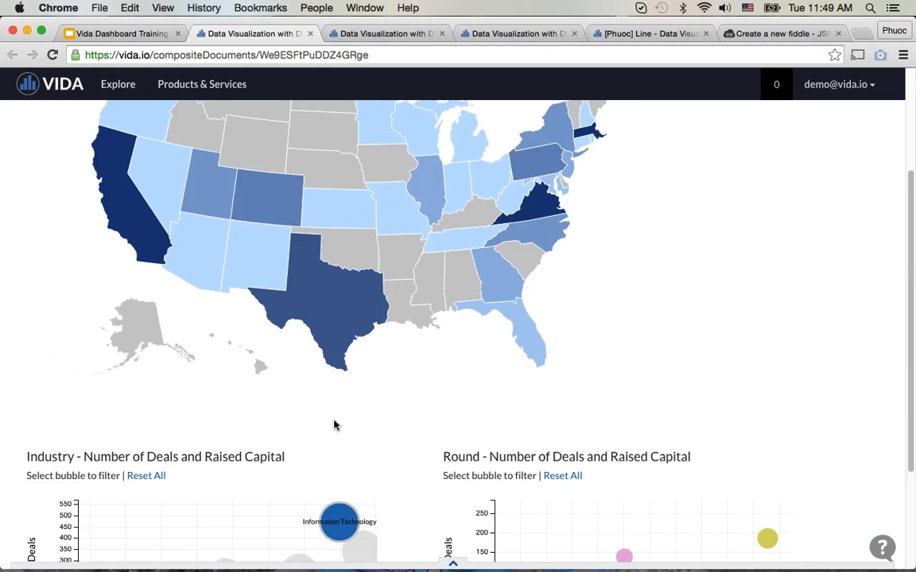
click(336, 393)
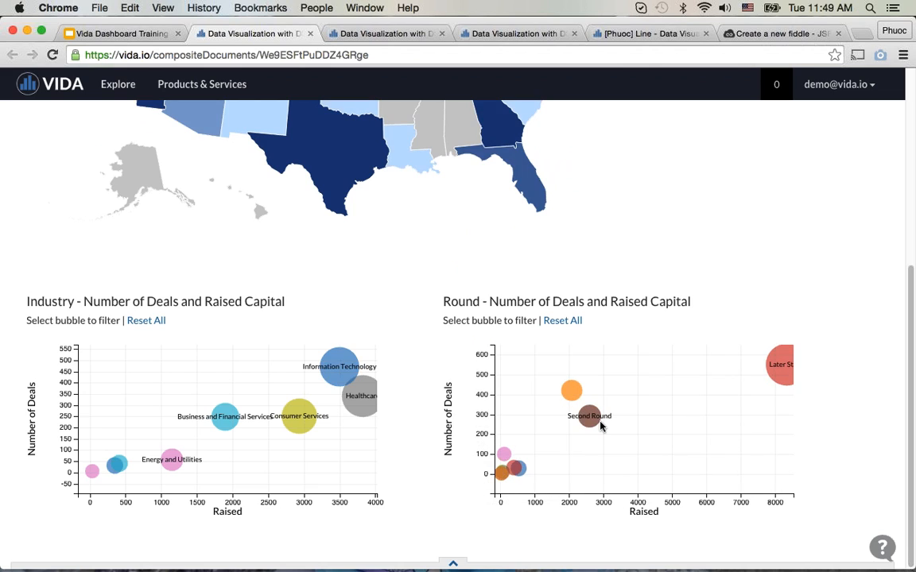
Step: Filter by the Later Stage bubble in the Round chart, check the map, and add the Information Technology bubble as a second filter
click(787, 377)
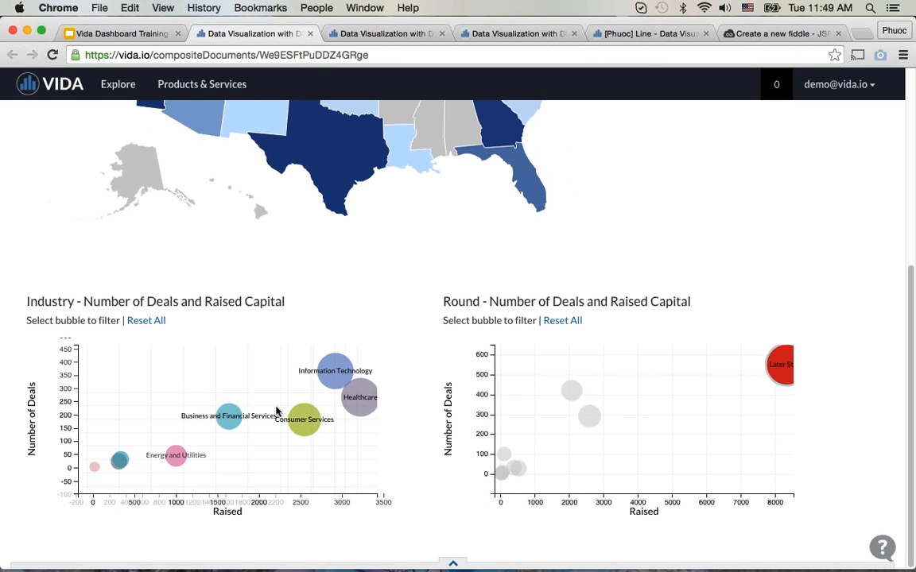
scroll(278, 413, up, 4)
scroll(277, 413, down, 5)
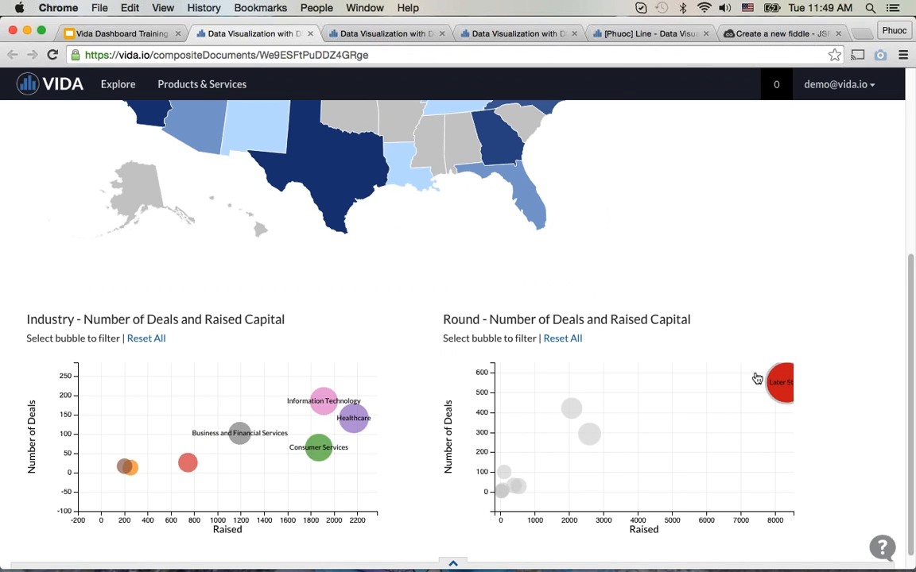
mouse_move(787, 373)
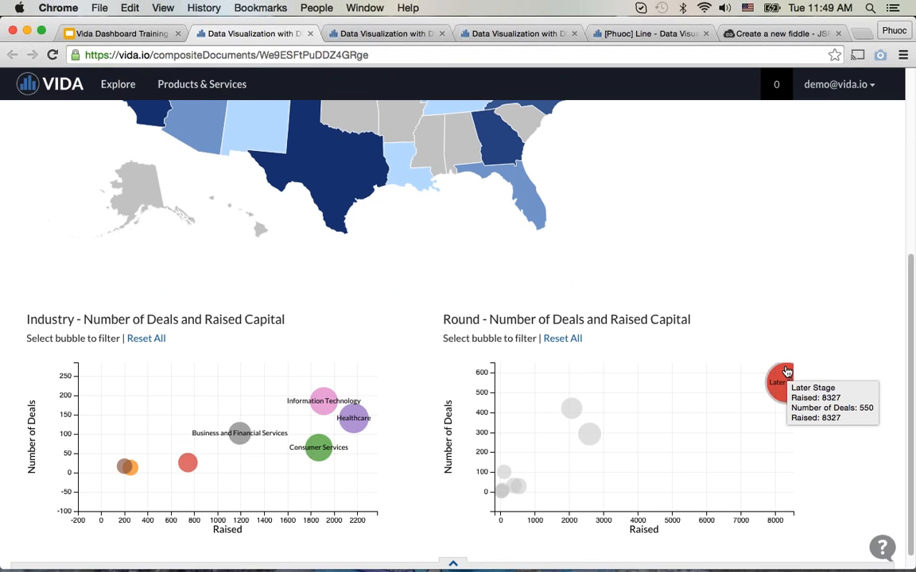
click(318, 417)
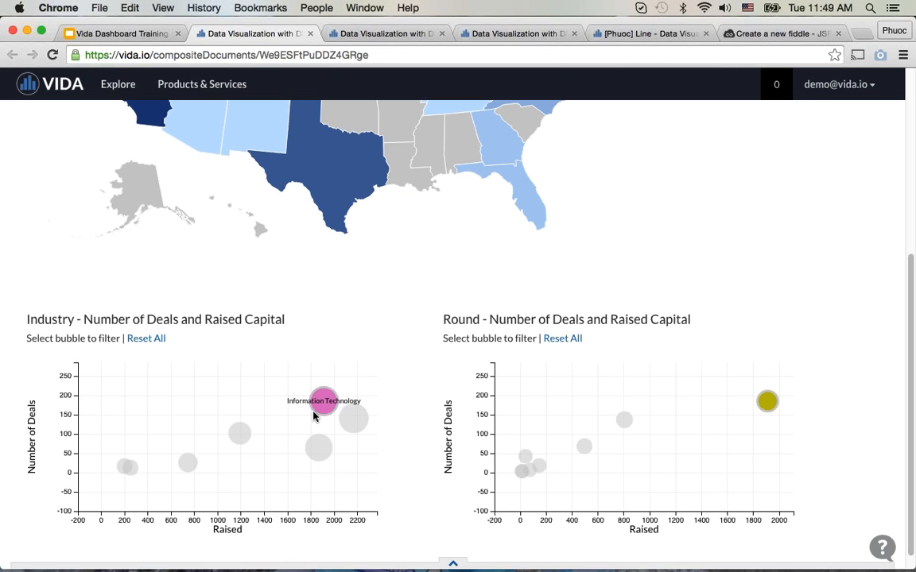
Step: Reset all of the dashboard's filters and bring the full states map back into view
click(146, 339)
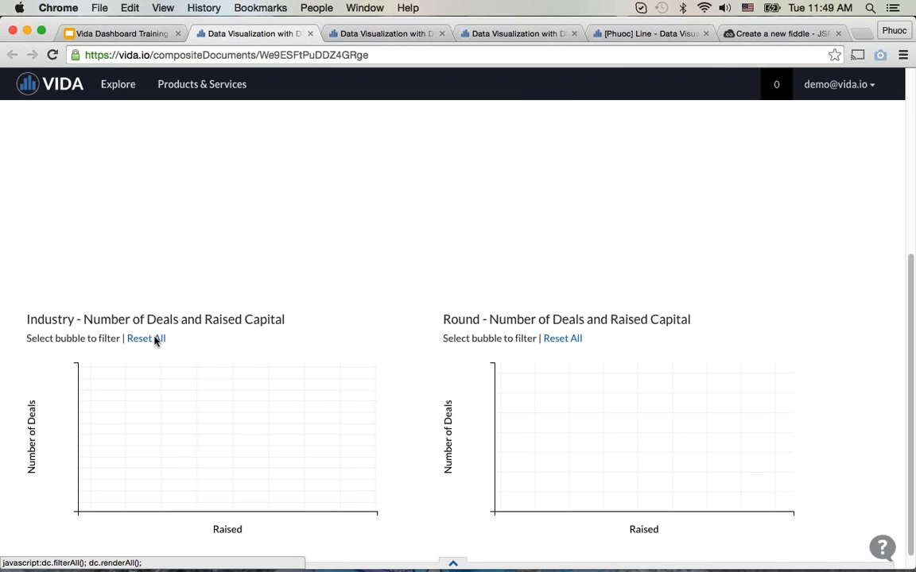
scroll(378, 436, up, 3)
scroll(378, 436, up, 3)
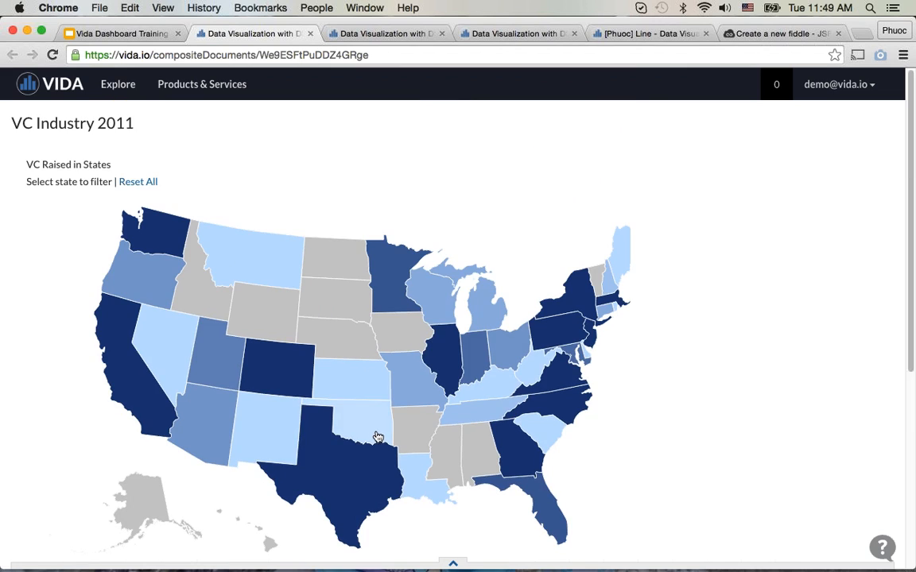
Step: Switch to the Vida Dashboard Training presentation and open the VC Industry 2011 with jQuery DataTables dashboard from its link
click(108, 35)
click(374, 344)
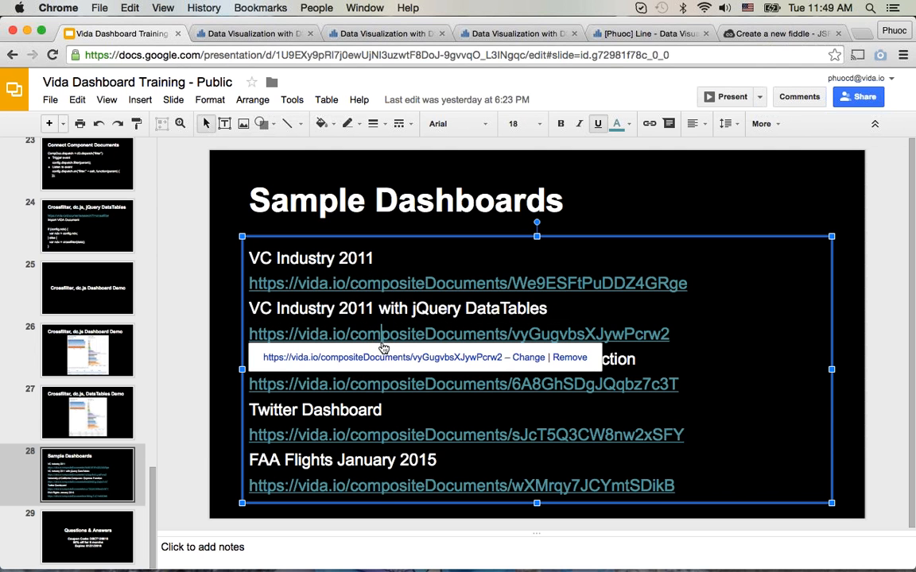
click(440, 358)
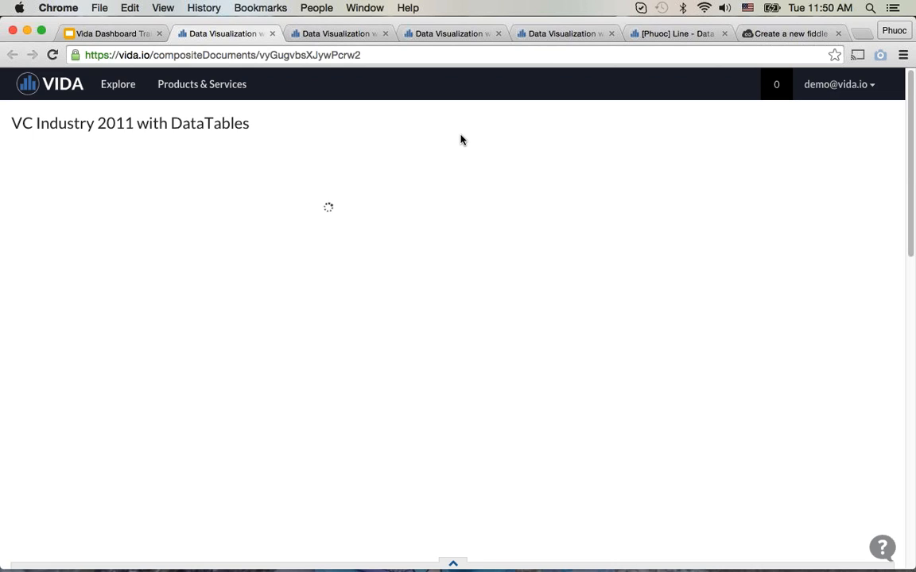
Step: Look through the VC Industry 2011 with DataTables dashboard, from the states map and bubble charts to the searchable deals table
scroll(461, 140, down, 5)
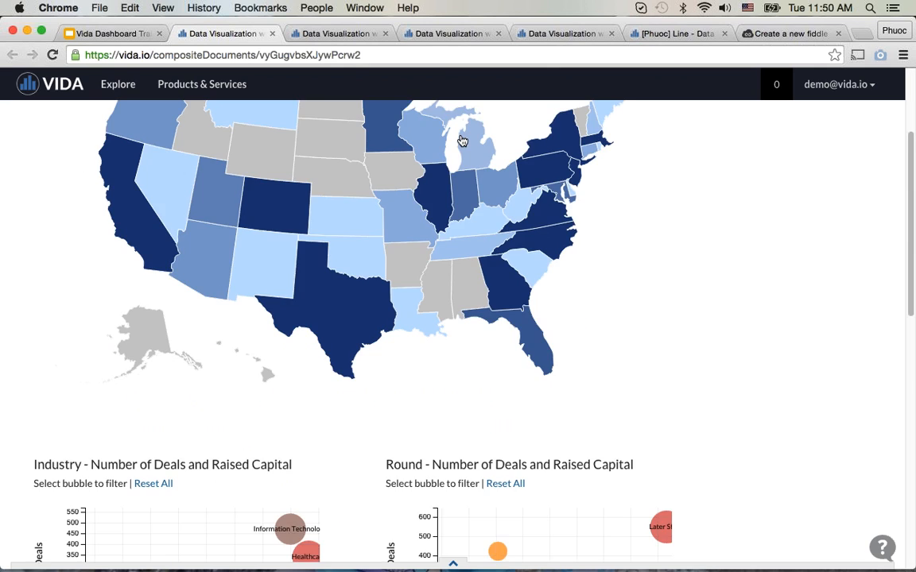
scroll(462, 140, down, 12)
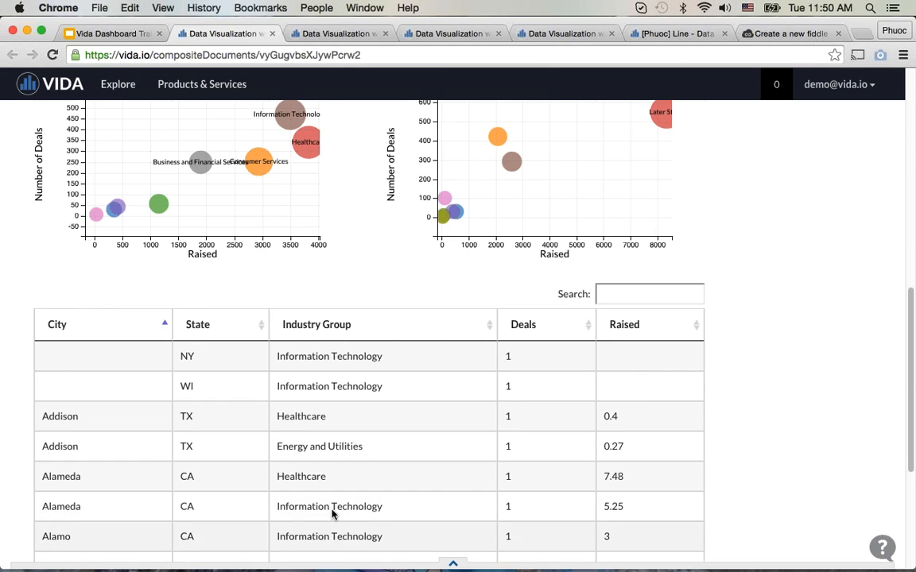
scroll(333, 514, down, 7)
scroll(321, 408, up, 9)
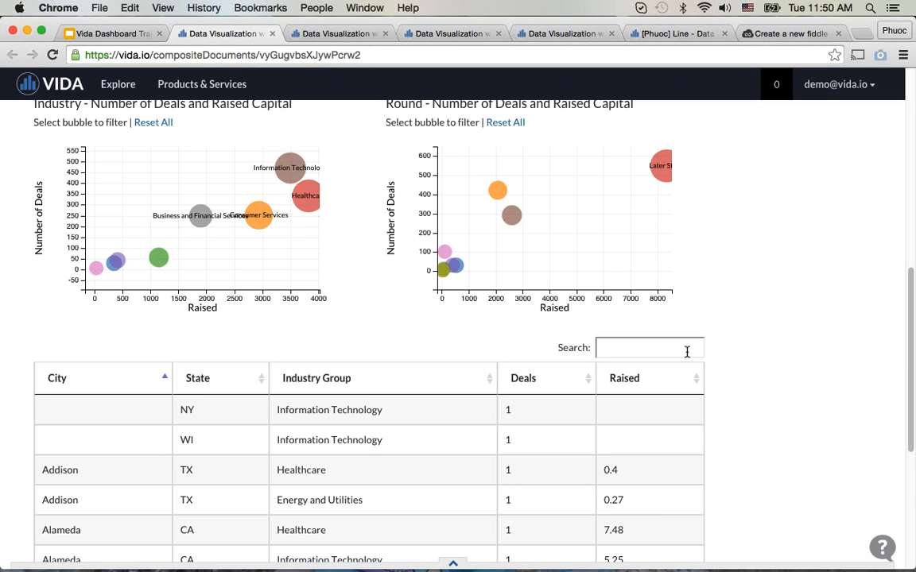
scroll(427, 370, down, 1)
scroll(427, 370, down, 2)
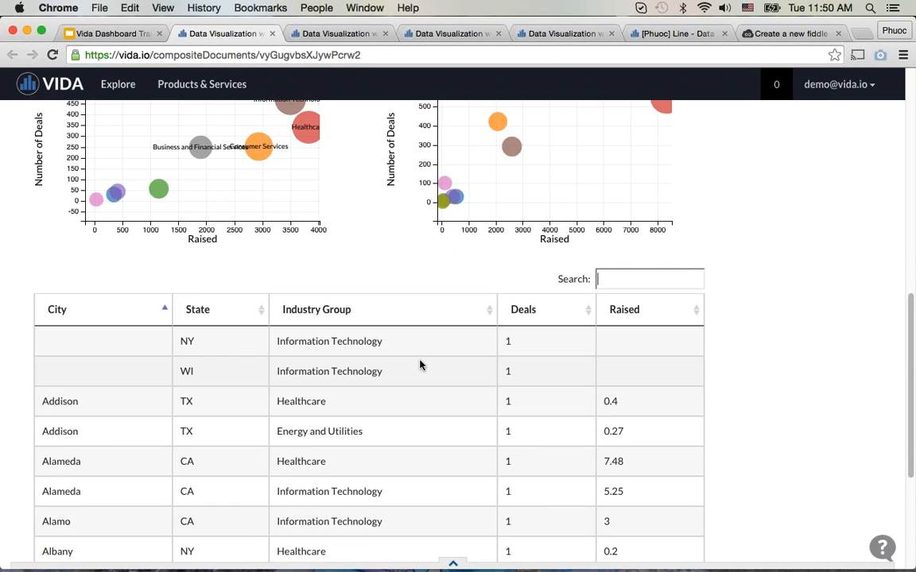
scroll(415, 317, down, 2)
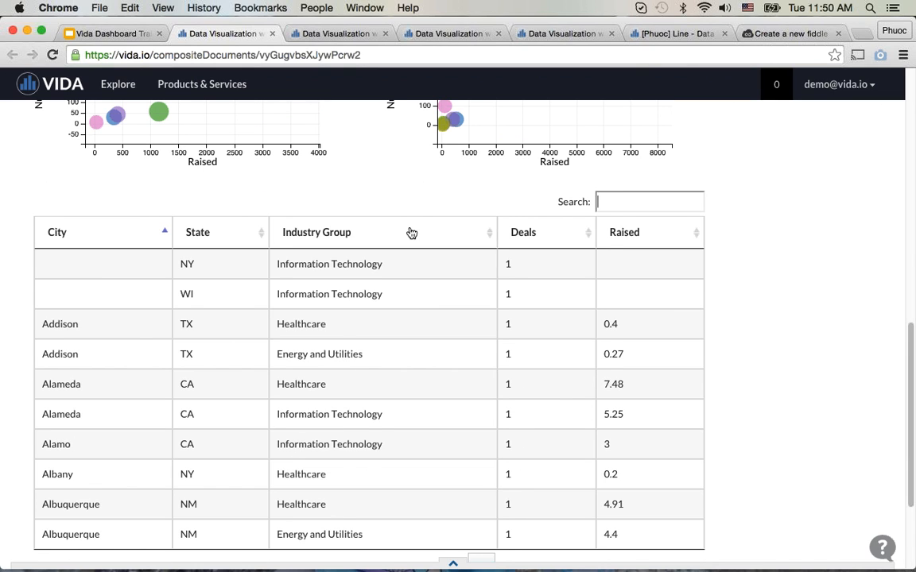
Step: Sort the deals table by Industry Group in descending order, and reverse the sort to ascending
click(410, 236)
click(410, 236)
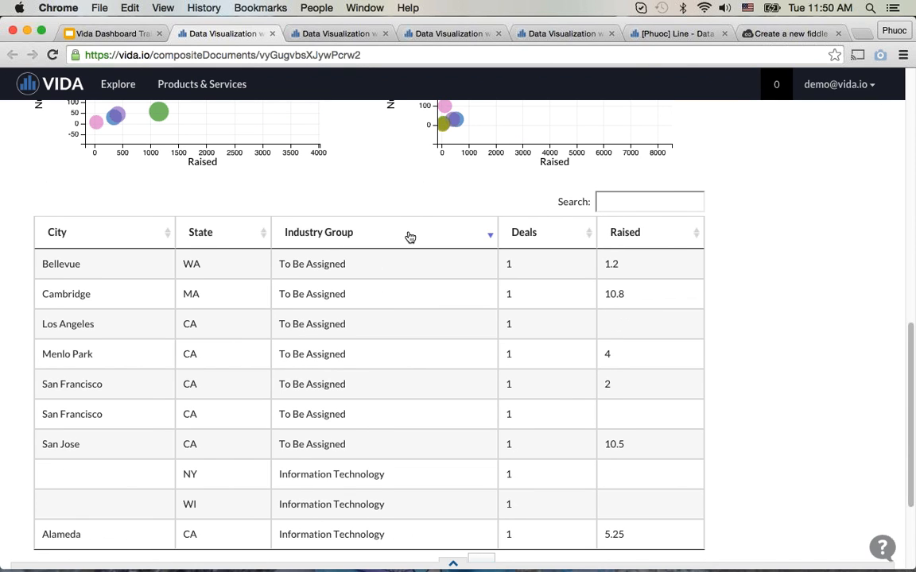
click(409, 236)
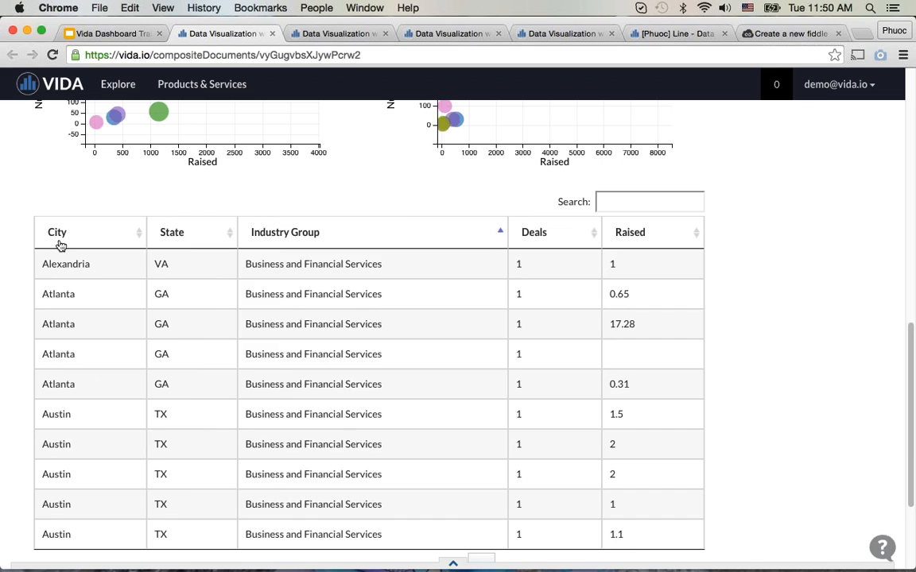
Step: Sort the deals table by City in ascending order, and re-sort it by State in descending order
click(65, 239)
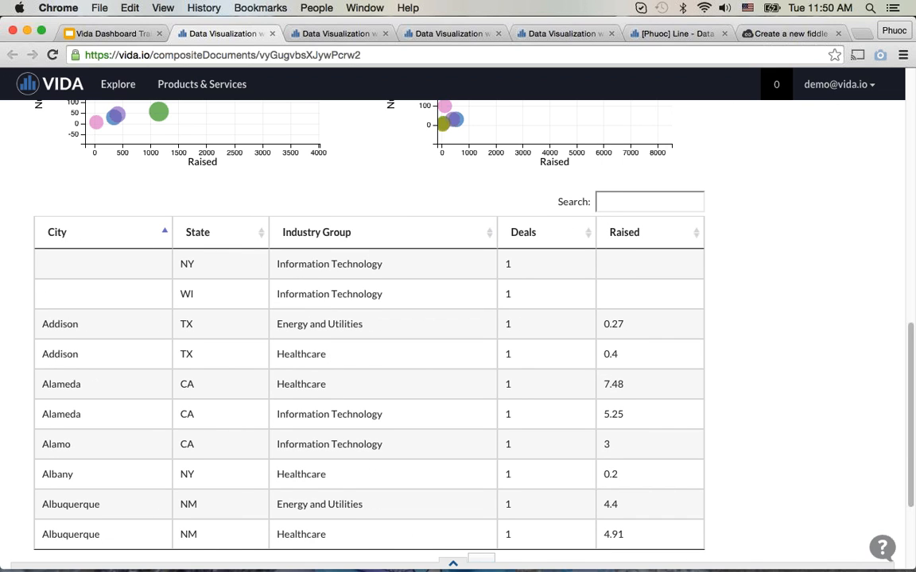
click(182, 239)
click(182, 238)
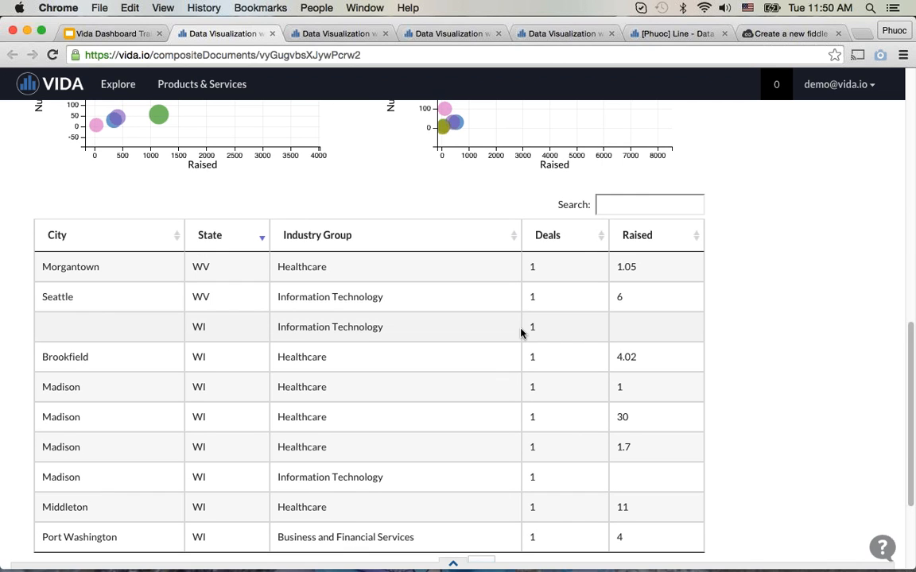
Step: Filter the DataTables dashboard by the Information Technology bubble in the Industry chart, and deselect the bubble
scroll(521, 333, up, 5)
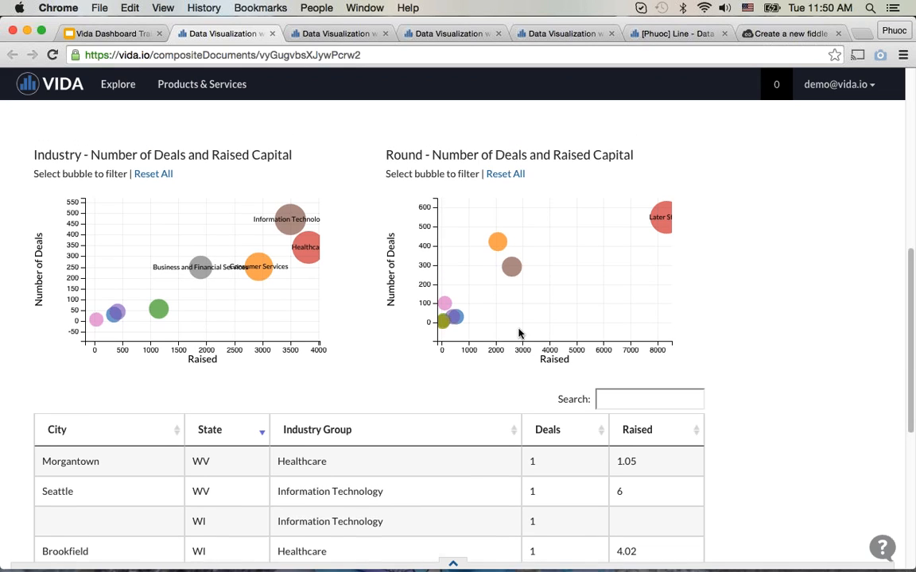
click(282, 230)
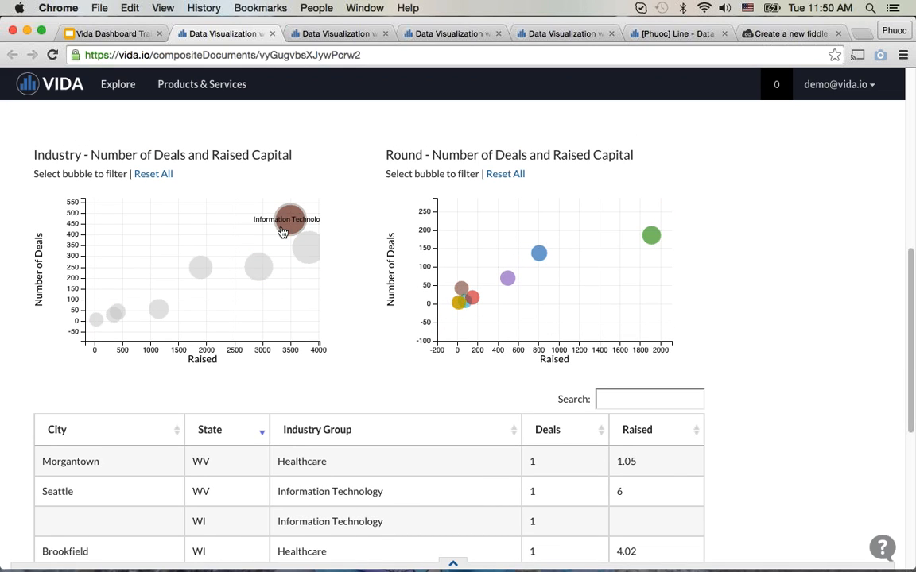
click(283, 231)
Step: Filter by the Later Stage round and Consumer Services industry bubbles, and check the deals table and states map
click(663, 232)
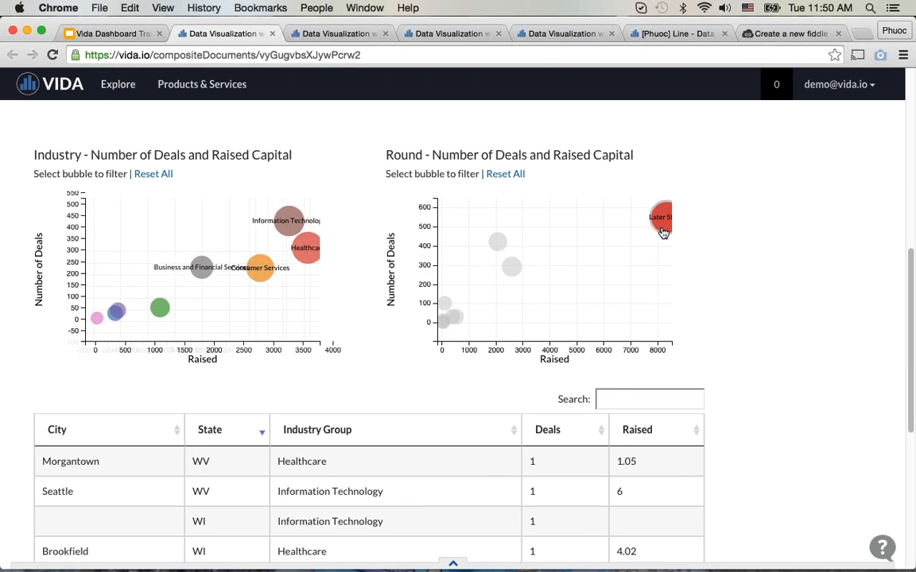
scroll(660, 230, down, 9)
scroll(266, 114, up, 4)
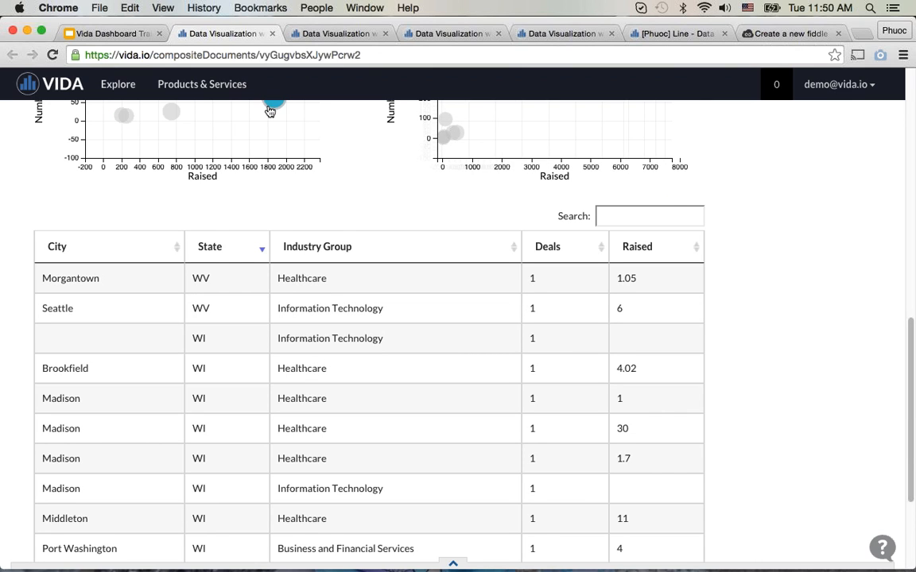
scroll(266, 114, down, 4)
scroll(164, 172, up, 15)
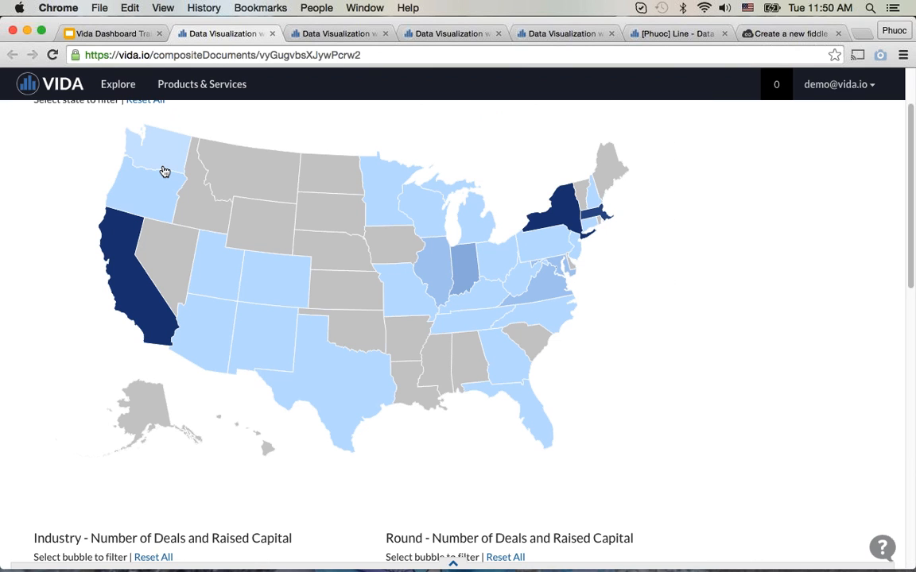
Step: Reload the dashboard to clear its filters, and briefly filter by the Information Technology bubble before deselecting it
click(52, 55)
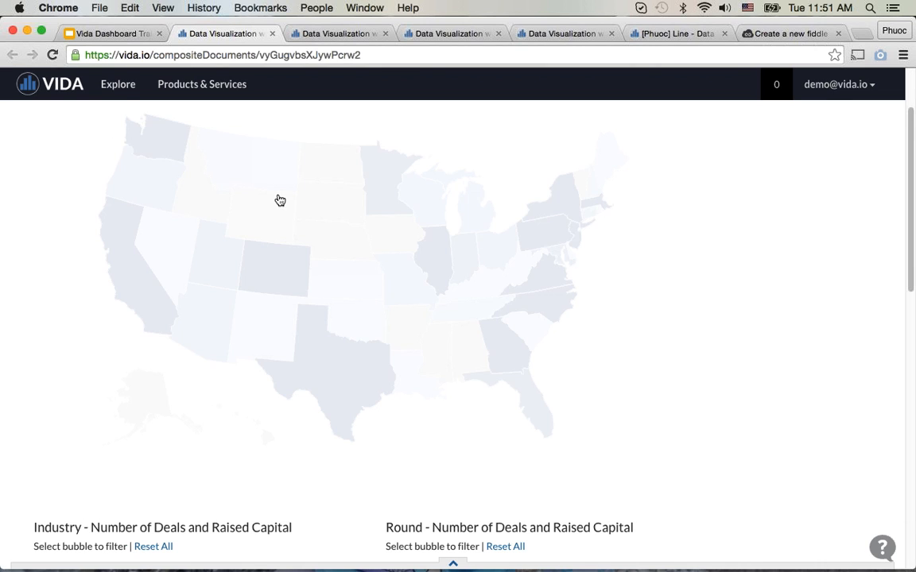
scroll(278, 199, down, 3)
scroll(278, 199, down, 2)
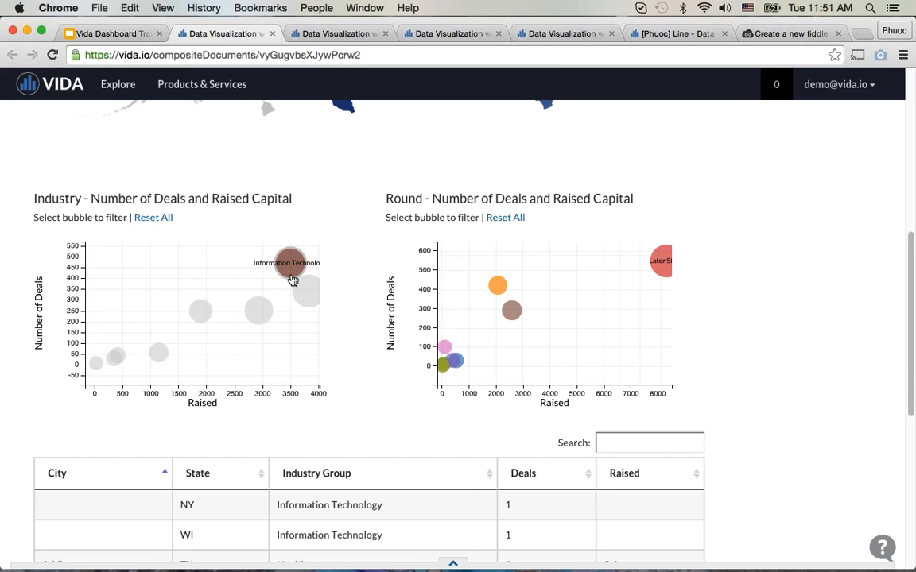
scroll(293, 280, down, 1)
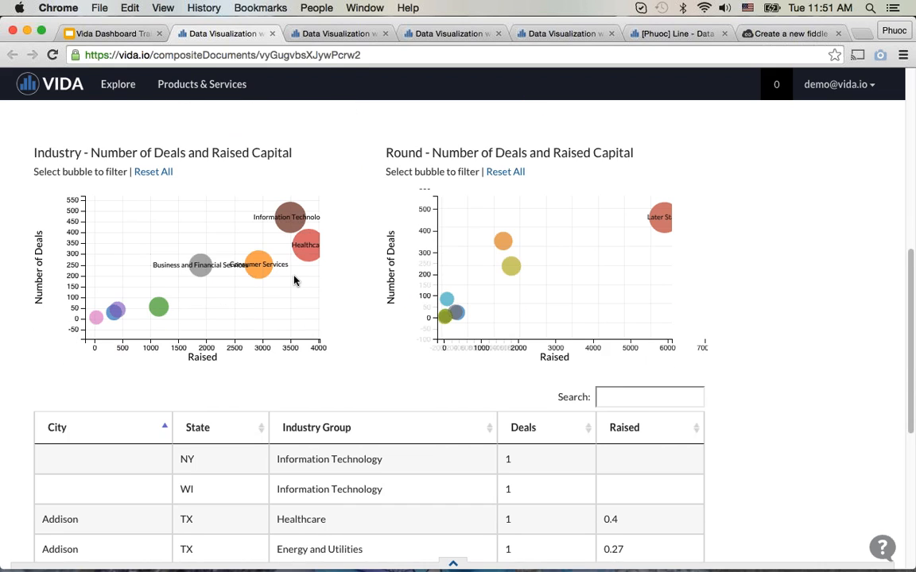
Step: Page through the deals table up to page 7, and return to the bubble charts above it
scroll(292, 279, down, 5)
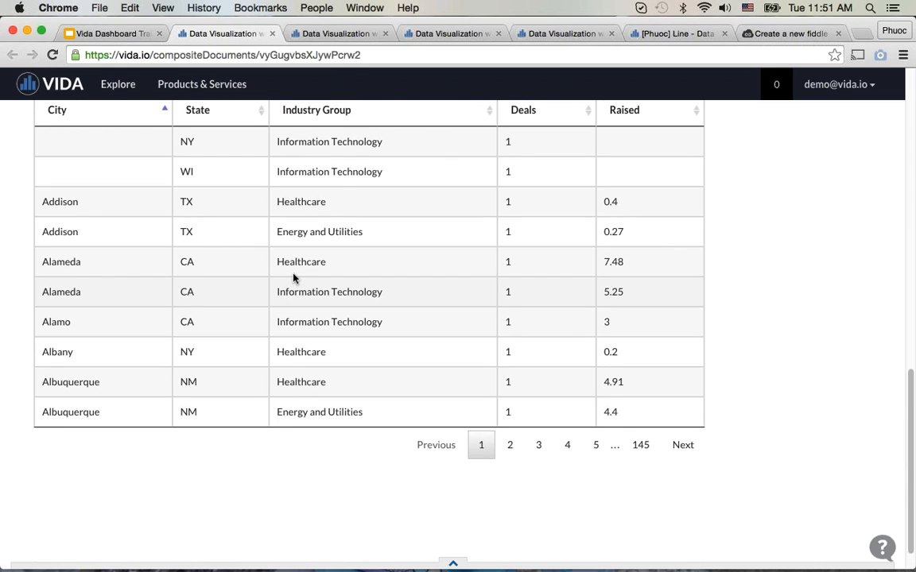
scroll(302, 276, up, 2)
scroll(313, 275, down, 4)
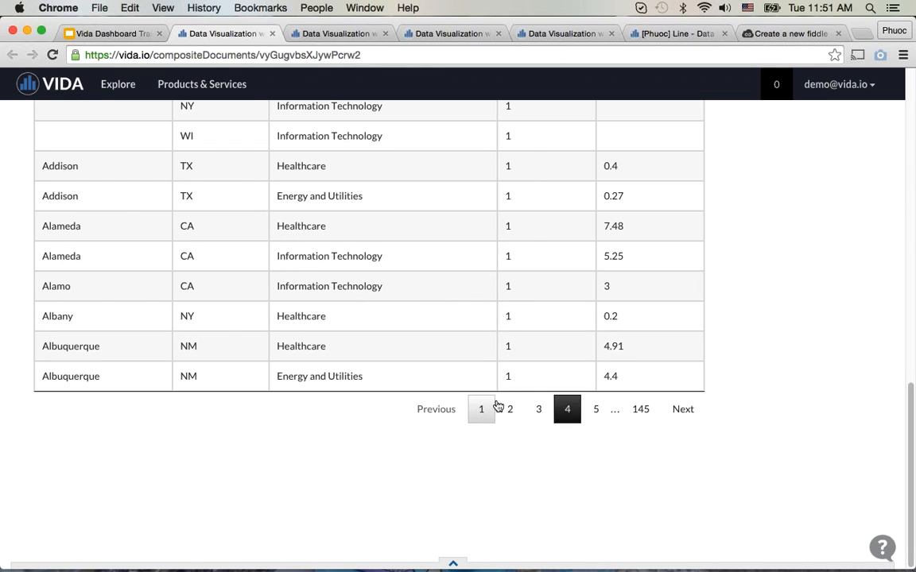
click(540, 352)
click(566, 420)
click(594, 416)
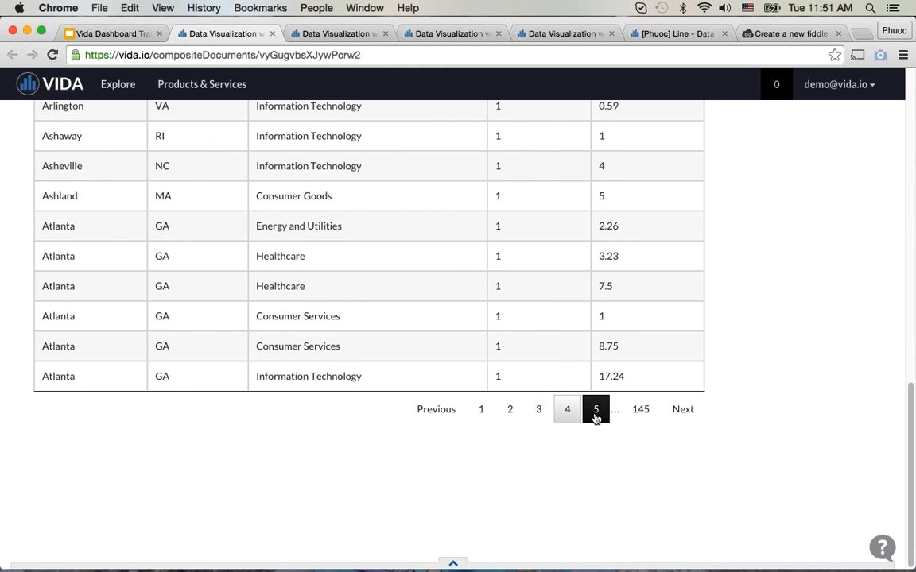
click(606, 418)
click(609, 419)
scroll(455, 370, up, 3)
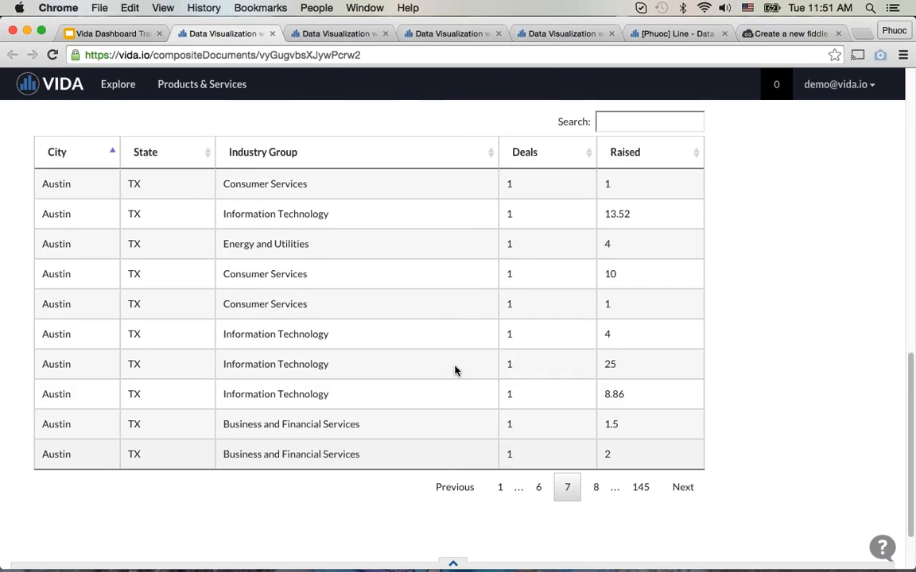
scroll(340, 298, up, 3)
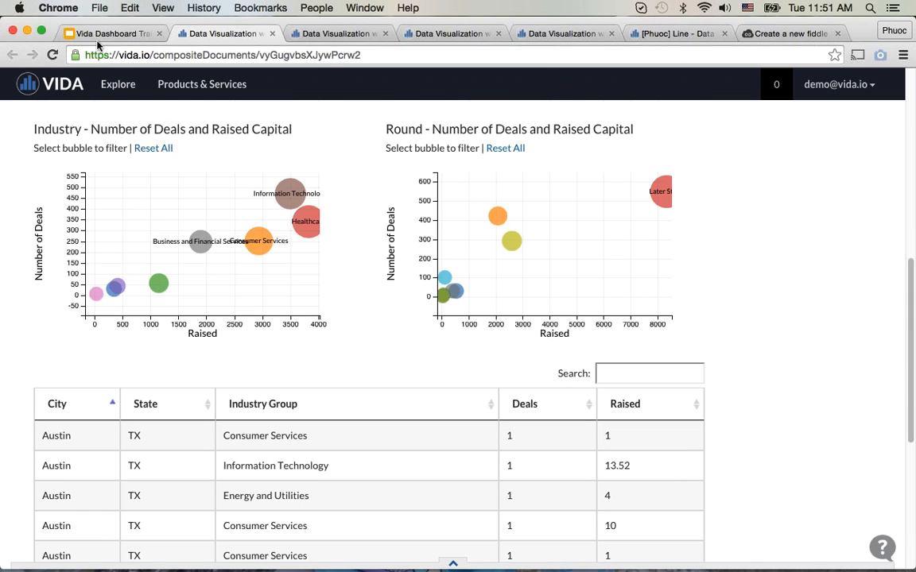
Step: Switch to the training presentation and show the University of California and Twitter Dashboard links on the Sample Dashboards slide
click(89, 35)
click(474, 413)
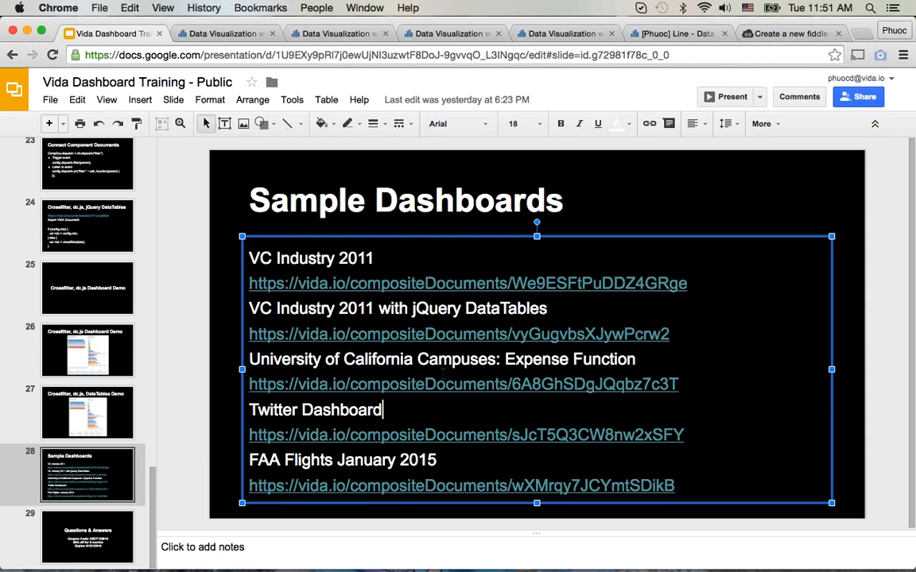
click(425, 384)
click(437, 435)
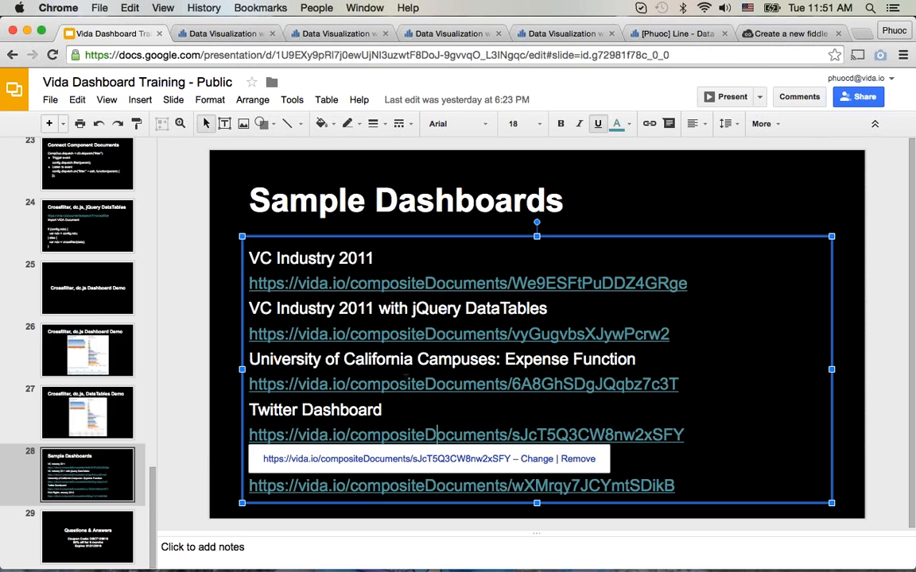
Step: Open the Questions & Answers slide and place the cursor in the coupon code text
click(106, 526)
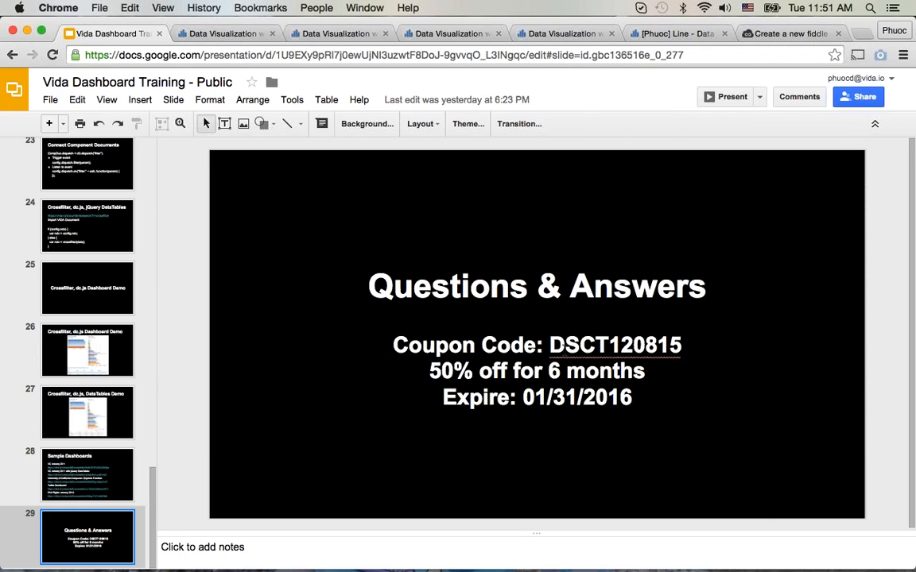
double_click(562, 348)
click(551, 357)
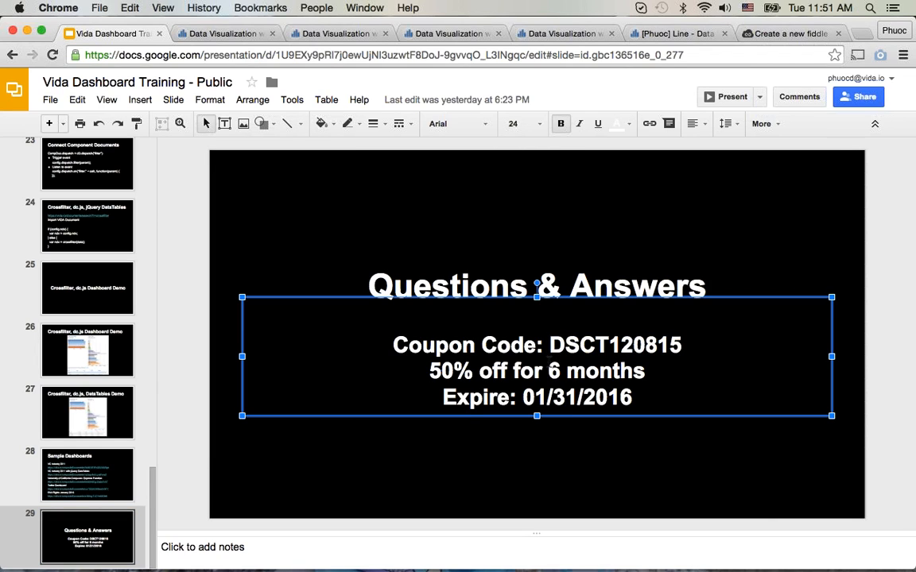